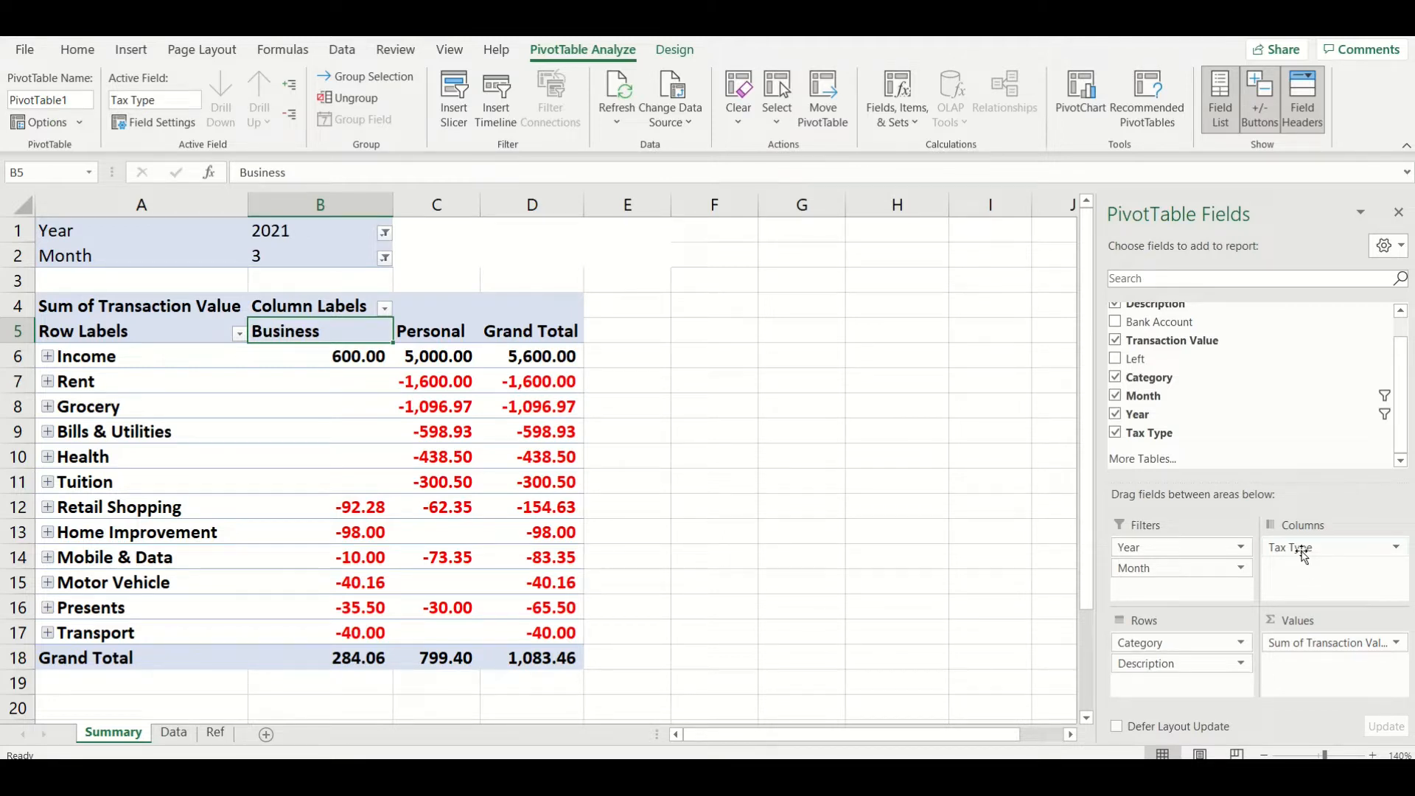
Step: Set the PivotTable's Month filter to include all months, keeping the summary's cells in view
click(384, 257)
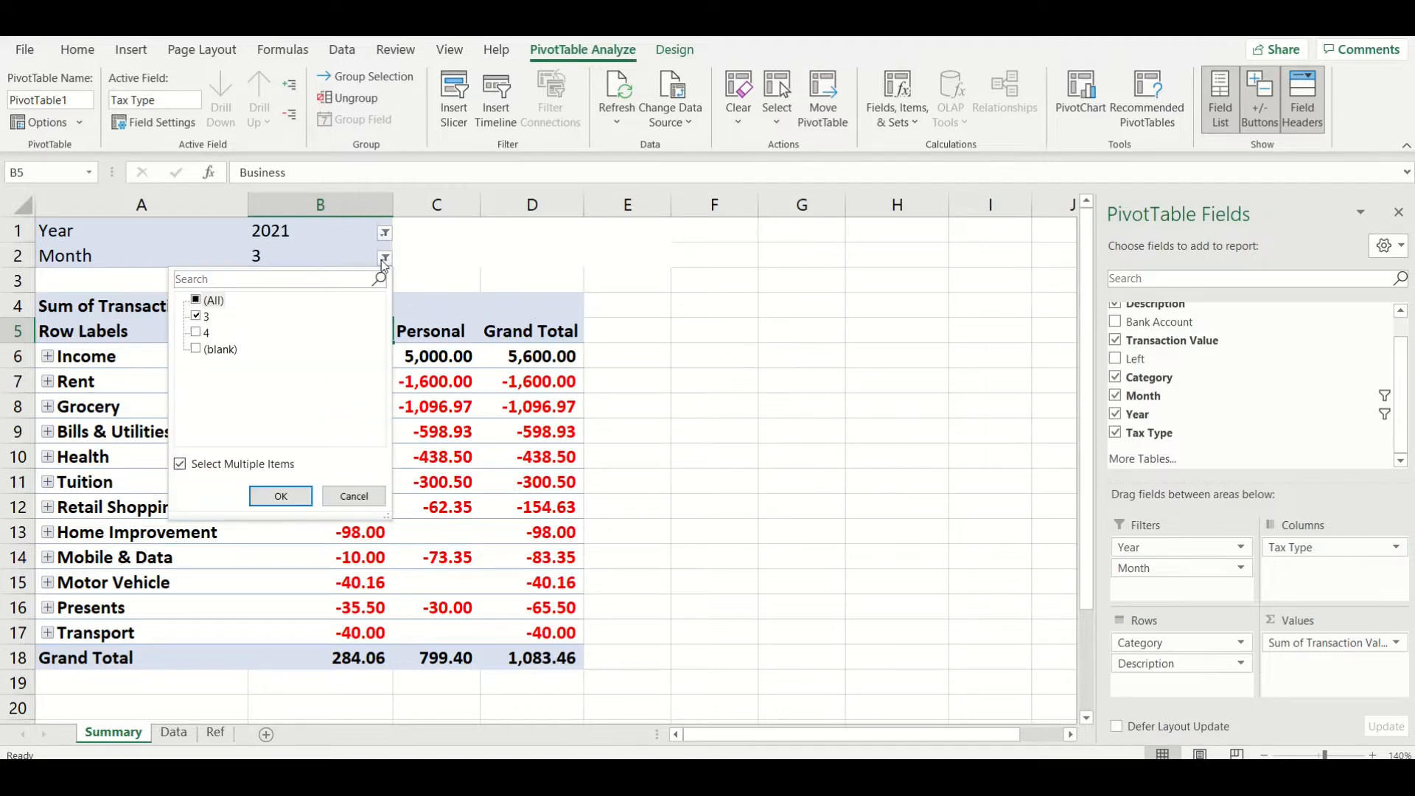
click(199, 332)
click(196, 300)
click(281, 495)
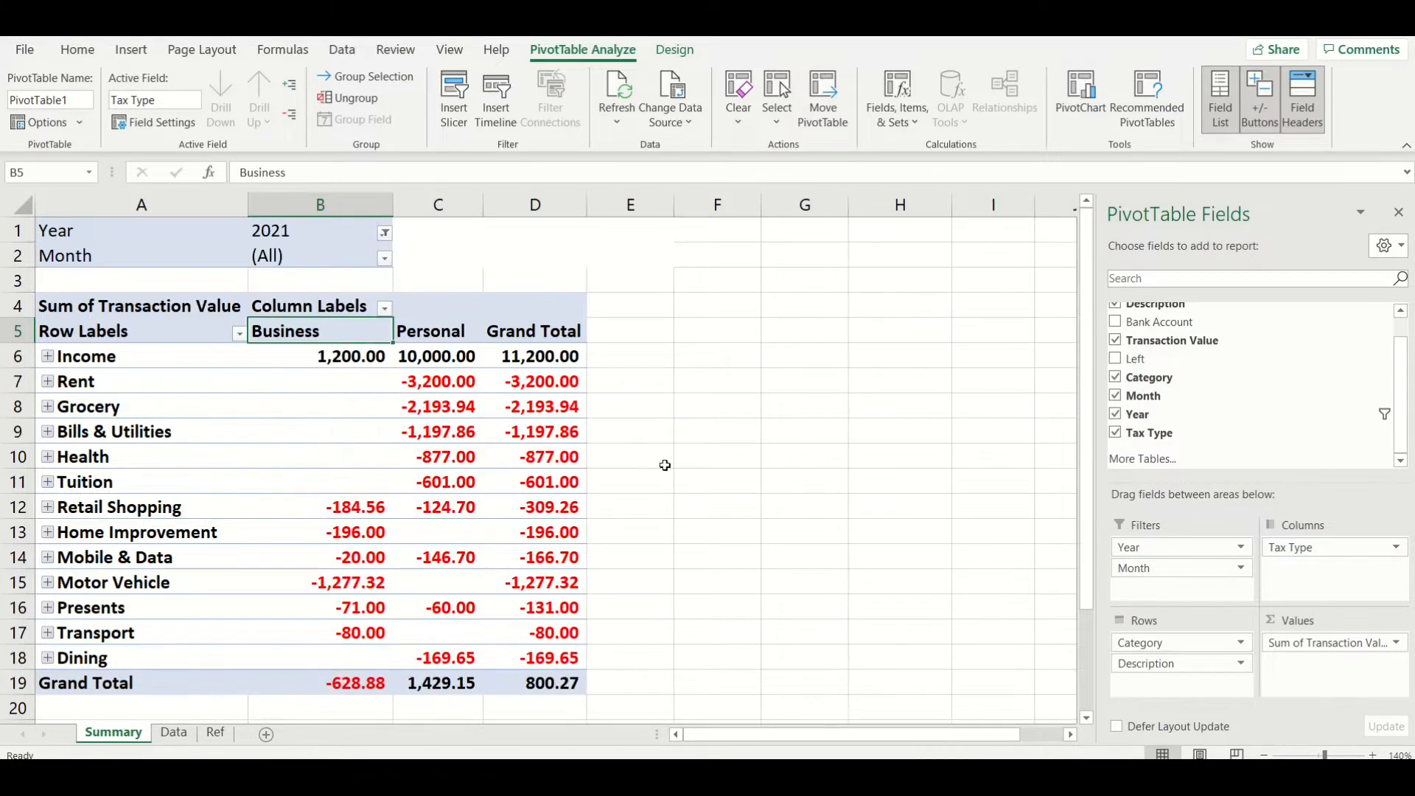
click(773, 451)
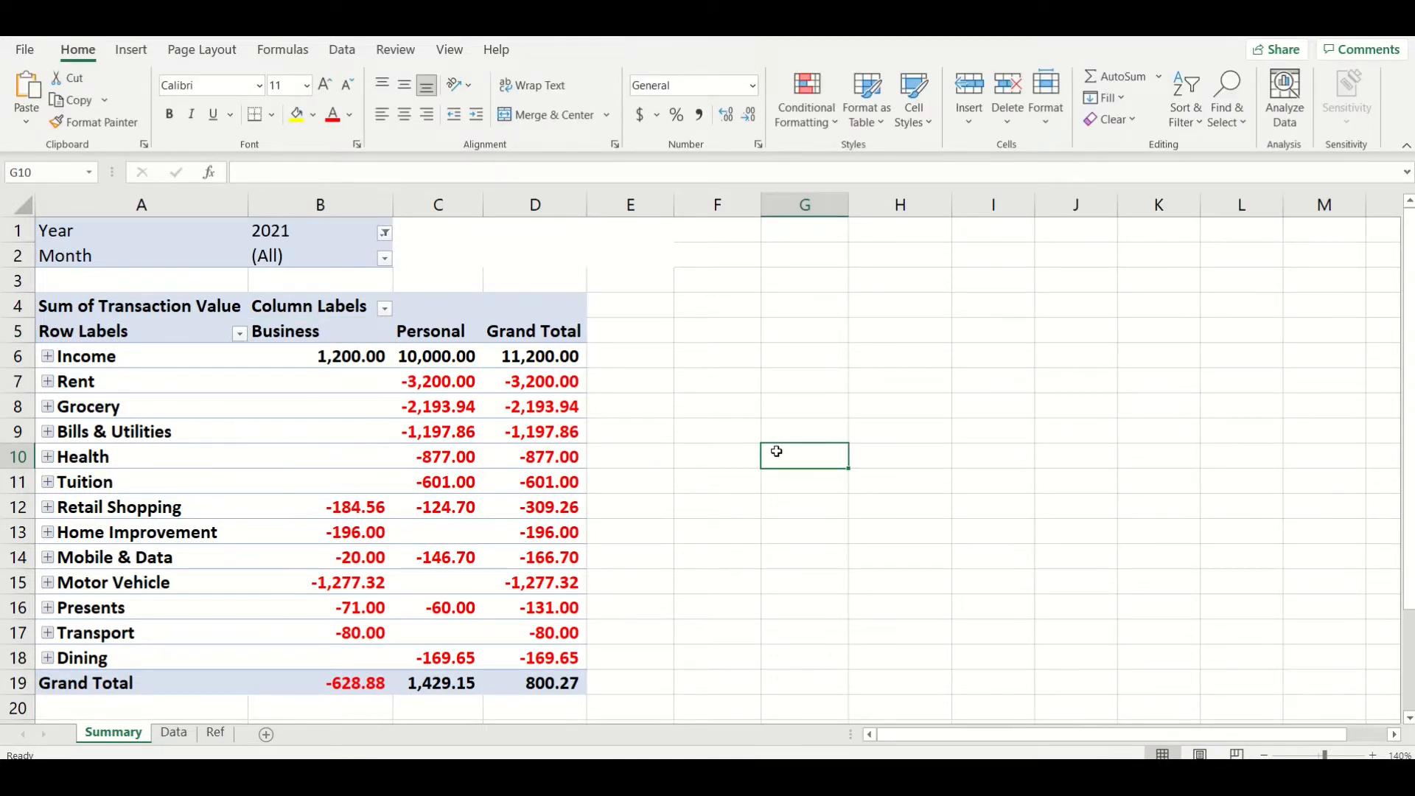
click(532, 682)
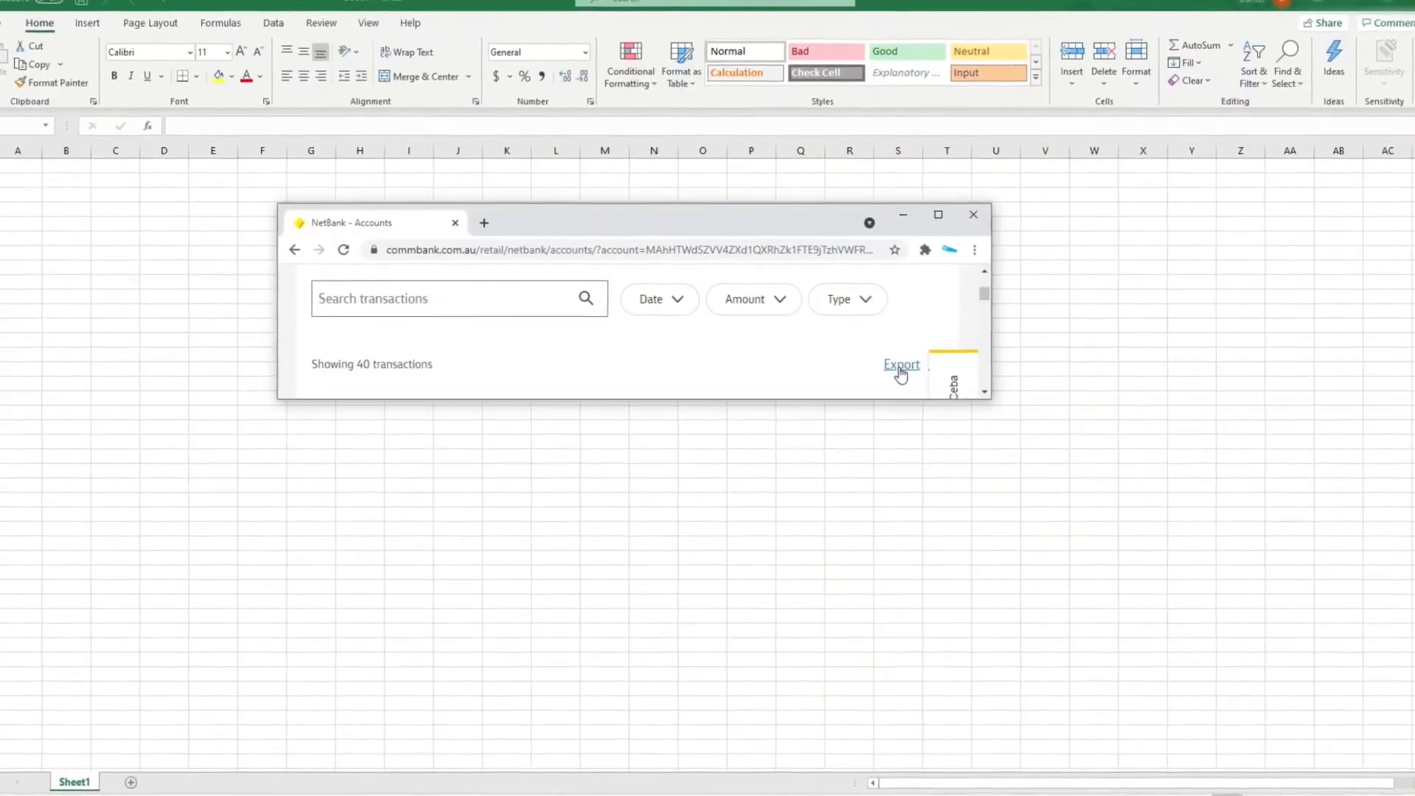
Step: In the browser's NetBank page, open the transaction export options and look through the available file types
click(901, 369)
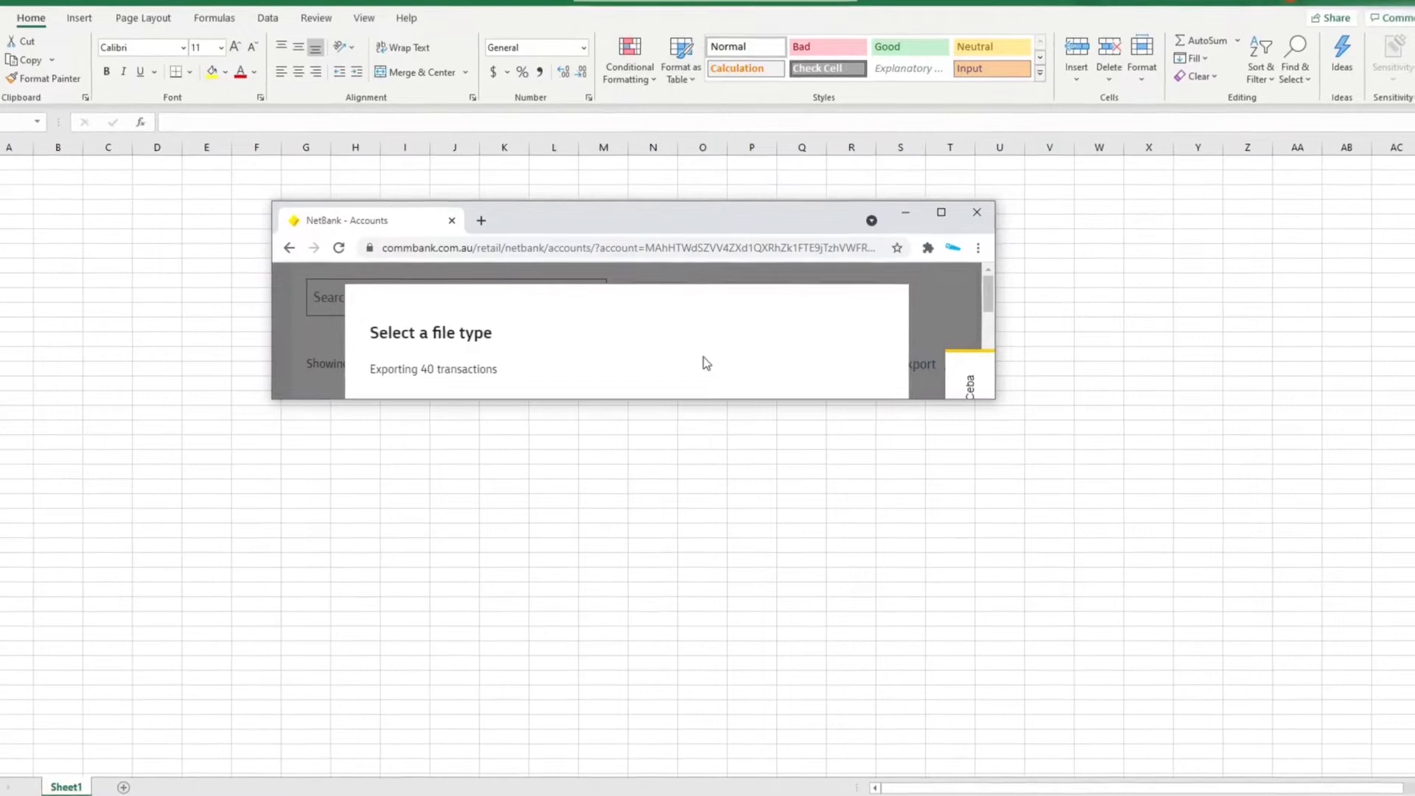
scroll(632, 345, down, 1)
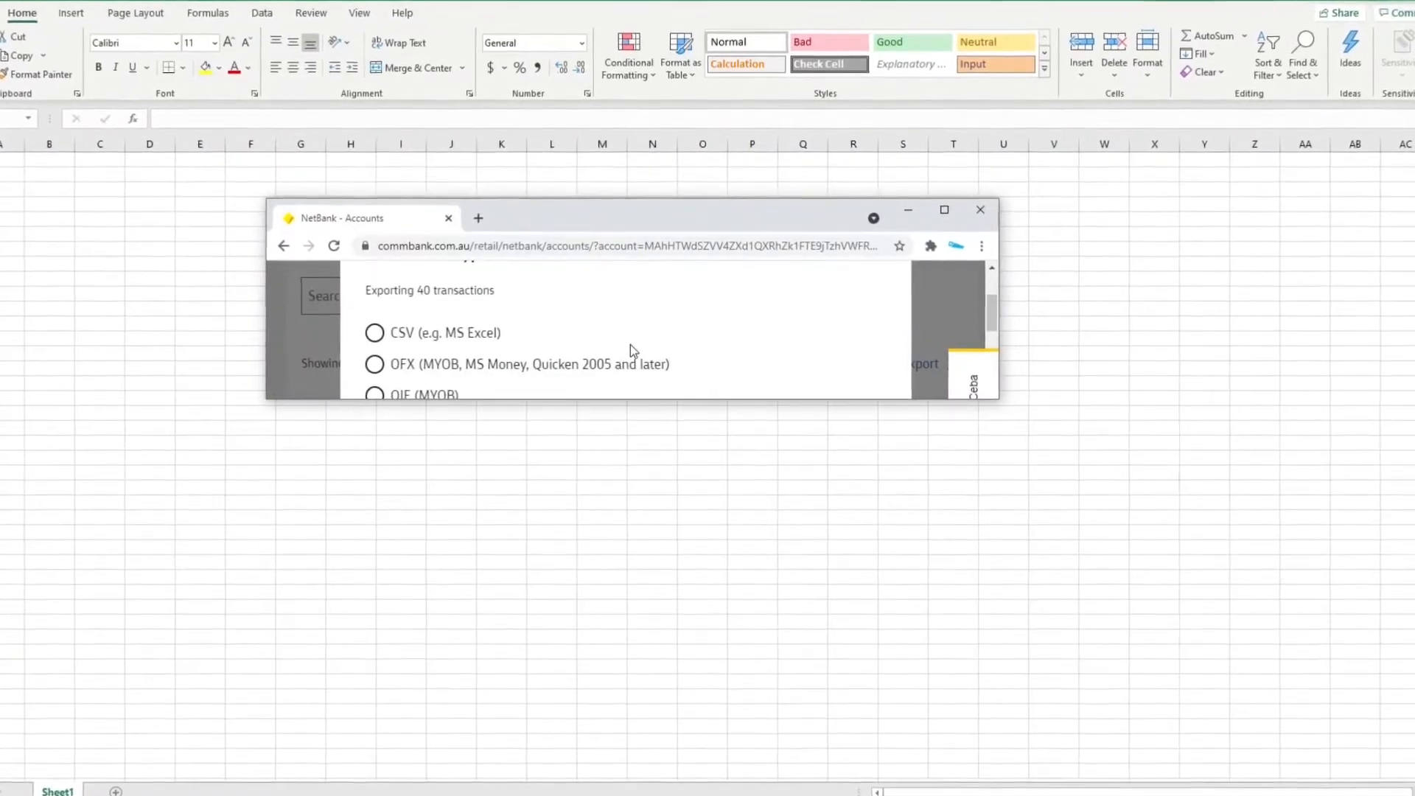
scroll(631, 345, down, 1)
scroll(495, 315, down, 1)
scroll(496, 315, up, 2)
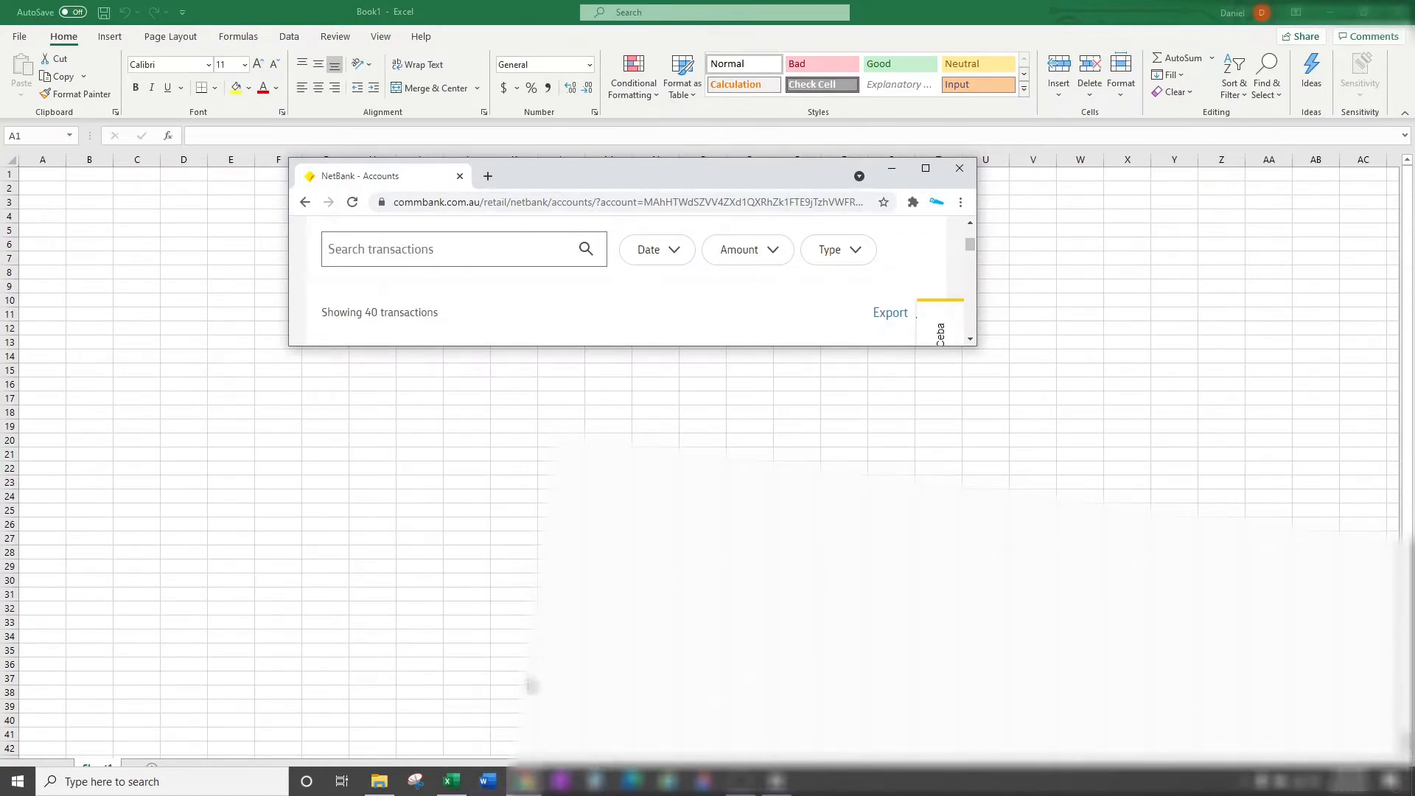
drag(587, 178, 591, 233)
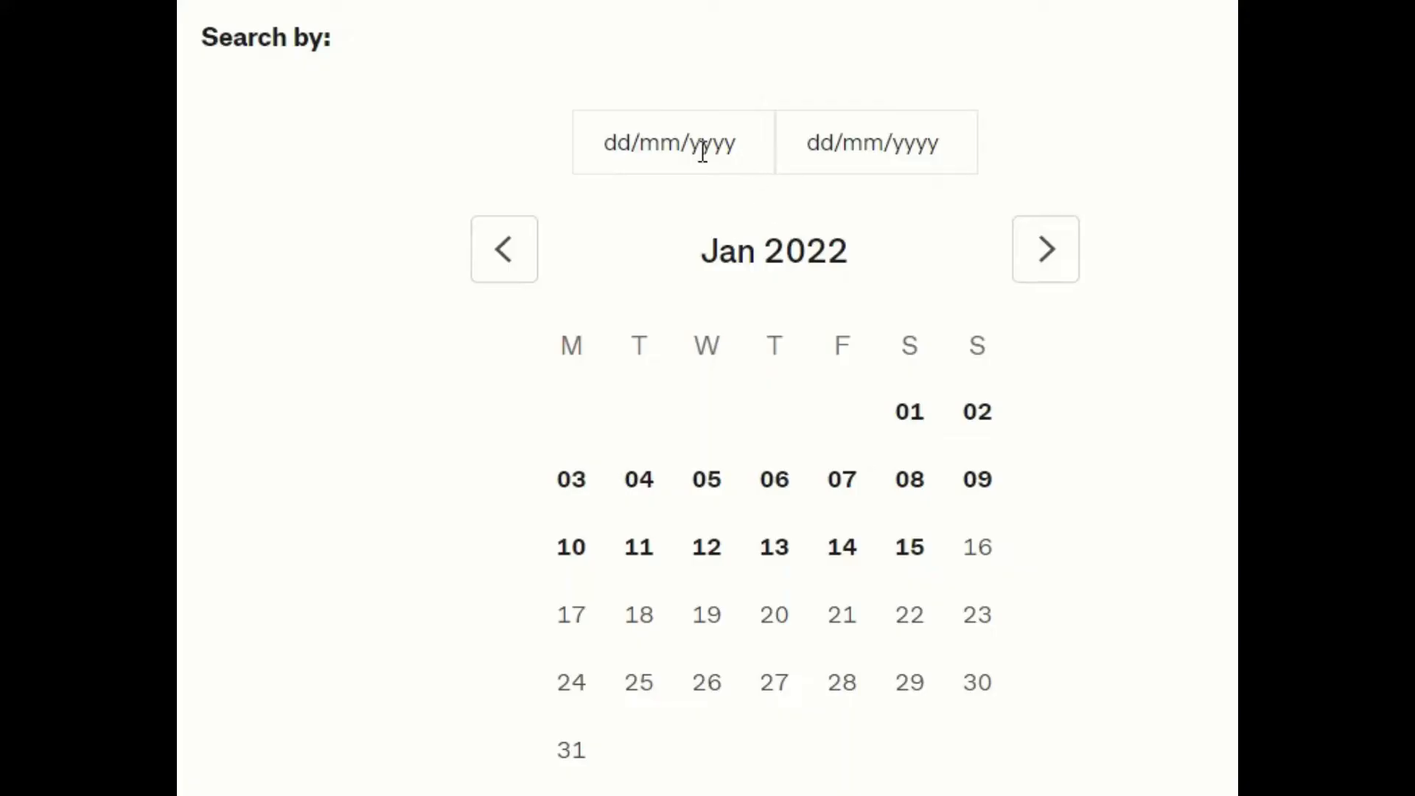
Step: Set the transaction search's start date to 01/01/2021 and advance the calendar past April 2021 for the end date
click(518, 276)
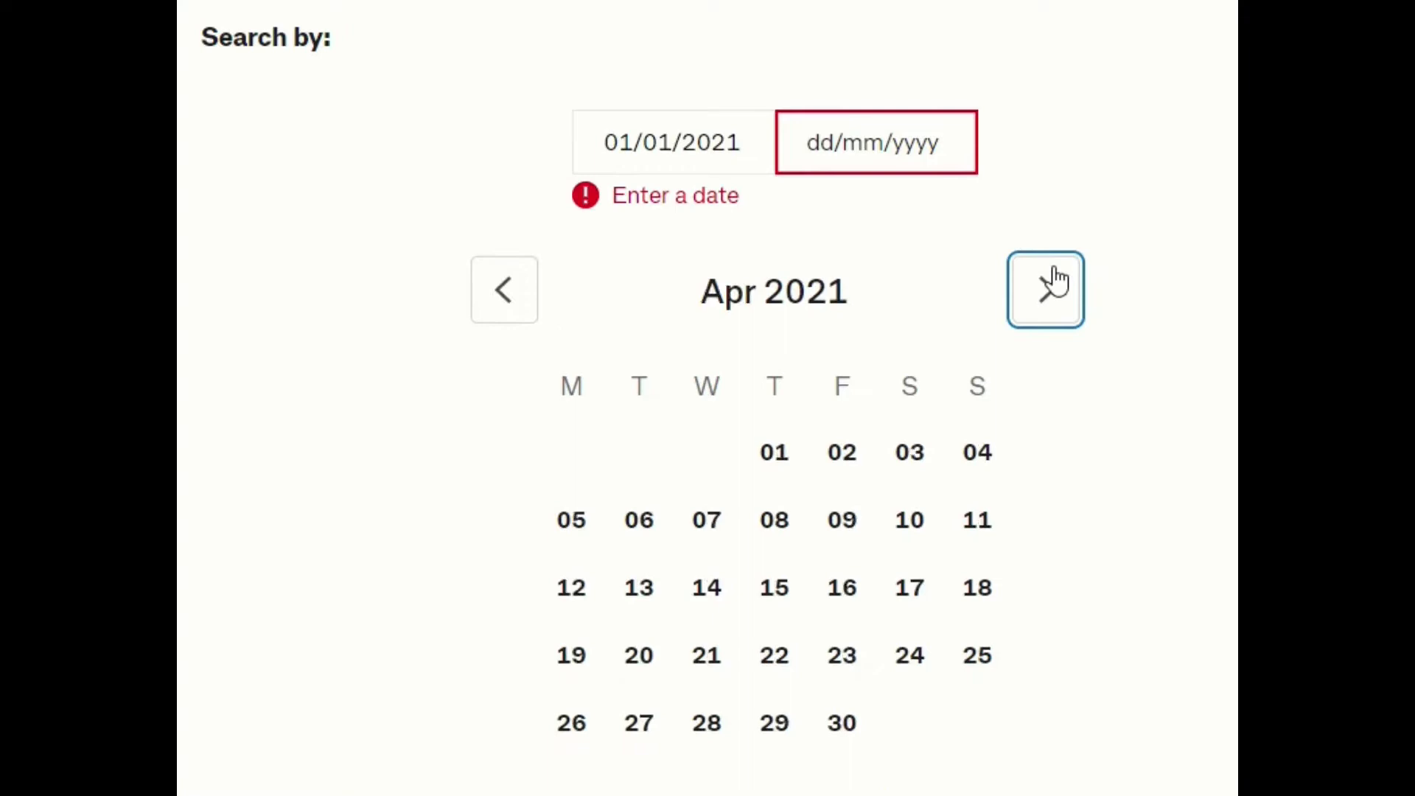
click(1055, 279)
click(1055, 280)
click(1055, 279)
click(1055, 279)
click(1055, 279)
click(1055, 279)
click(1055, 280)
click(1055, 280)
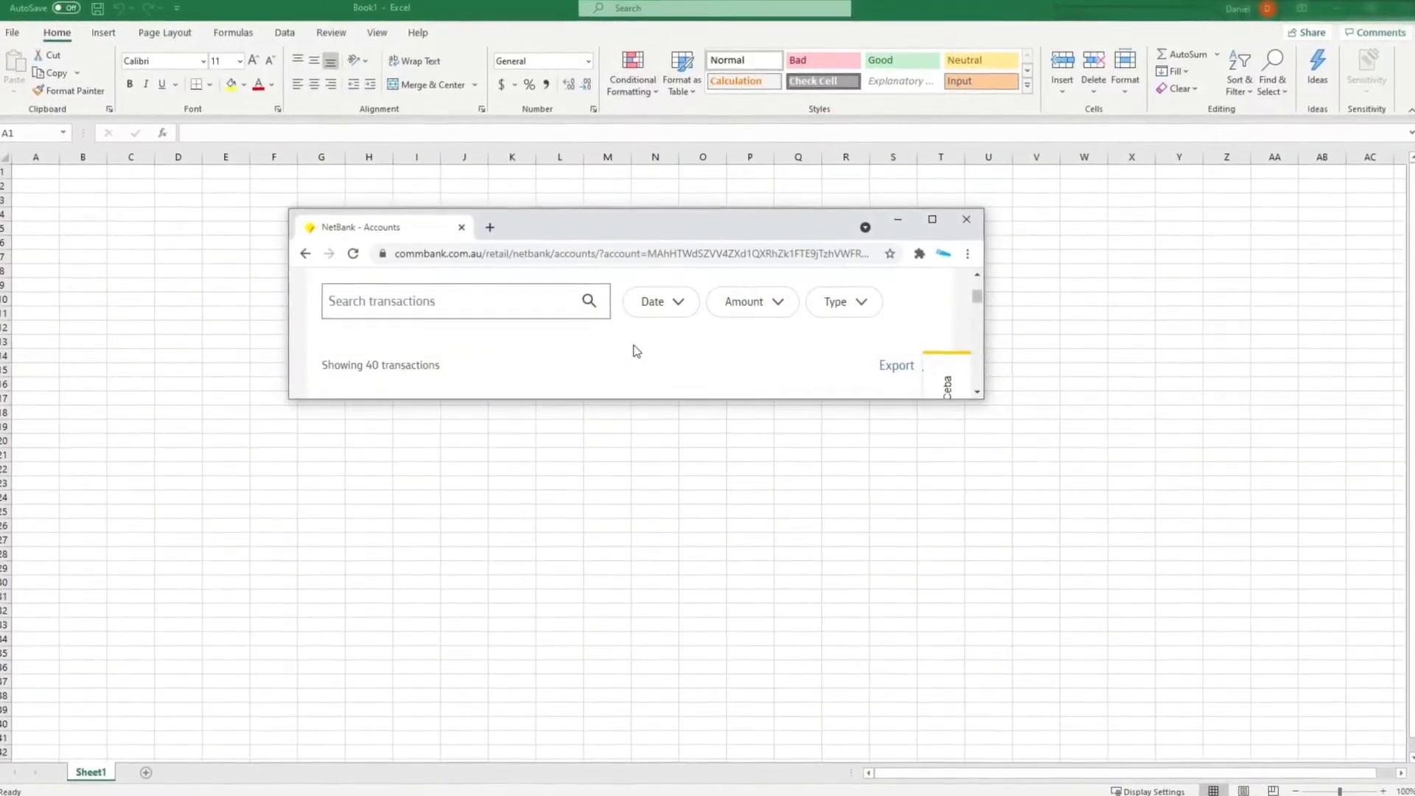
Step: Export the NetBank account's transactions in the CSV (e.g. MS Excel) format and download the file
click(899, 371)
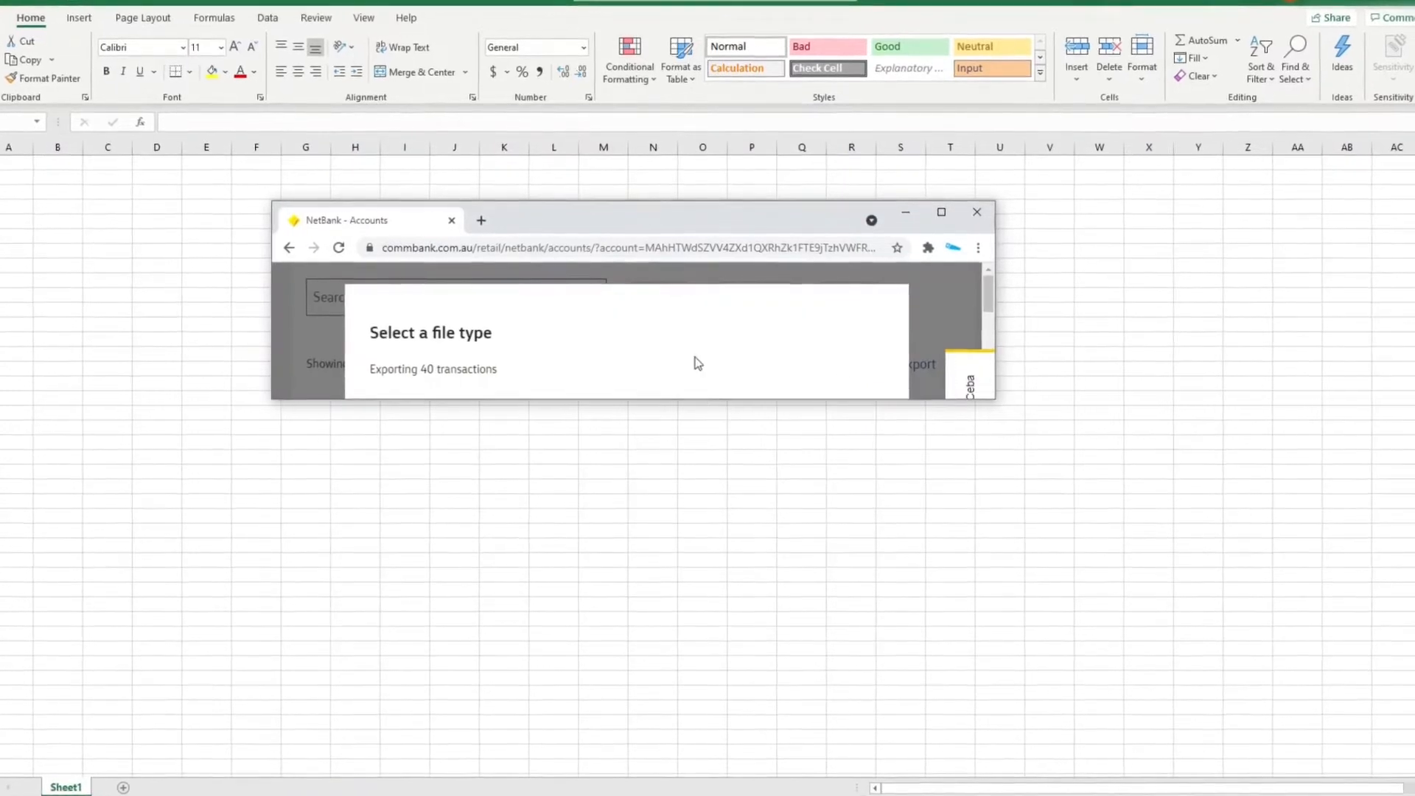
scroll(634, 345, down, 2)
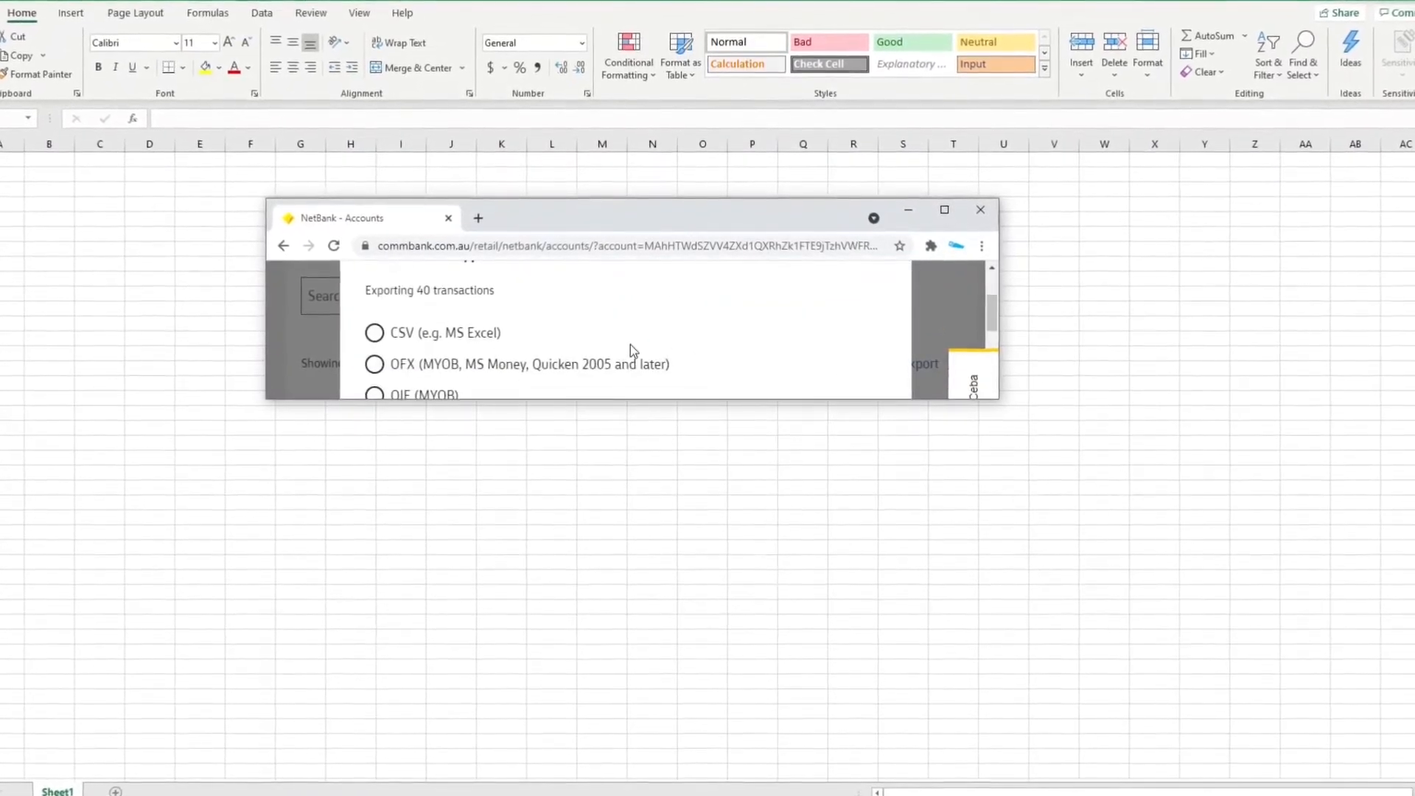
scroll(631, 351, down, 1)
scroll(498, 317, down, 2)
scroll(496, 316, up, 4)
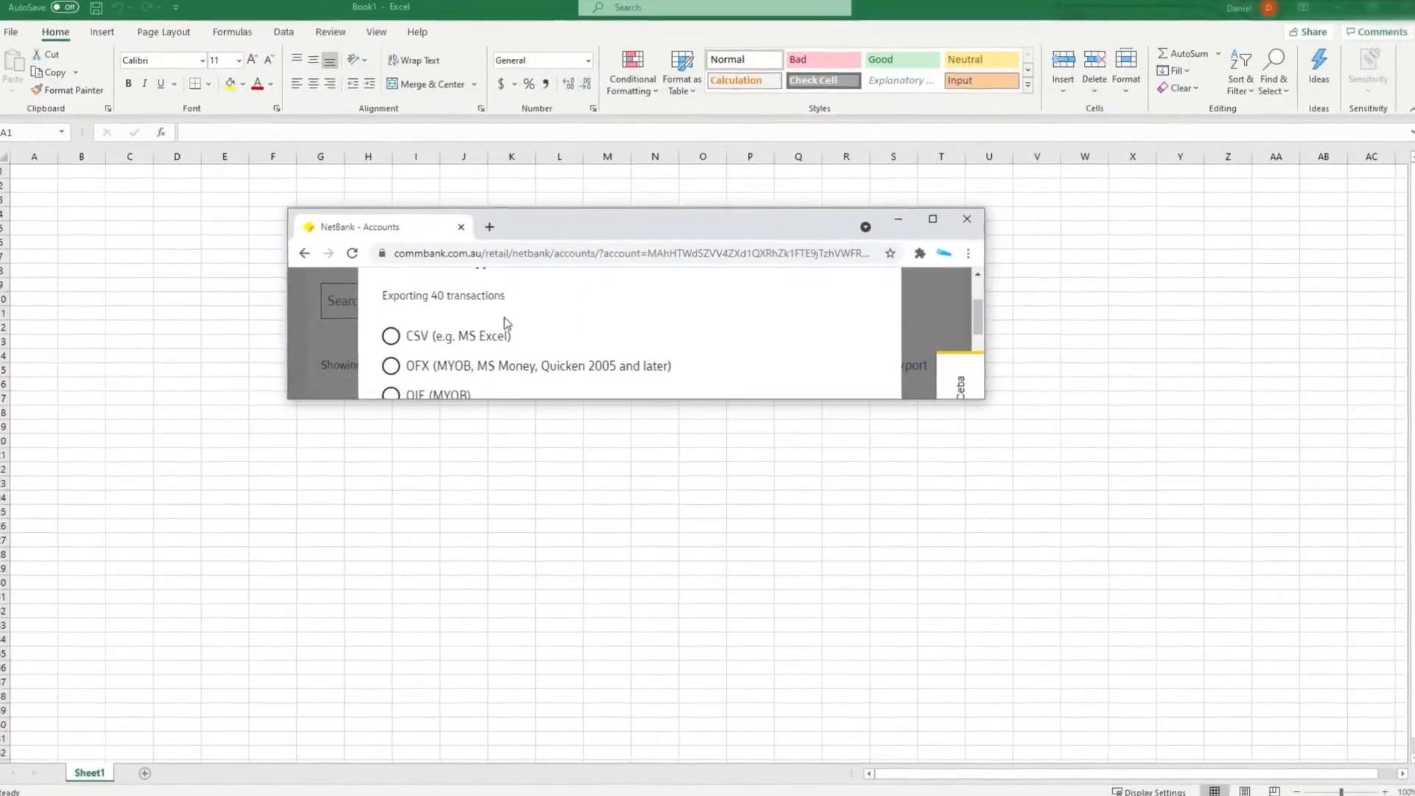
click(512, 338)
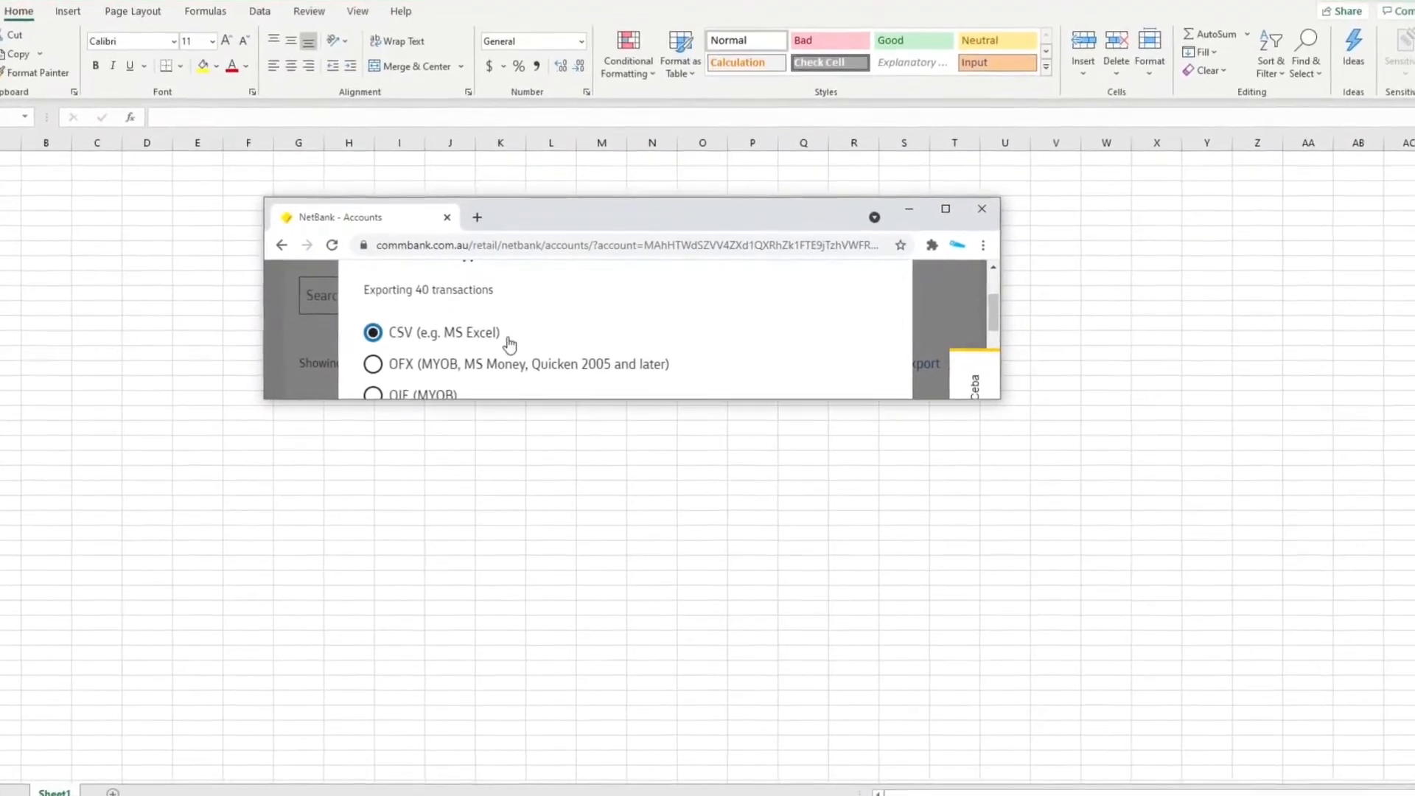
scroll(510, 346, down, 1)
scroll(504, 342, down, 3)
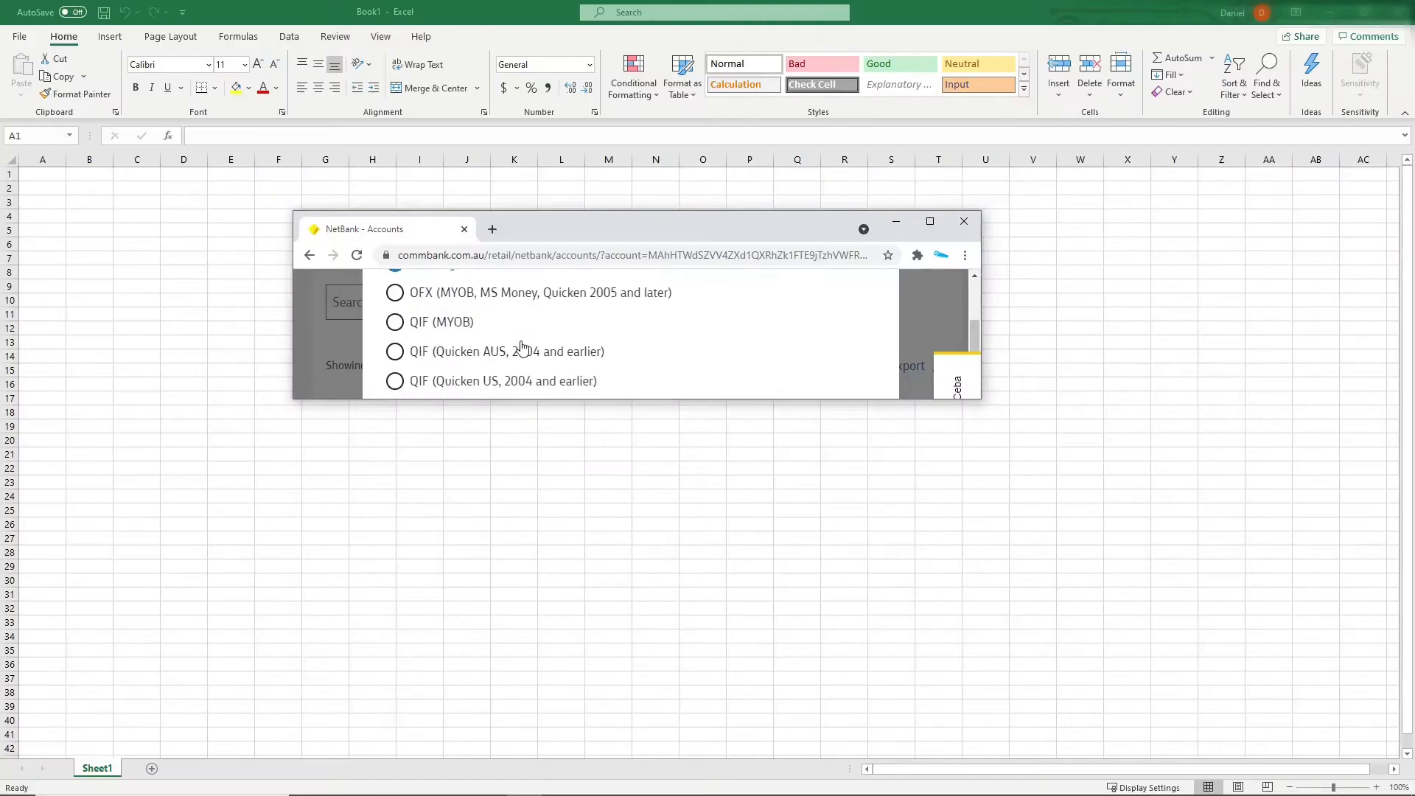
click(483, 369)
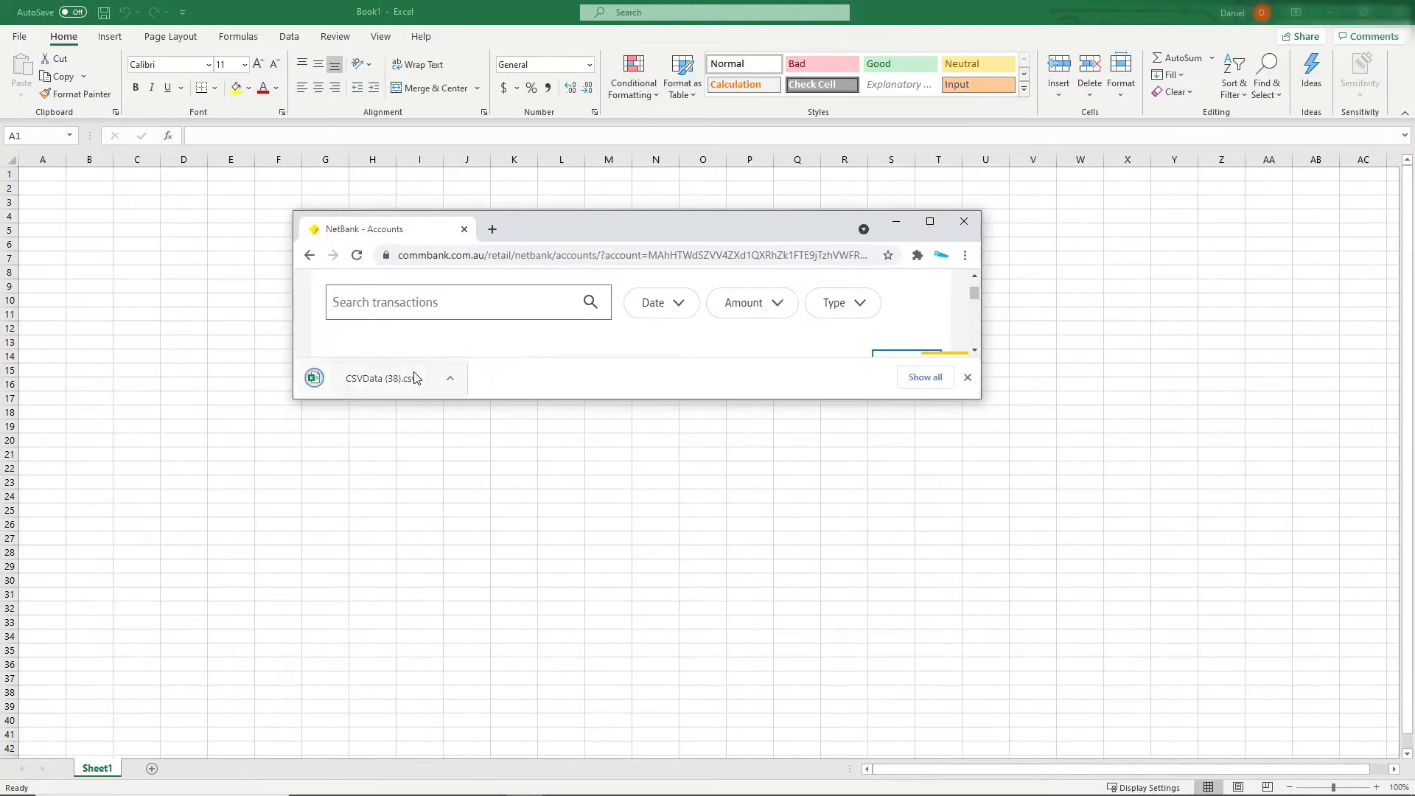
click(453, 386)
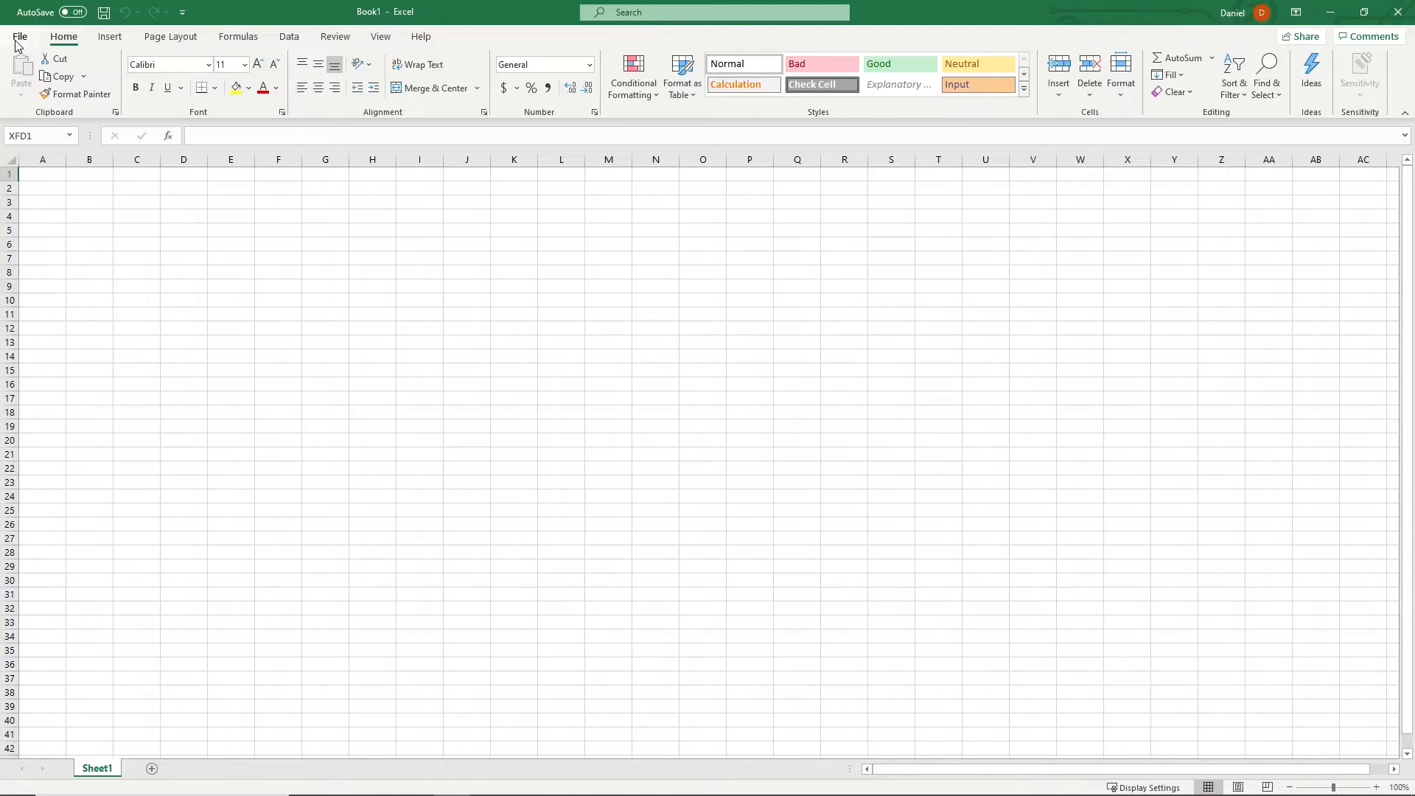
Step: In Excel, browse for a file to open in the Automatic Expense Tracking folder and list All Files (*.*)
click(19, 40)
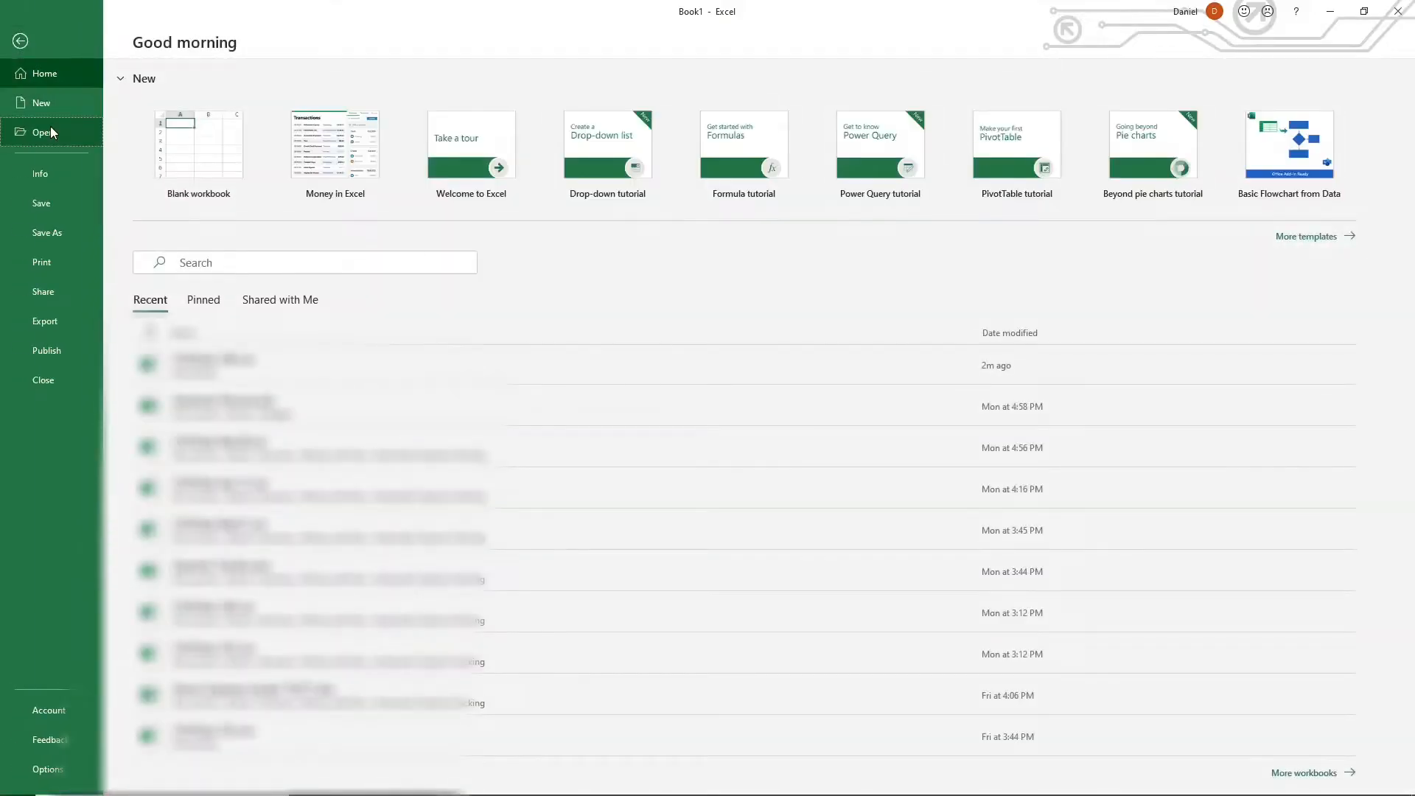
click(50, 132)
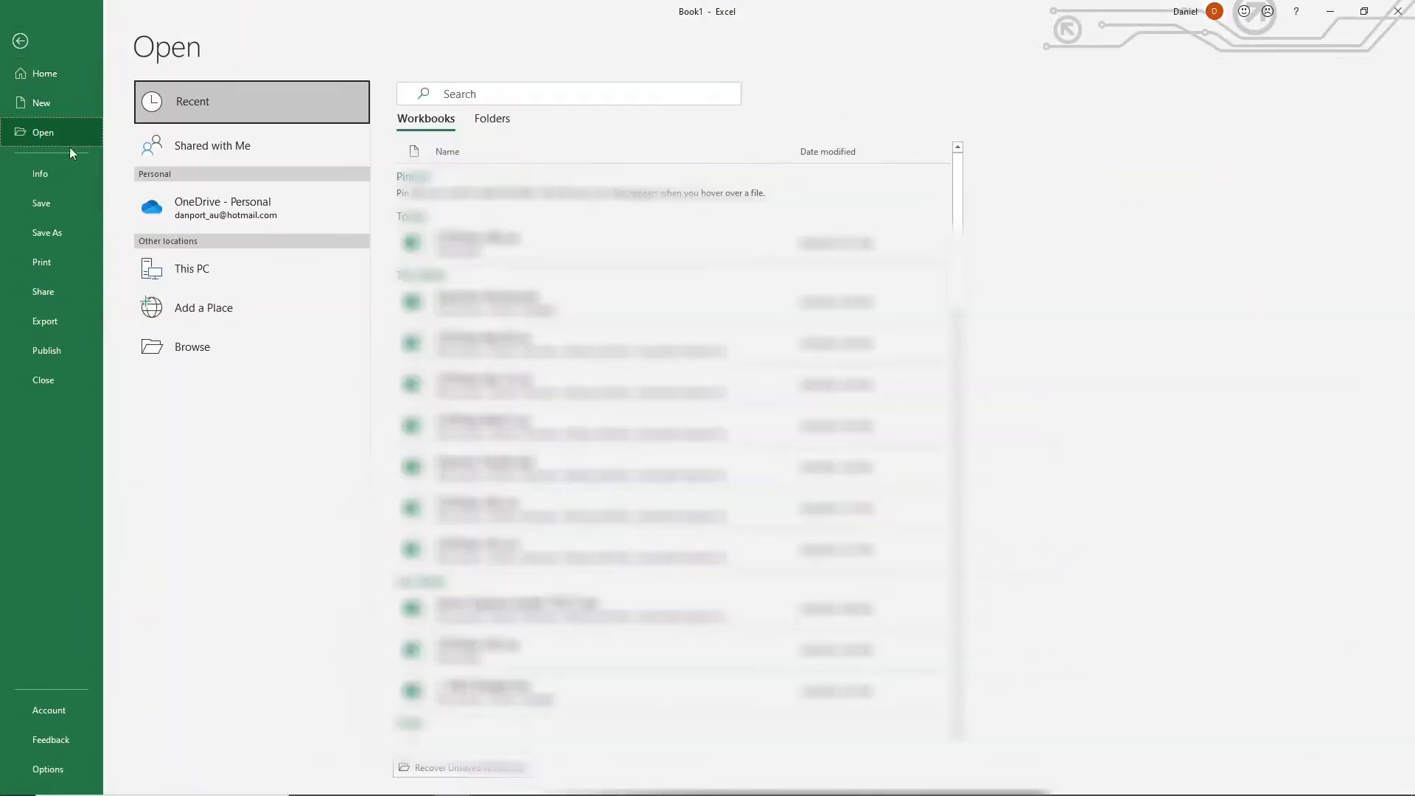
click(263, 361)
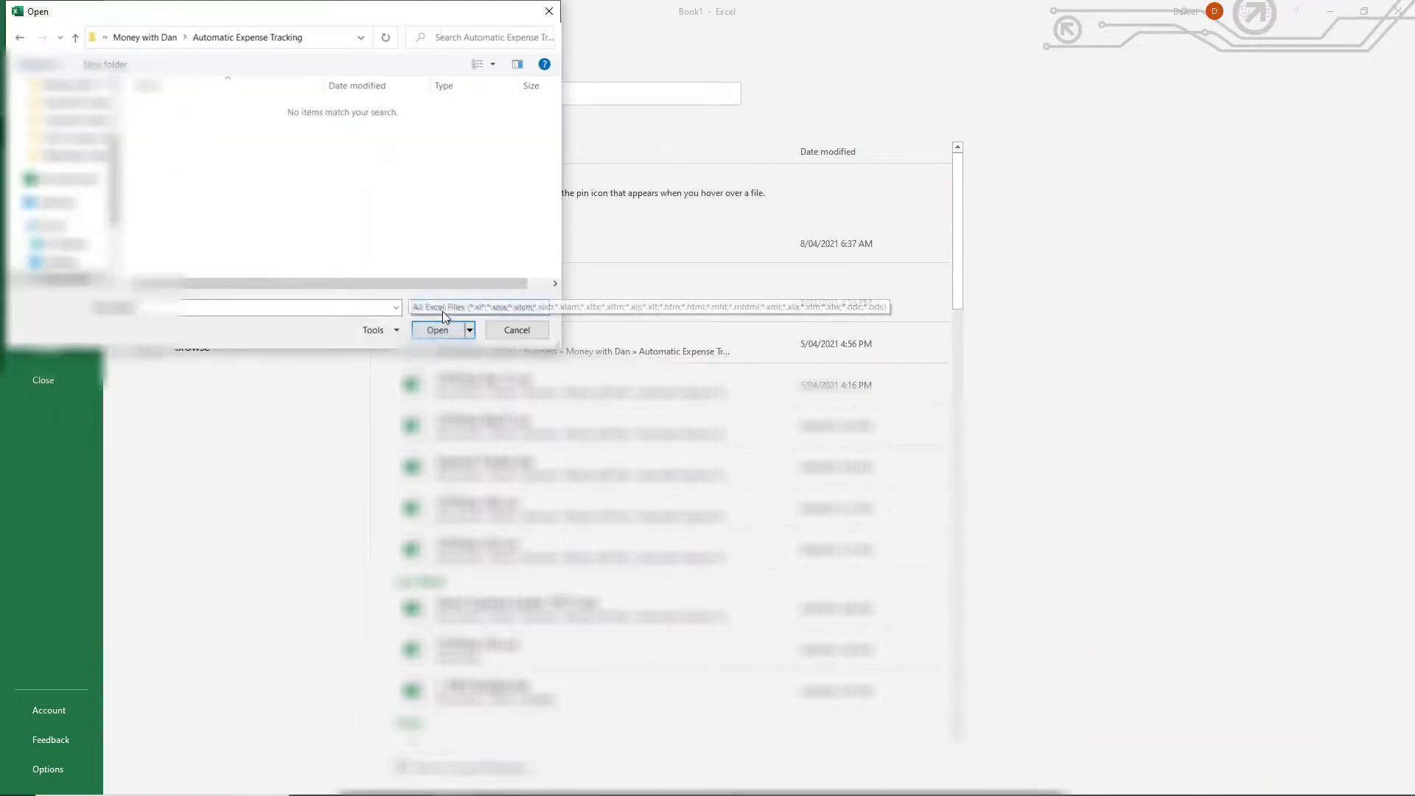
drag(278, 19, 444, 135)
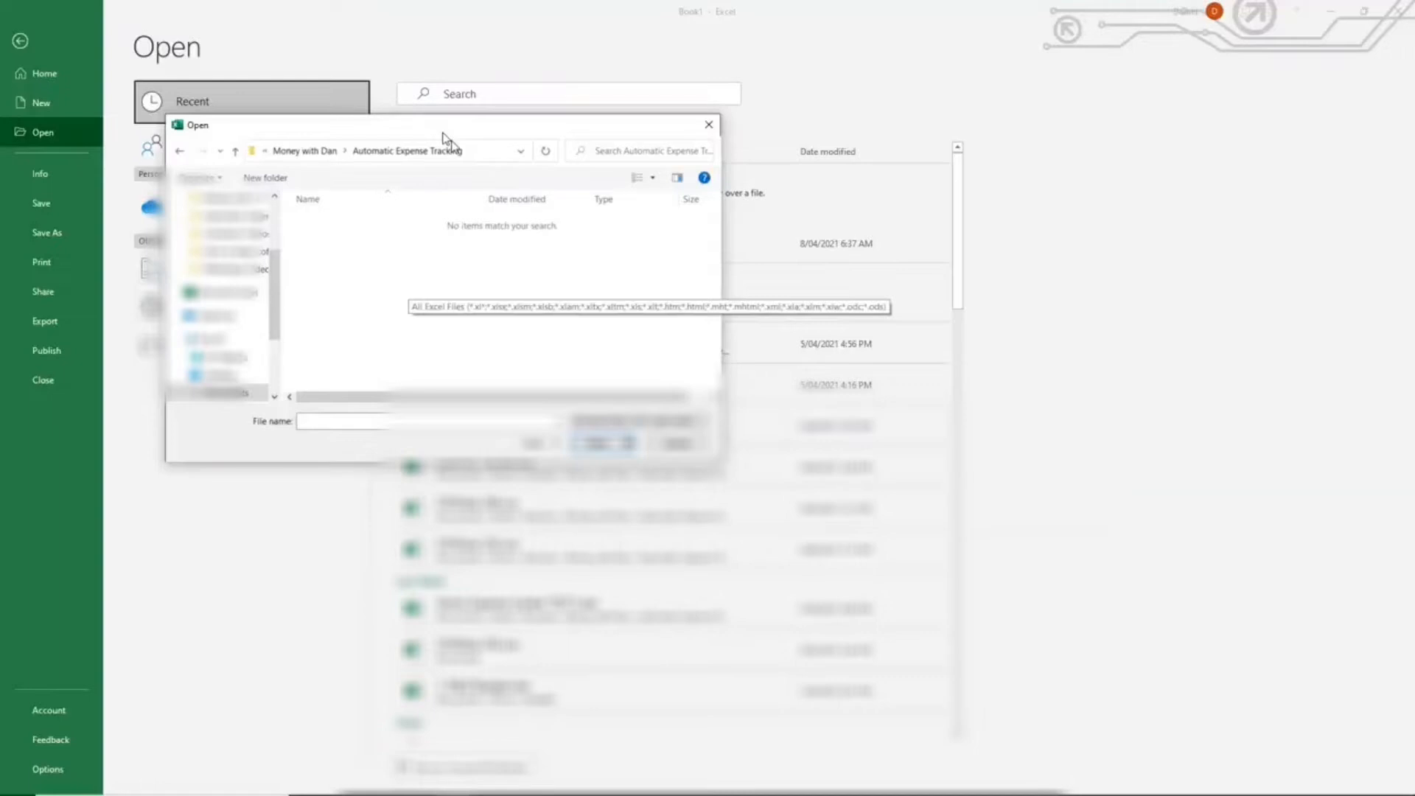
drag(446, 139, 528, 212)
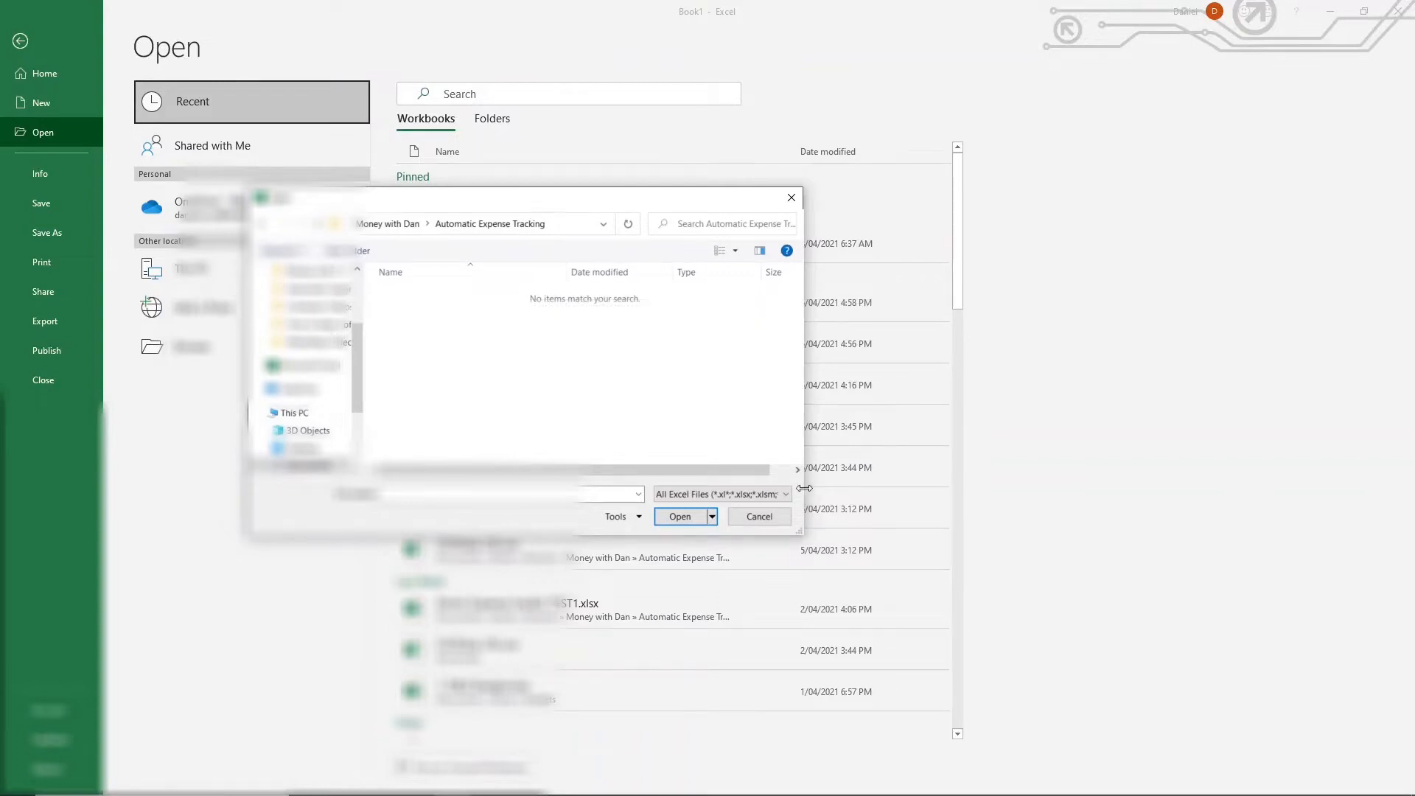
click(716, 494)
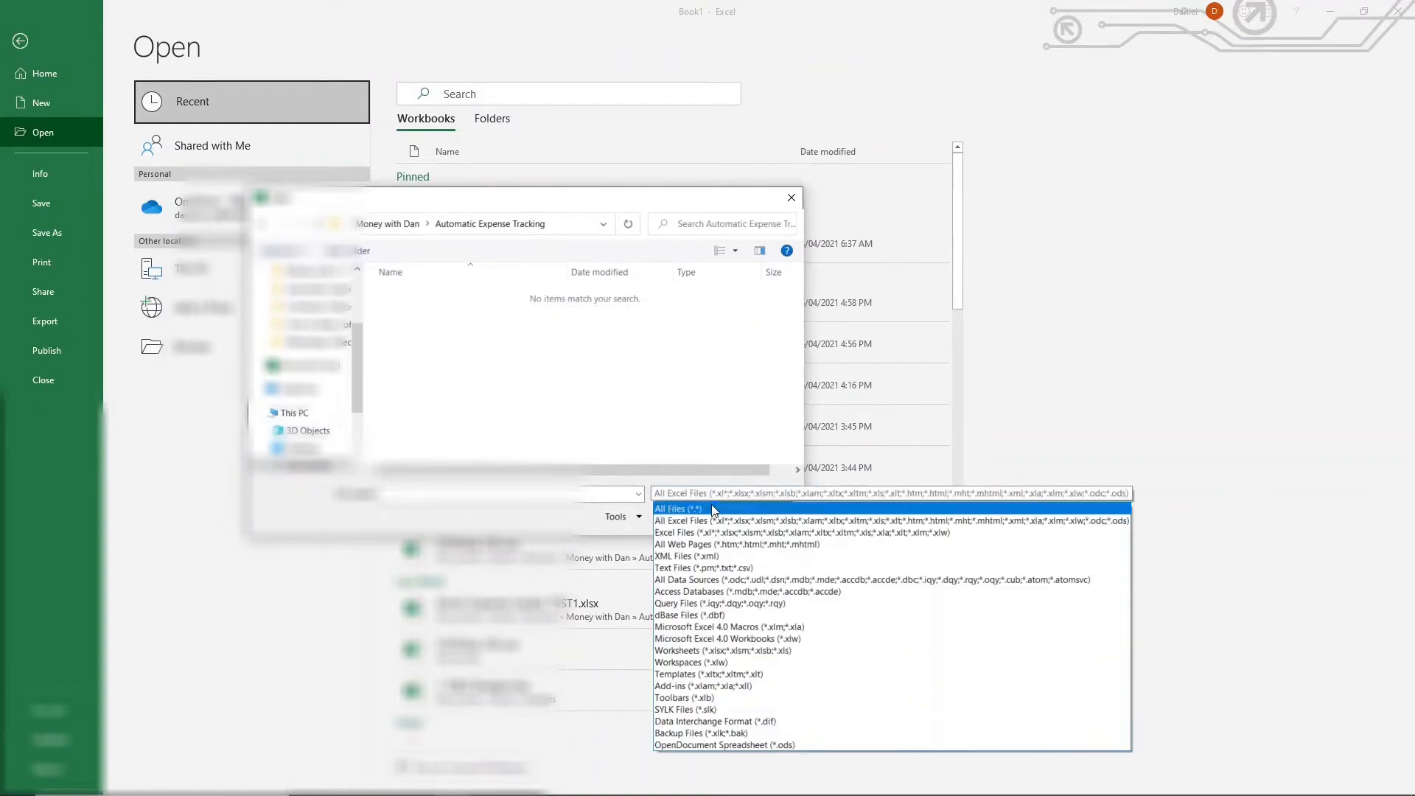
click(710, 508)
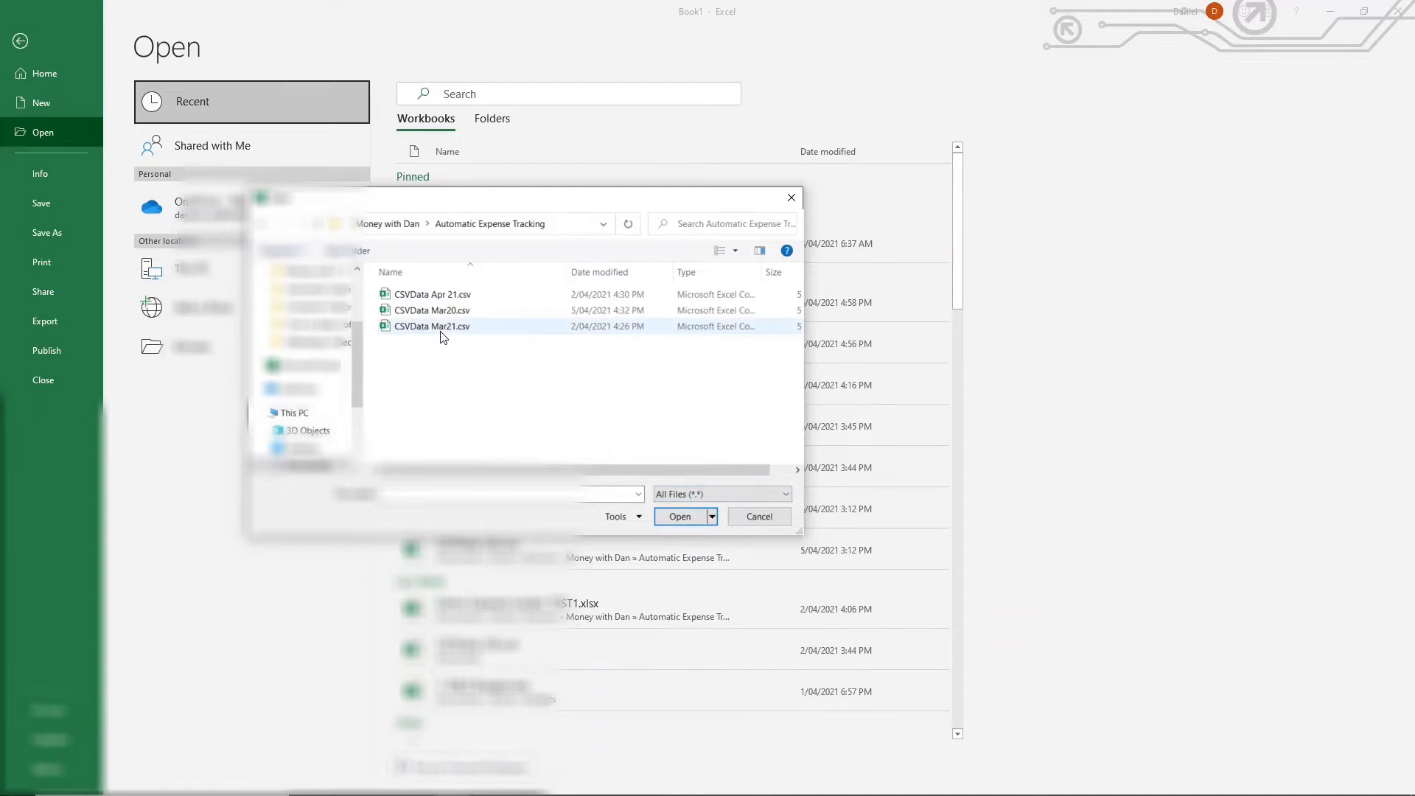
Step: Open the file CSVData Mar21.csv and look through its transaction rows
click(438, 308)
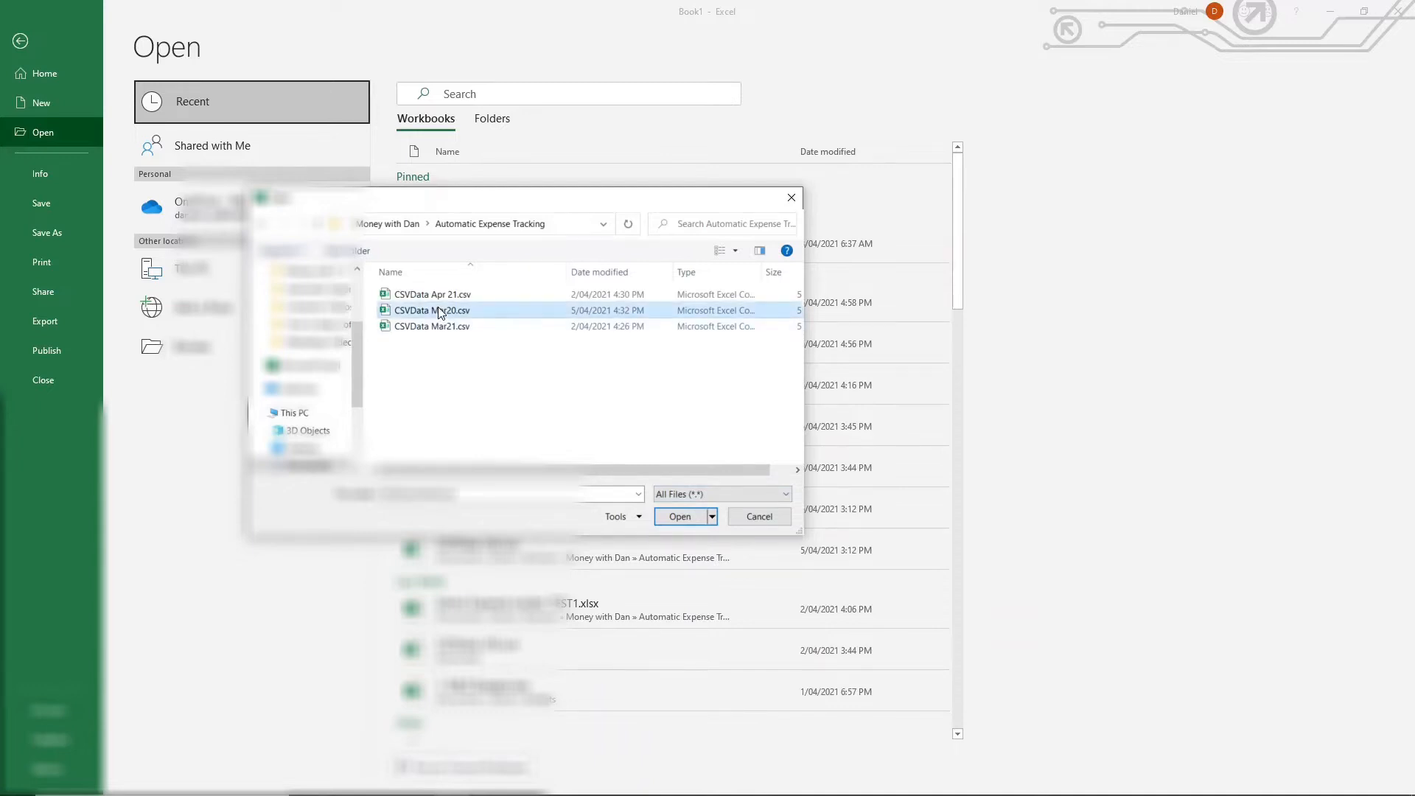
click(439, 324)
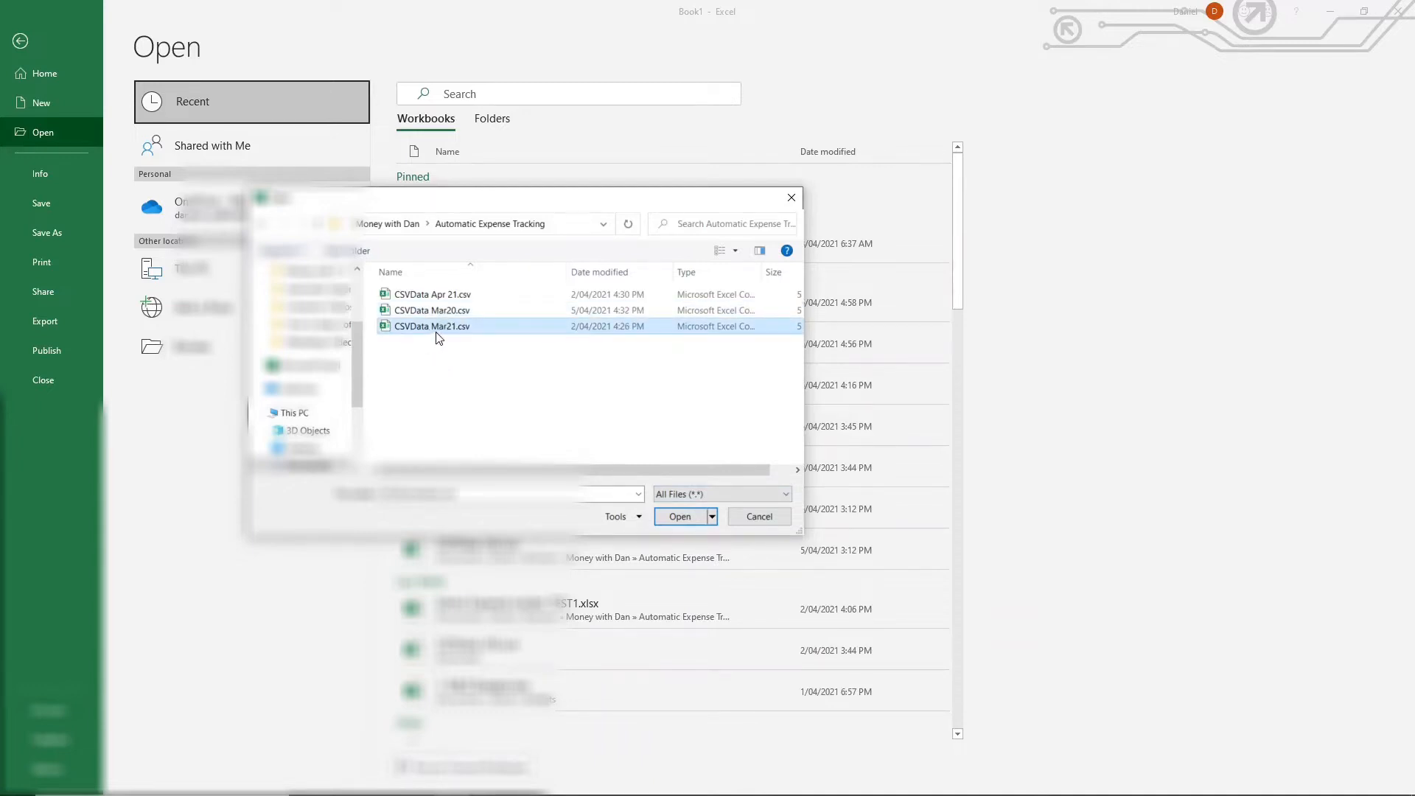
click(683, 517)
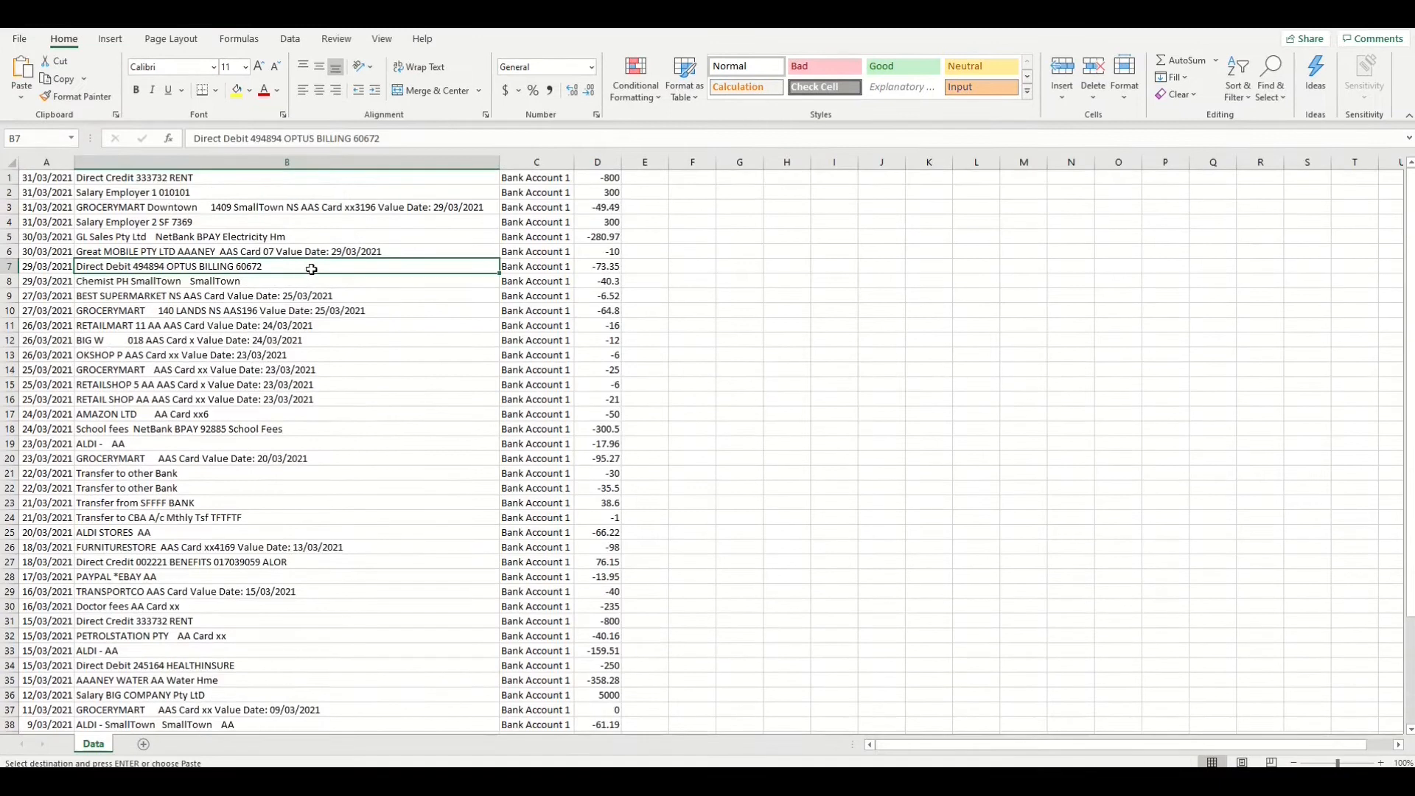
click(512, 209)
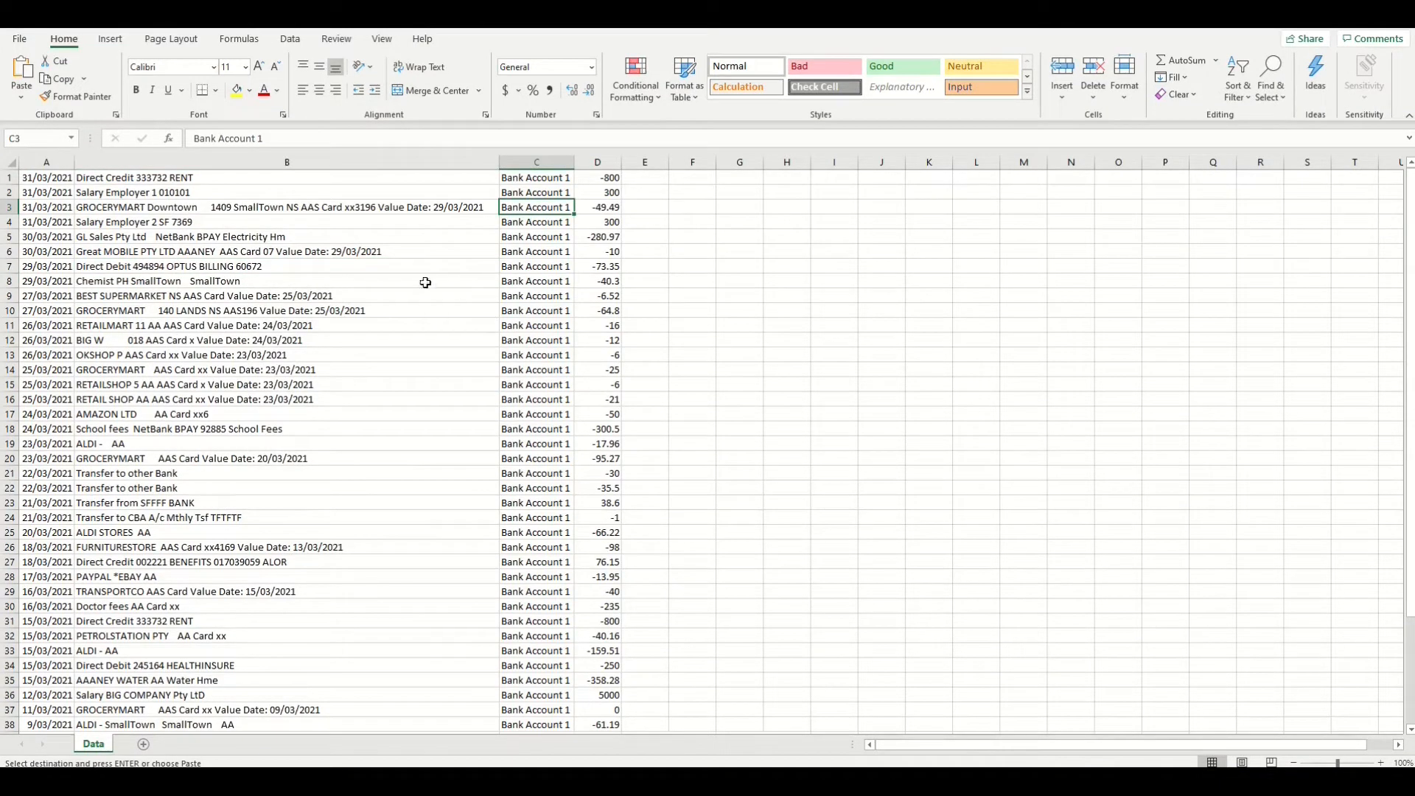
scroll(568, 449, down, 6)
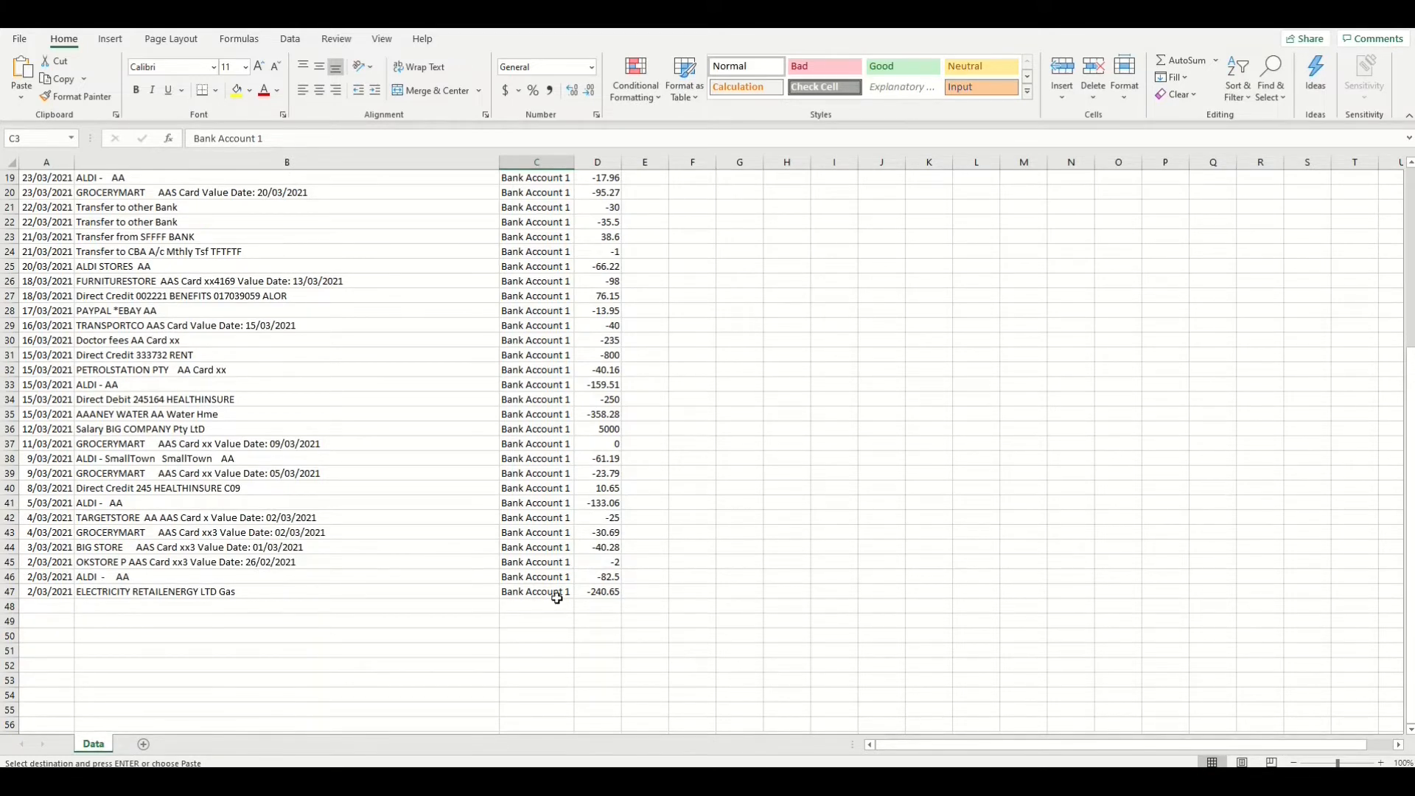
scroll(564, 583, up, 6)
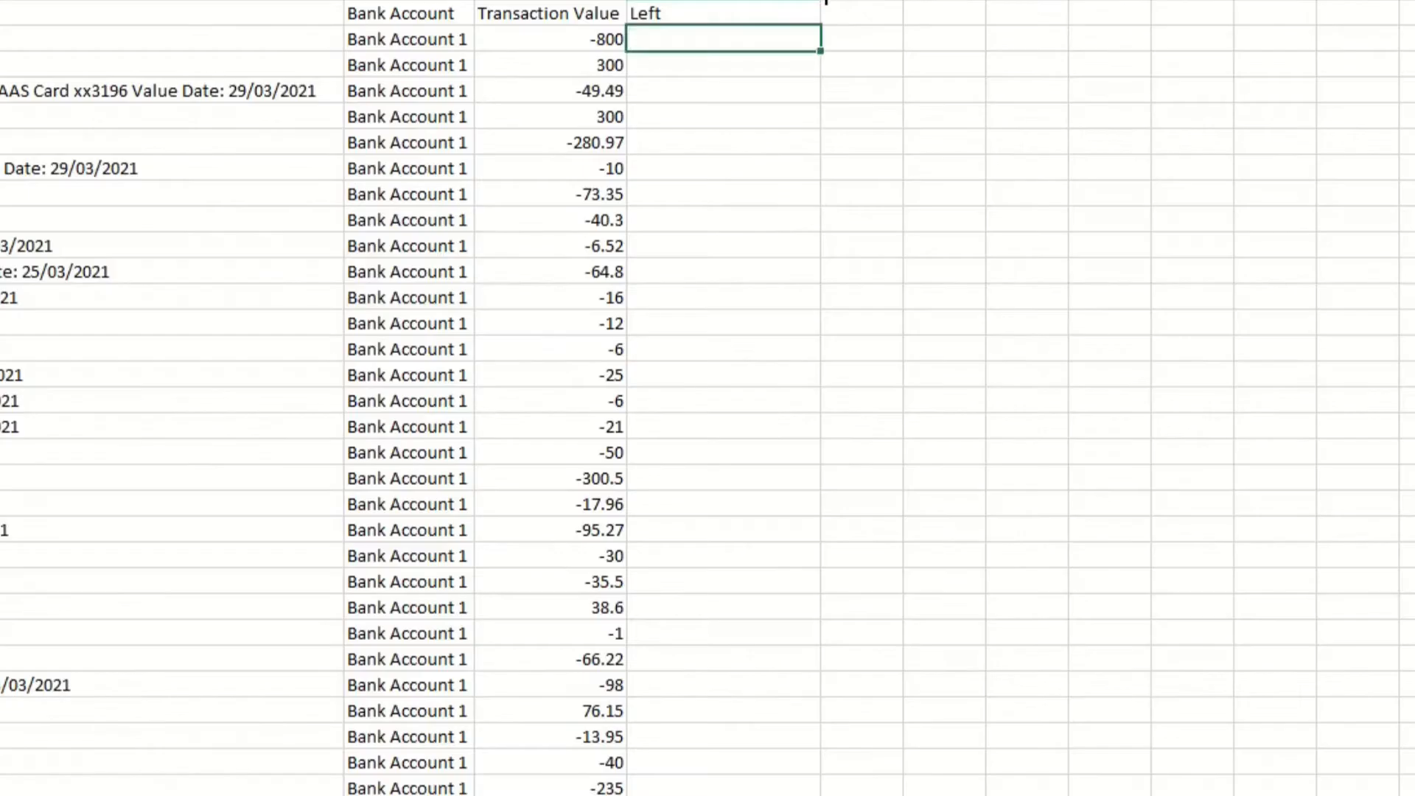
Step: Enter the formula =Left(B2,20) in cell E2 to extract the first 20 characters of the description
text(=Left)
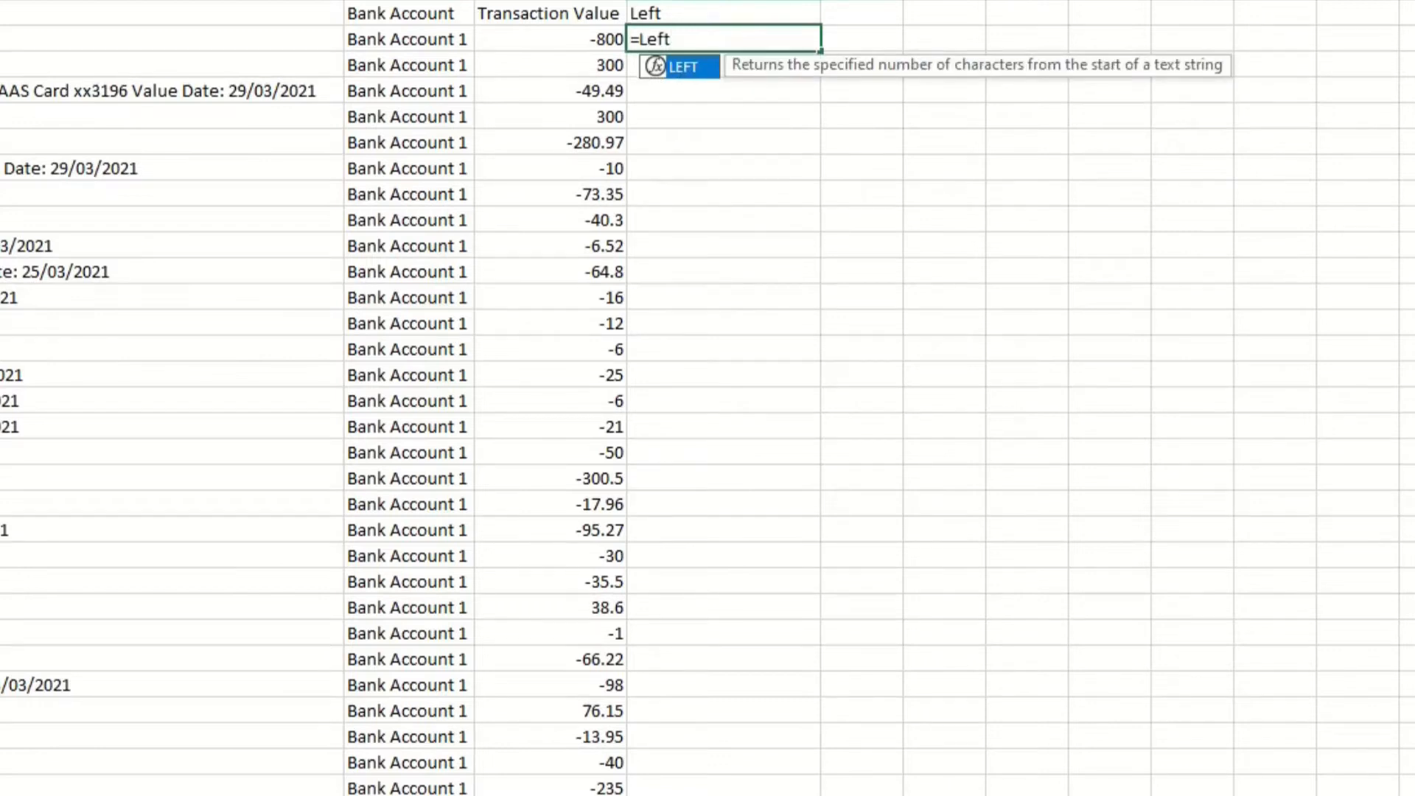
text(()
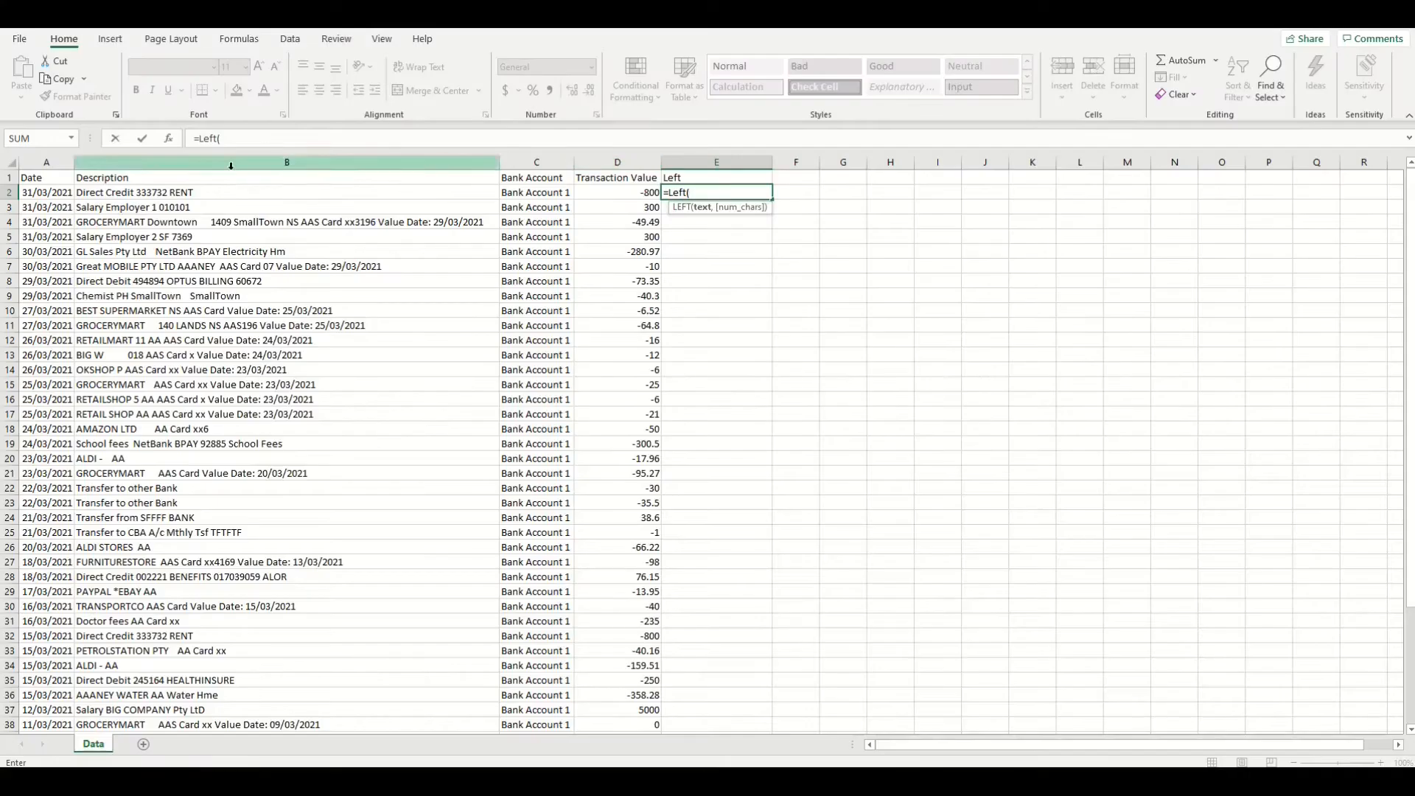
click(176, 191)
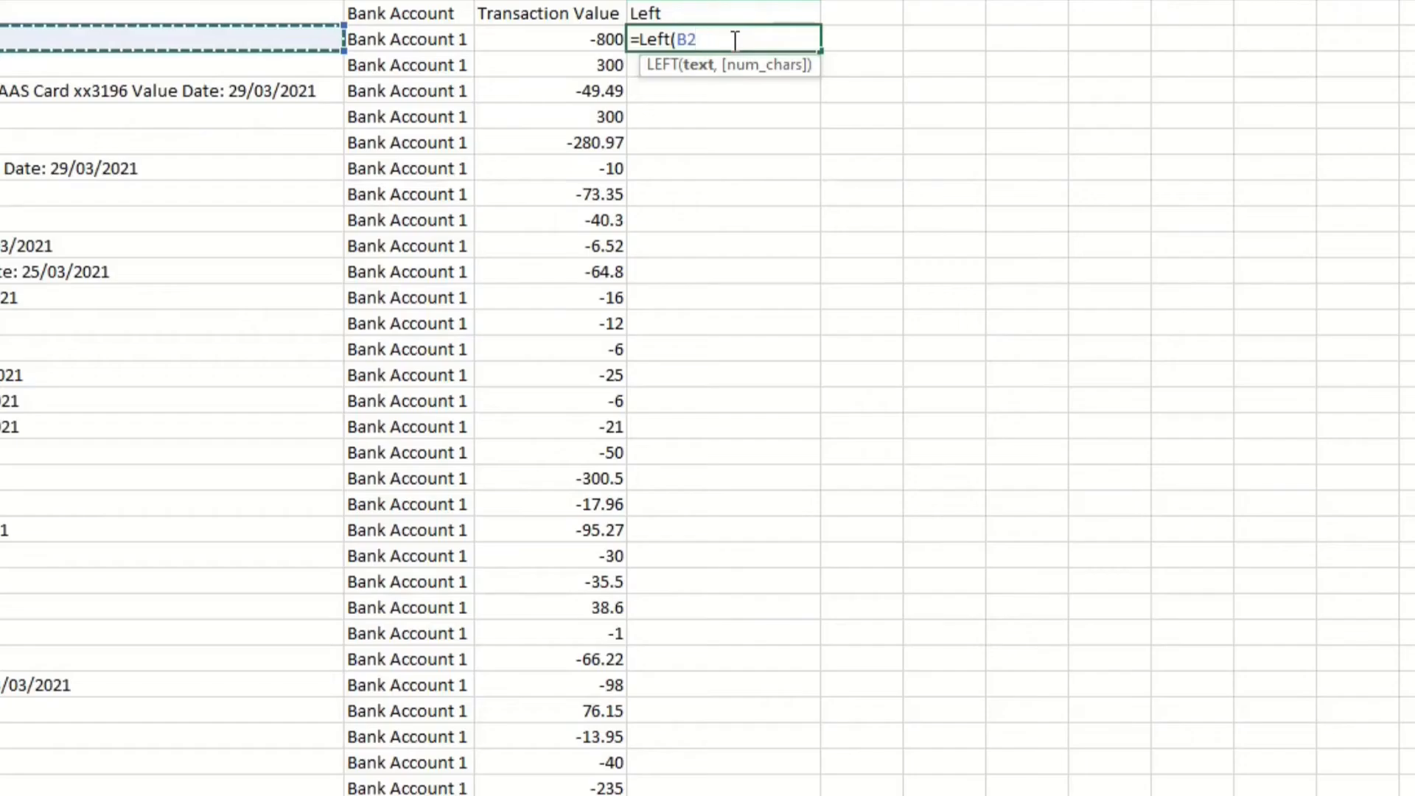
text(,20)
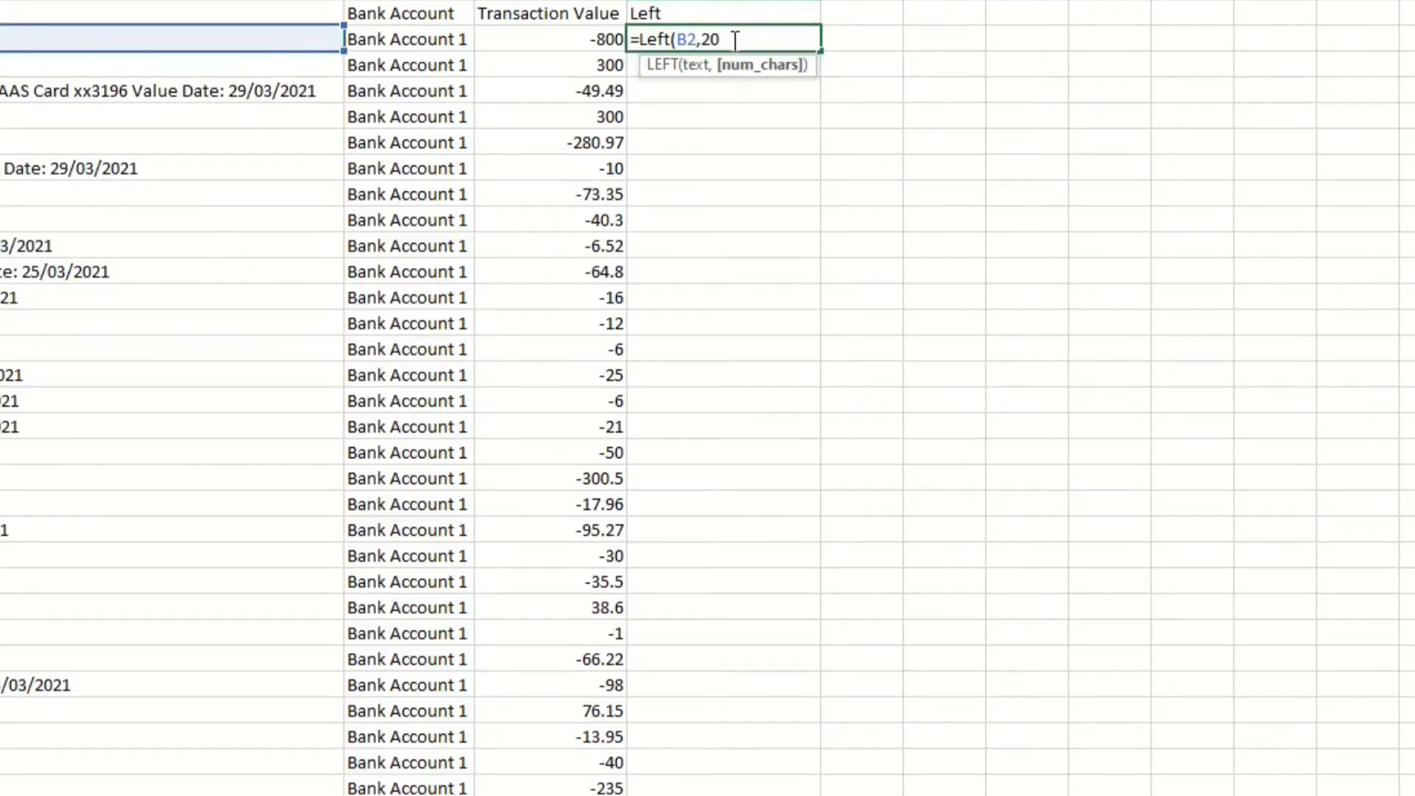
text())
key(Return)
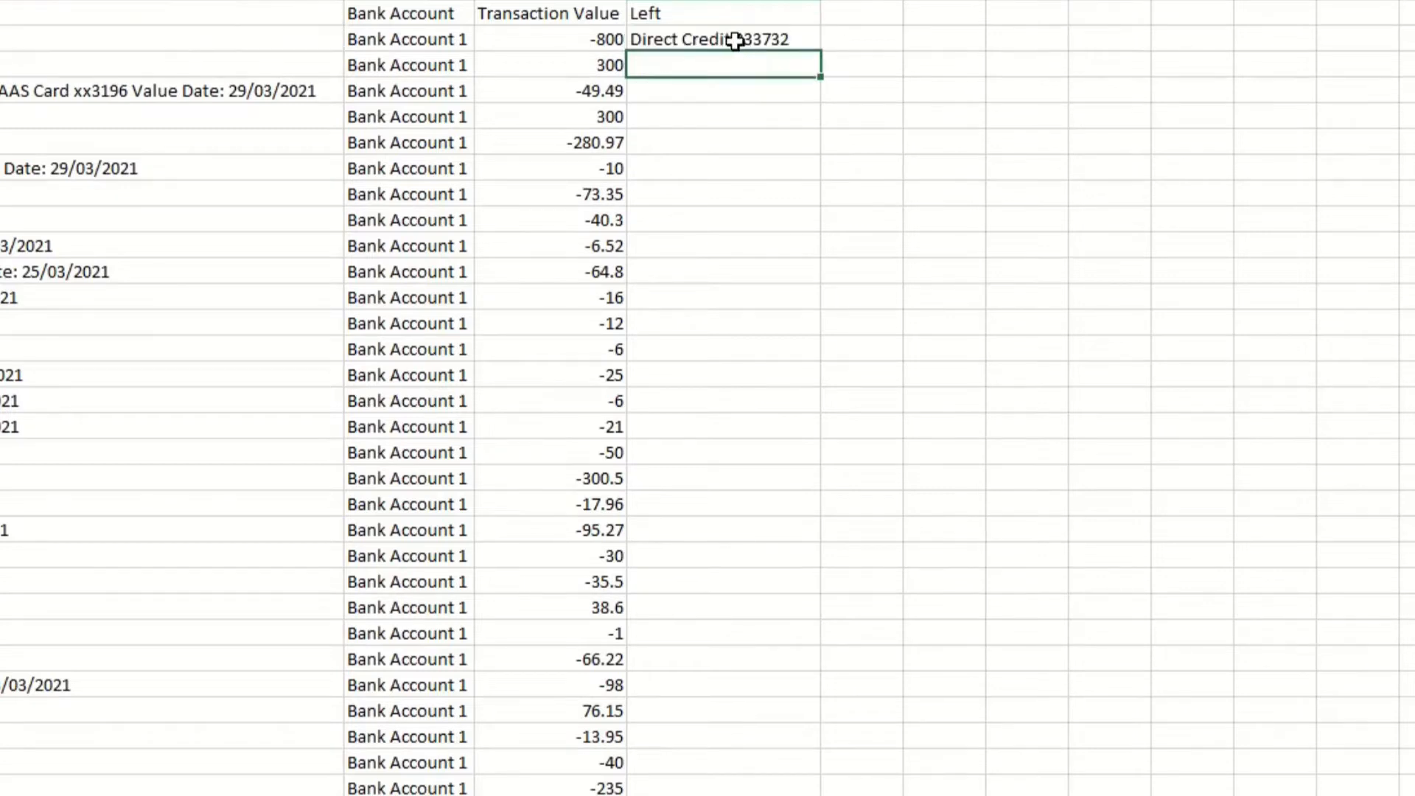
Step: Change the formula in cell E2 to =LEFT(B2,25) so it extracts the first 25 characters of the description
click(736, 32)
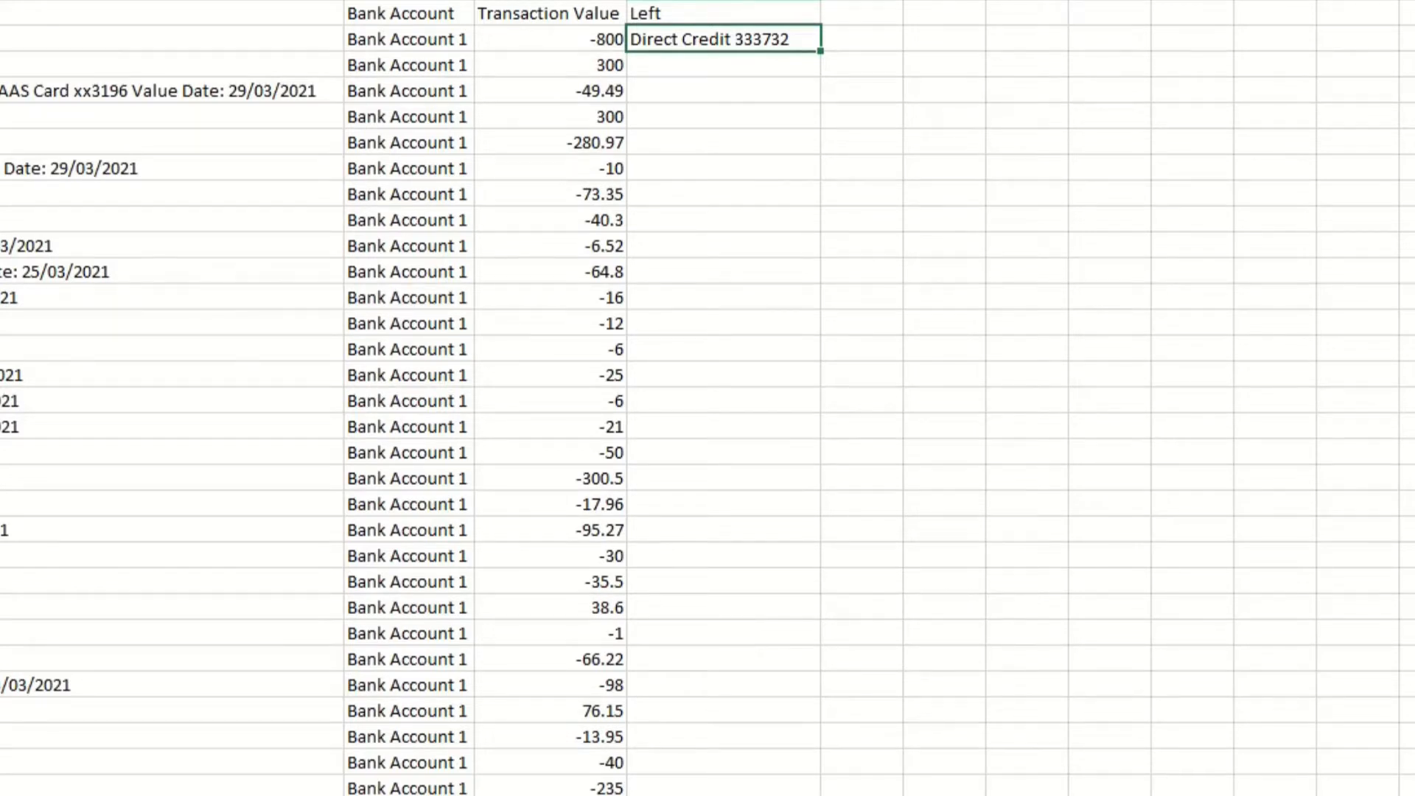
double_click(803, 40)
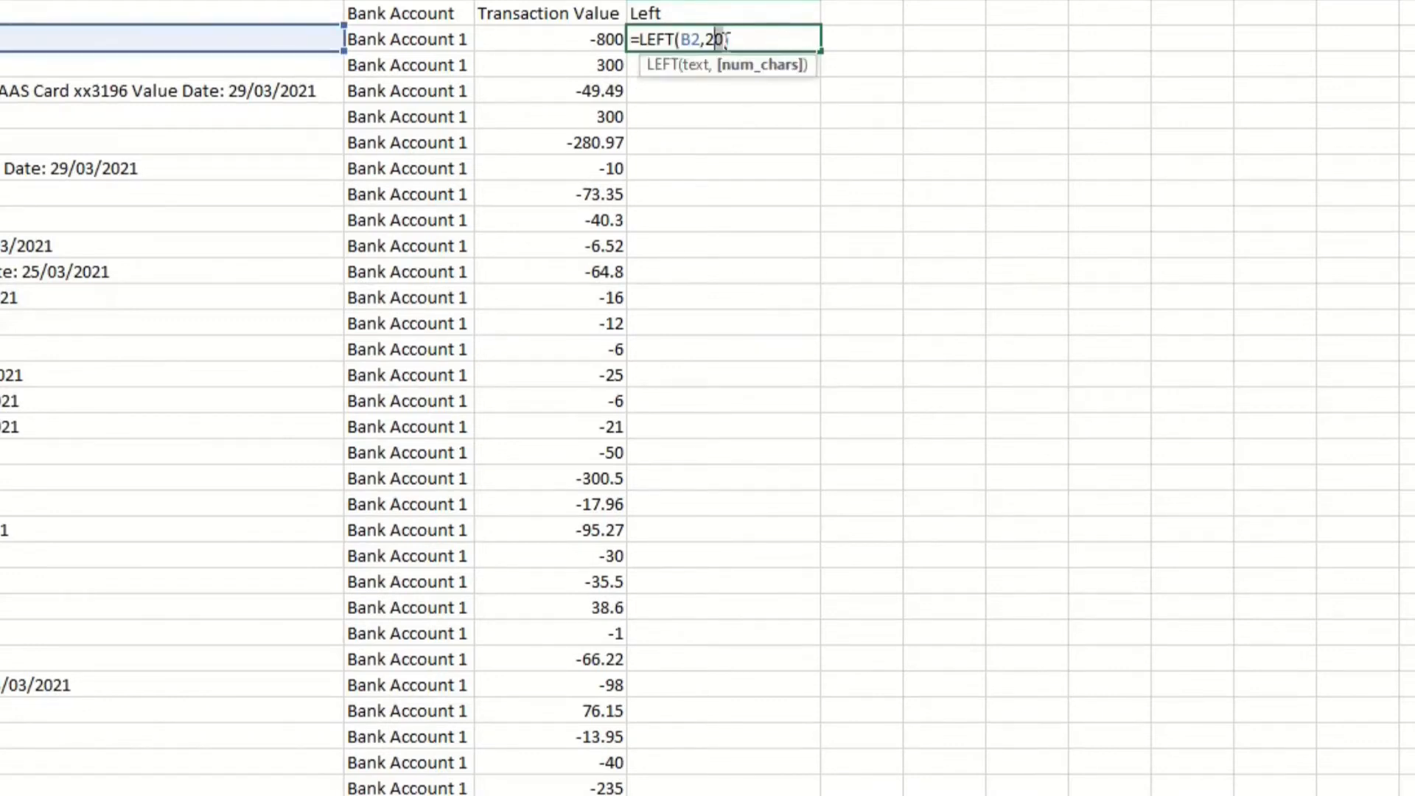
key(Escape)
key(Return)
double_click(820, 1)
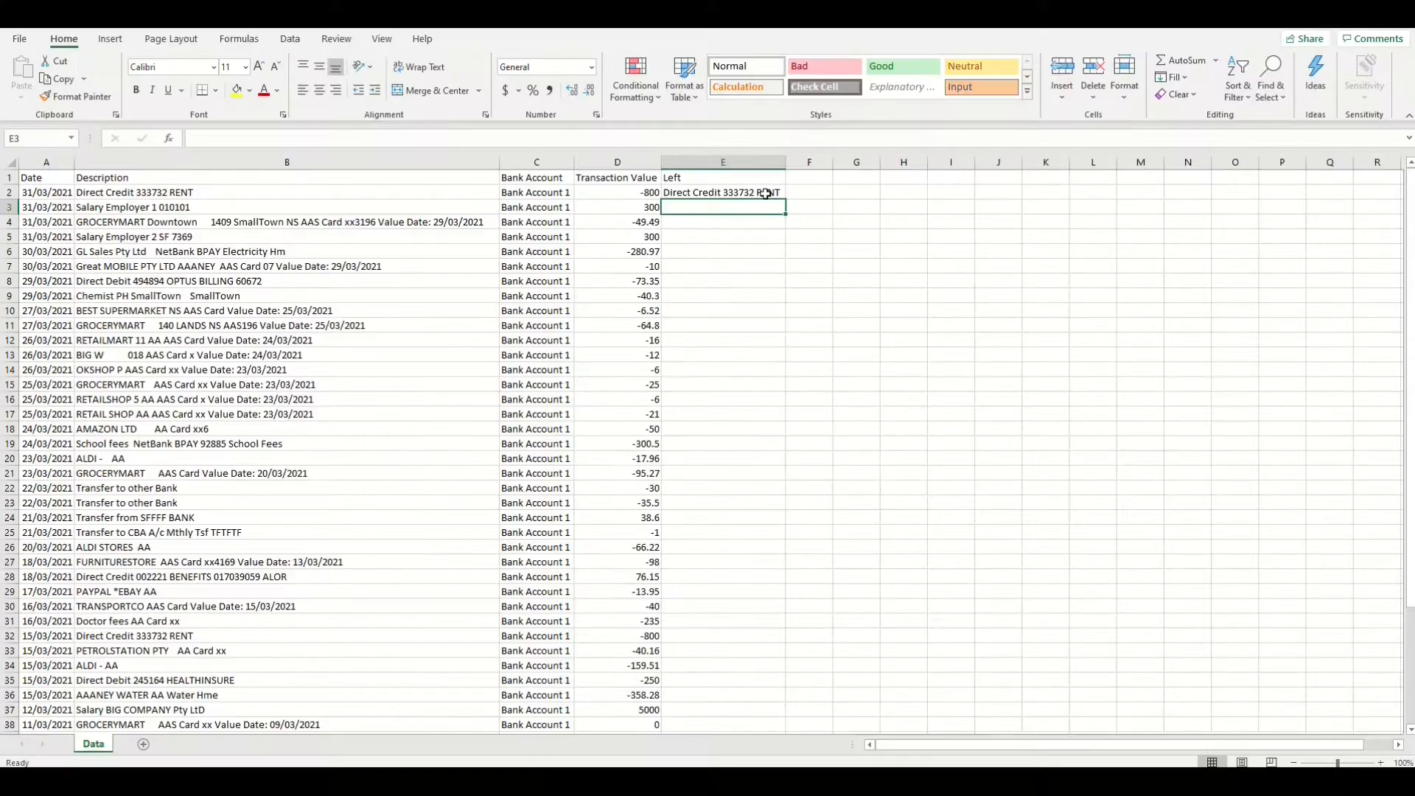
Step: Fill the LEFT formula from E2 down to row 48 and widen column E to fit the shortened descriptions
click(766, 194)
mouse_move(785, 200)
mouse_down()
mouse_move(781, 467)
mouse_move(787, 198)
mouse_up()
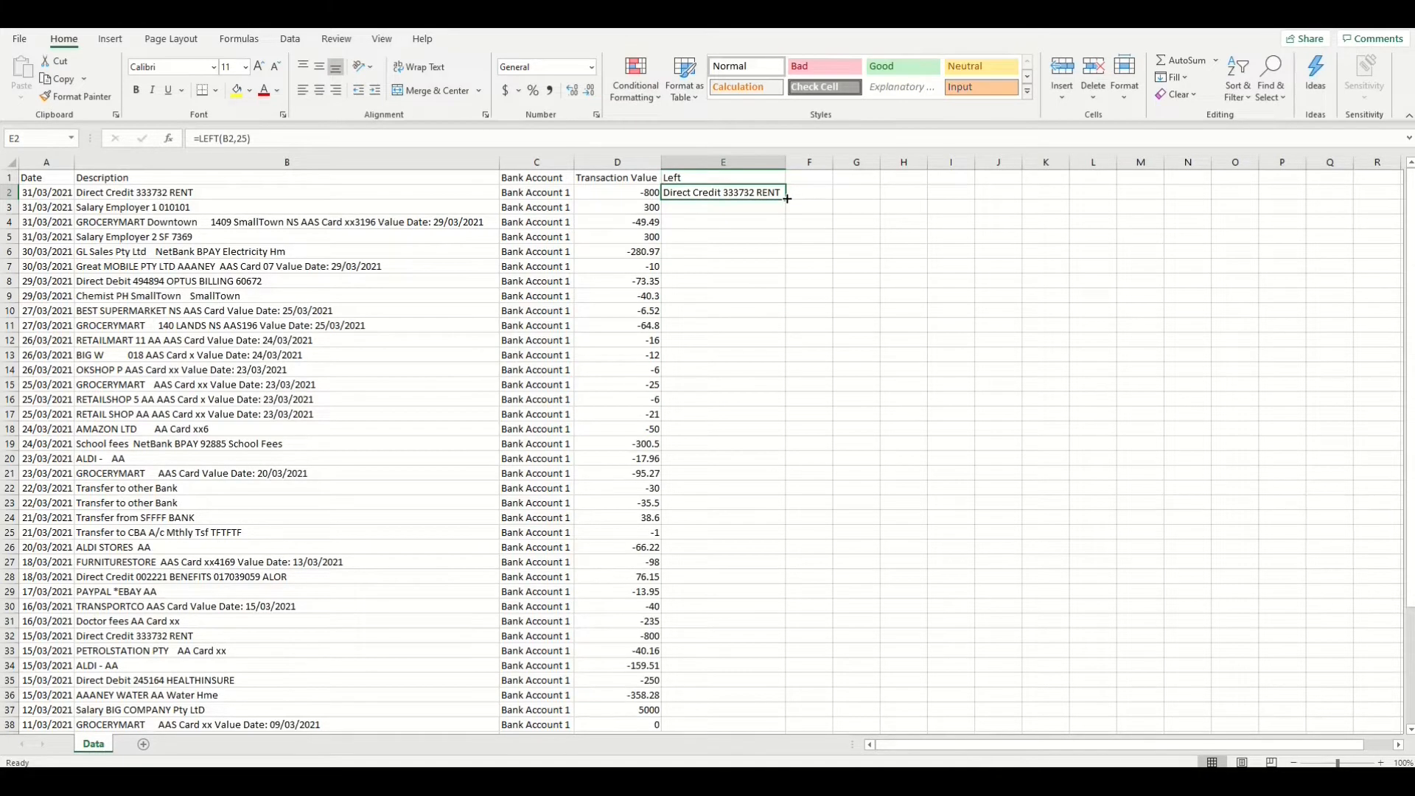
drag(787, 199, 808, 698)
double_click(730, 695)
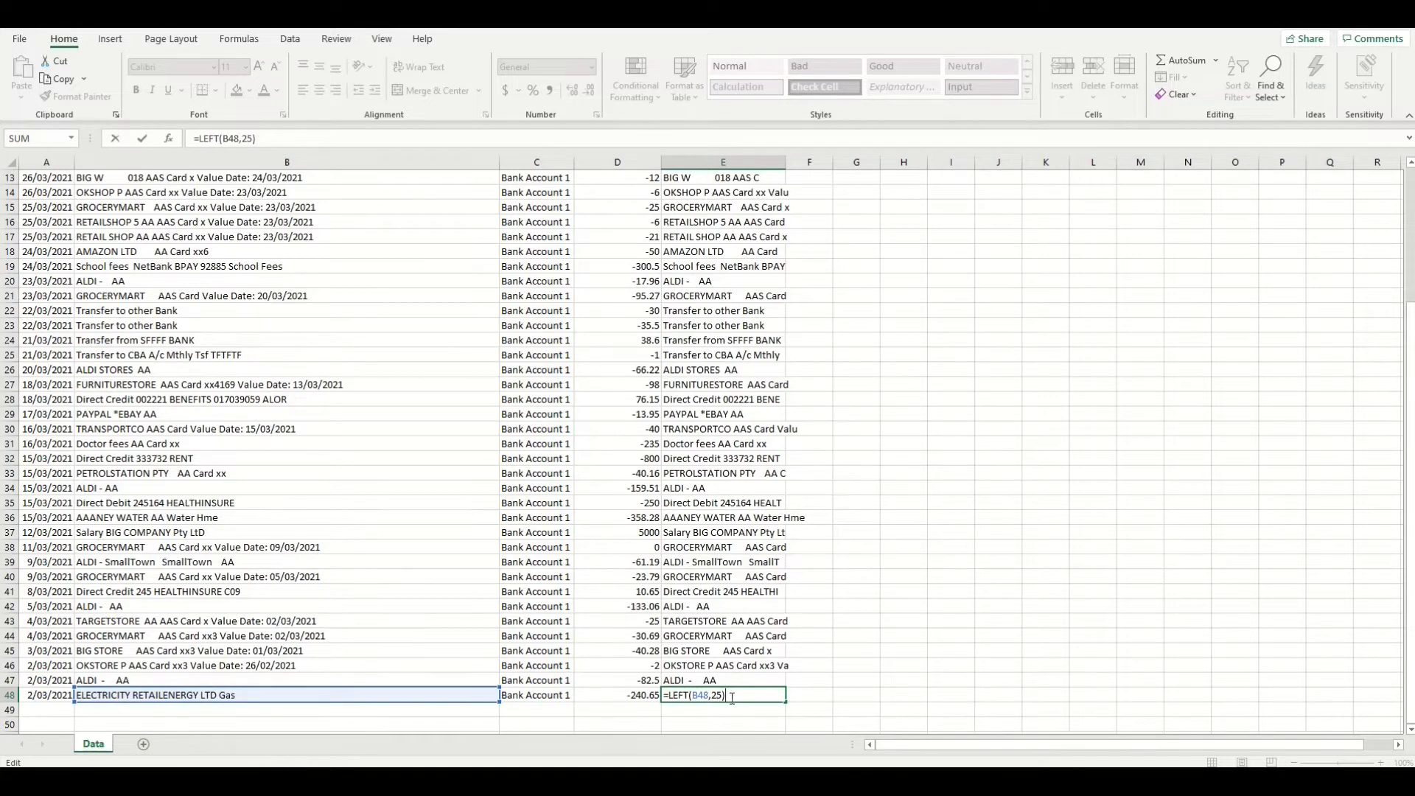
key(Return)
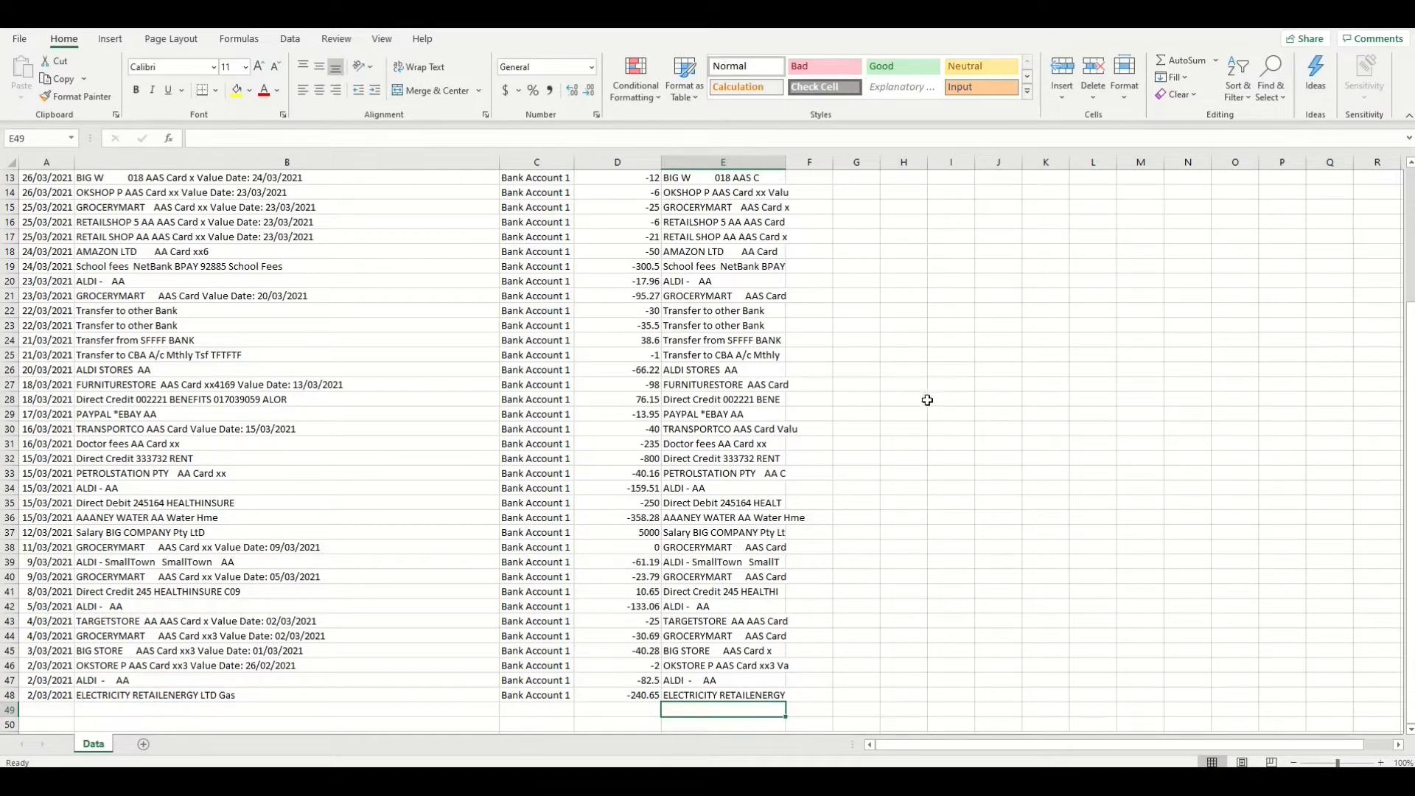
drag(785, 157, 785, 163)
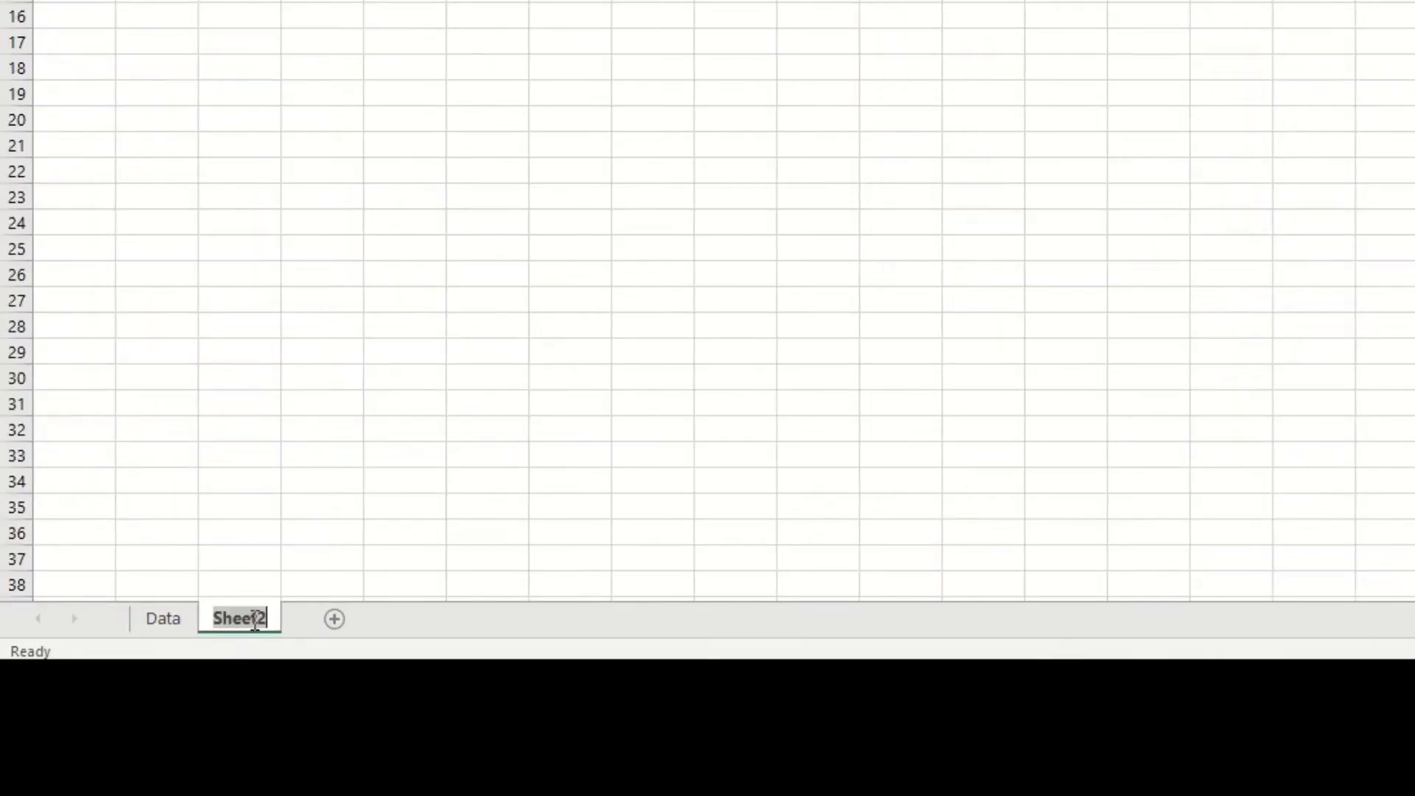
Step: Name the new sheet Ref and paste cells E2:E48 of the Data sheet into it as values, starting at cell A2
text(Ref)
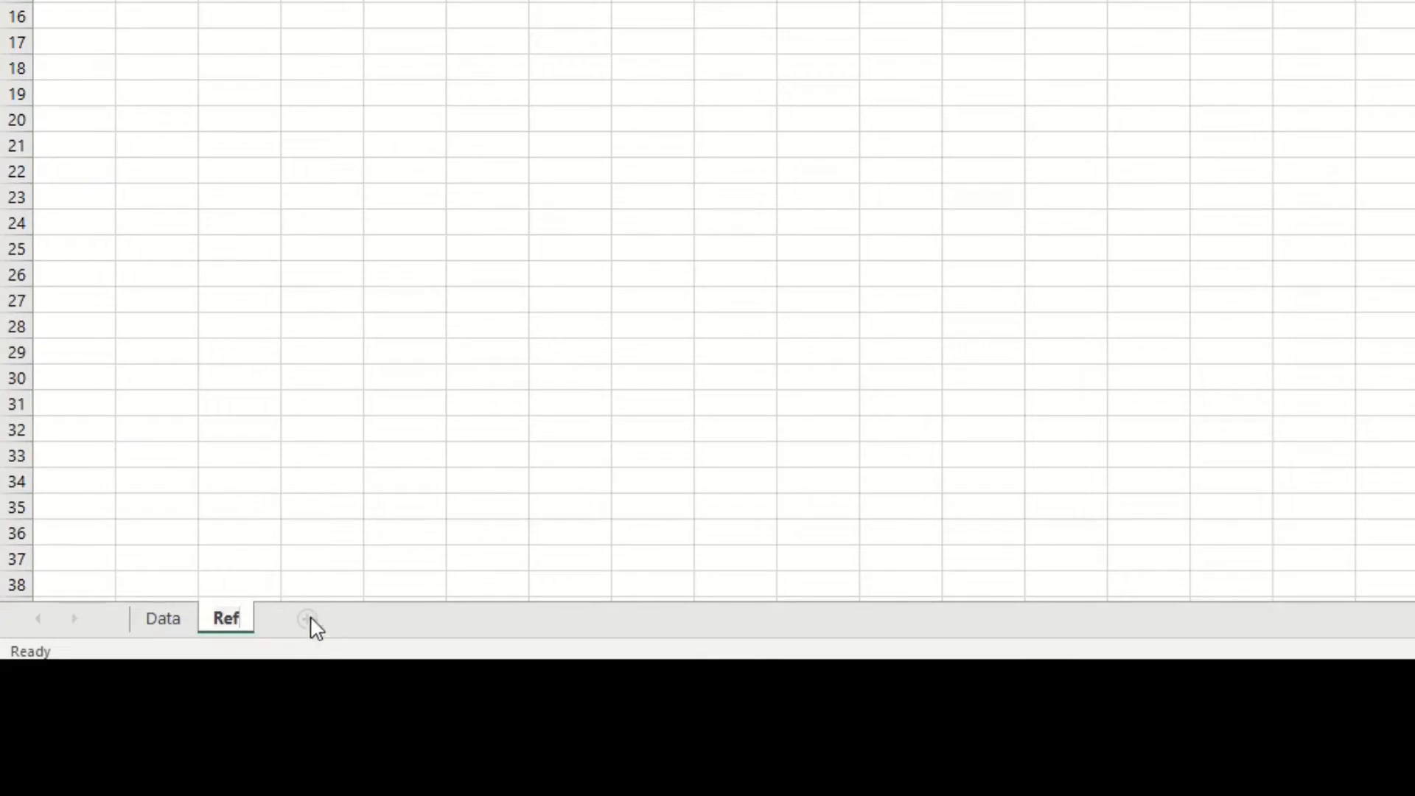
click(314, 538)
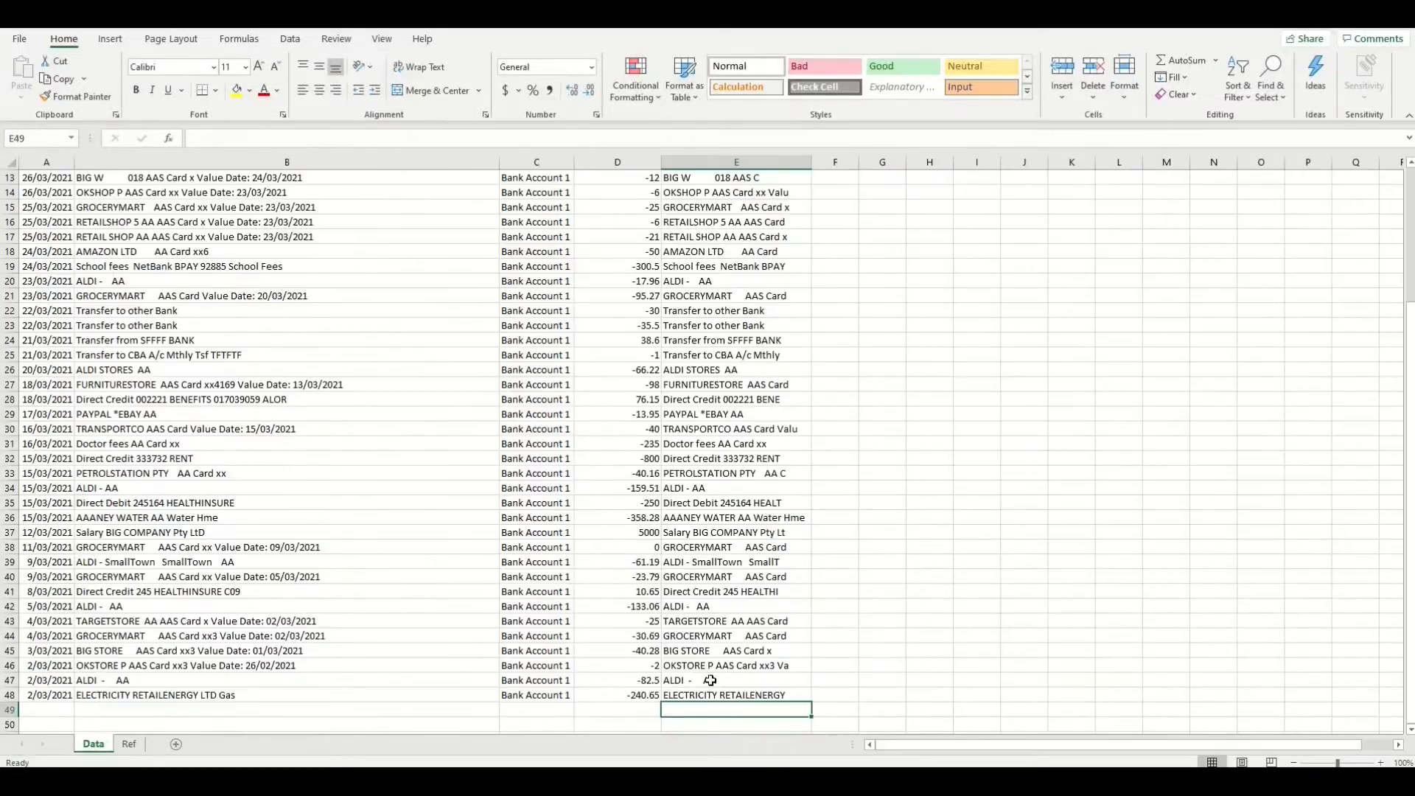
drag(713, 694, 682, 192)
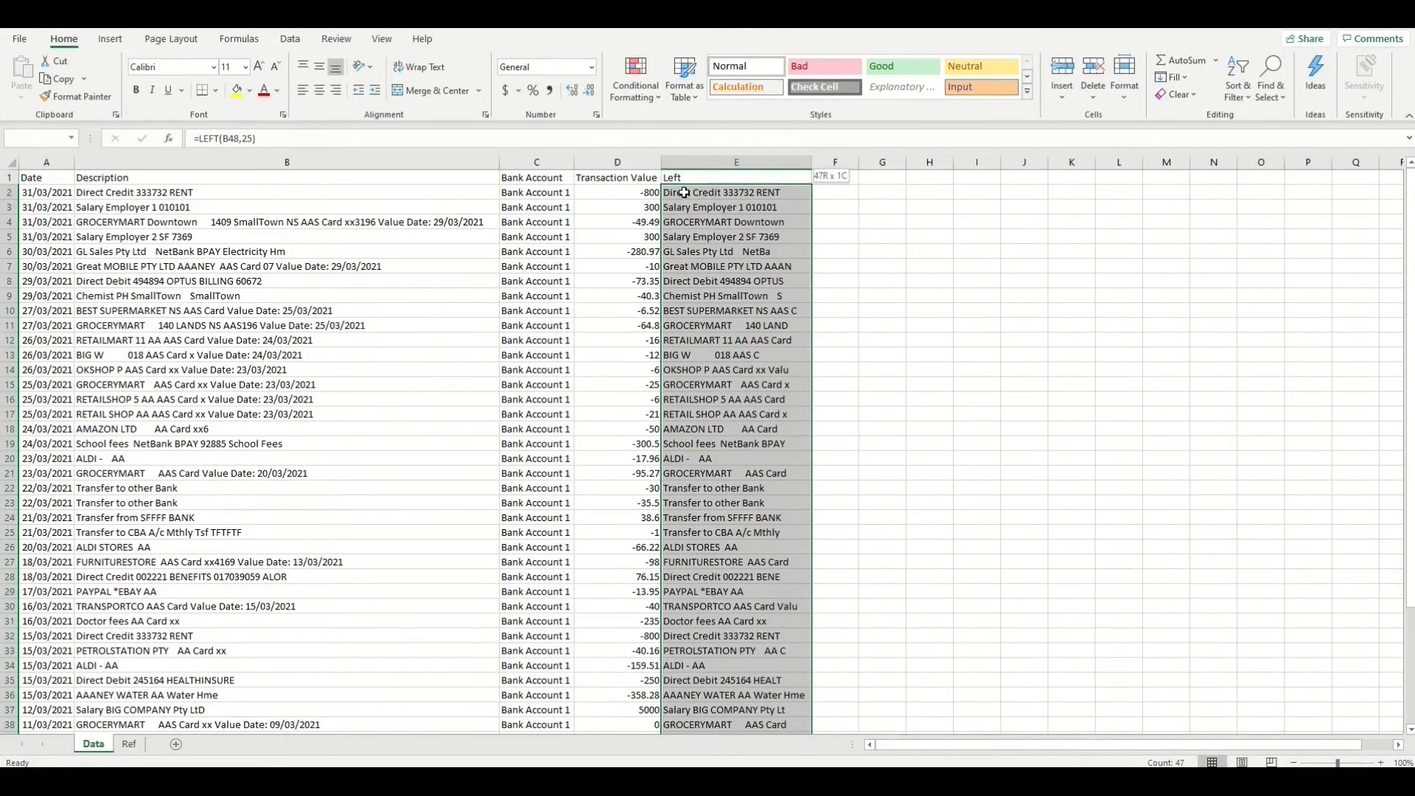
right_click(681, 193)
click(725, 215)
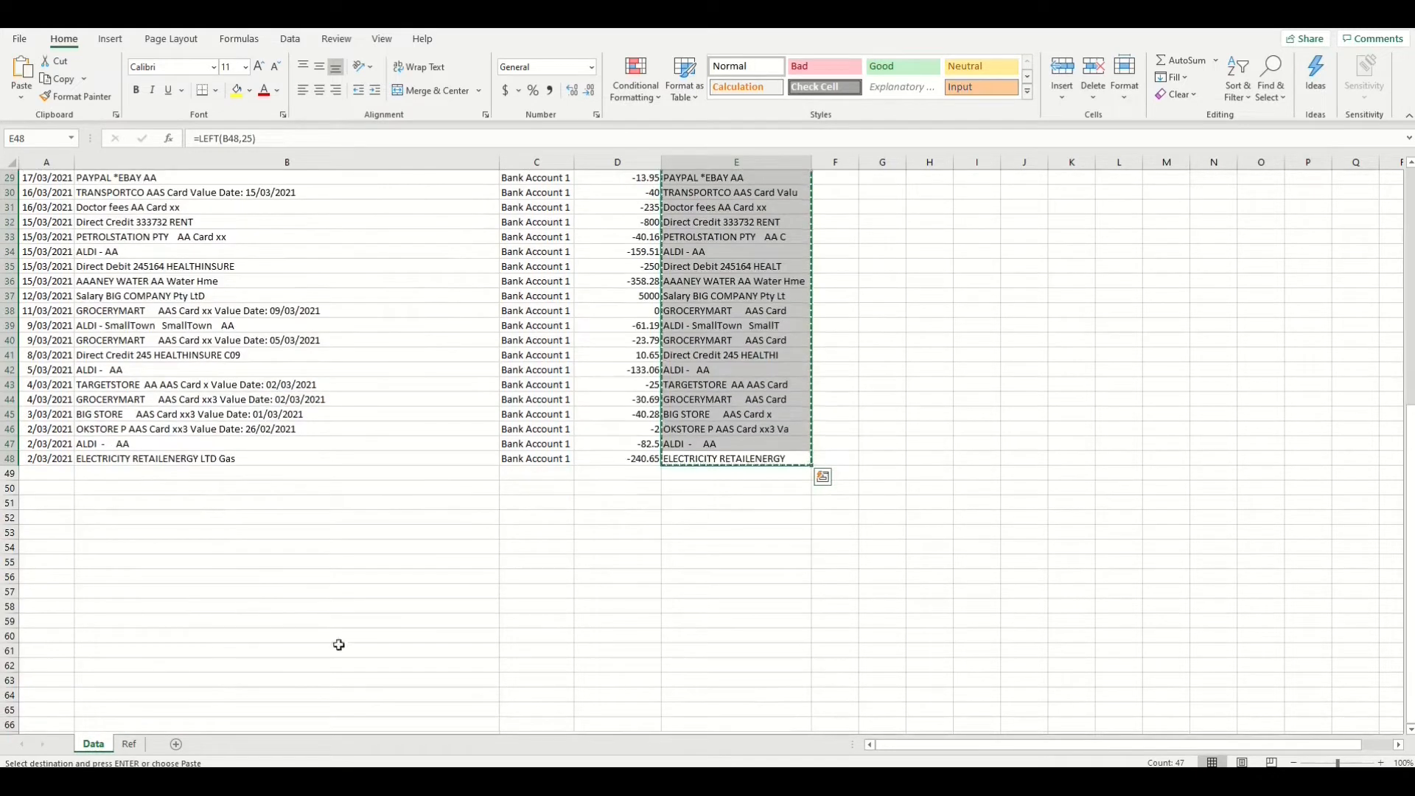
click(129, 743)
click(34, 195)
right_click(34, 194)
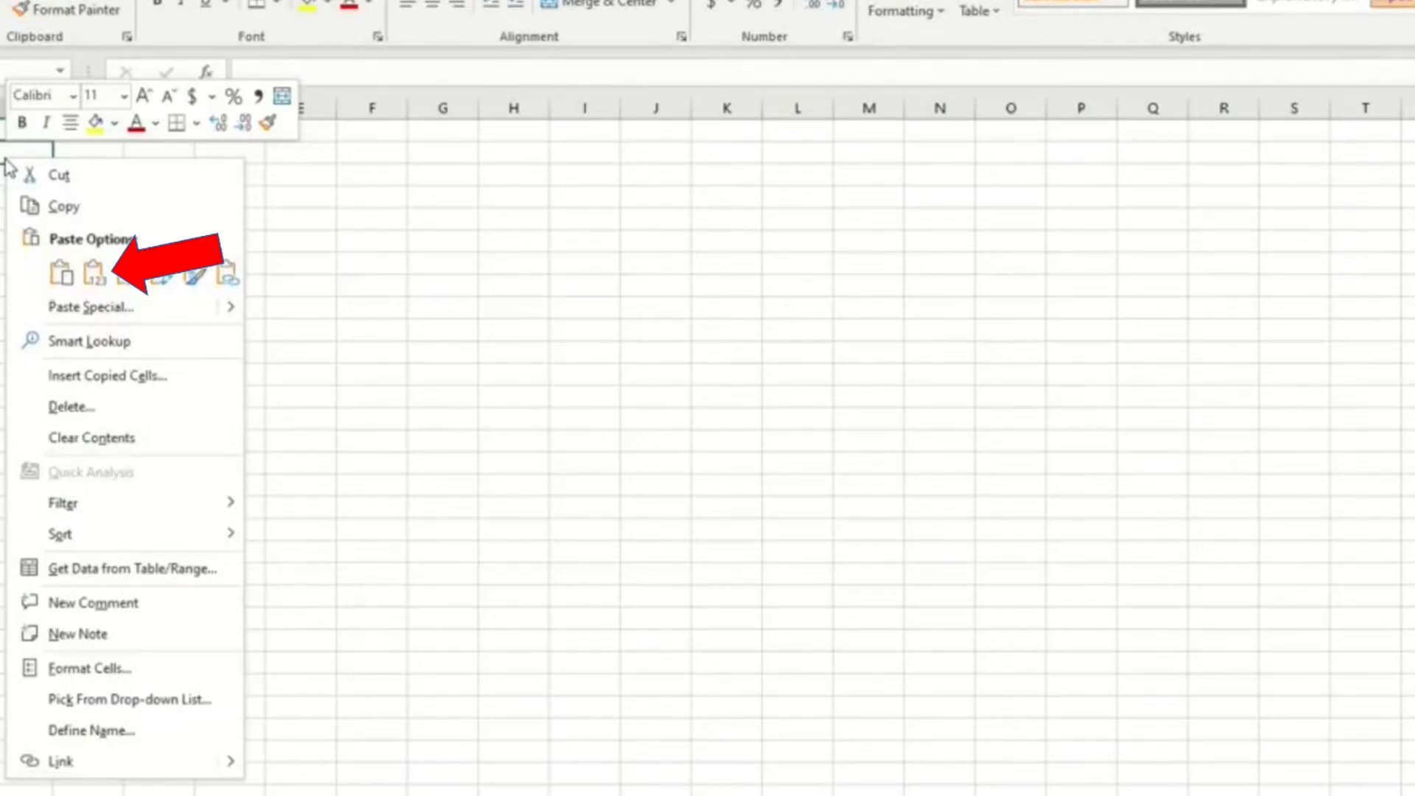
click(94, 273)
Step: Enter the headers Left in A1 and Category in B1 of the Ref sheet and widen column B
click(29, 131)
text(Lef)
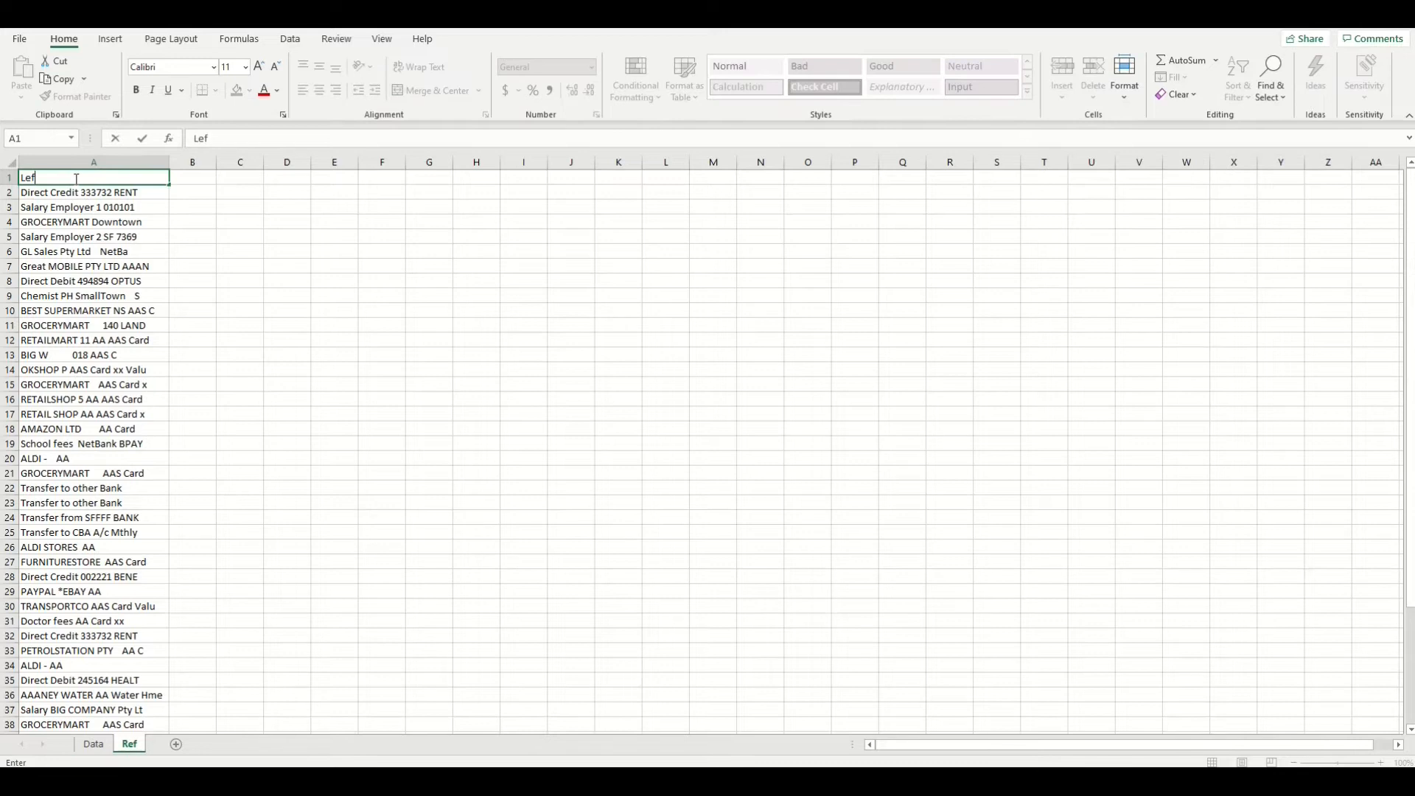
text(t)
key(Tab)
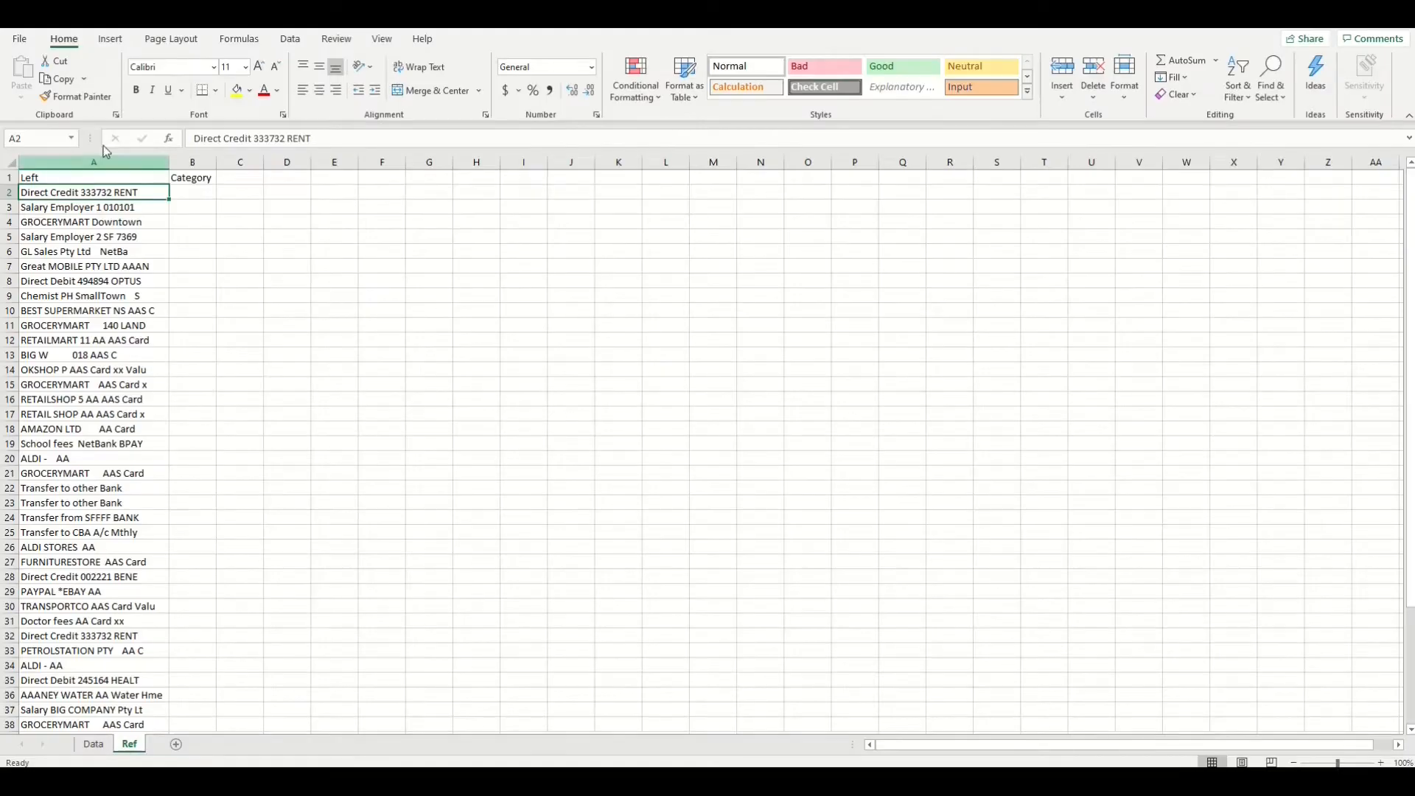
drag(217, 152, 314, 177)
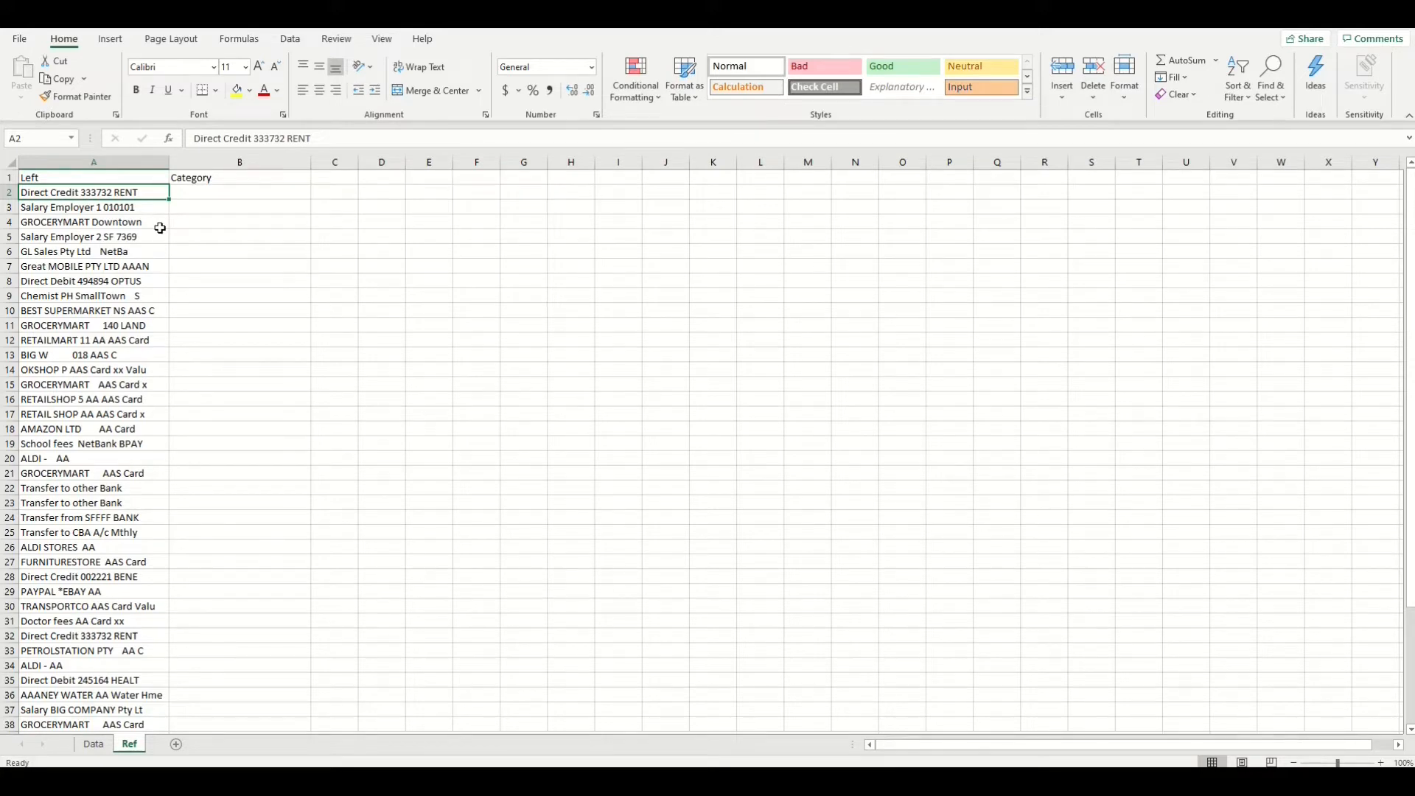
Step: Categorise the transactions in rows 2 to 5 of the Ref sheet as Rent, Income, Grocery and Income in column B
scroll(246, 420, down, 3)
scroll(244, 309, up, 3)
click(244, 189)
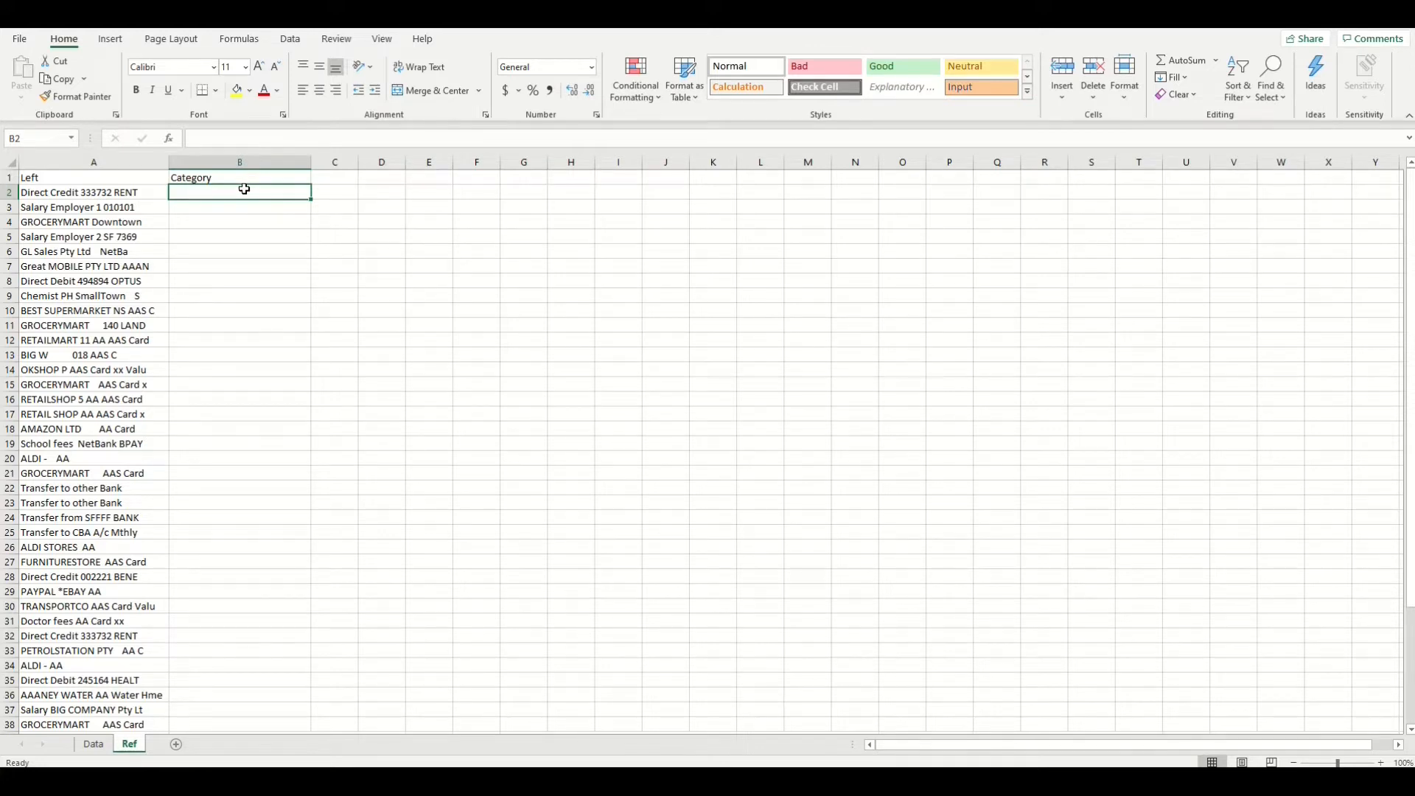
text(Rent)
key(Return)
text(Income)
key(Return)
text(Grocery)
key(Return)
text(Income)
key(Return)
Step: Enter Grocery in B6, Mobile & Data in B7 and B8, Health in B9 and Grocery in B10
text(Grocery)
key(Return)
text(Mobile & Data)
key(Return)
text(Mobile & Data)
key(Return)
text(Health)
key(Return)
text(Grocery)
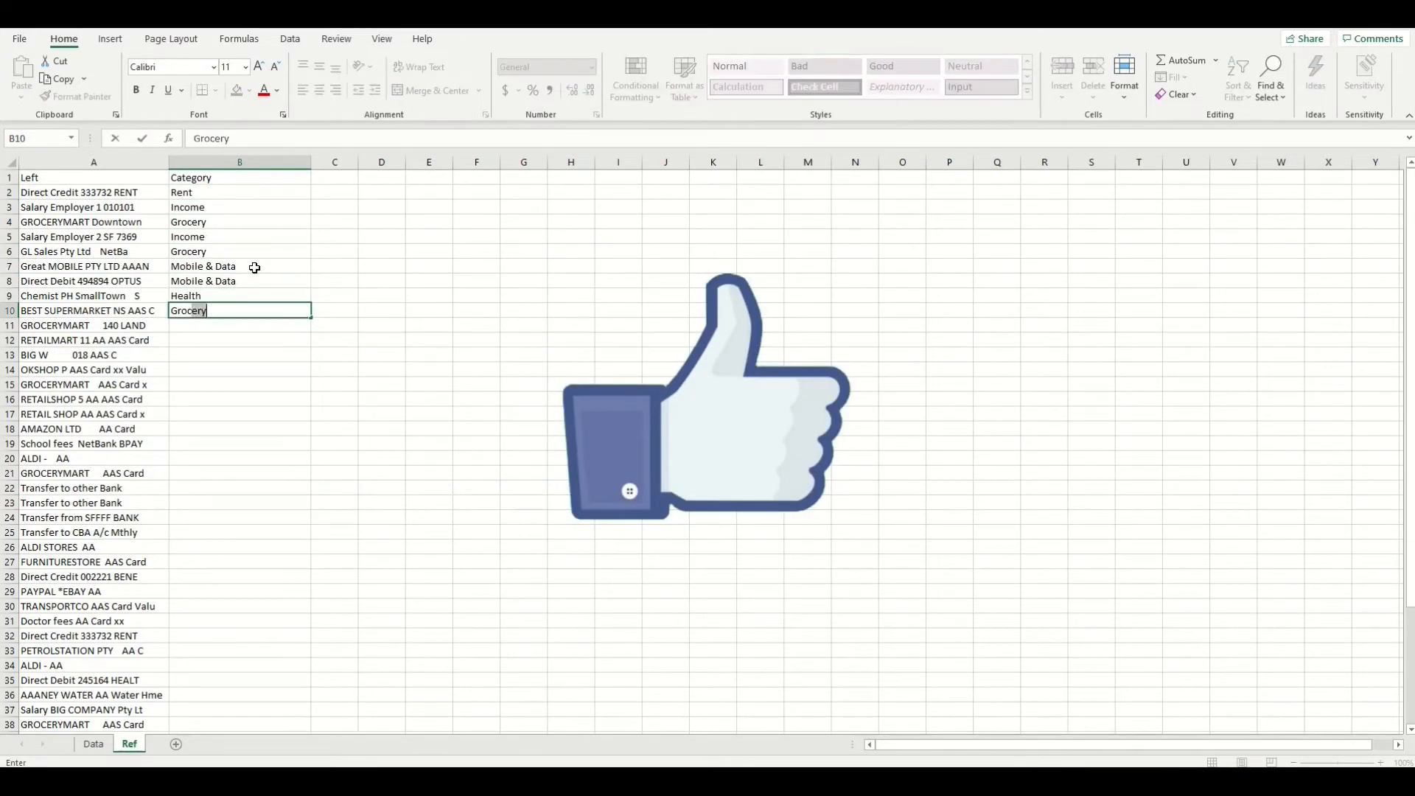
key(Return)
Step: Categorise rows 11, 15, 20 and 21 as Grocery, rows 12–14 and 16–18 as Retail Shopping, and row 19 as Tuition
text(Grocery)
key(Return)
text(Retail Shopping Retail Shopping)
key(Return)
text(Retail Shopping Grocery Retail Shopping Retail Shopping Retail Shopping Tuition Grocery Gro)
key(Return)
Step: Categorise rows 22 to 32 as Presents (two), Retail Shopping (two), Grocery, Home Improvement, Health, Retail Shopping, Transport, Health and Rent
text(Presents Presents Retail Shopping Retail Shopping Aldi)
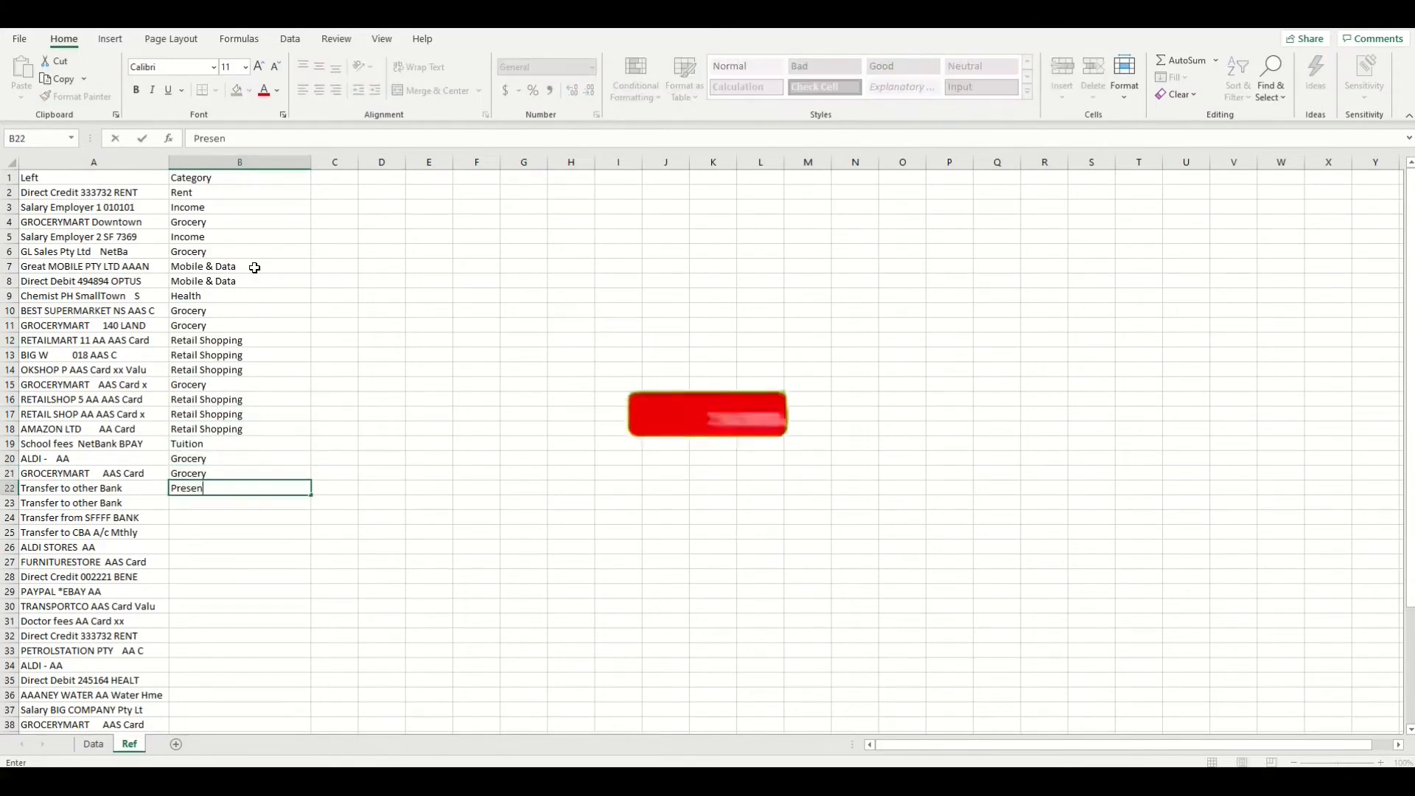
key(BackSpace)
key(BackSpace)
key(BackSpace)
key(BackSpace)
text(Grocery Home Improvement Health Retail Shopping Transport Health)
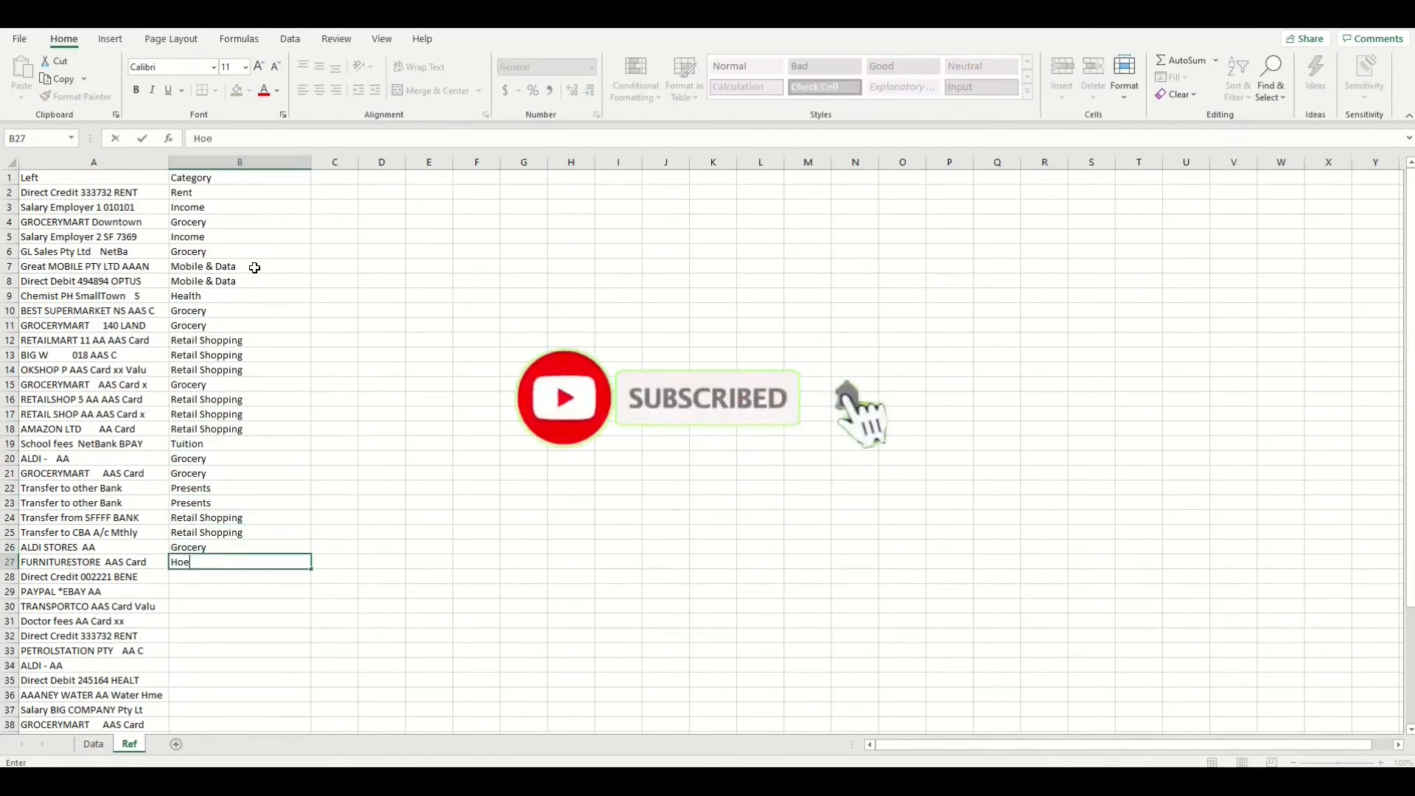
key(Return)
text(Rent)
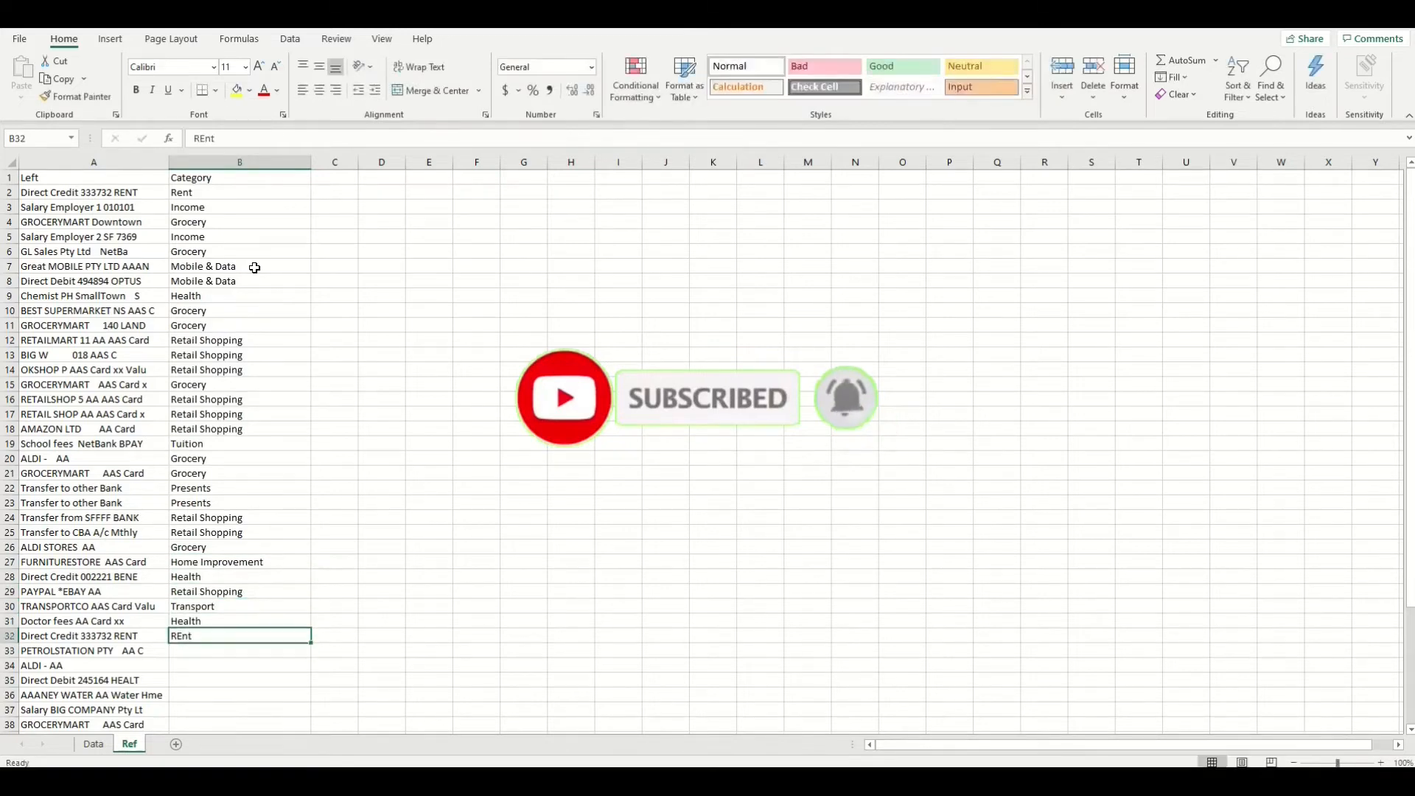
Step: Enter the categories Motor Vehicle in B33, Grocery in B34 and Health in B35
key(Return)
text(Motor Vehicle)
key(Return)
text(Grocery)
key(Return)
text(Health)
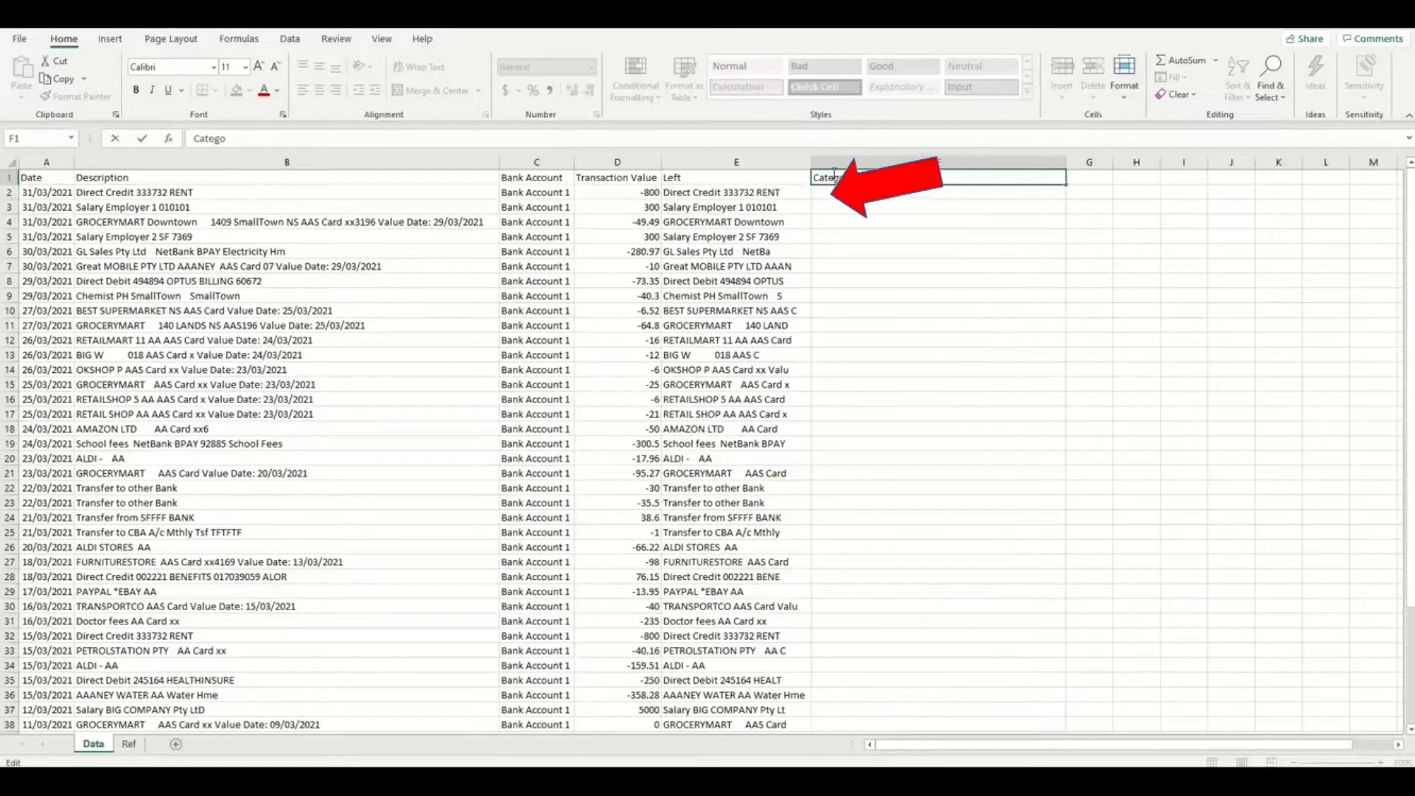
Step: On the Data sheet, enter the header Category in F1 and the formula =VLOOKUP(E2,Ref!A:B,2,FALSE) in F2
key(BackSpace)
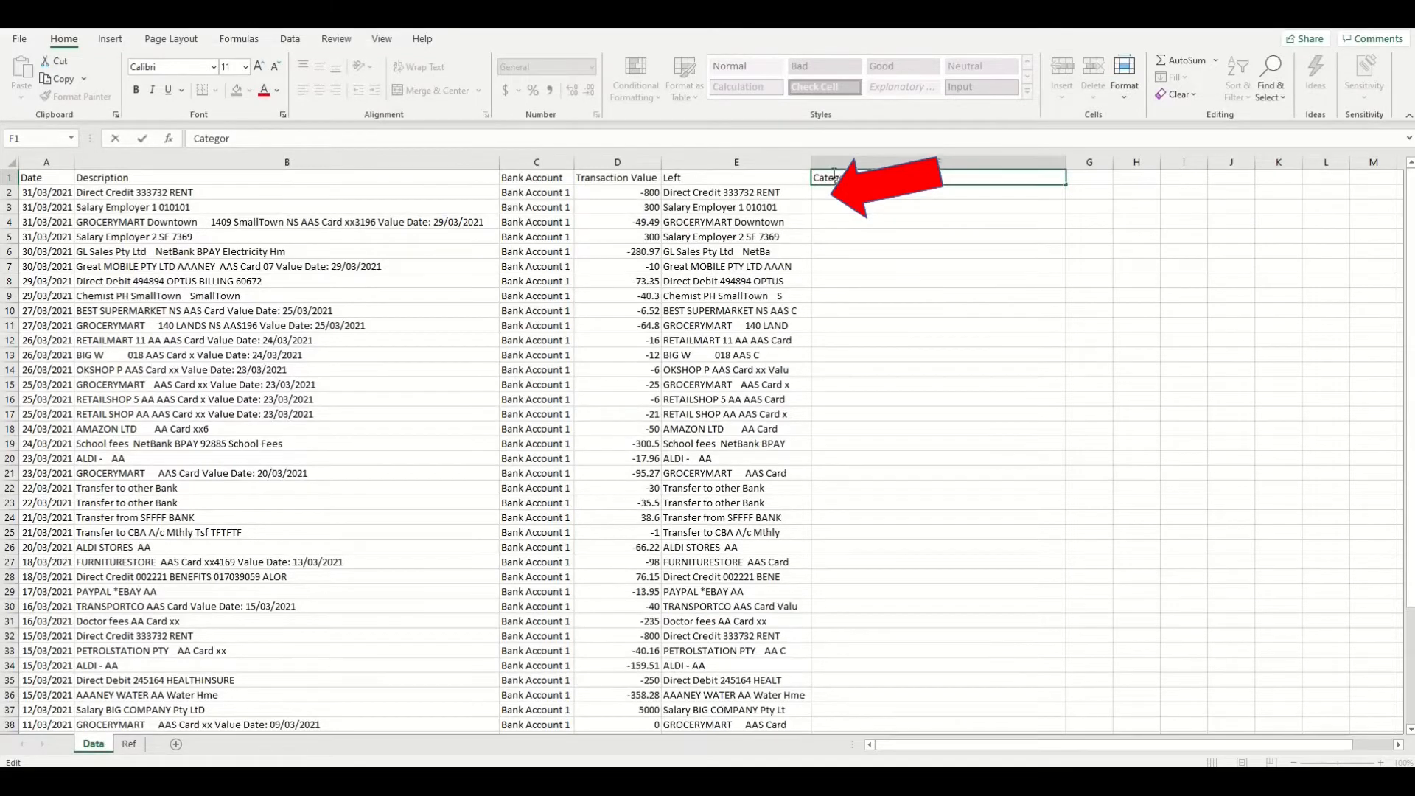
key(Return)
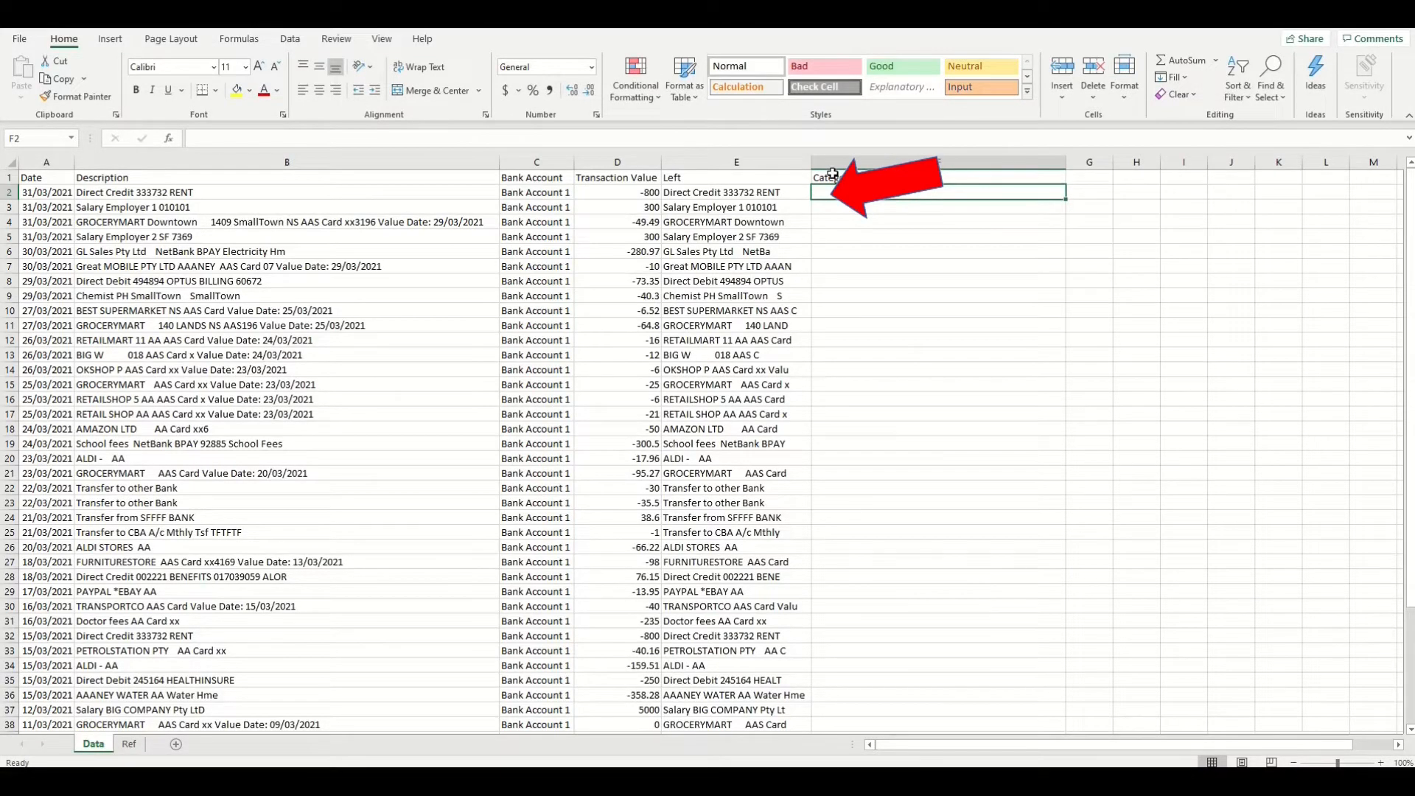
text(=vlookup)
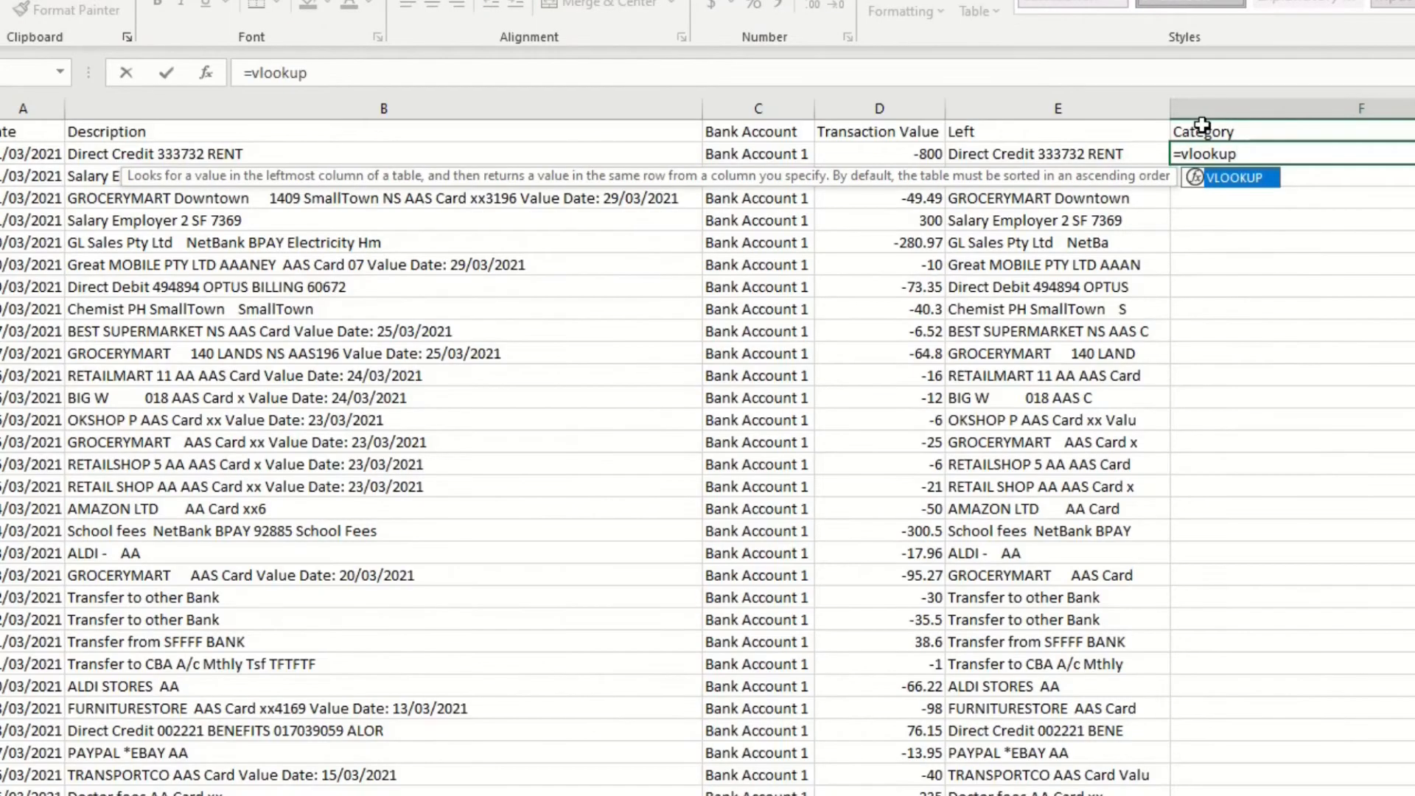
text(()
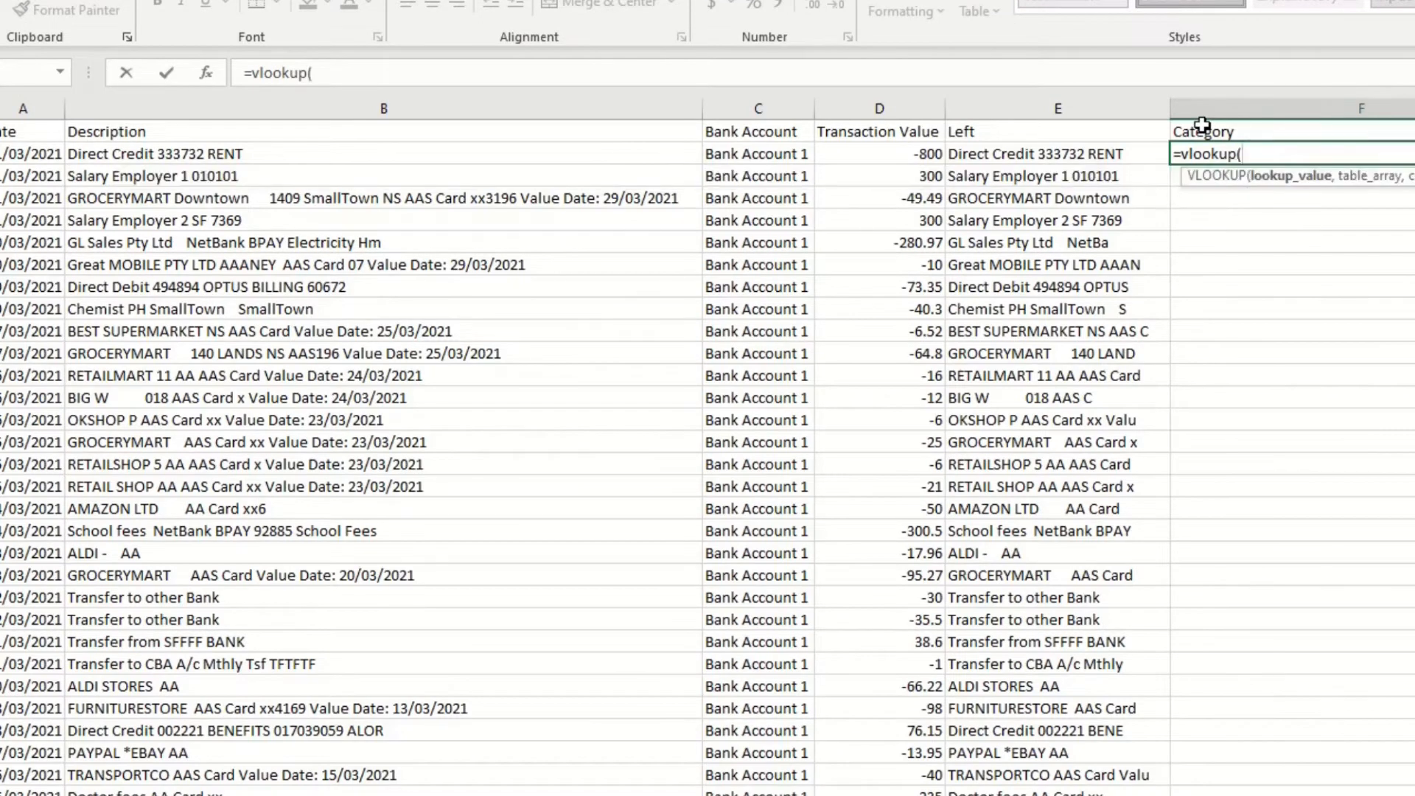
click(1091, 157)
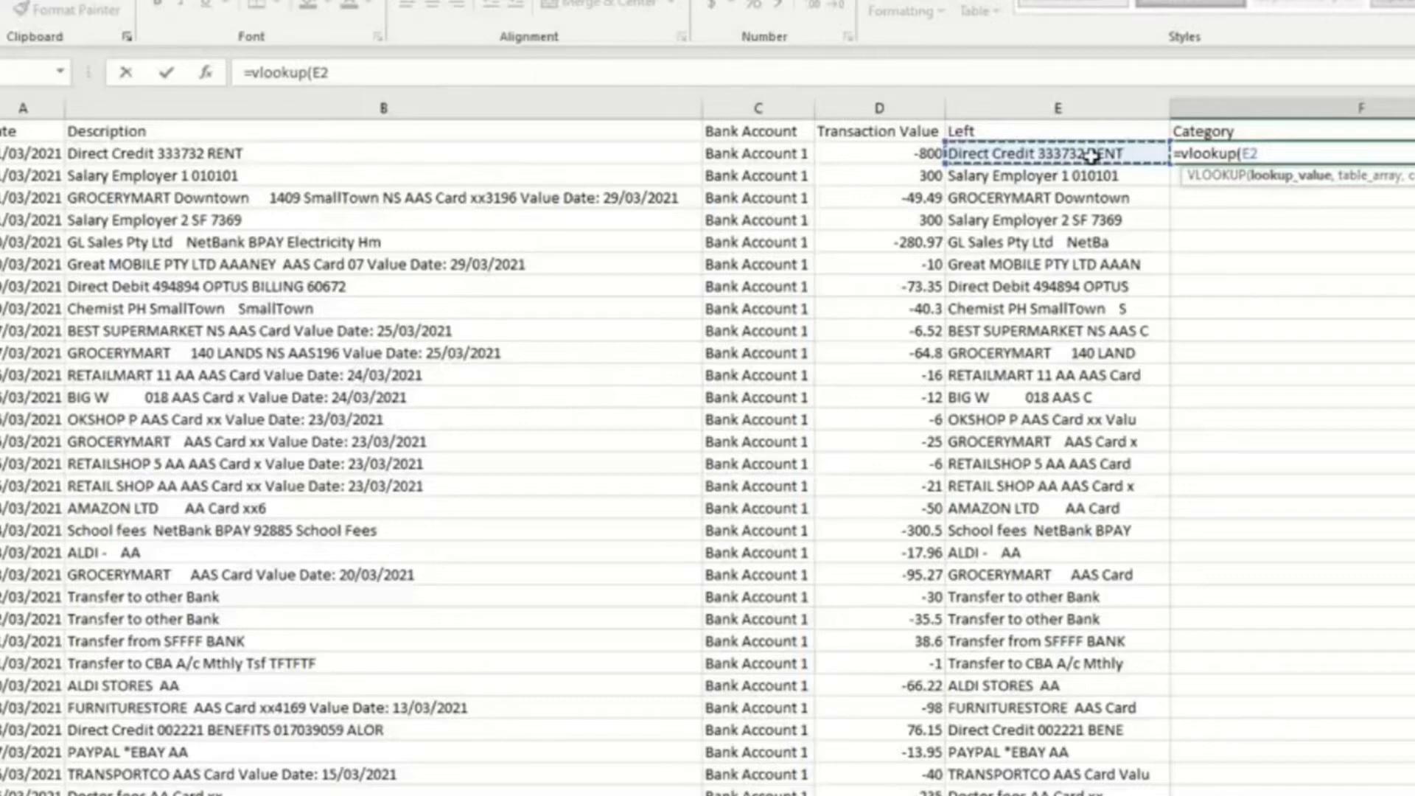
text(,Data!)
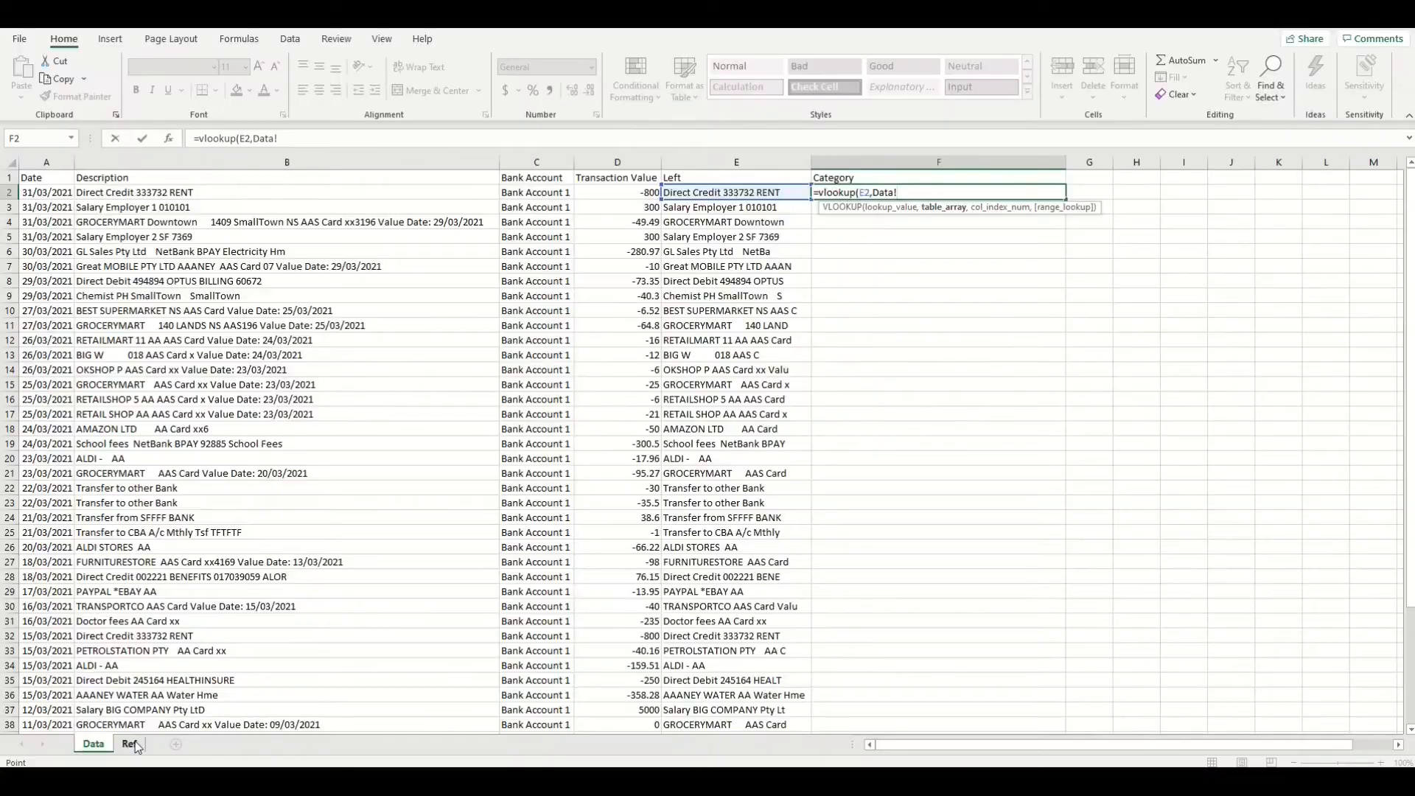
click(131, 744)
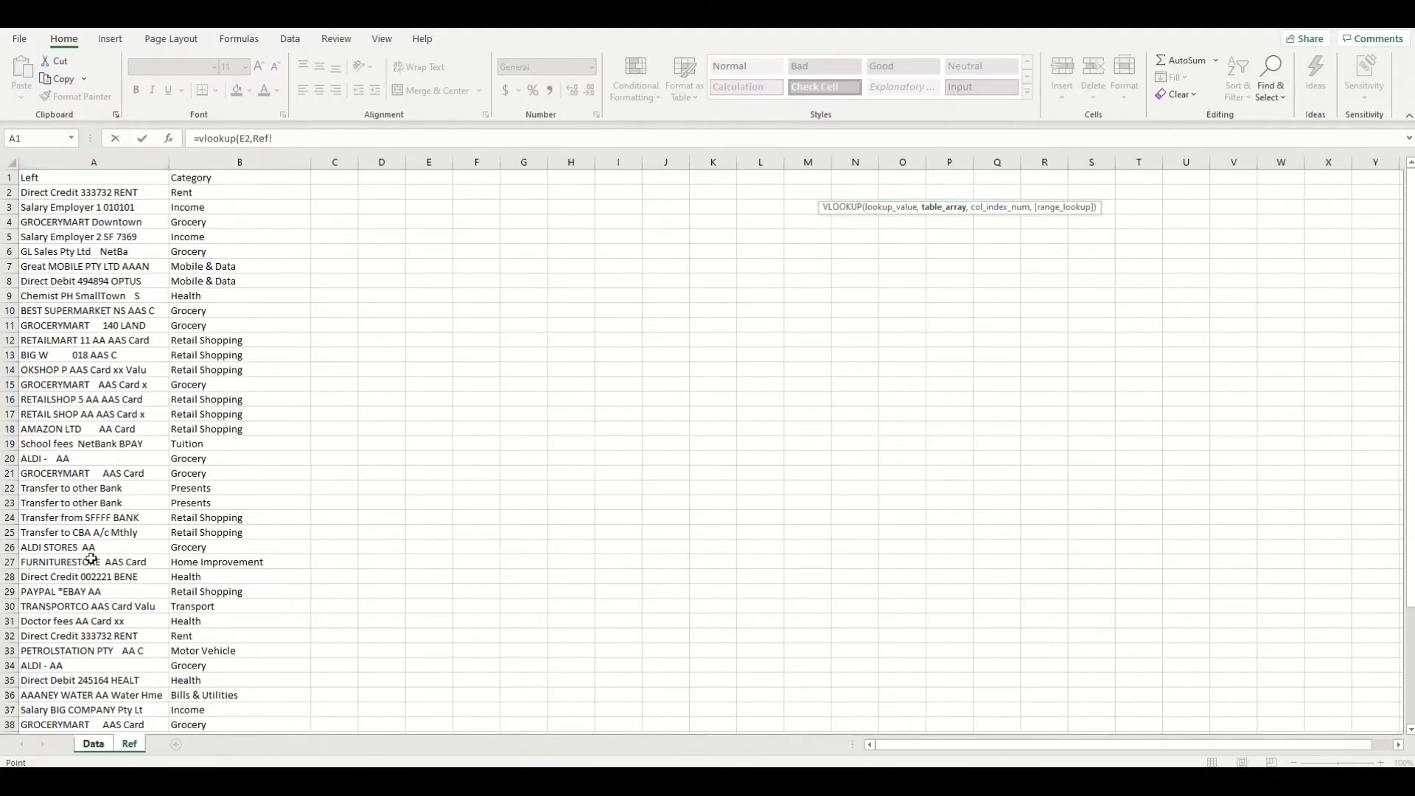
drag(94, 162, 228, 177)
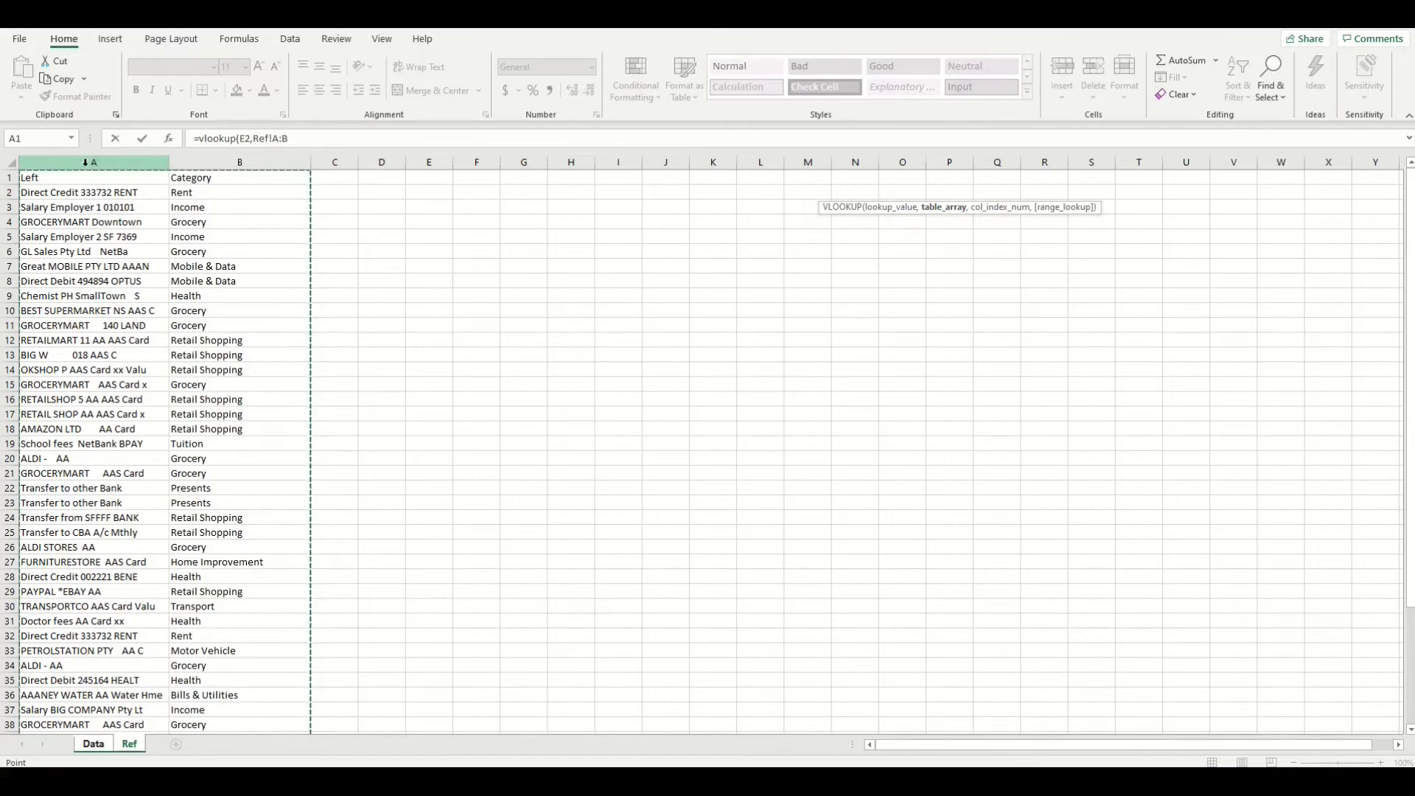
click(298, 144)
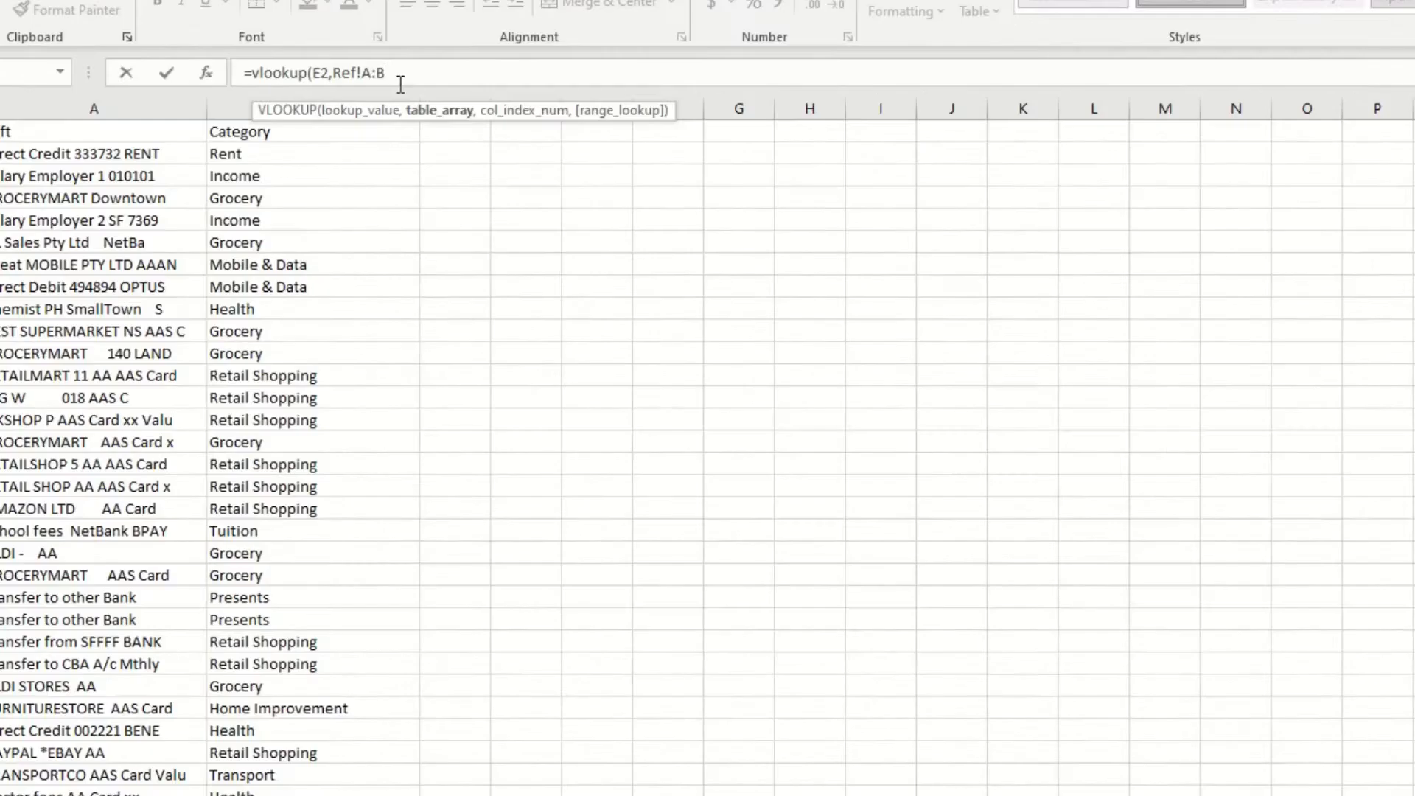
text(, )
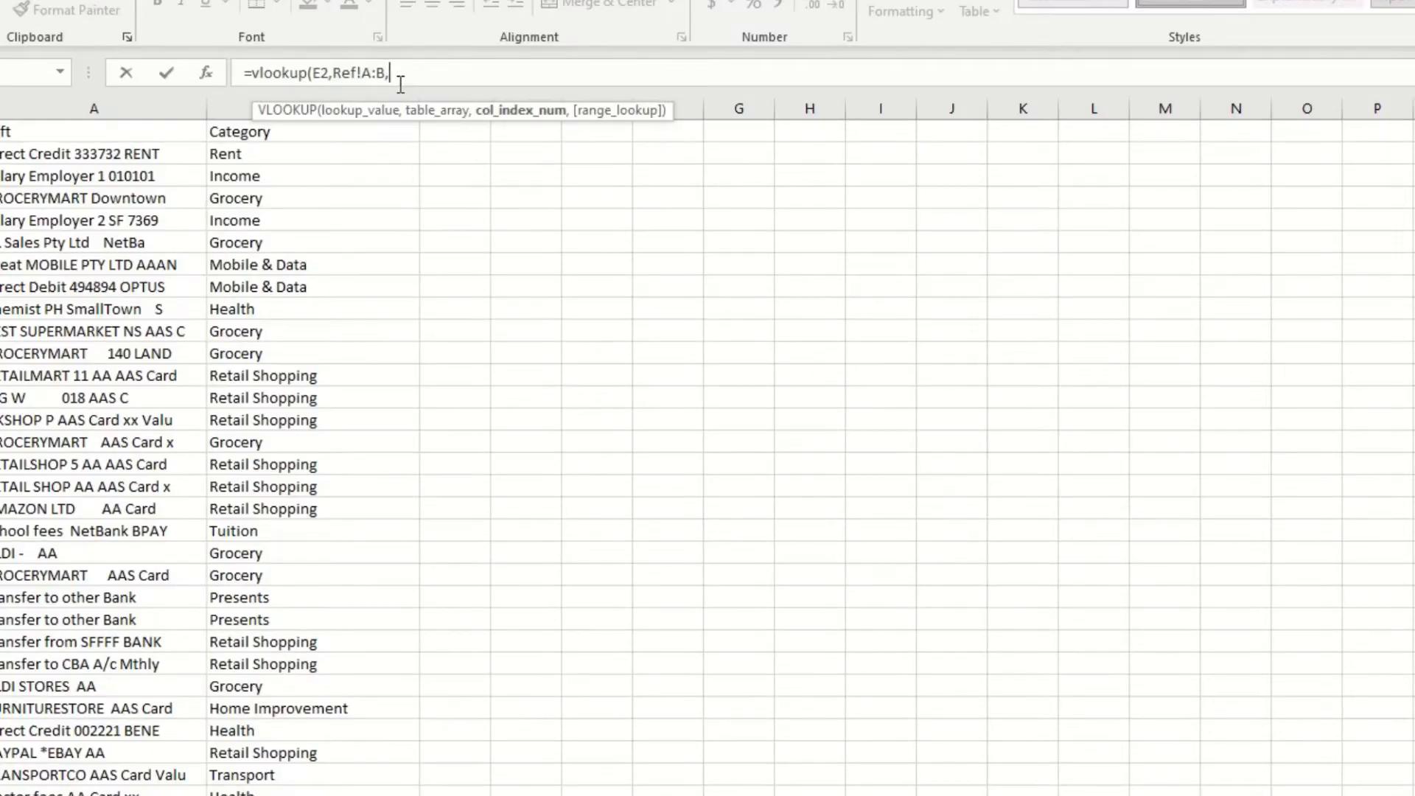
text(2,)
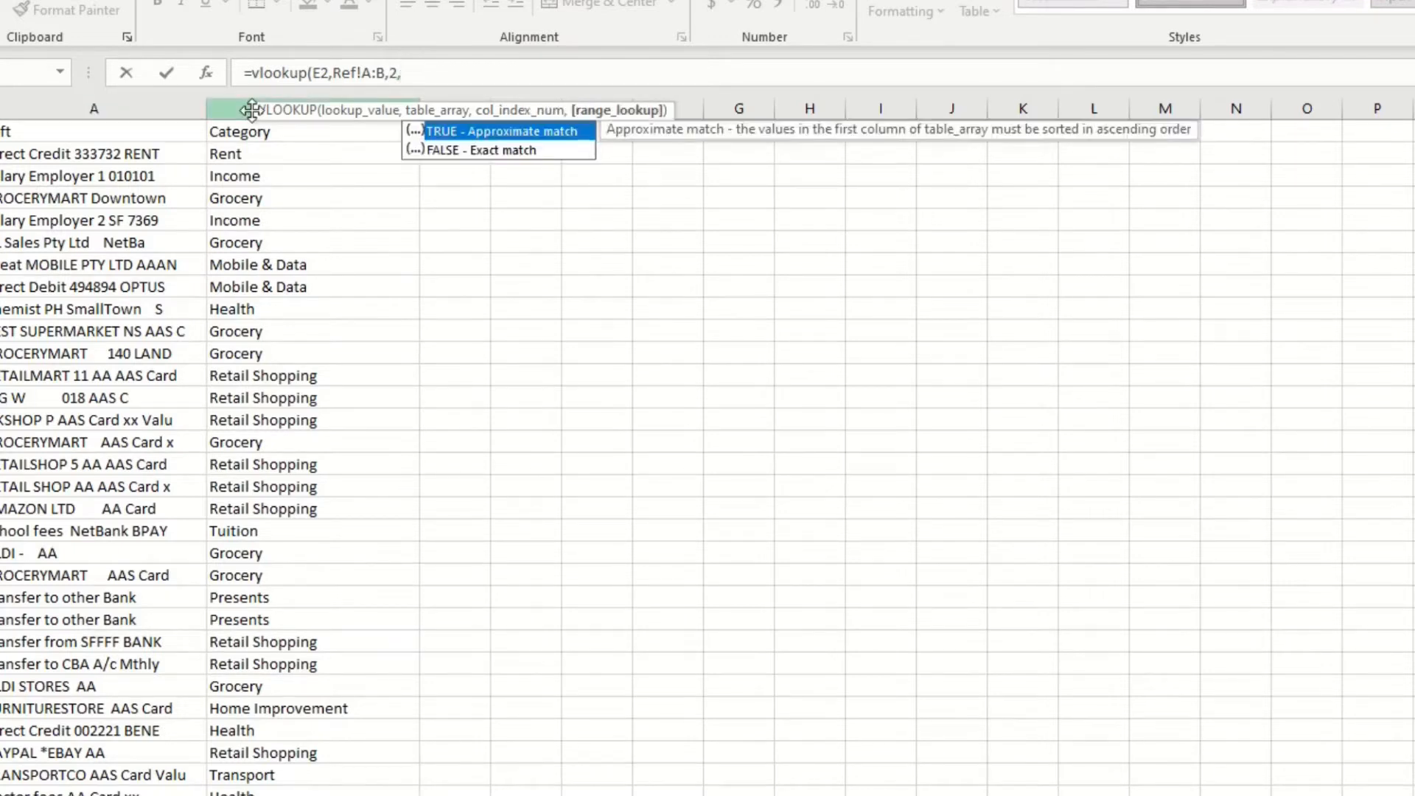
click(493, 149)
double_click(494, 148)
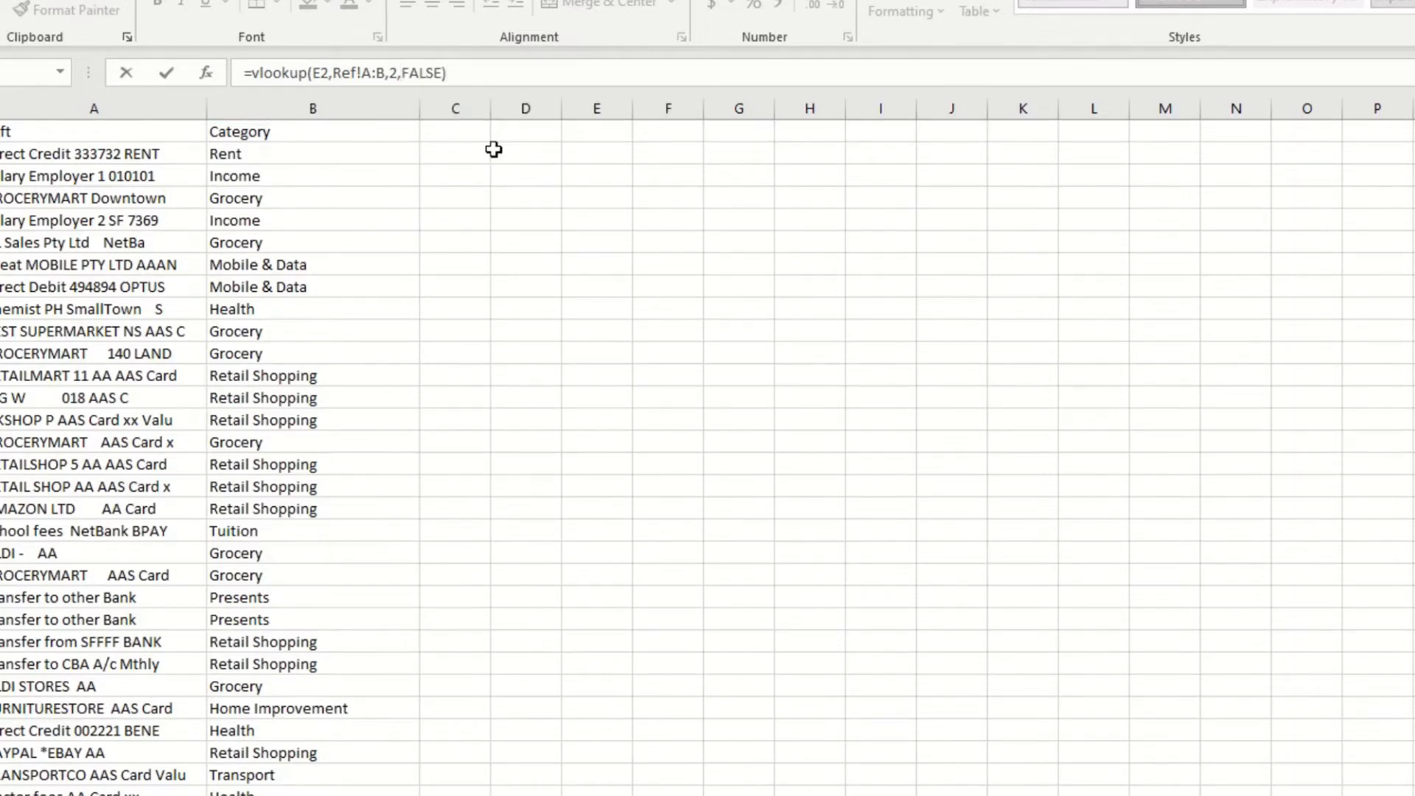
key(Return)
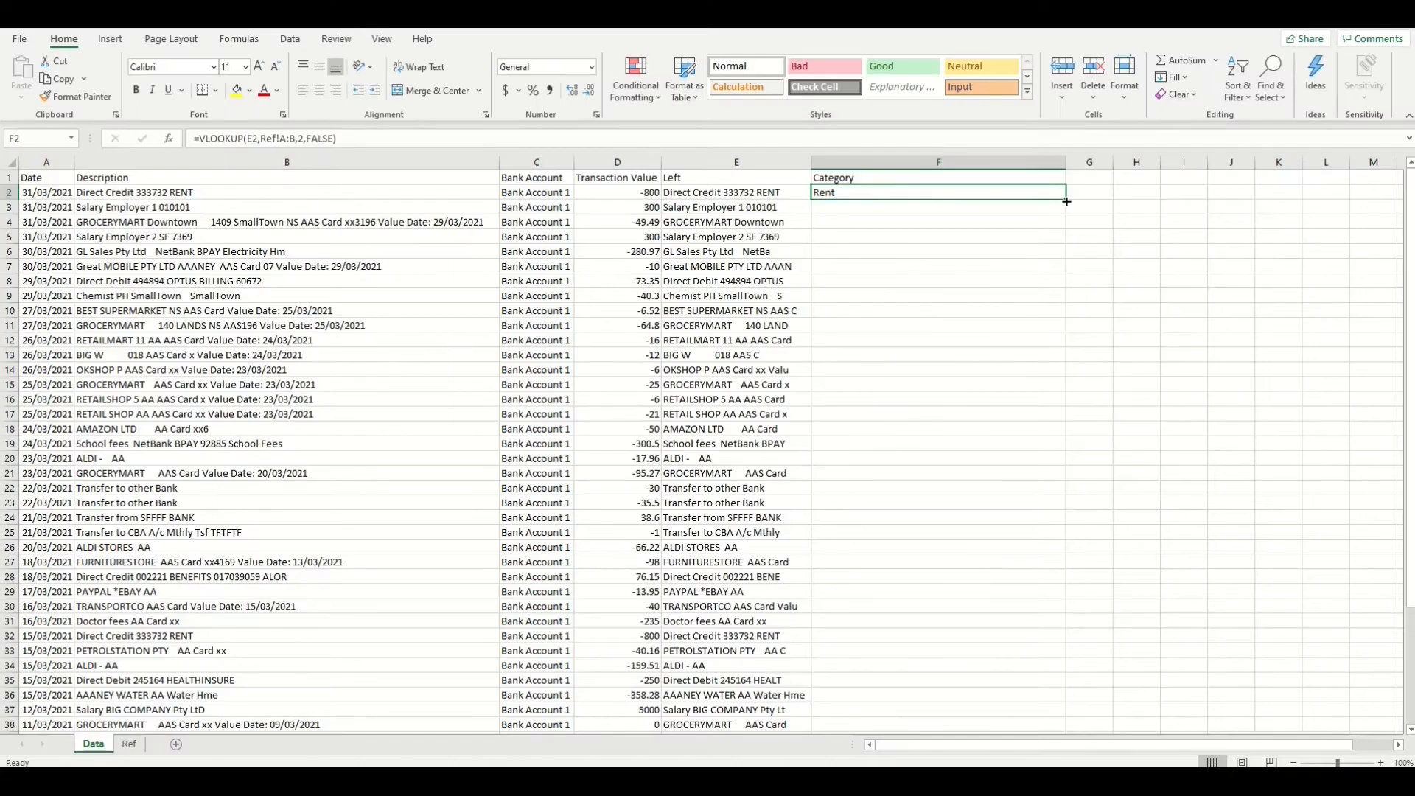
Step: Fill the category lookup formula from F2 down to F48 on the Data sheet and review the filled rows
drag(1066, 201, 1066, 201)
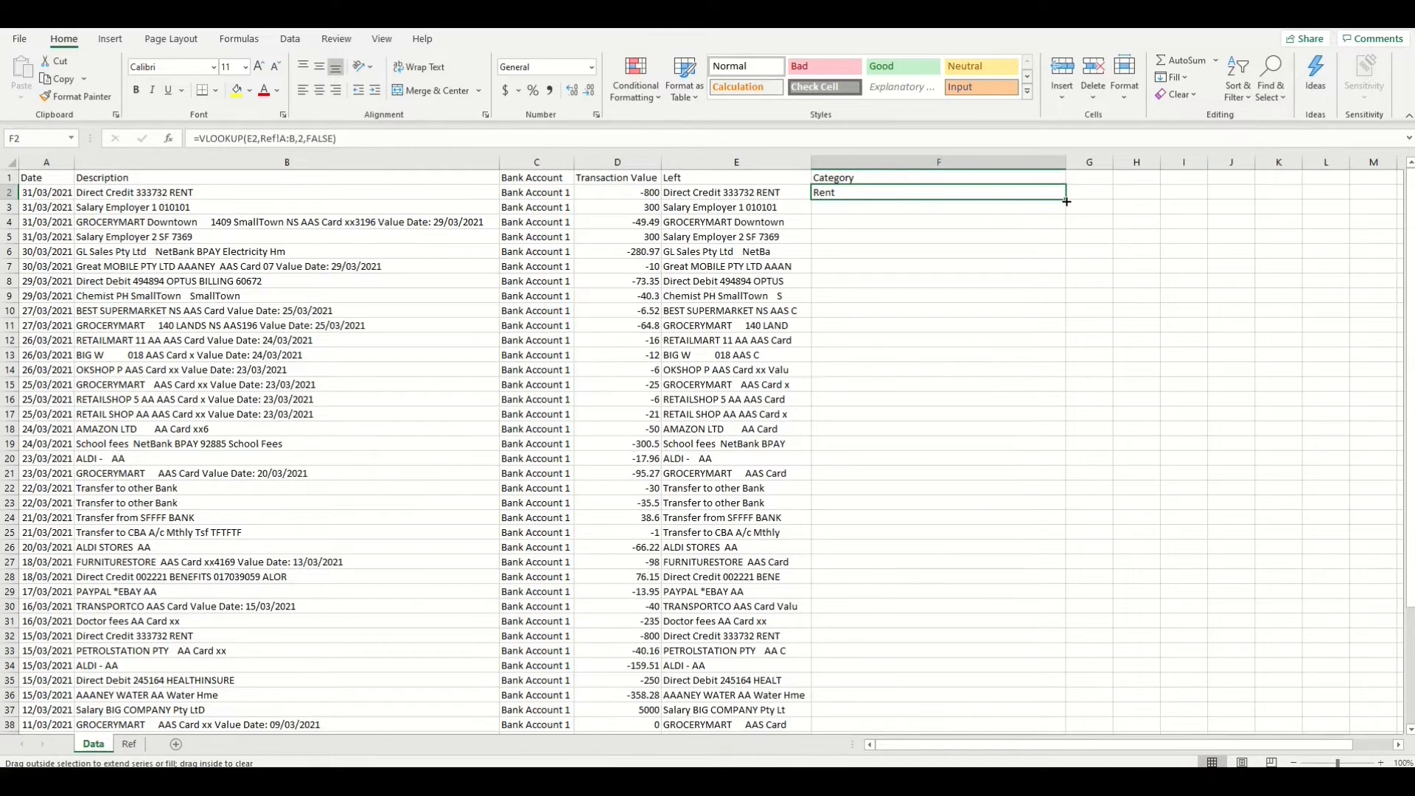
drag(1066, 201, 1058, 674)
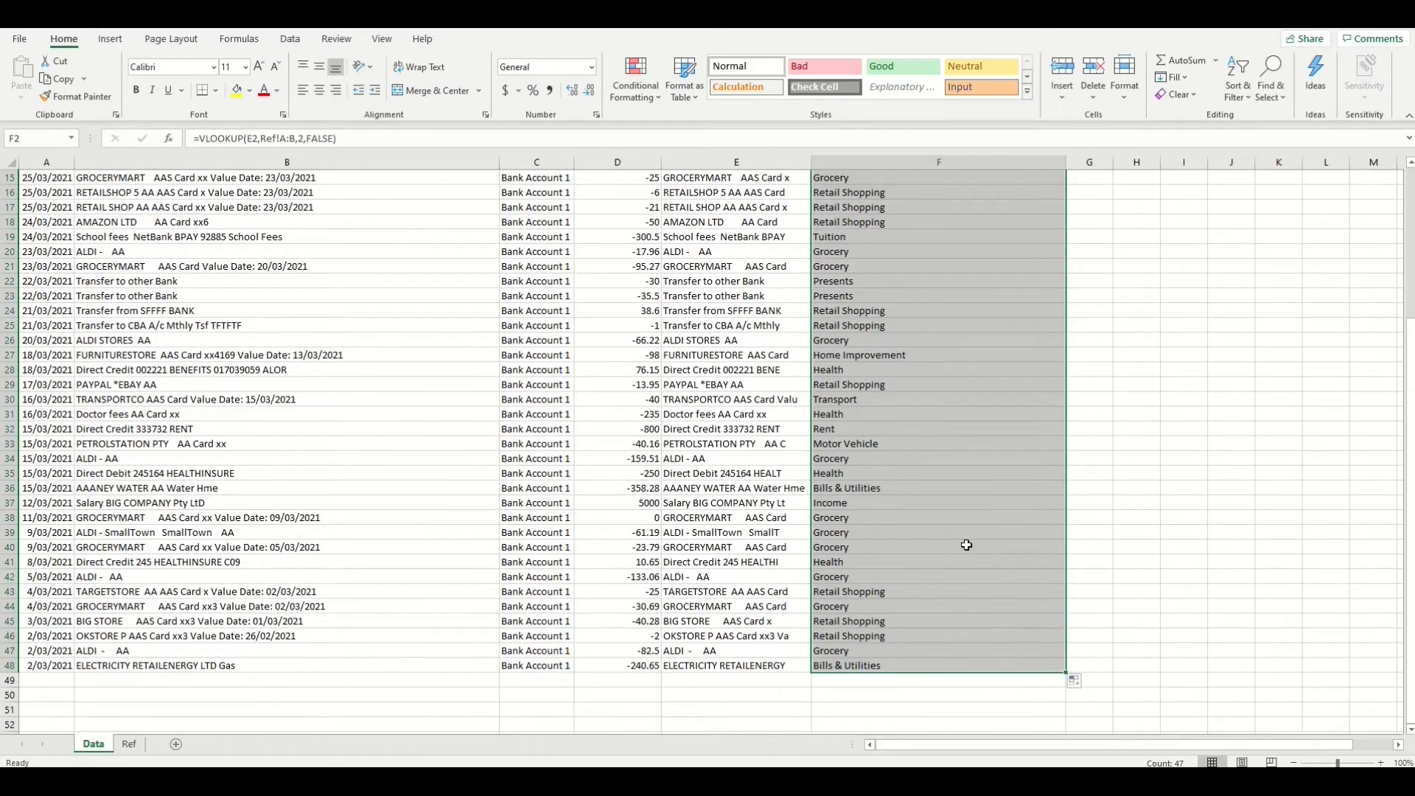
scroll(951, 518, up, 5)
scroll(951, 518, up, 1)
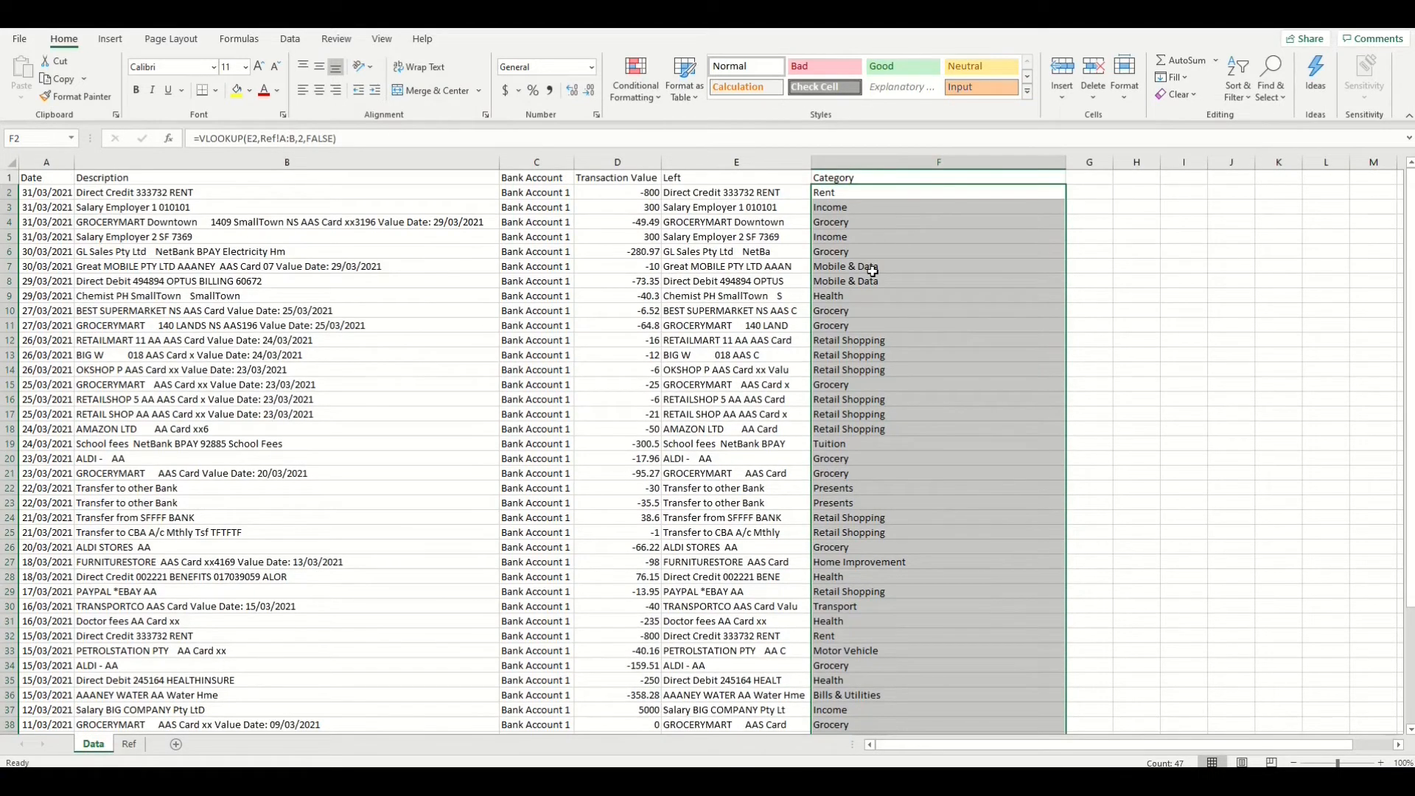
scroll(871, 271, down, 5)
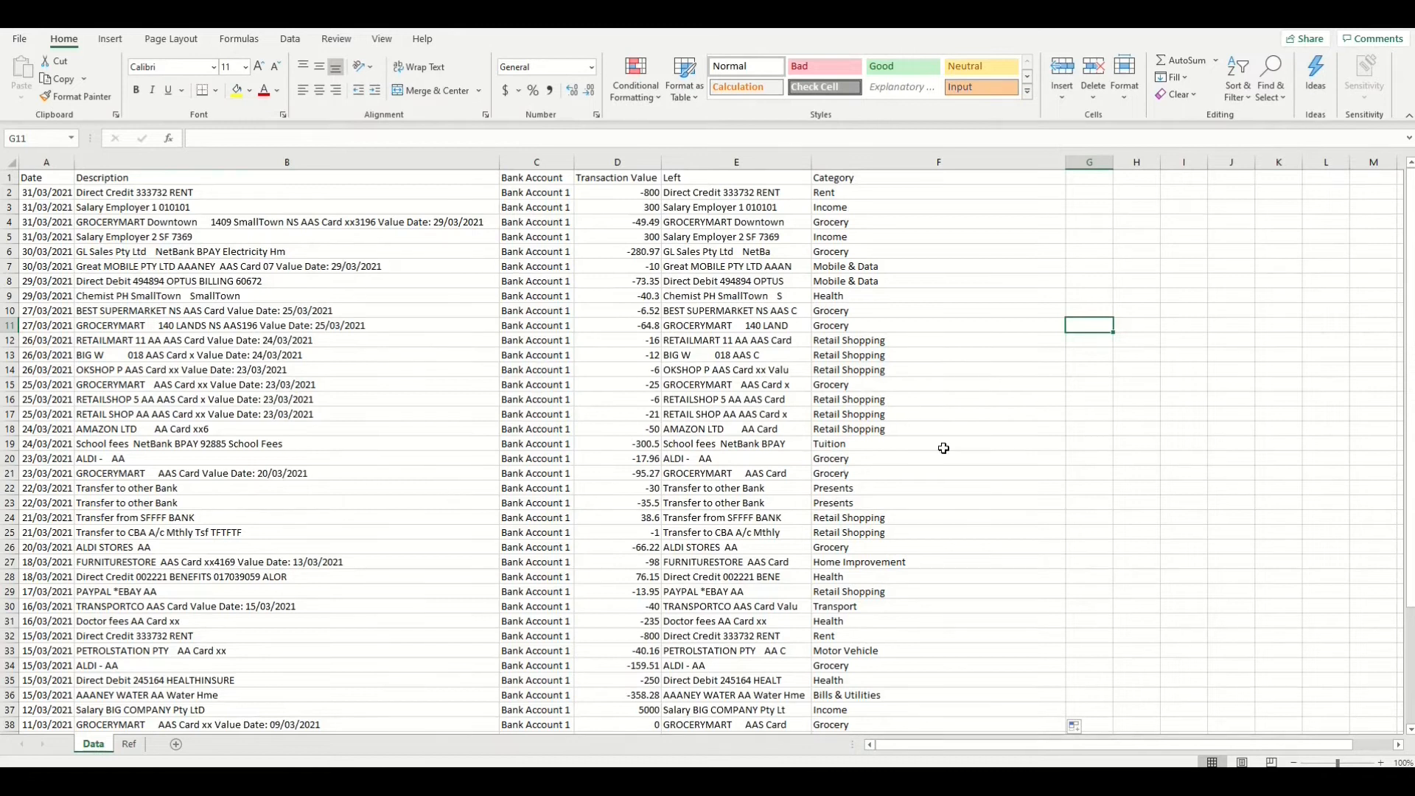
scroll(944, 449, down, 3)
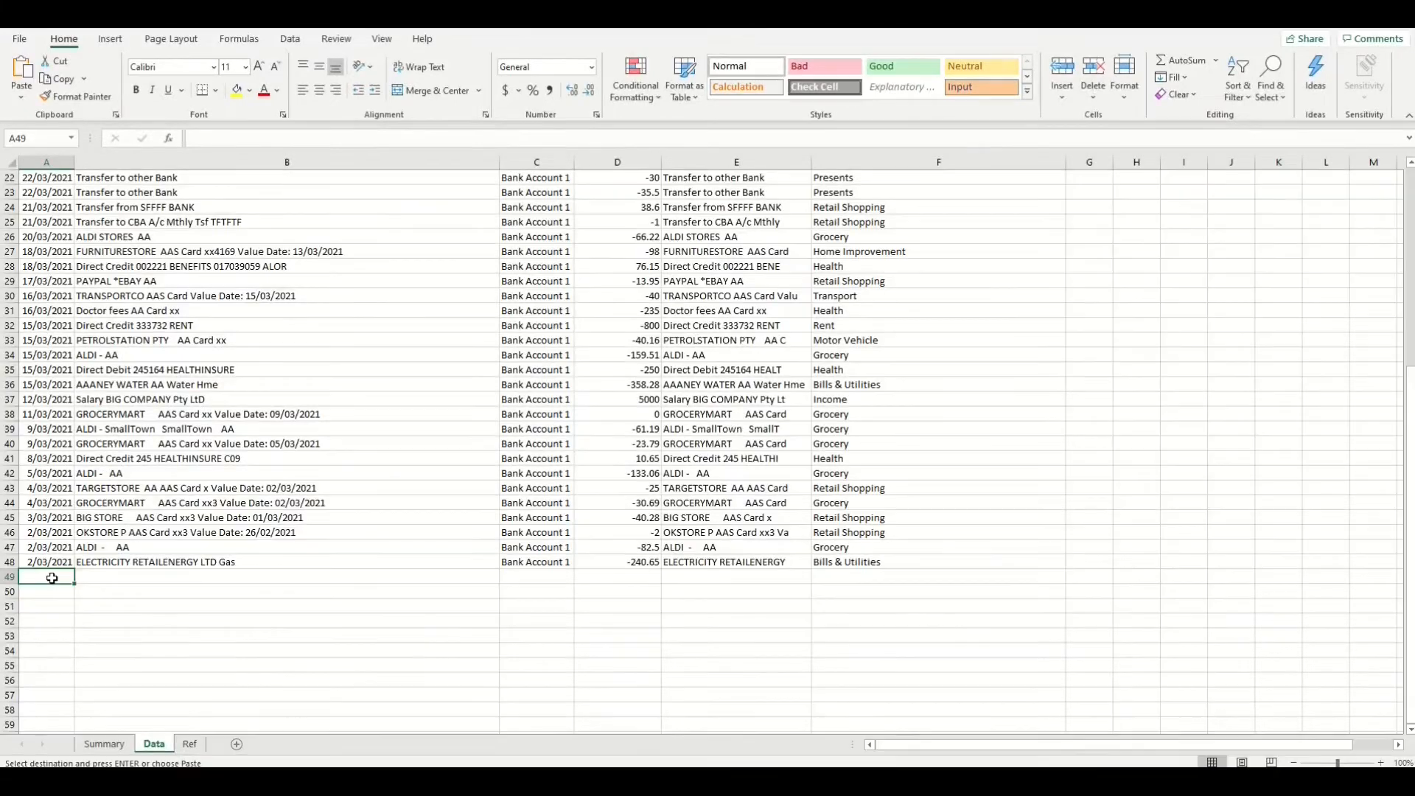
Step: Paste the copied transactions at A49 on the Data sheet and extend the formulas in E48:F48 down to row 99
right_click(53, 578)
click(90, 244)
drag(735, 429, 964, 429)
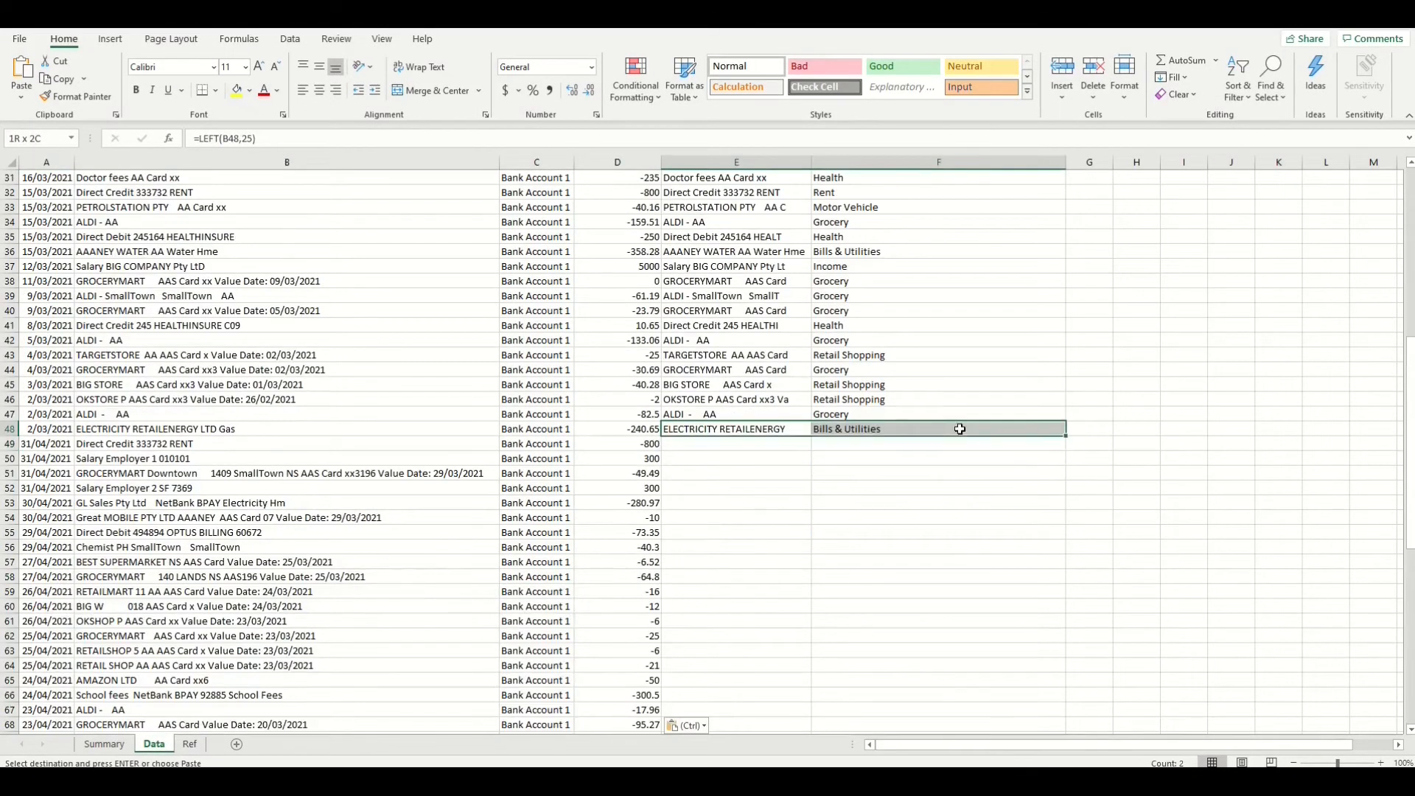
drag(1066, 437, 1066, 444)
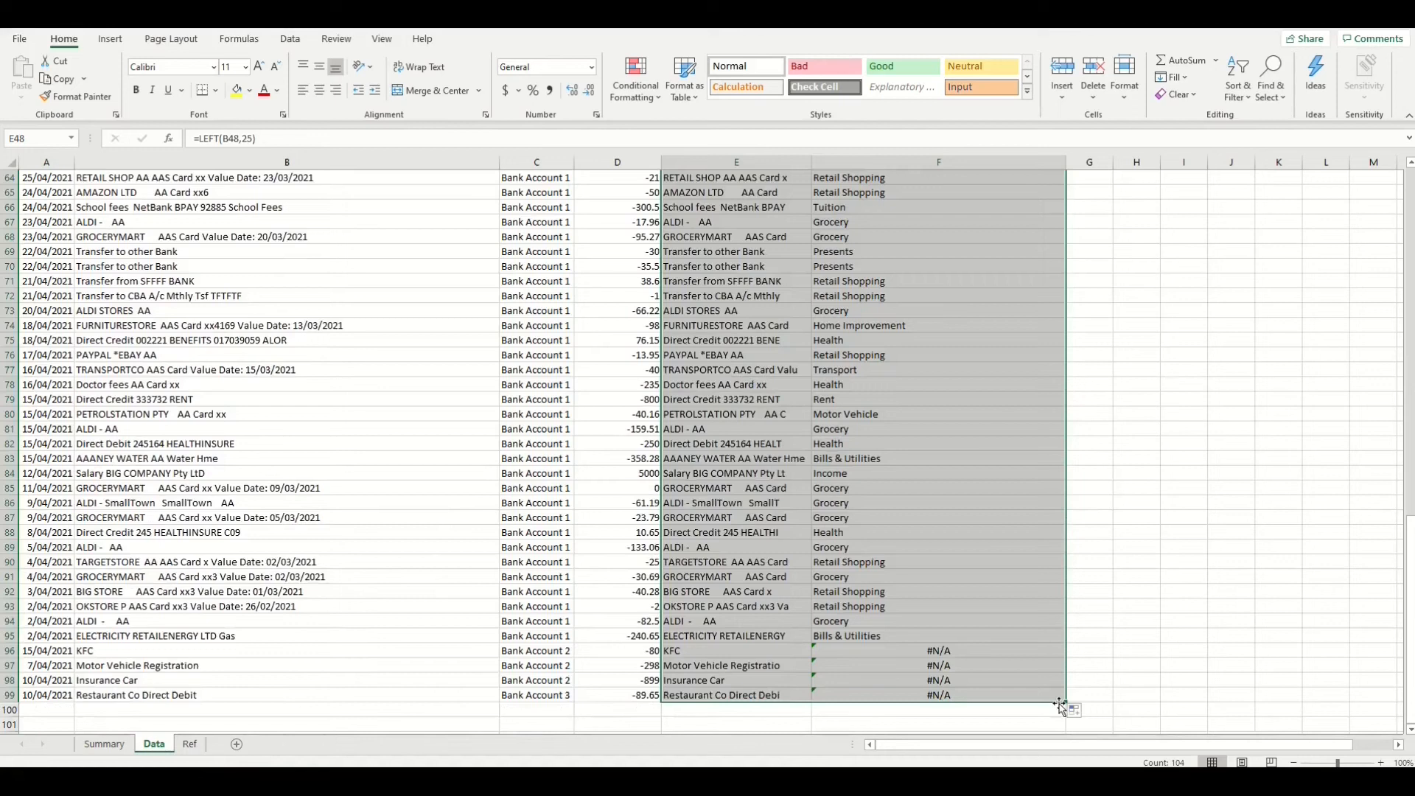
Step: Copy the shortened descriptions in E96:E99 and select A49 on the Ref sheet as their destination
scroll(840, 676, down, 1)
click(840, 676)
drag(704, 605, 704, 651)
right_click(704, 647)
click(741, 260)
click(190, 743)
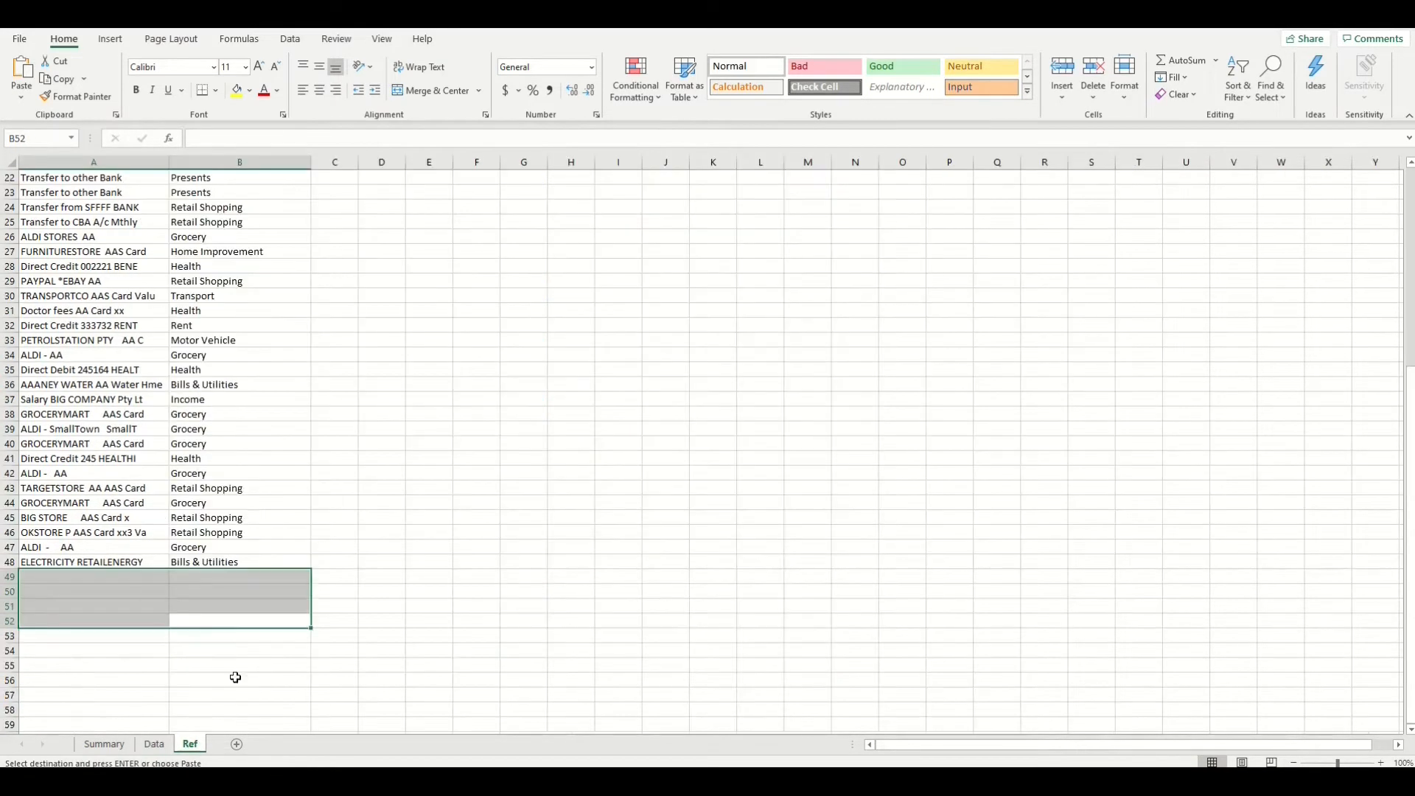
click(67, 580)
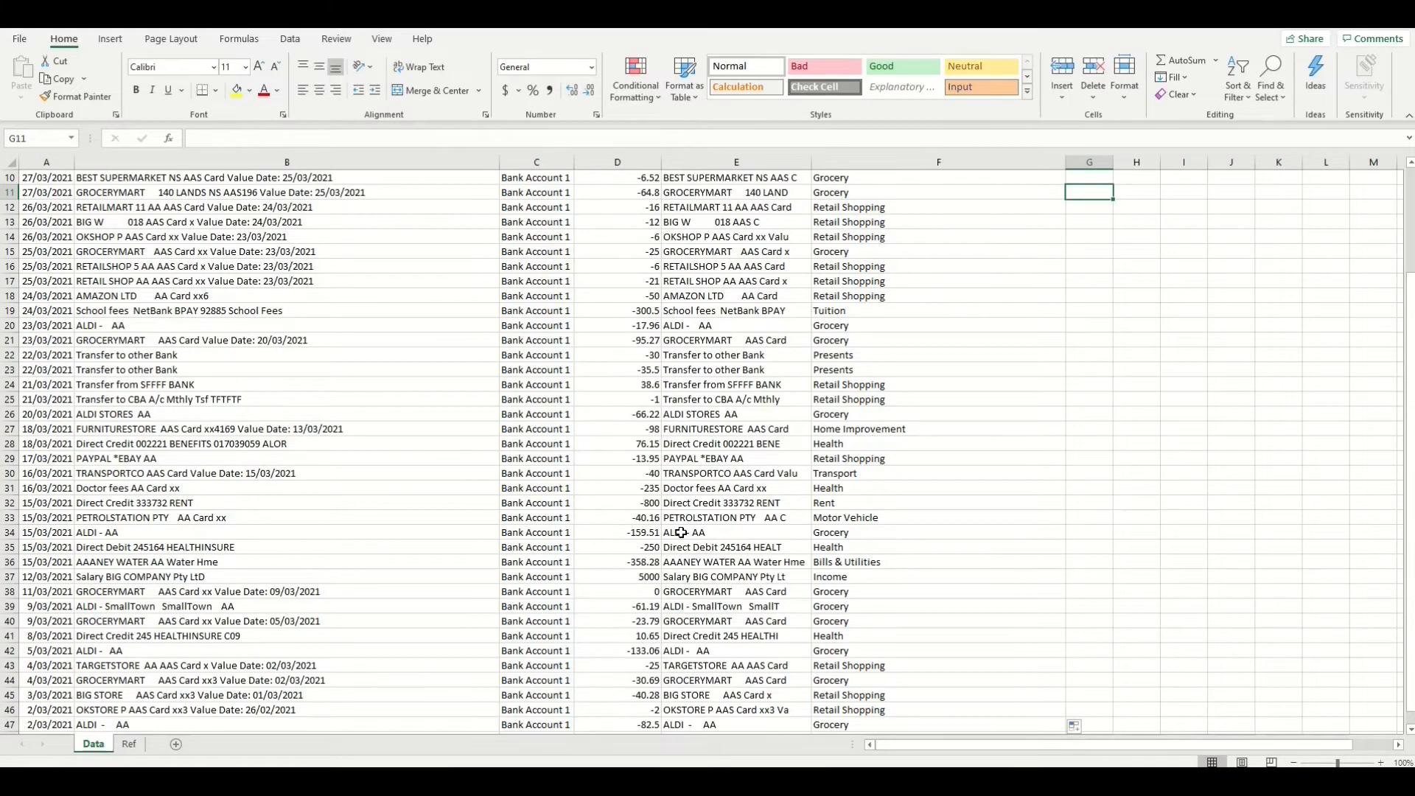
Step: Add a new worksheet, place it before the Data sheet and rename it Summary
click(179, 744)
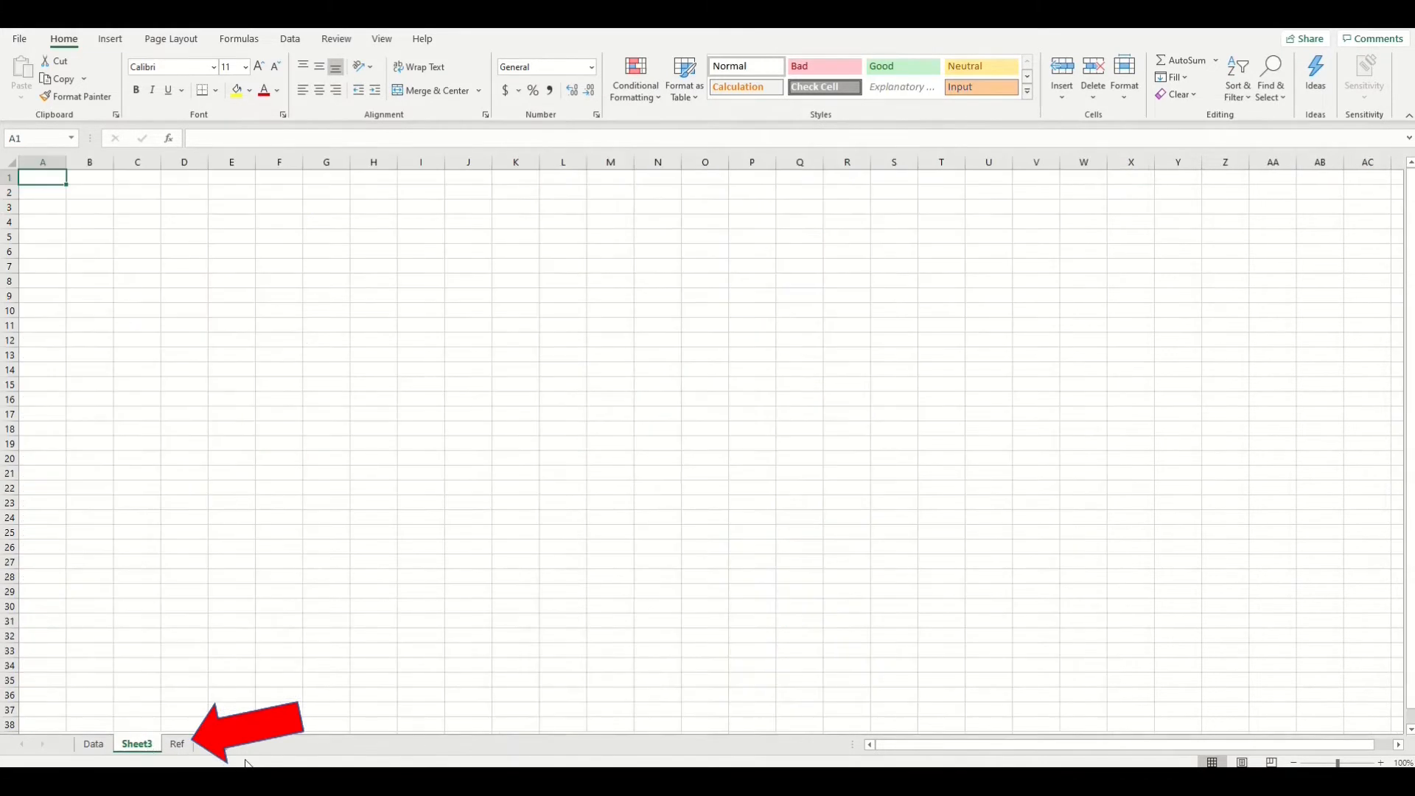
drag(70, 727, 72, 740)
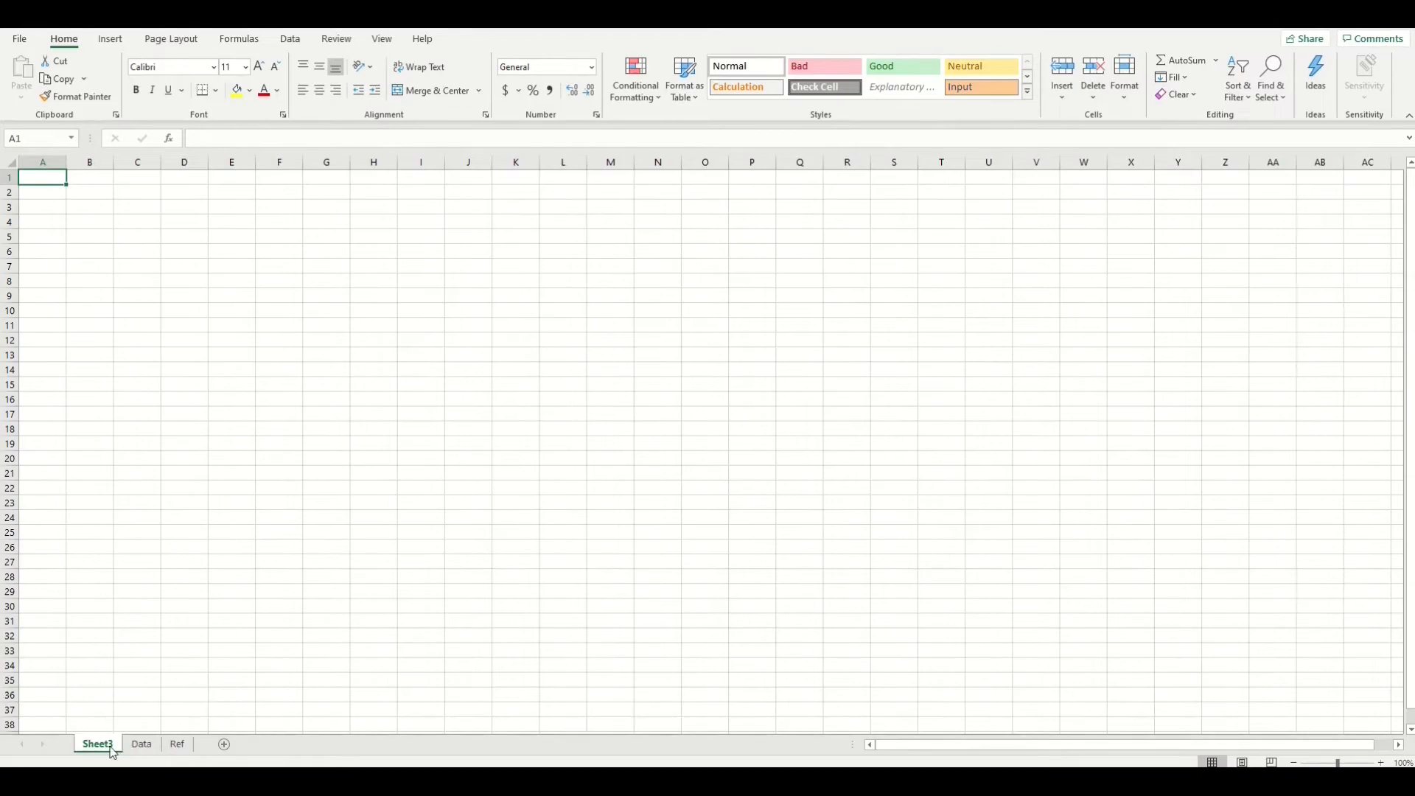
double_click(383, 506)
text(Summary)
key(Return)
Step: Insert a PivotTable at A1 of the Summary sheet, using columns A to F of the Data sheet as its source
click(282, 1)
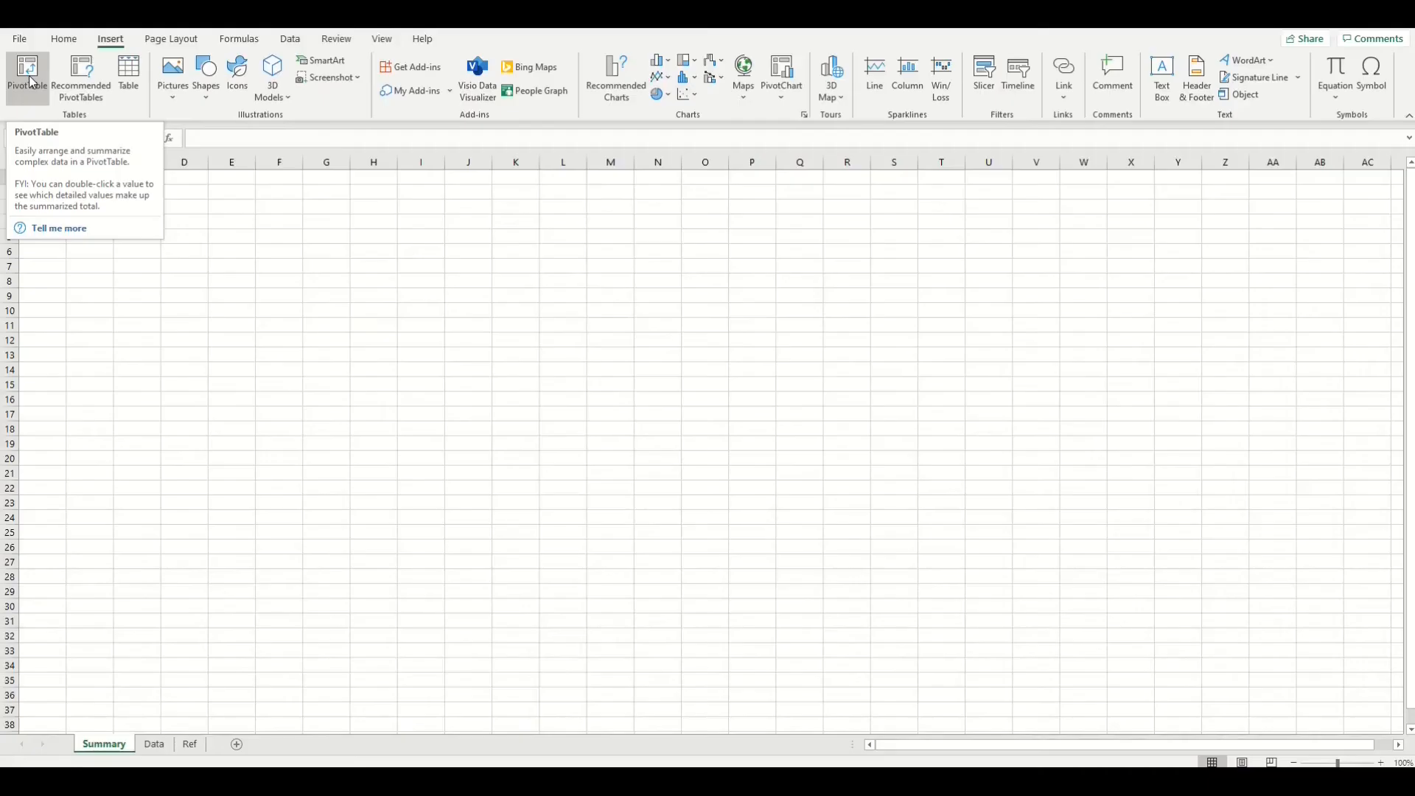
click(254, 250)
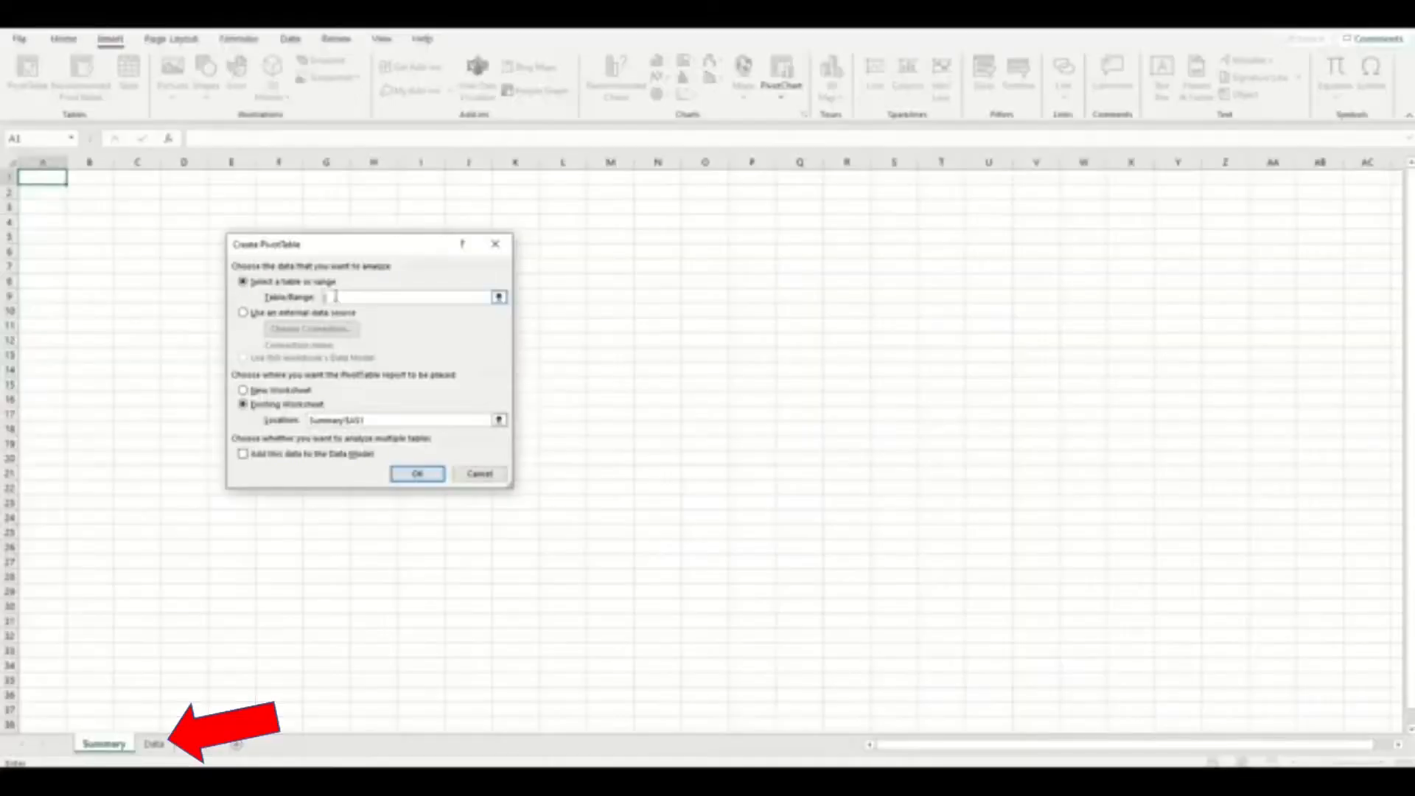
click(153, 744)
click(58, 162)
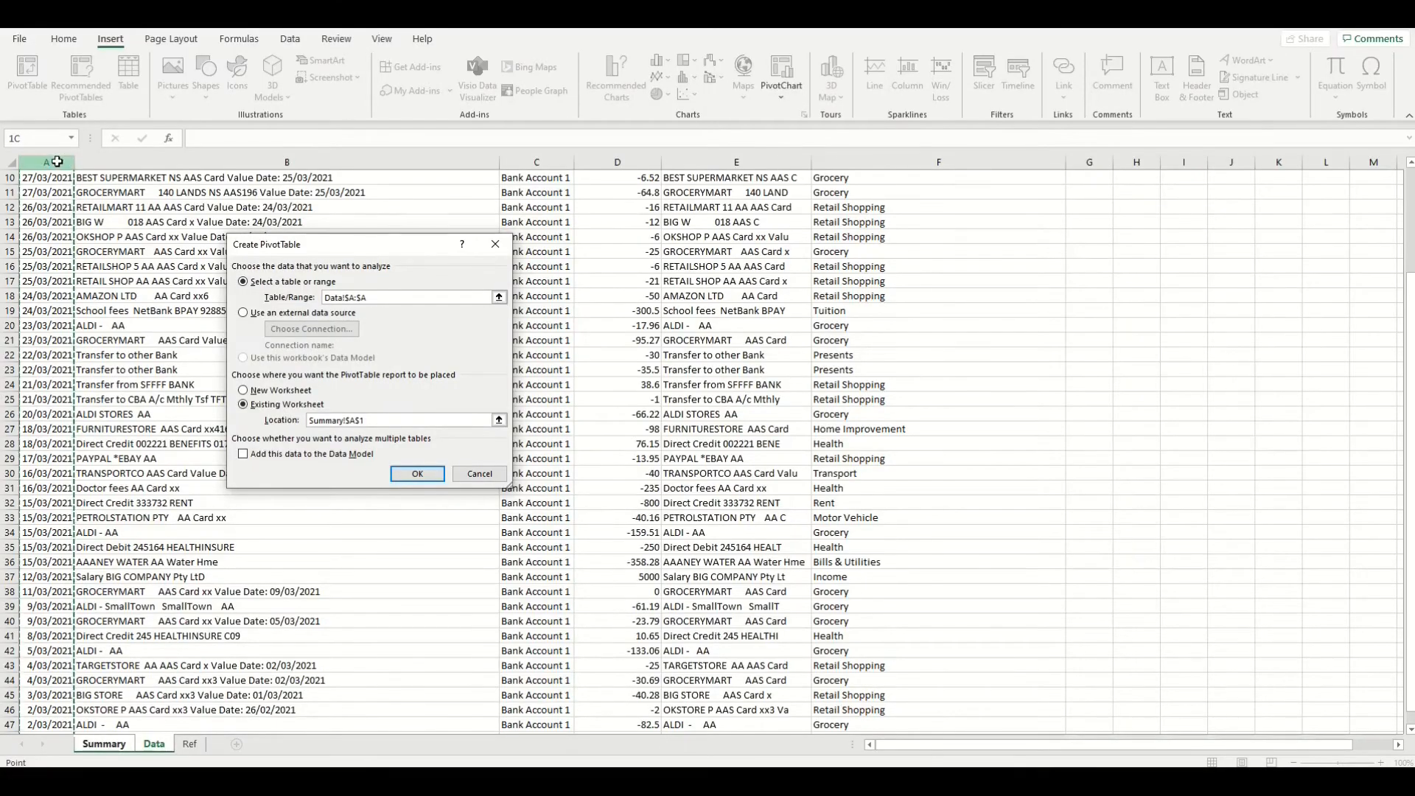
drag(58, 161, 864, 253)
scroll(589, 372, down, 6)
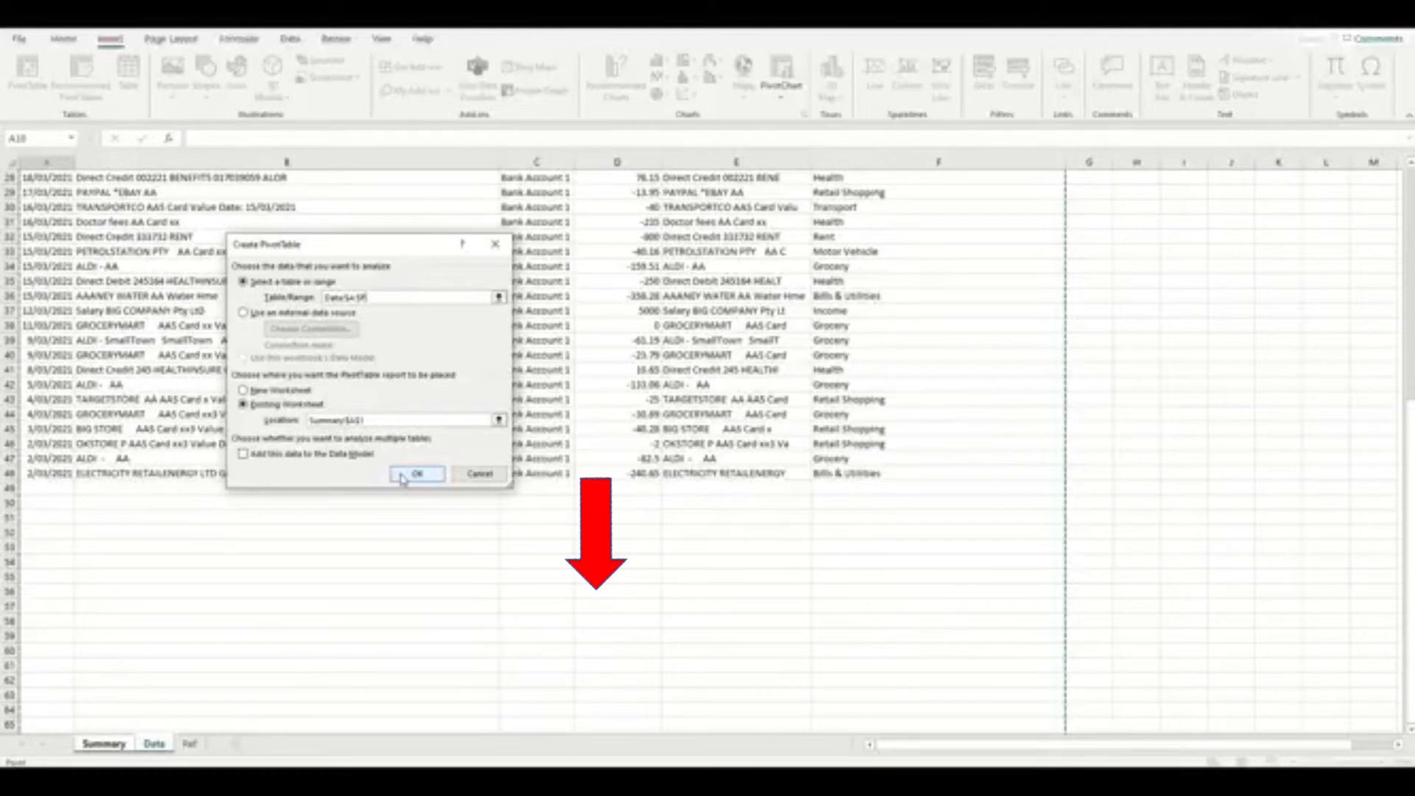
click(401, 476)
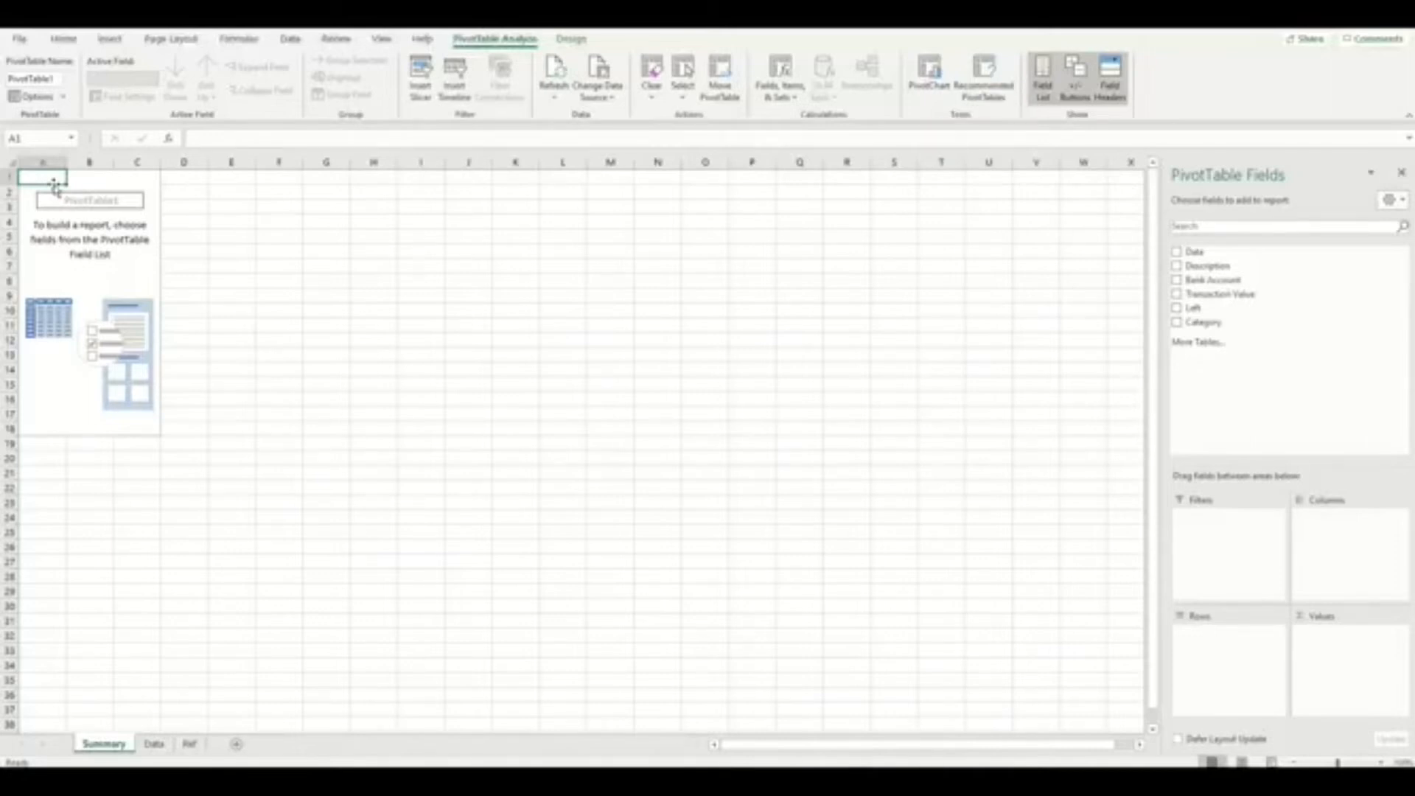
Step: Hide and reshow the field list, and add Category to the PivotTable's rows and Transaction Value to its values
click(1043, 87)
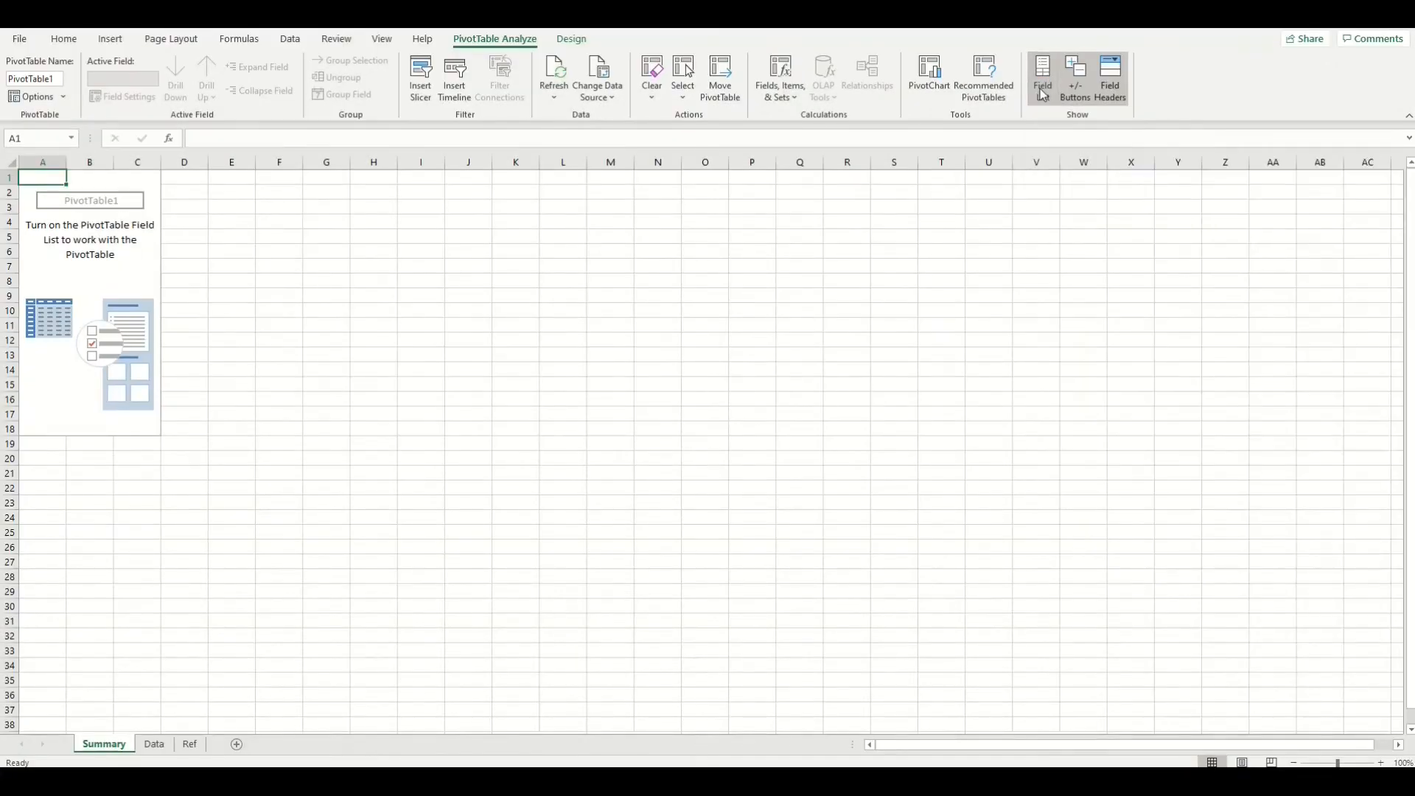
click(1040, 90)
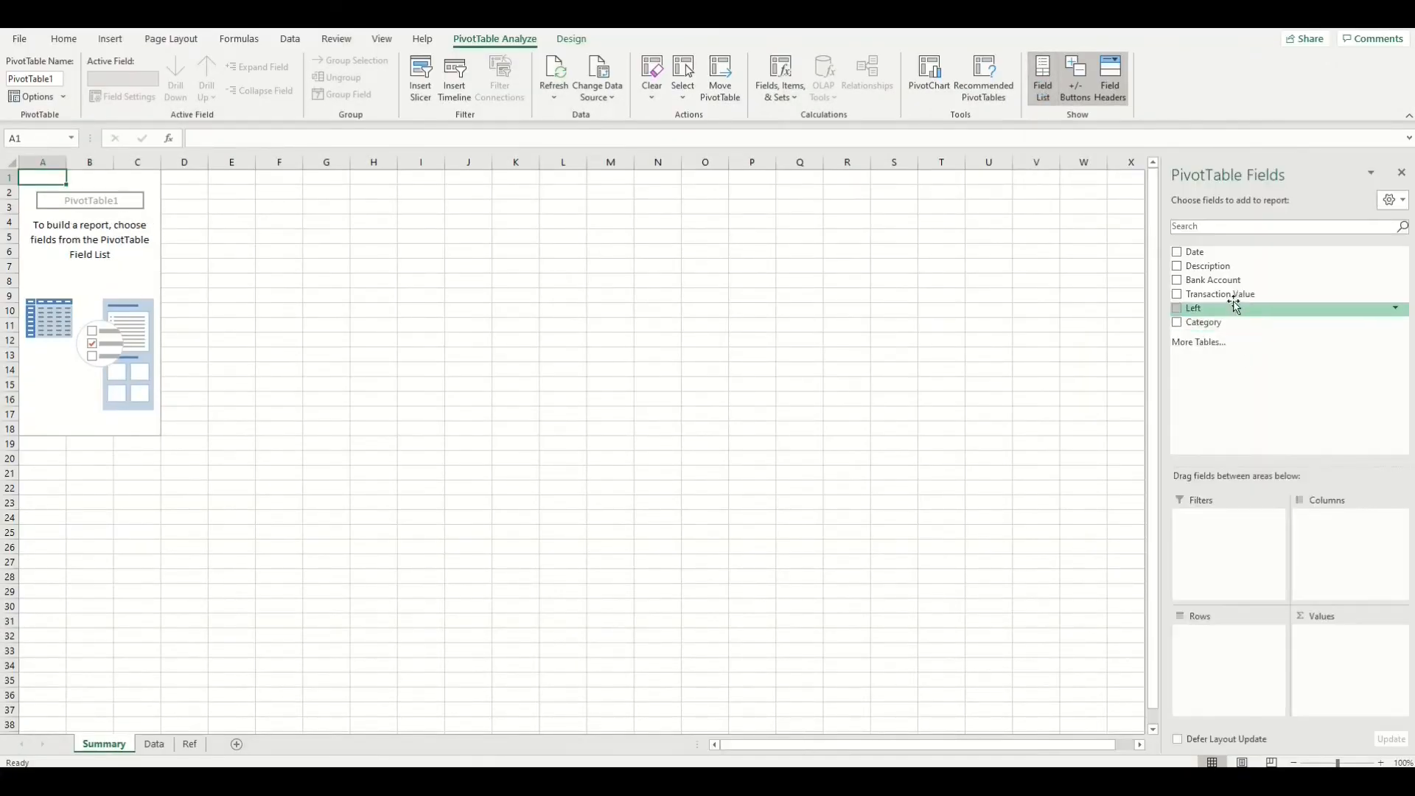
drag(1231, 323, 1227, 652)
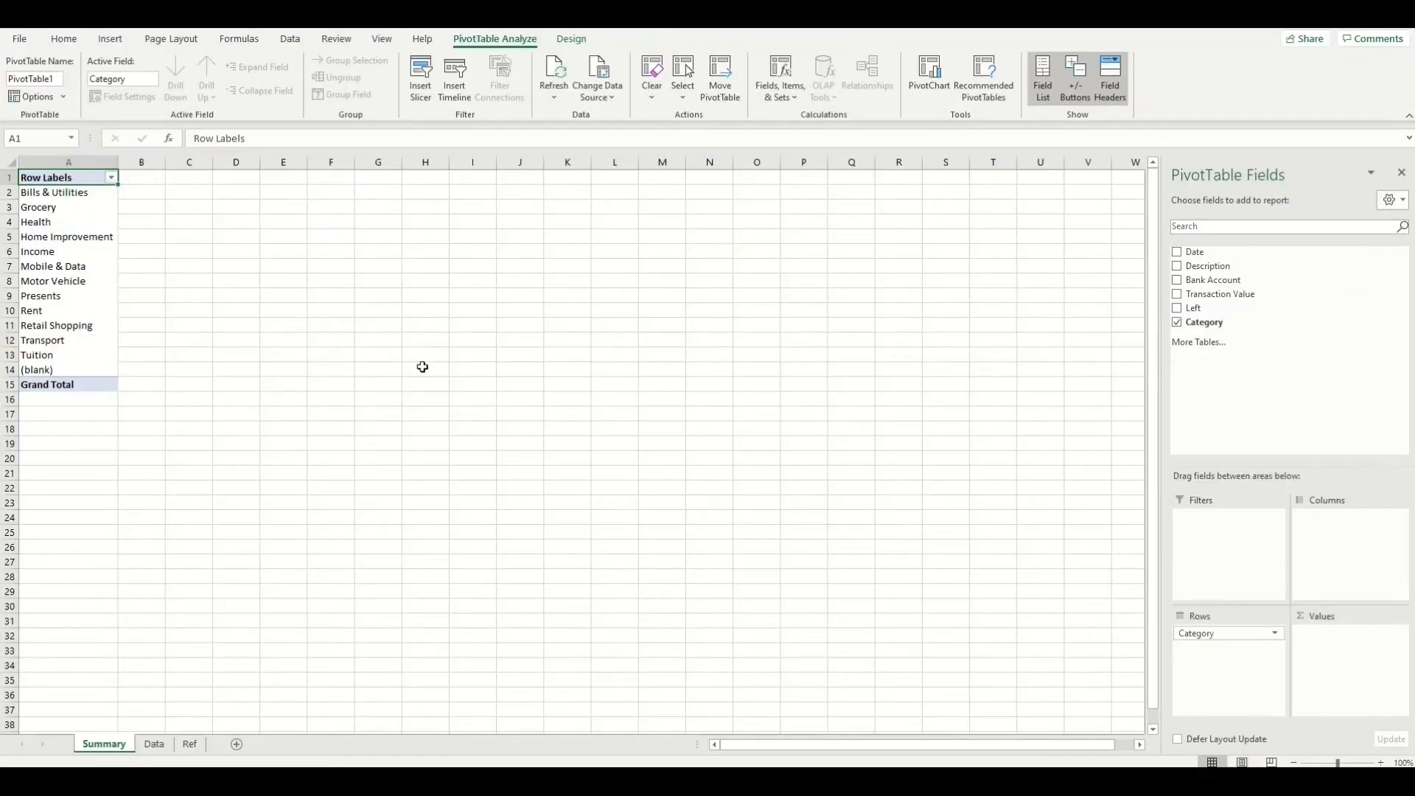
drag(1253, 294, 1339, 647)
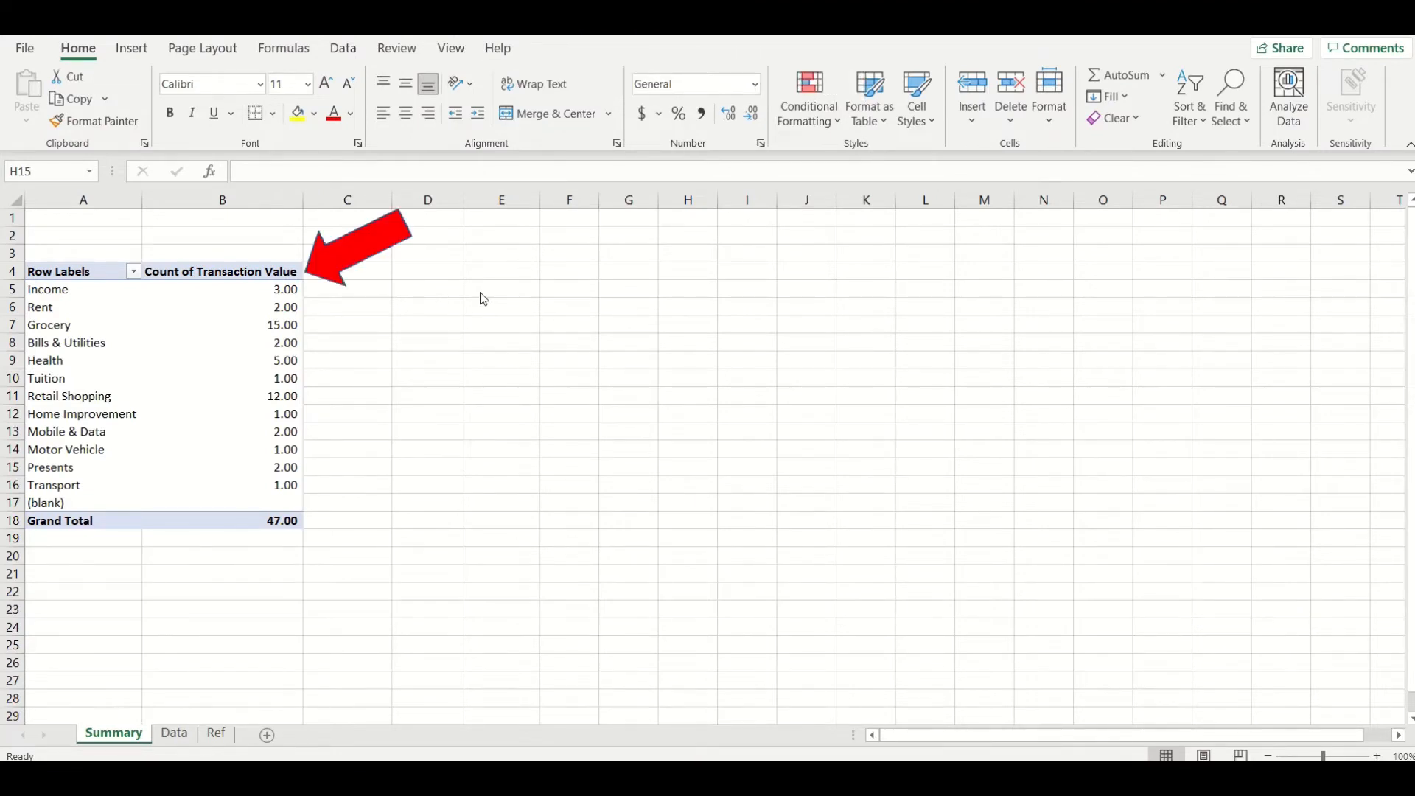
Step: Change the PivotTable's Transaction Value field to be summarised by Sum
click(277, 328)
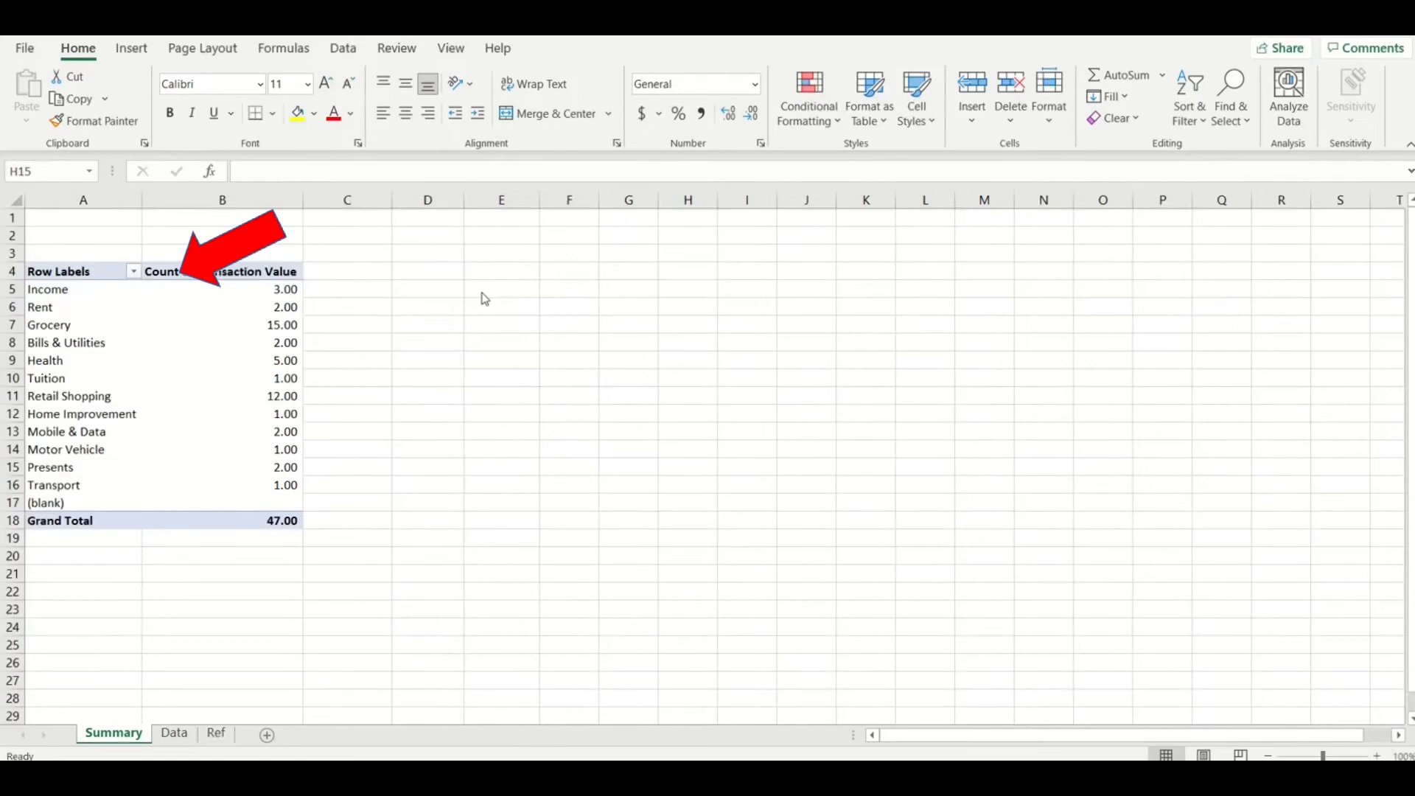
click(277, 328)
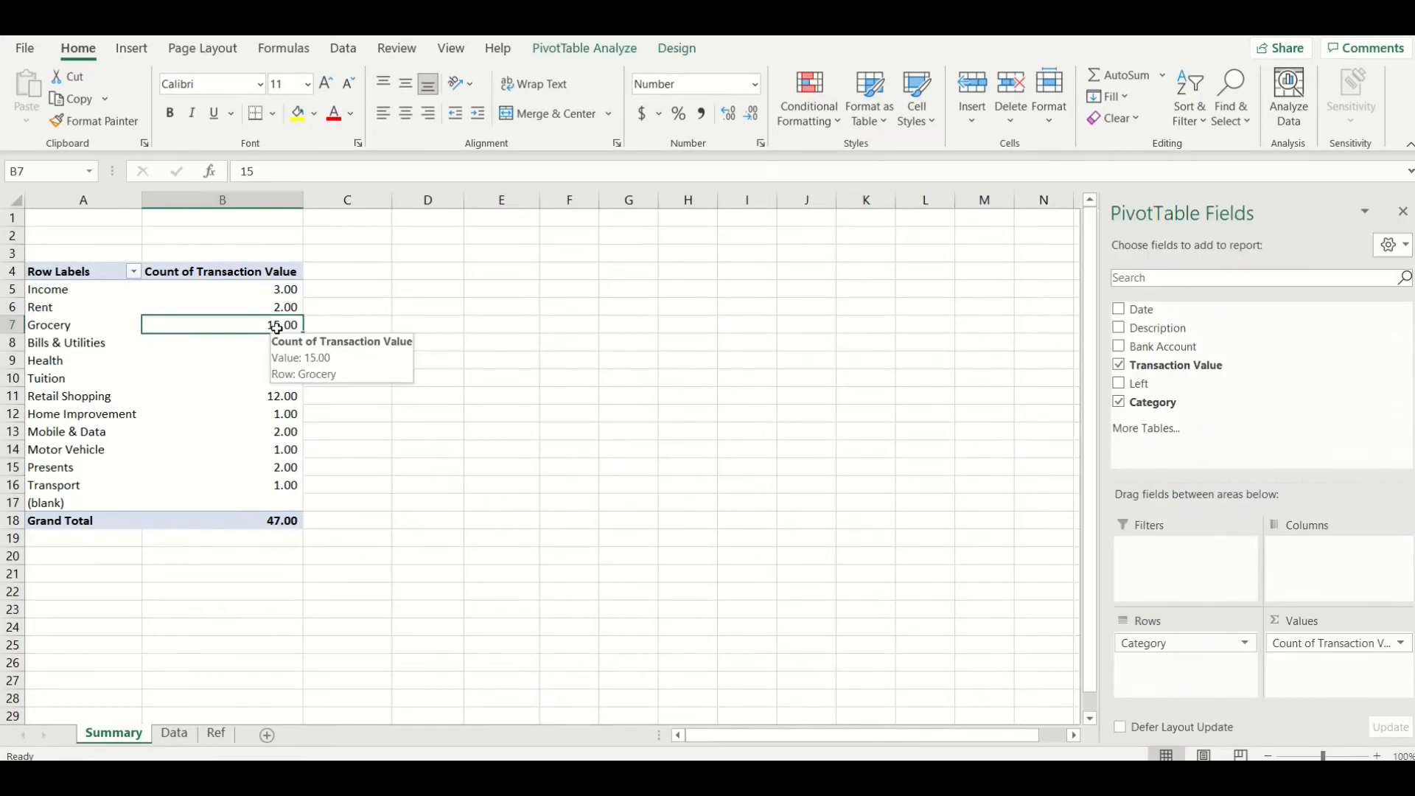
right_click(277, 330)
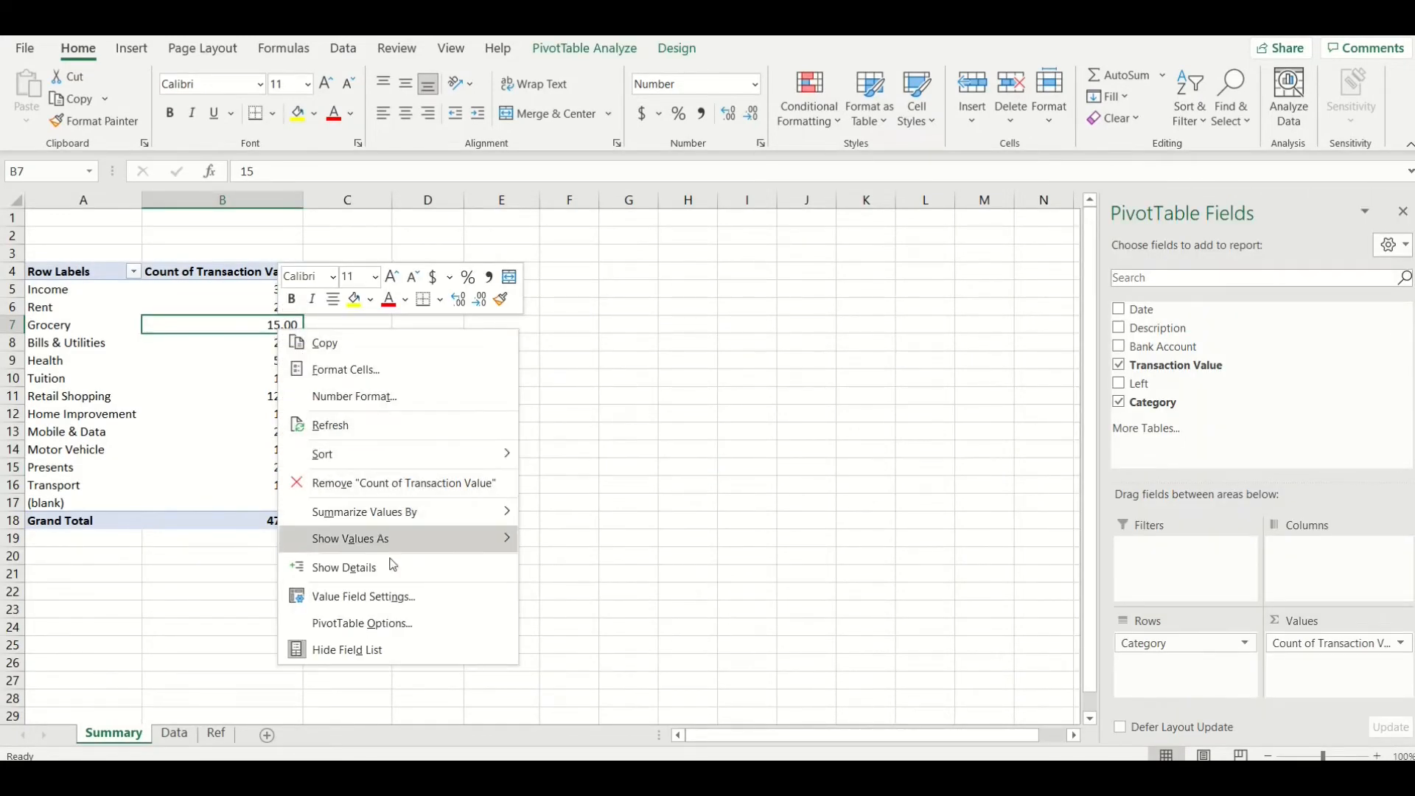
click(398, 597)
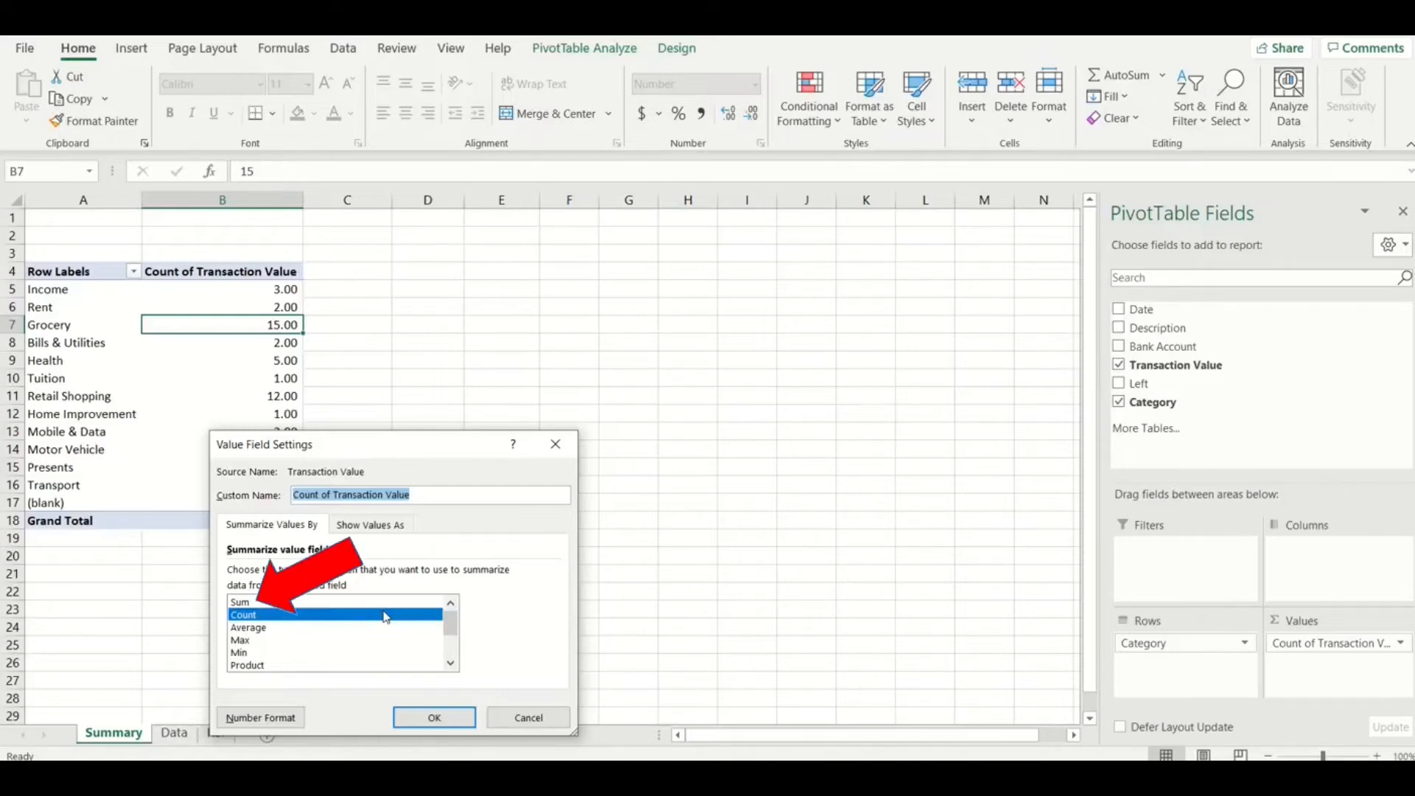
click(251, 604)
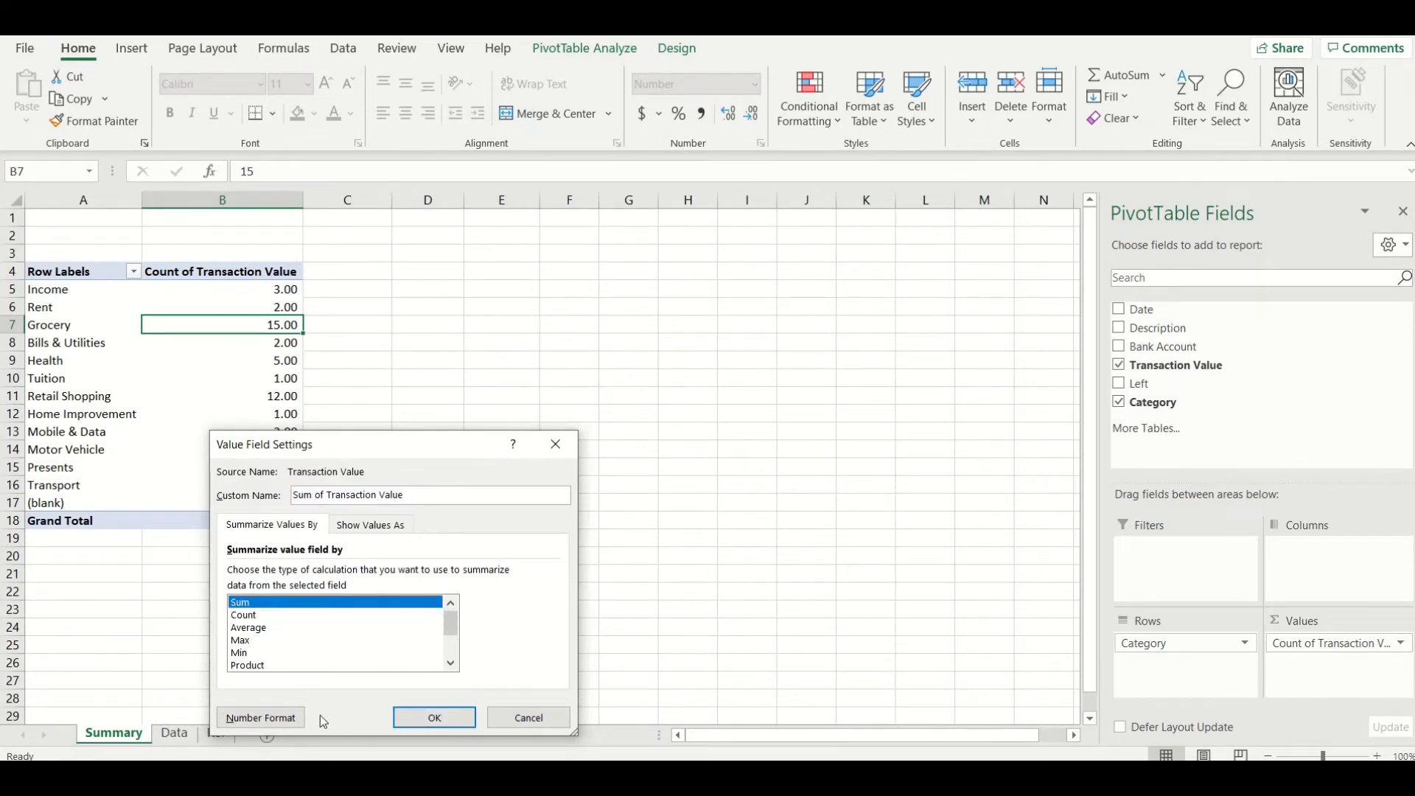
Step: Format the summed values as Number with 2 decimal places, a 1000 separator and red negatives, and apply the field settings
click(287, 722)
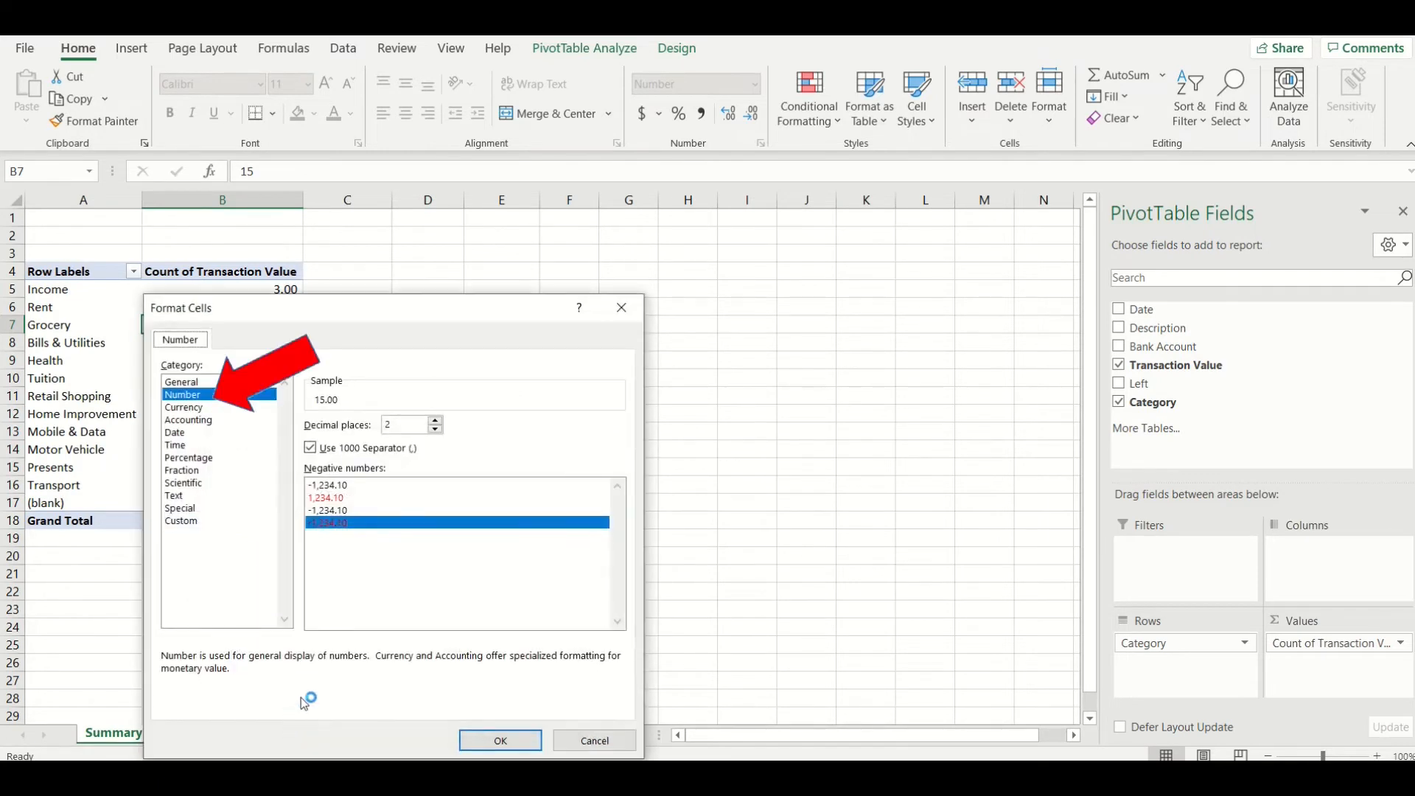
click(311, 448)
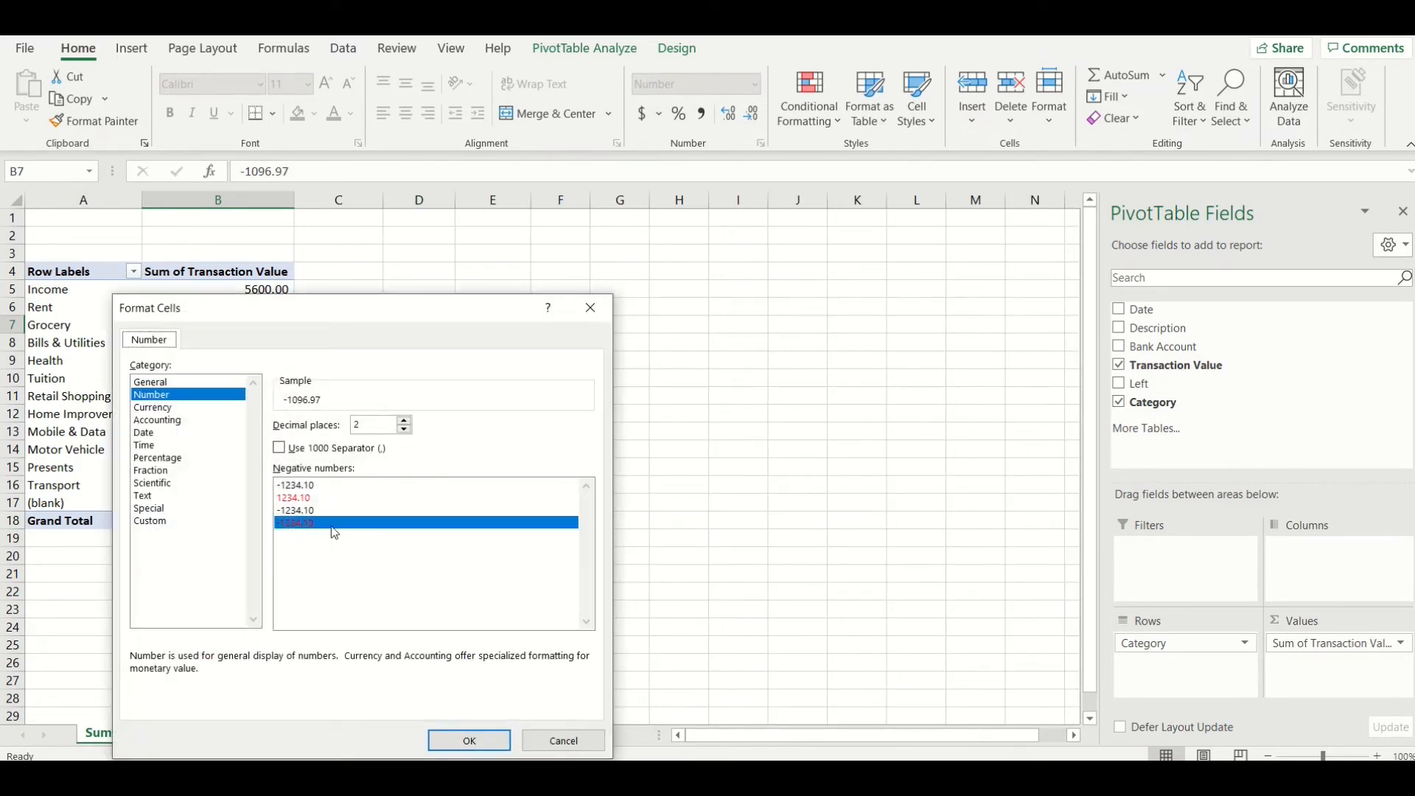
click(280, 448)
click(403, 430)
click(403, 429)
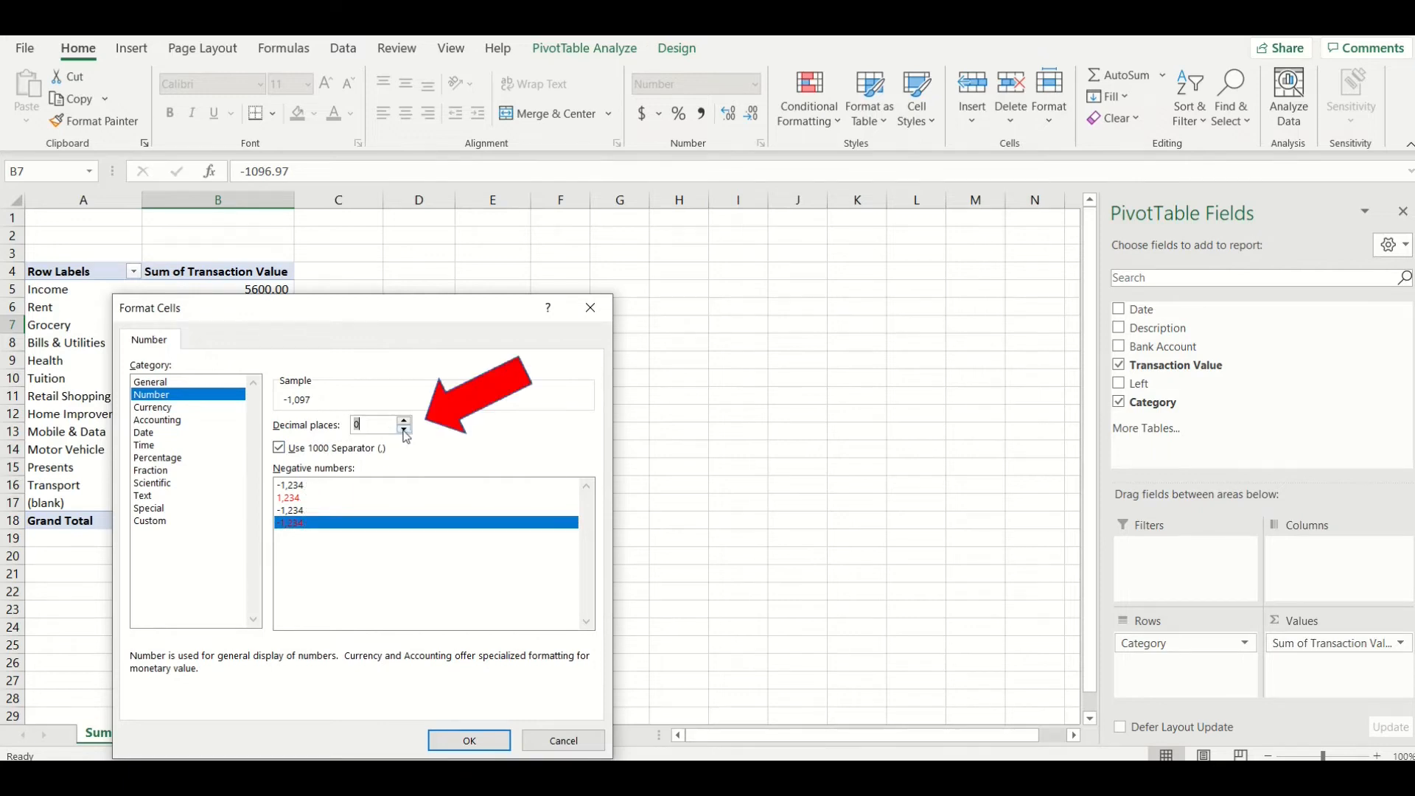
click(403, 421)
click(404, 421)
click(280, 448)
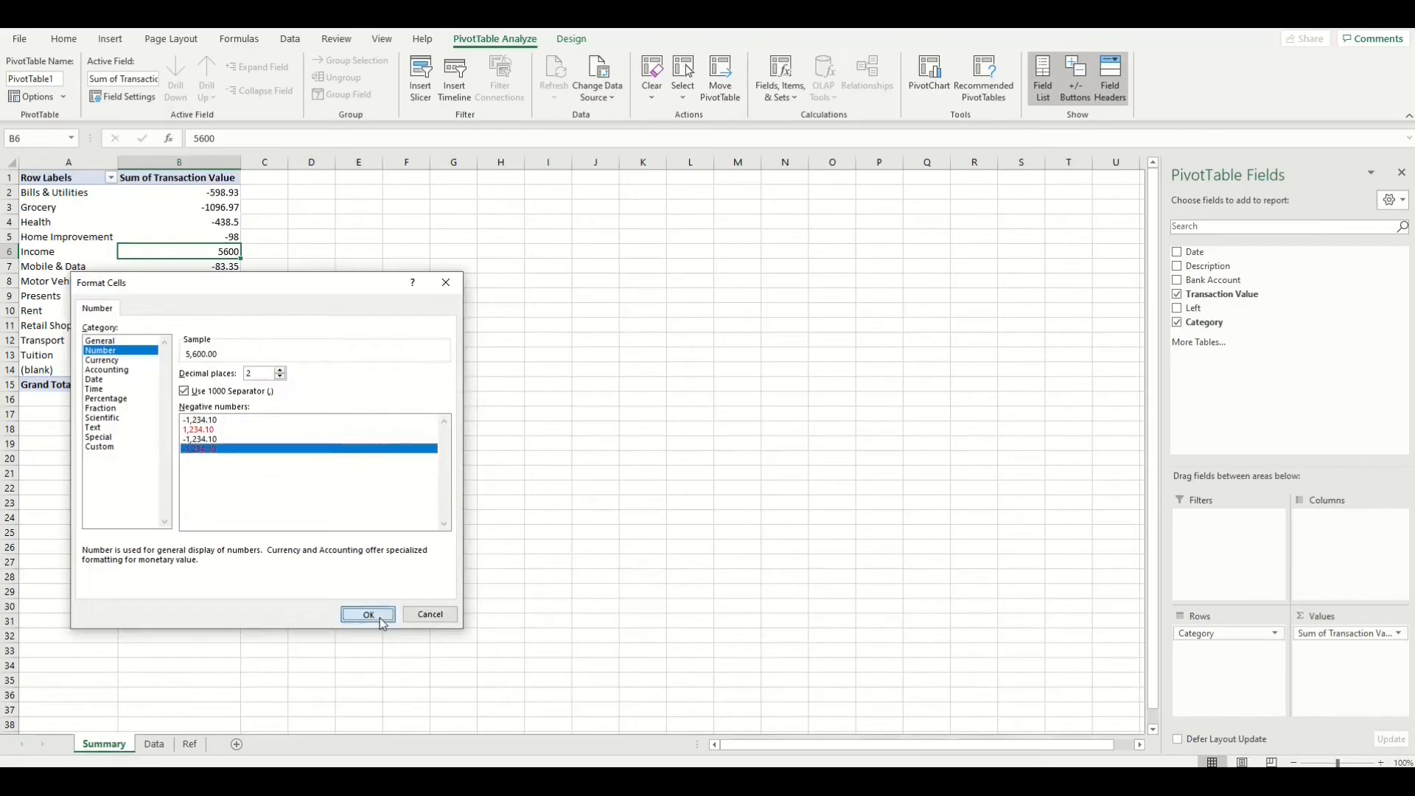
click(366, 615)
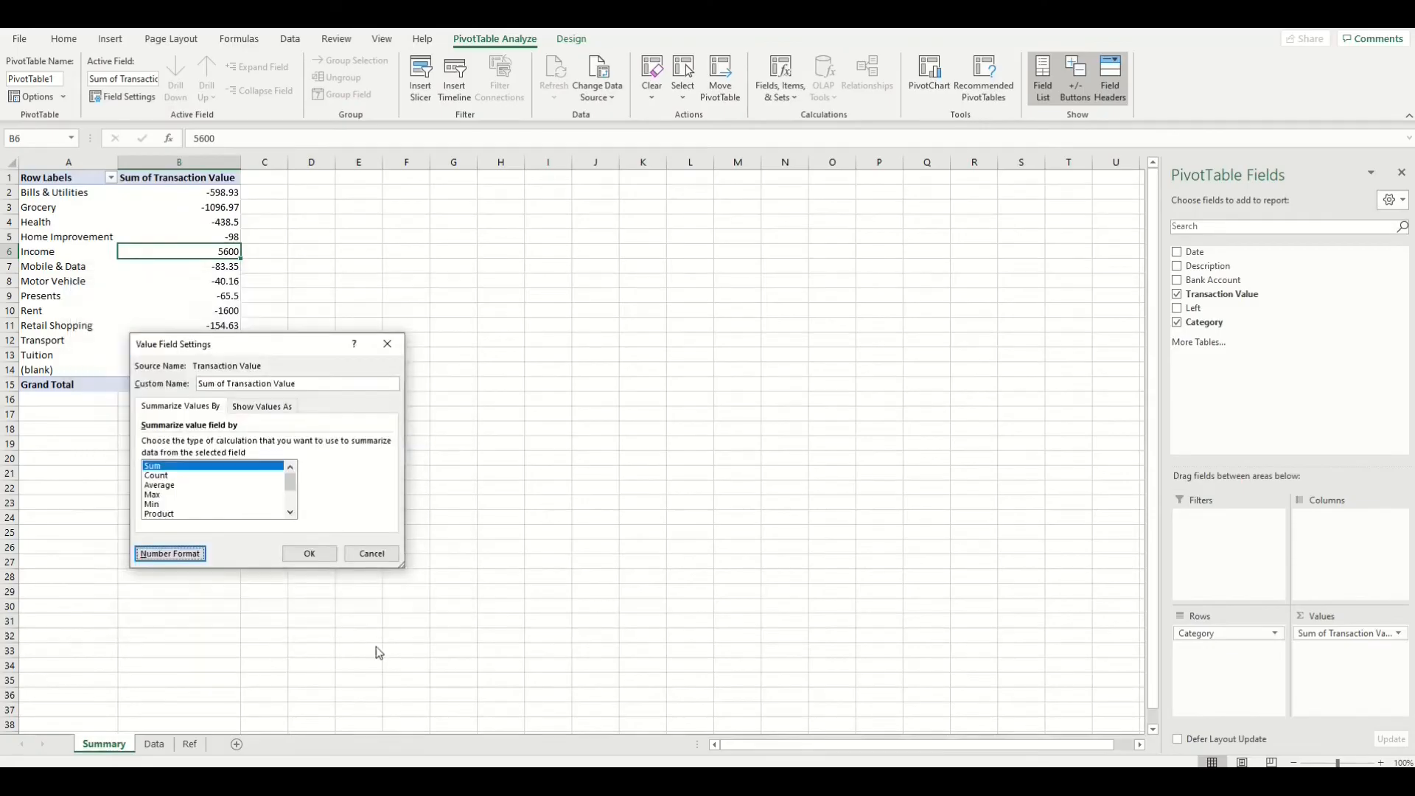
click(324, 557)
click(291, 313)
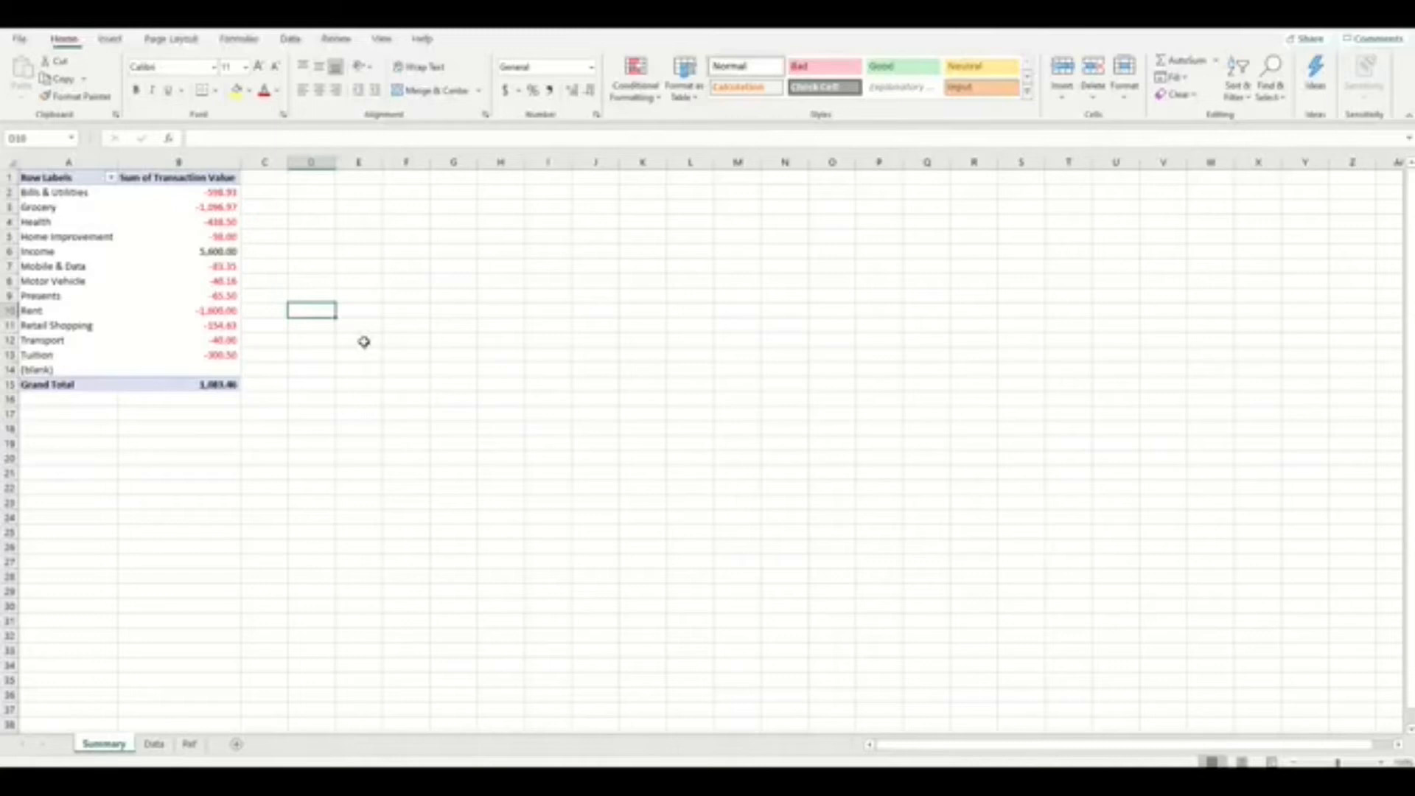
Step: Reorder the PivotTable's category rows to start with Income, Rent, Grocery, Bills & Utilities and Health, followed by Tuition and Retail Shopping
click(64, 255)
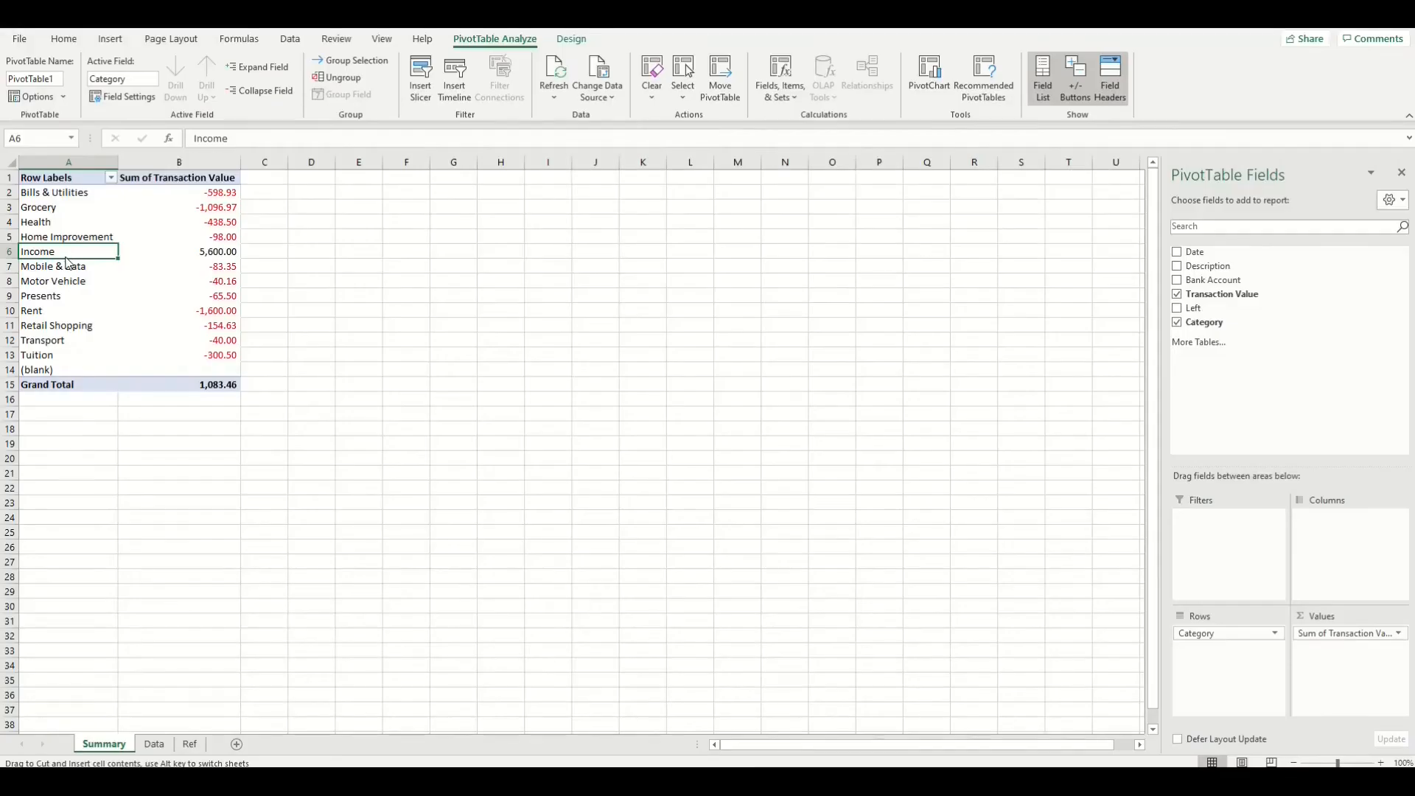
drag(66, 262, 68, 185)
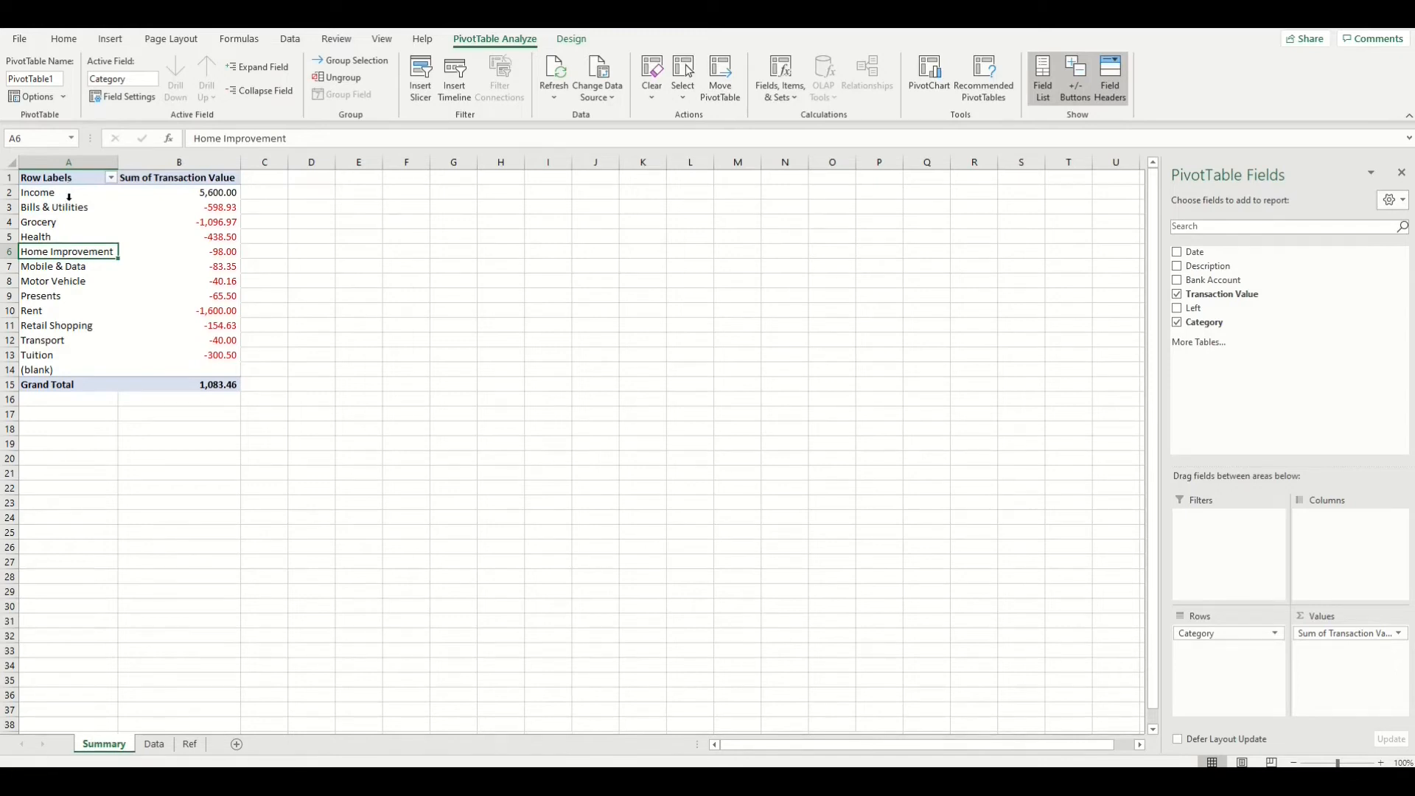
click(213, 222)
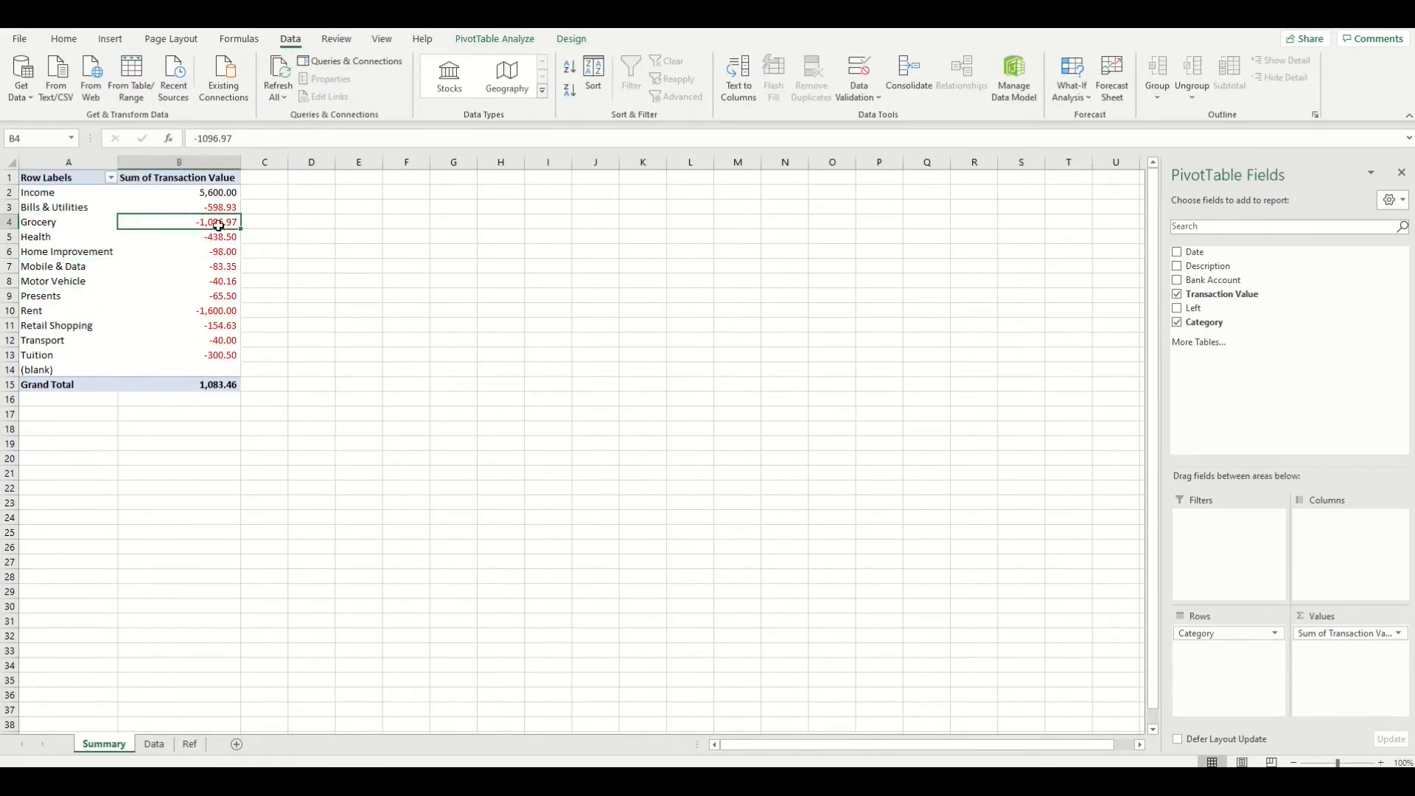
click(89, 313)
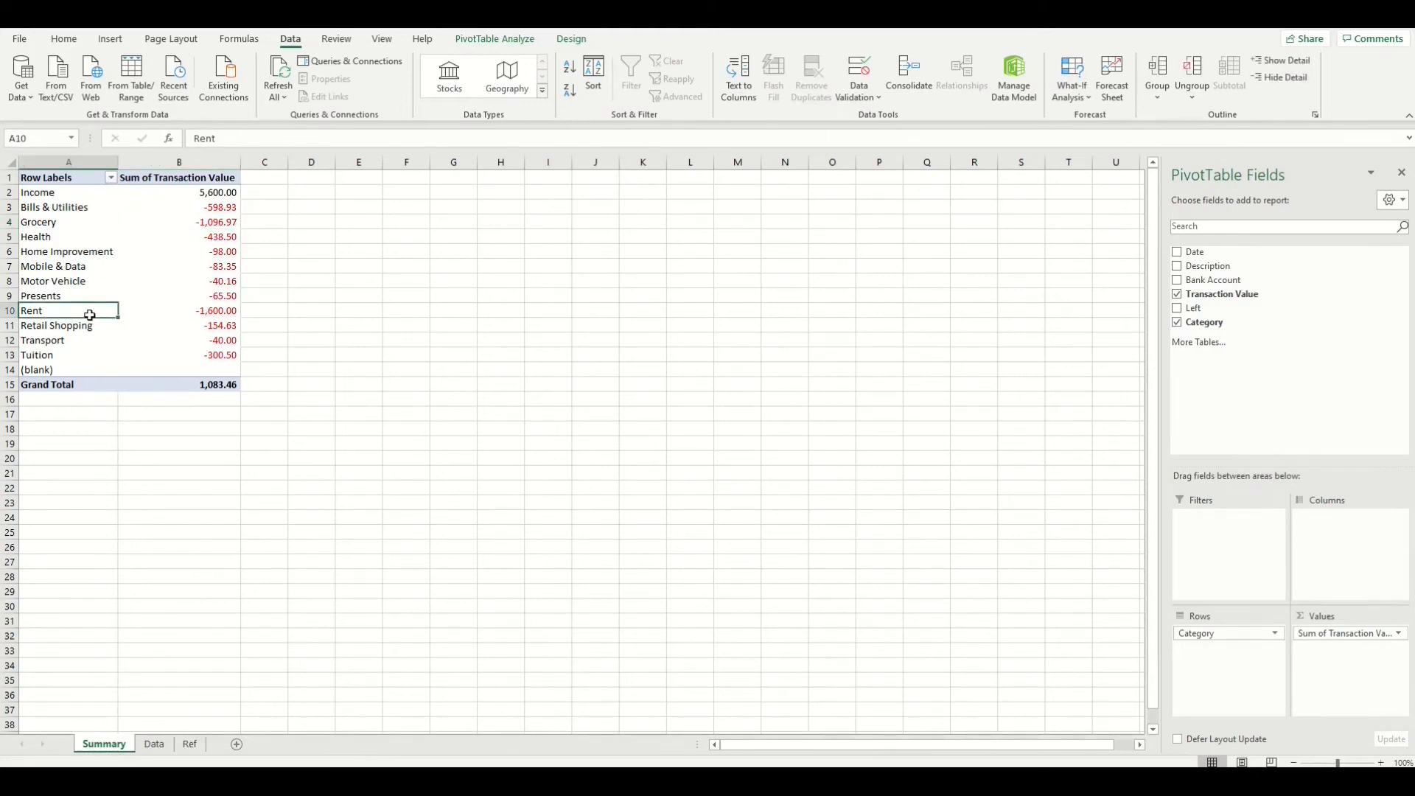
drag(90, 315, 90, 208)
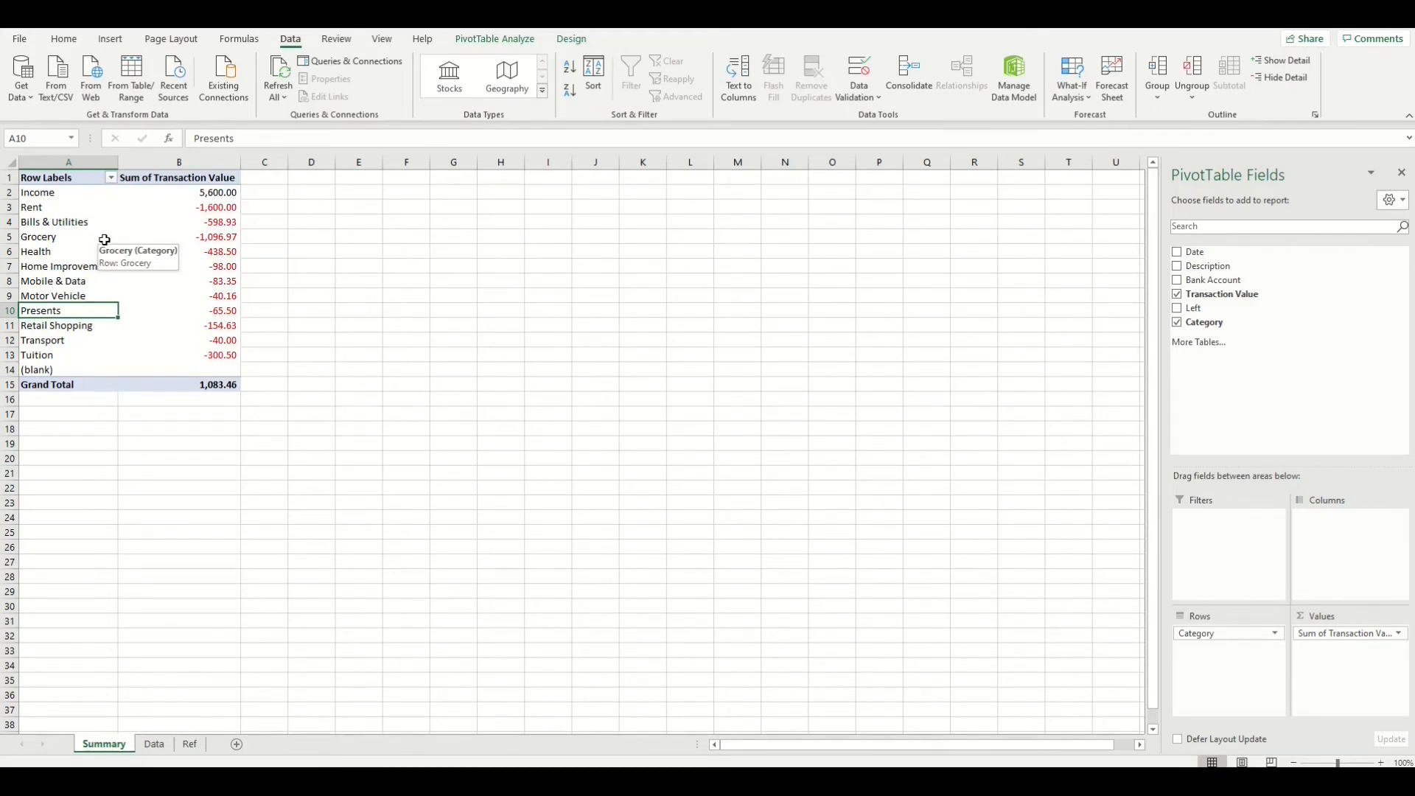
click(68, 236)
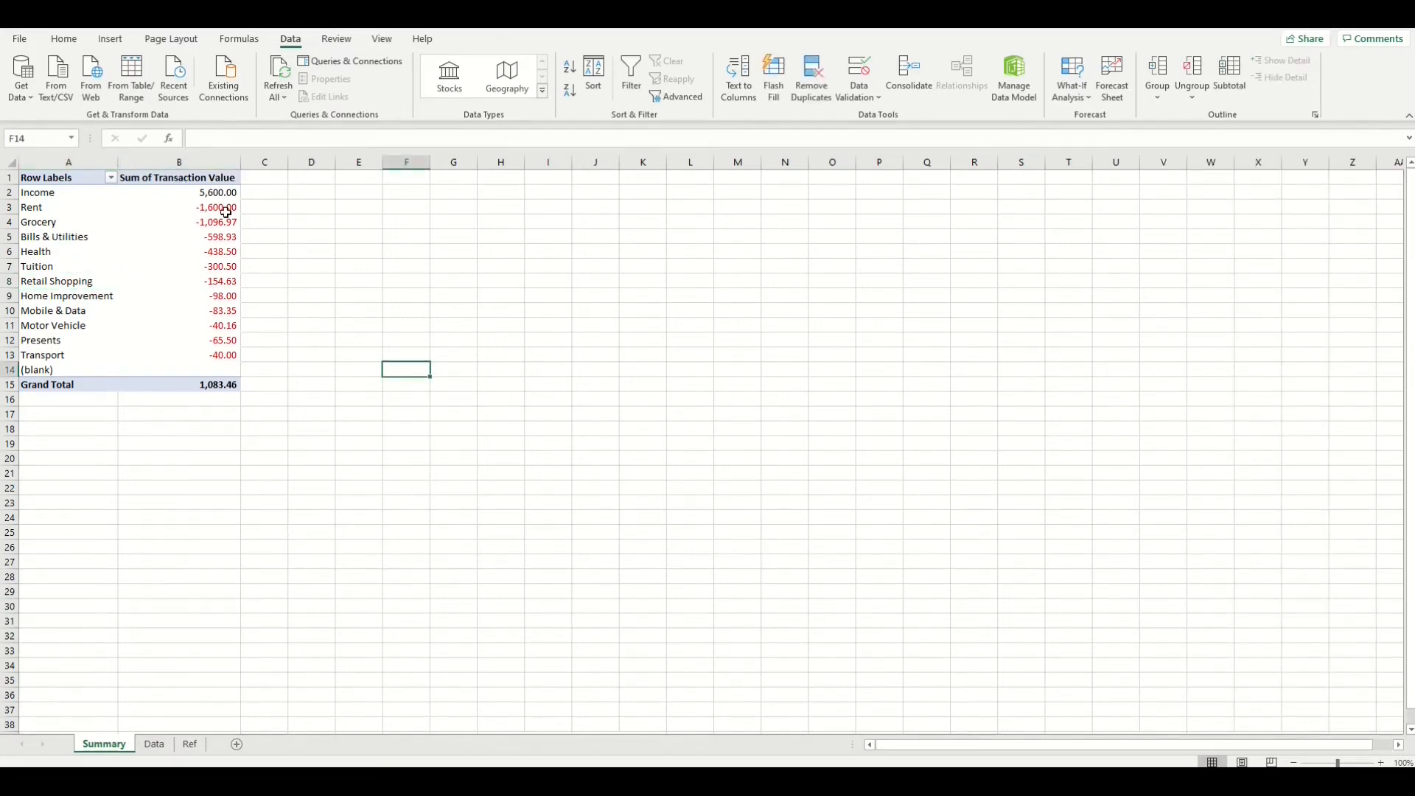
Step: Review the PivotTable's values and grand total, and filter Rent out of the categories
click(224, 385)
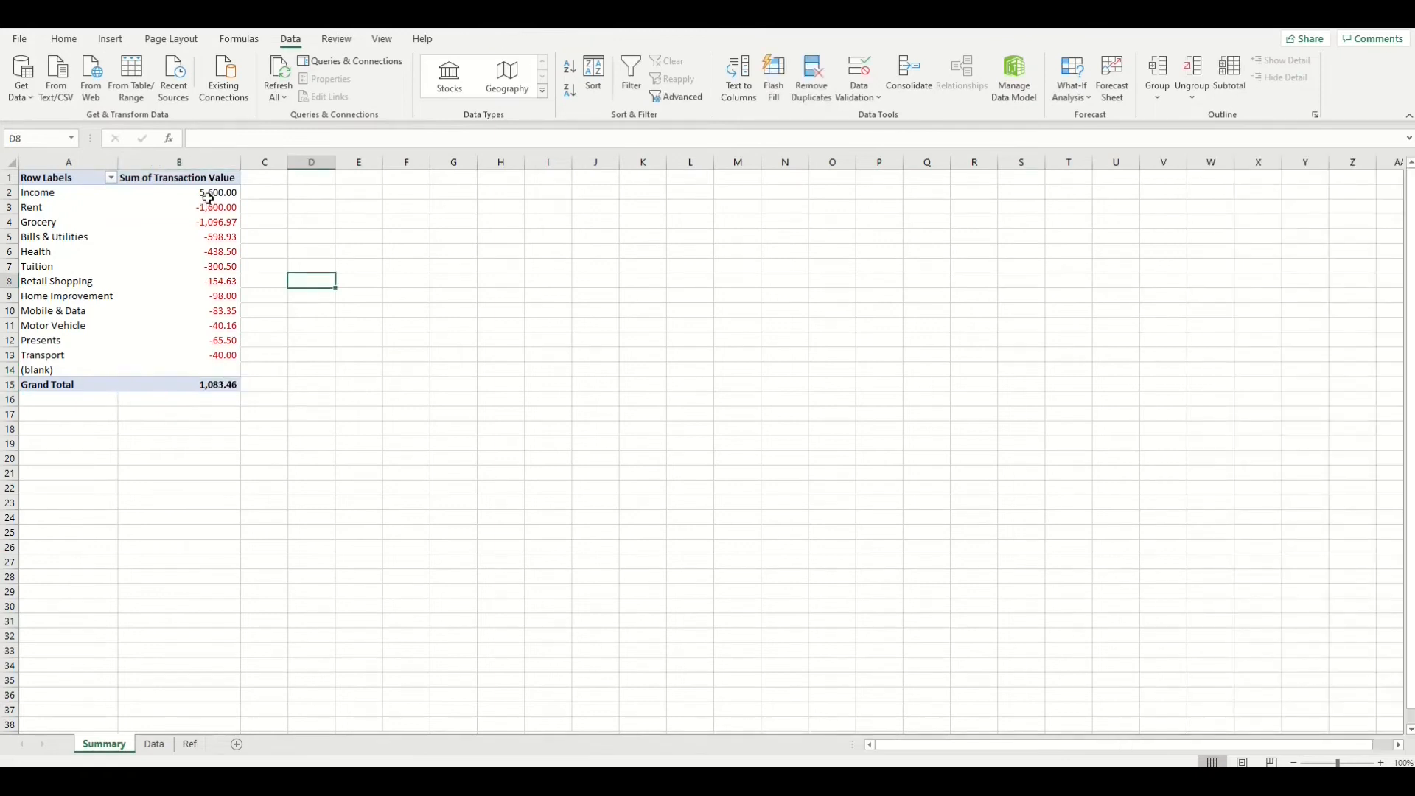
drag(208, 196, 216, 367)
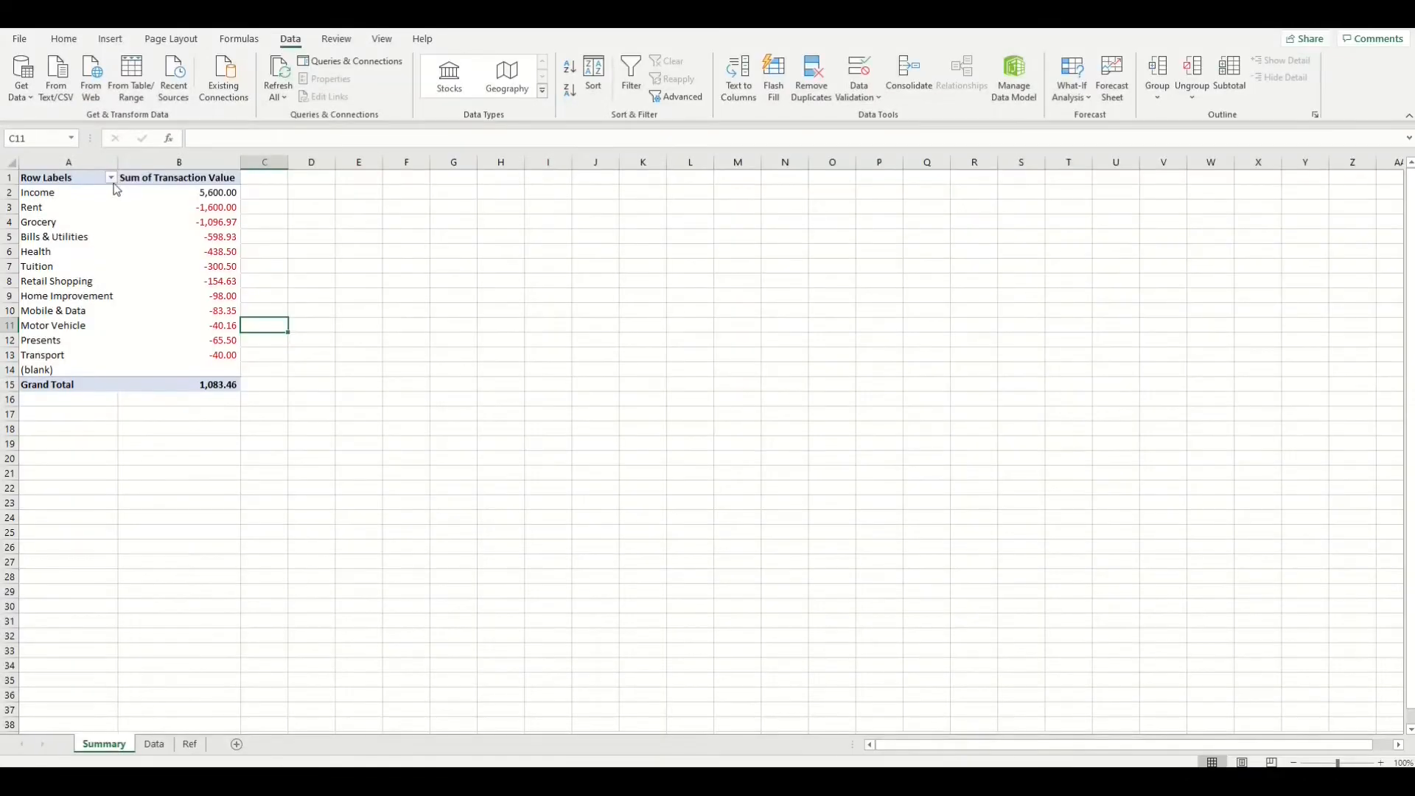
click(112, 178)
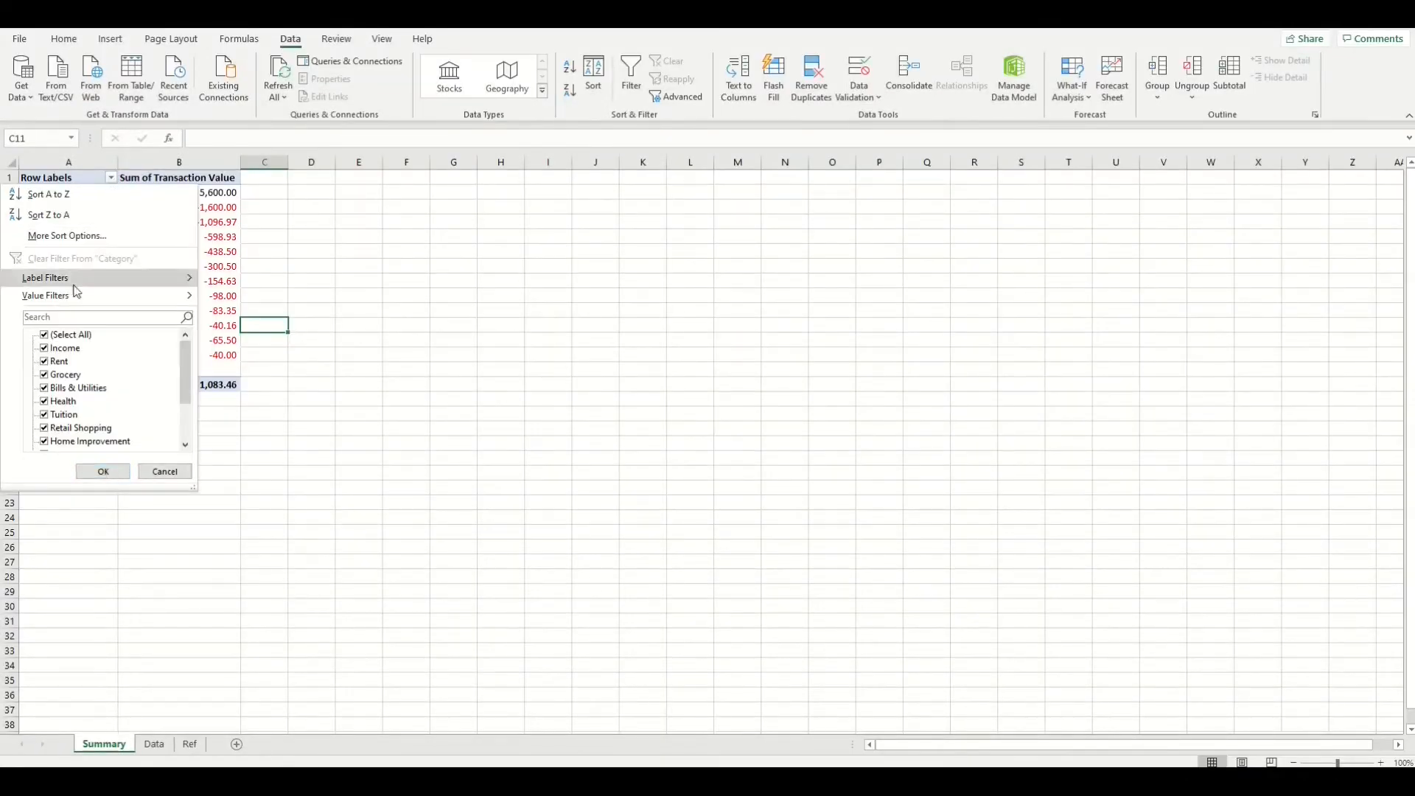
click(44, 361)
click(103, 471)
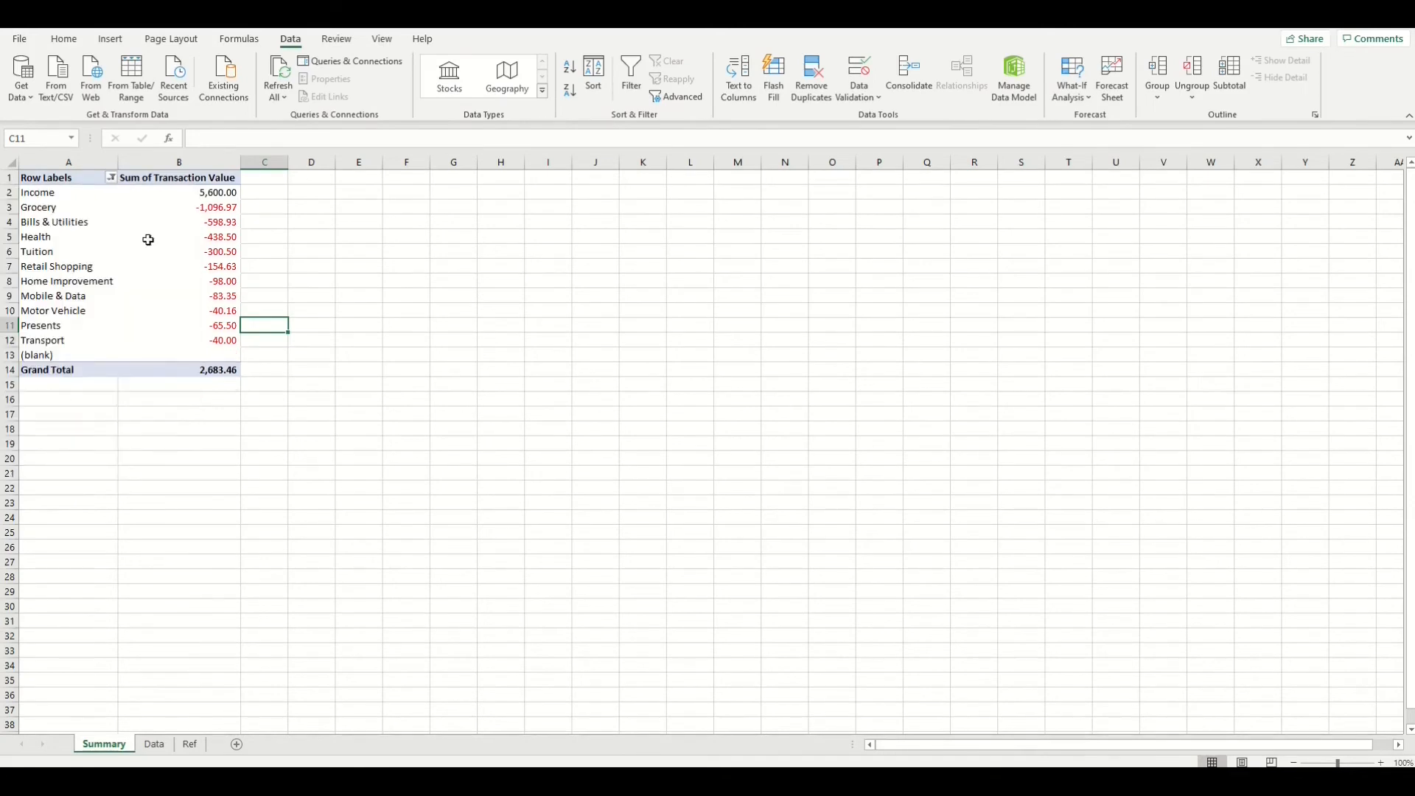
click(198, 374)
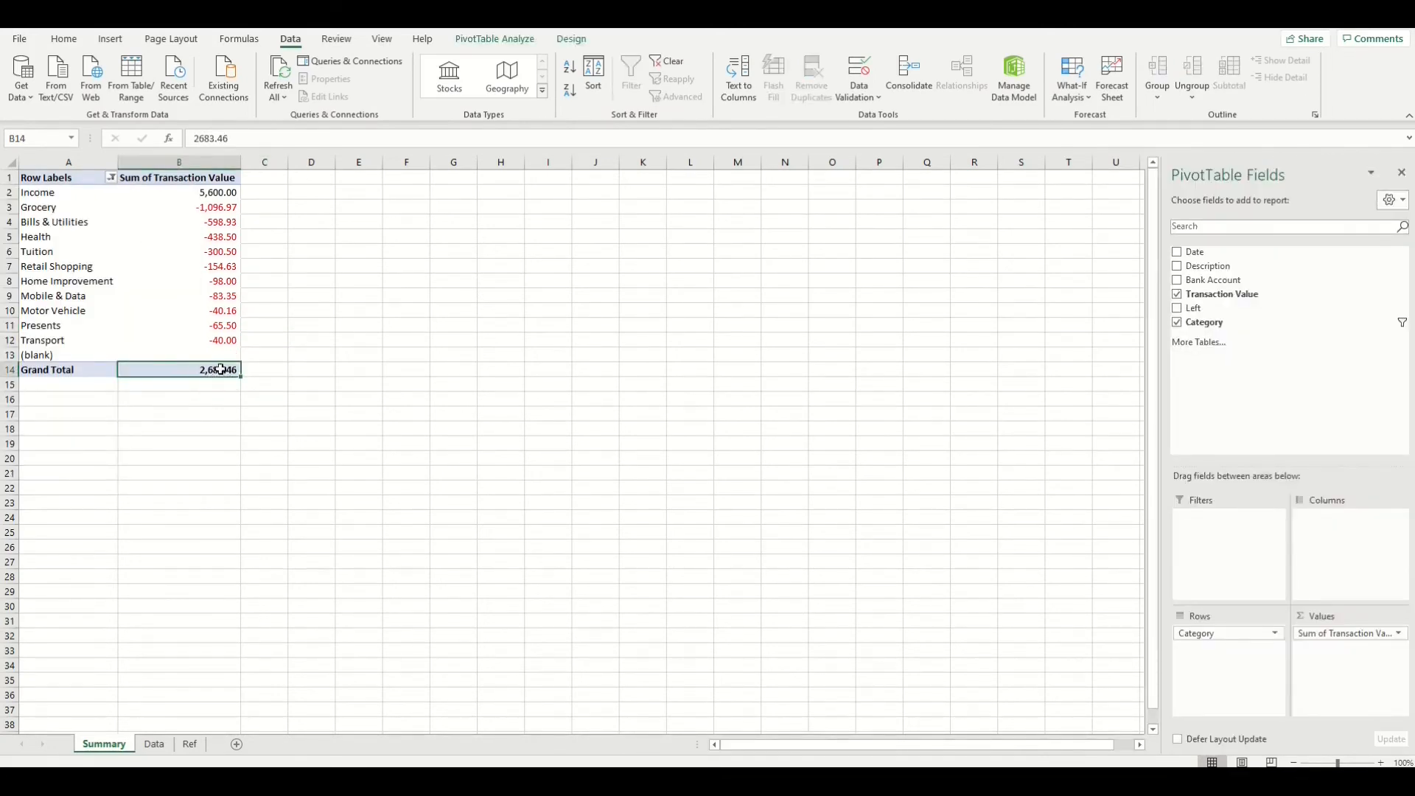
Step: Include Rent in the PivotTable's category filter again
click(112, 178)
click(56, 362)
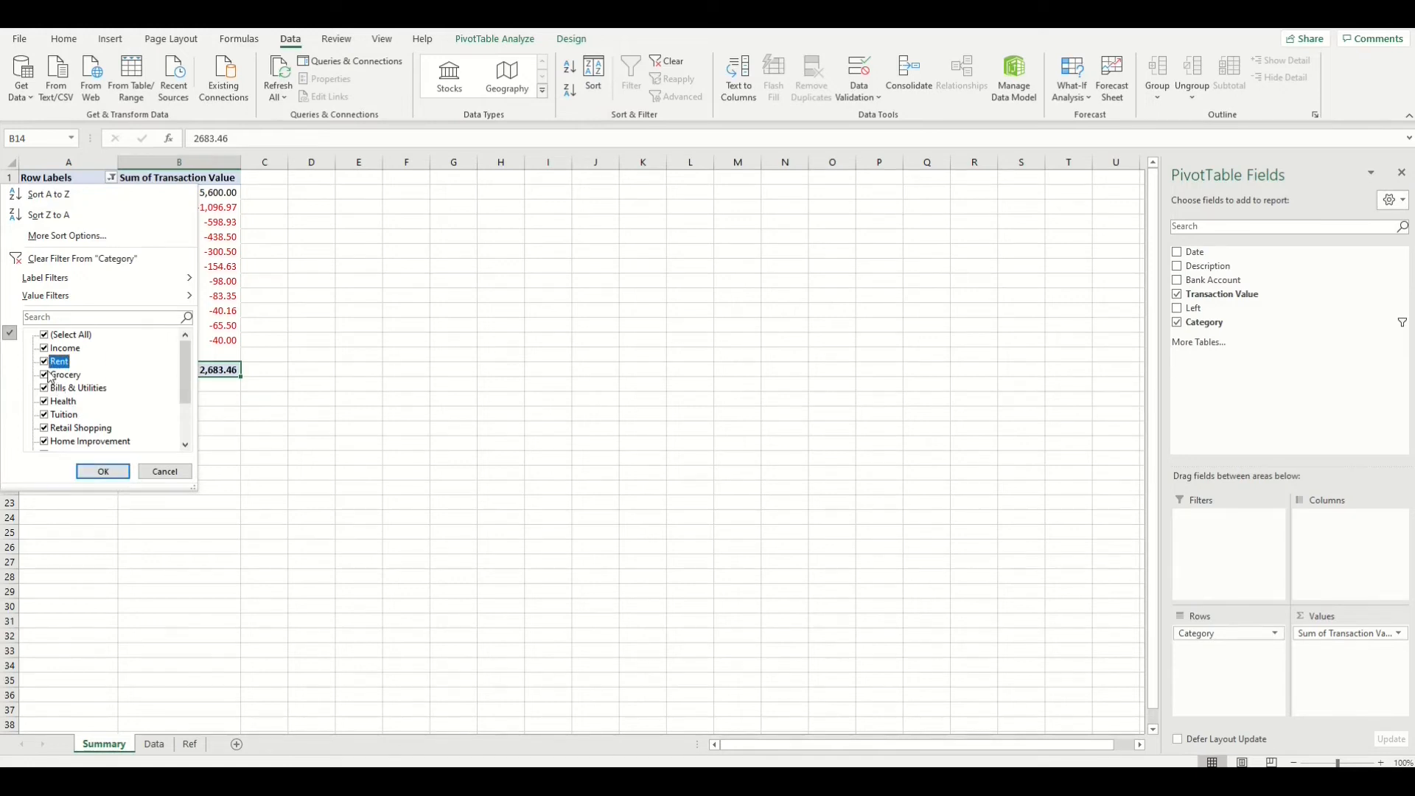
click(103, 471)
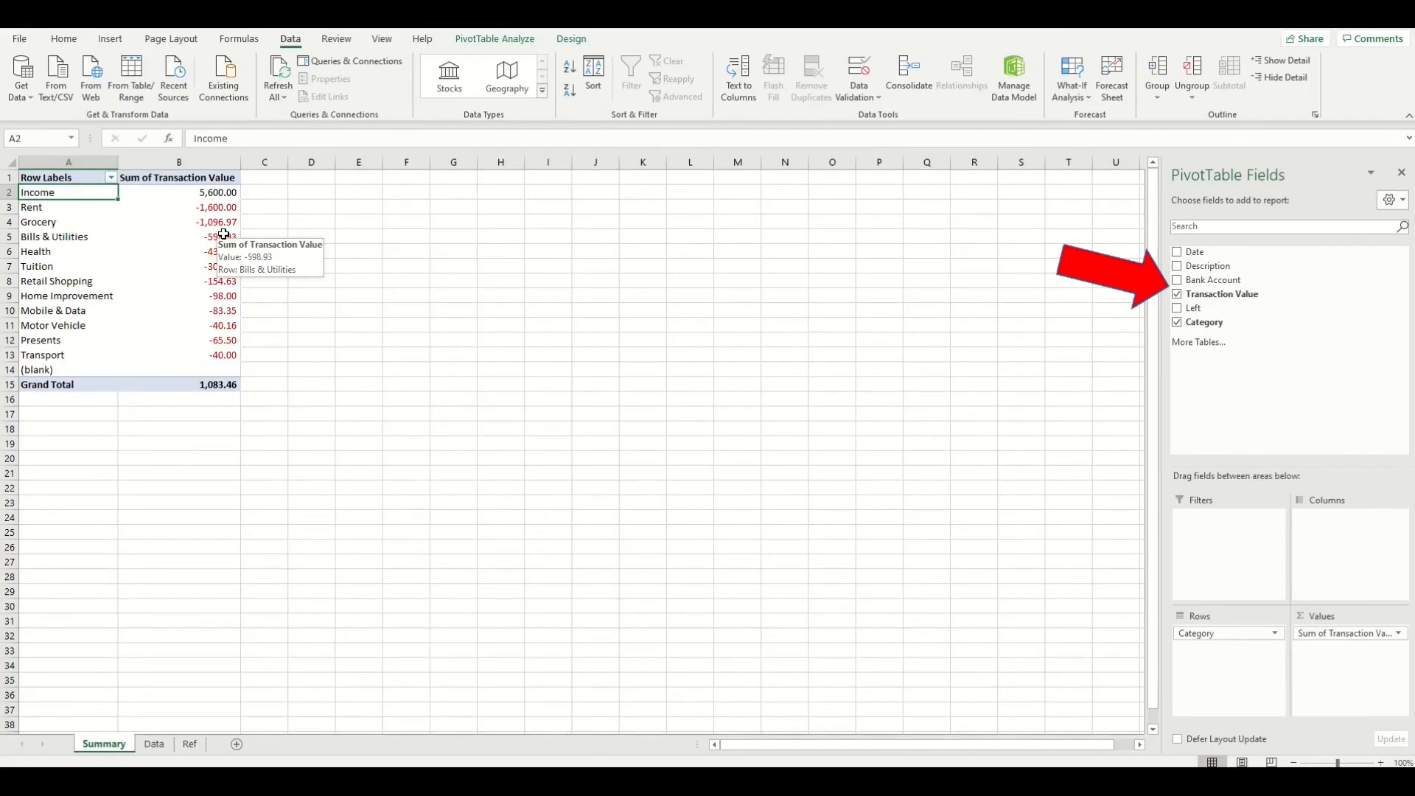
Step: Add Description below Category in the PivotTable's rows, and collapse the Rent and Grocery groups
drag(1208, 266, 1217, 656)
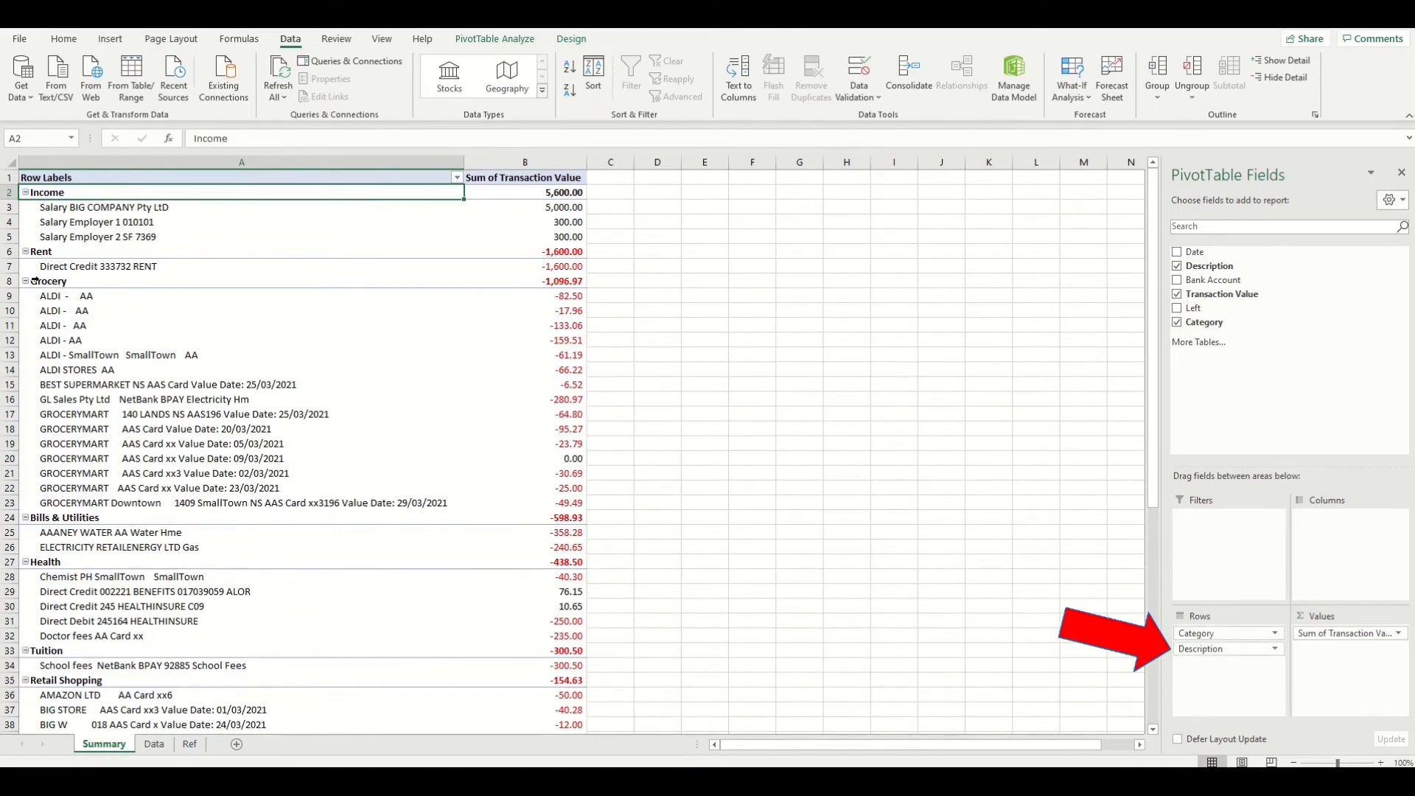
click(67, 285)
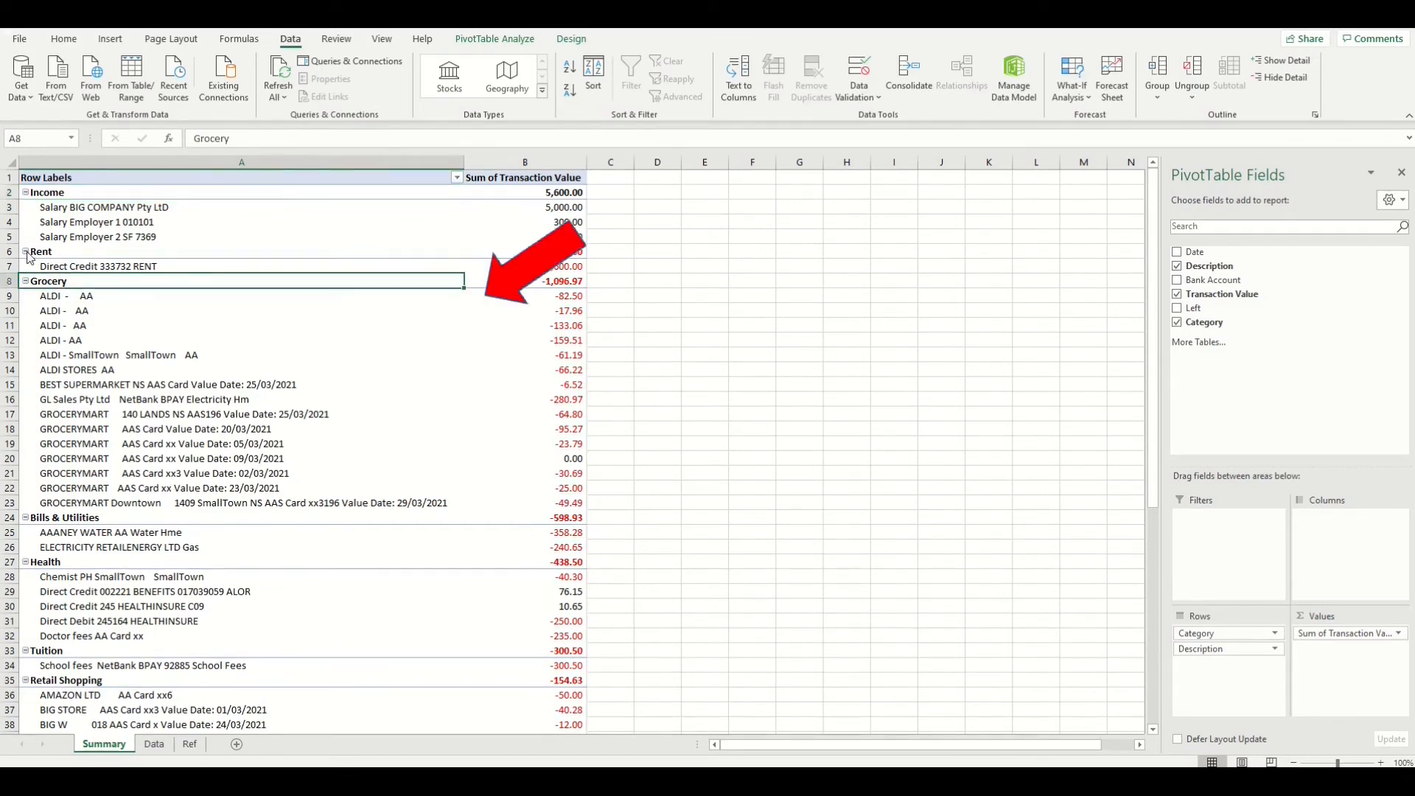
click(26, 252)
click(26, 266)
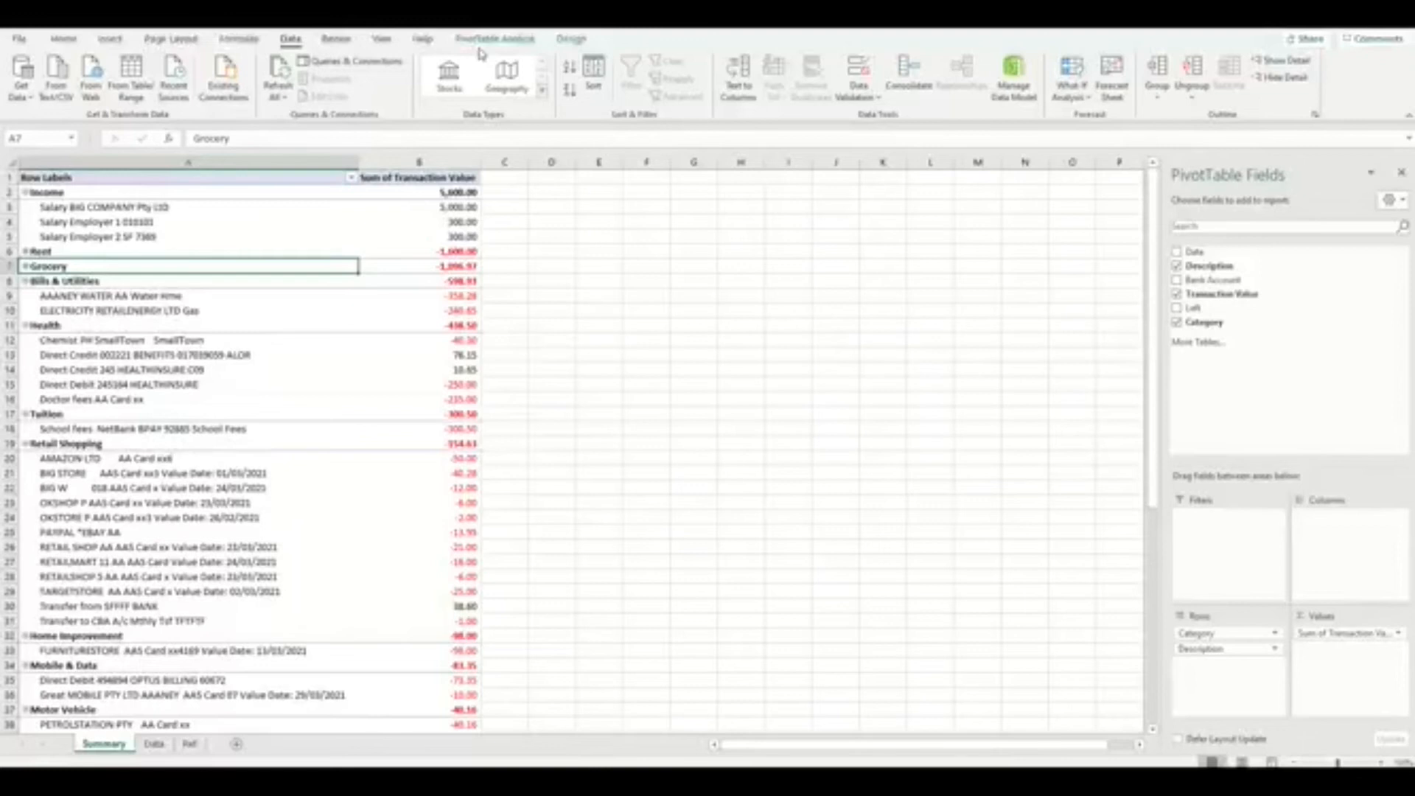
Step: Collapse all groups of the Category field, and briefly expand Rent to view its transactions
click(487, 39)
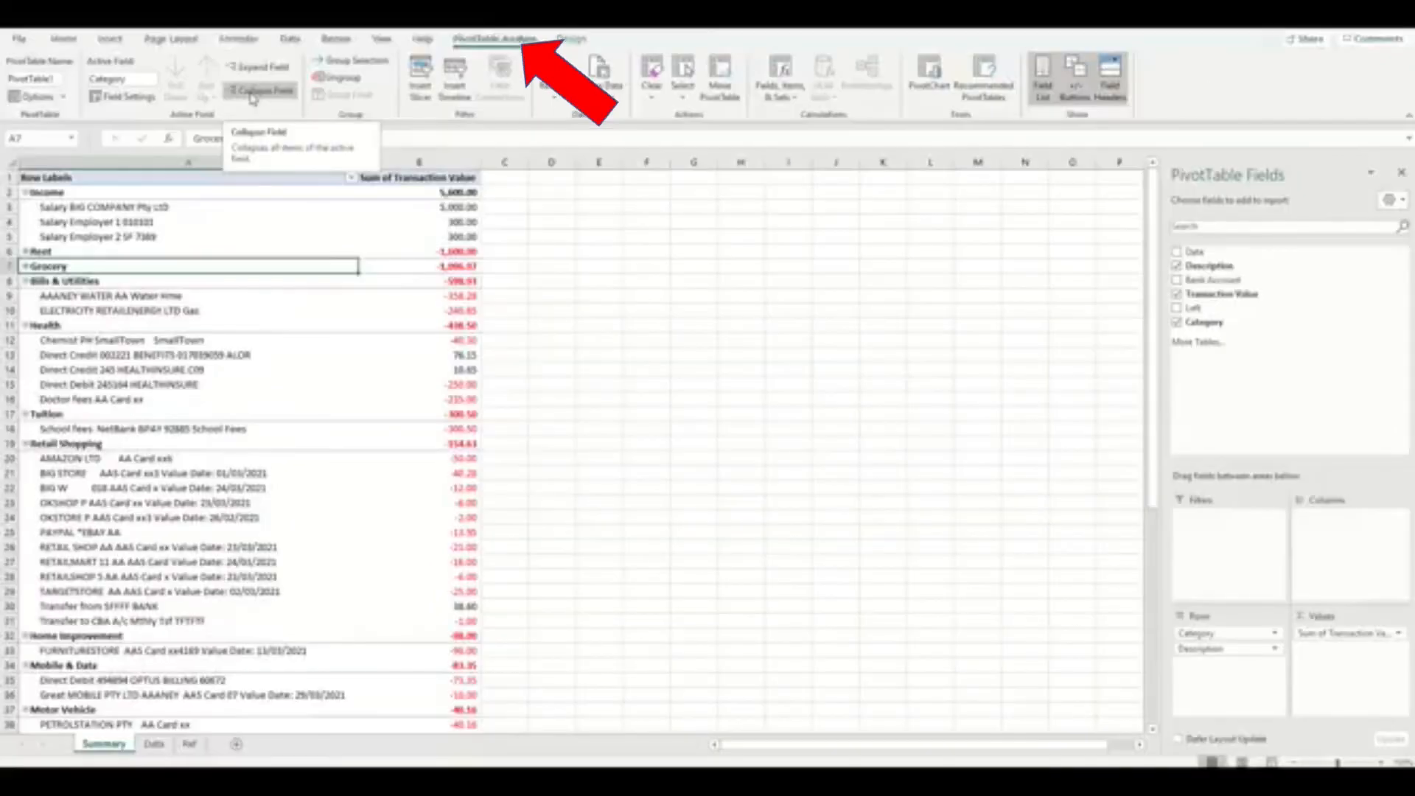
click(251, 92)
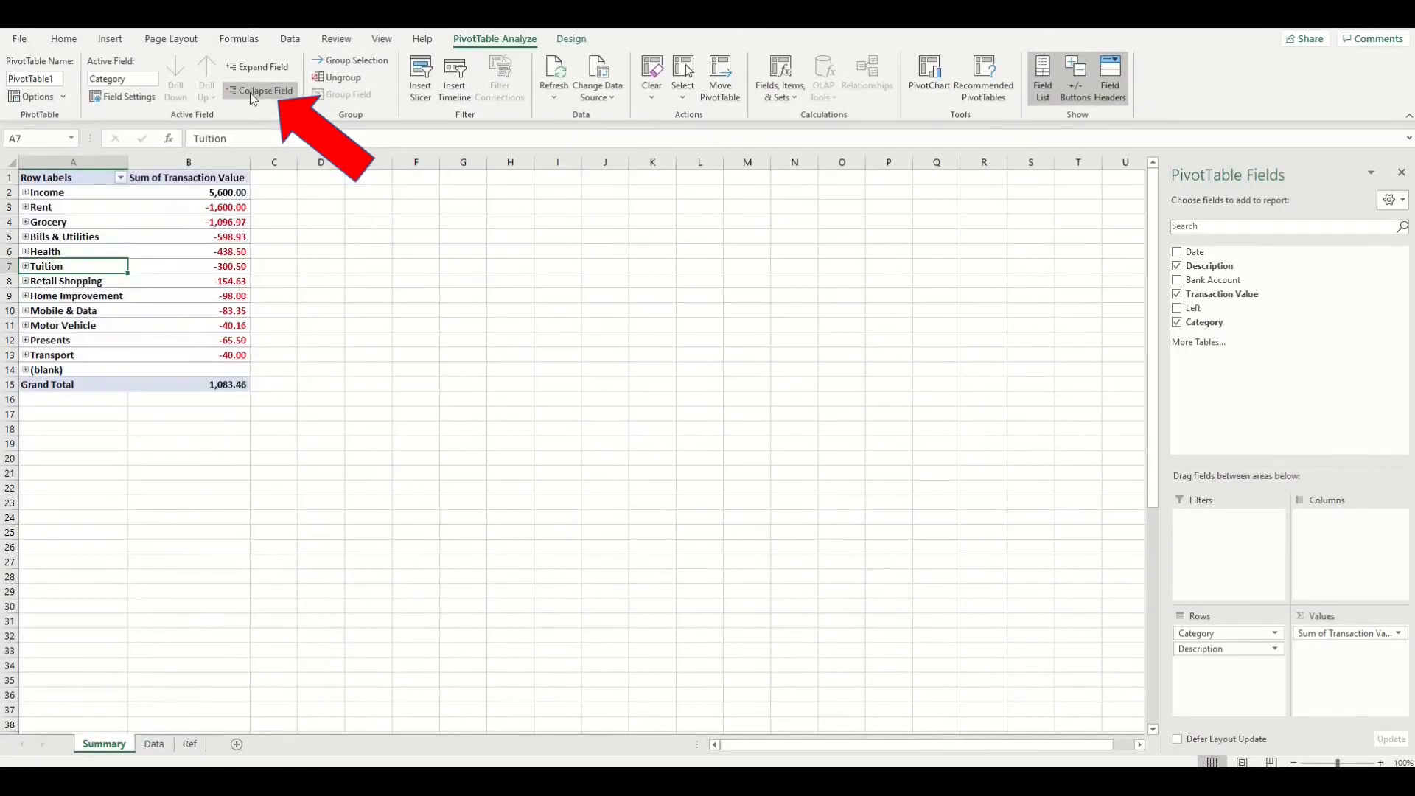
click(368, 236)
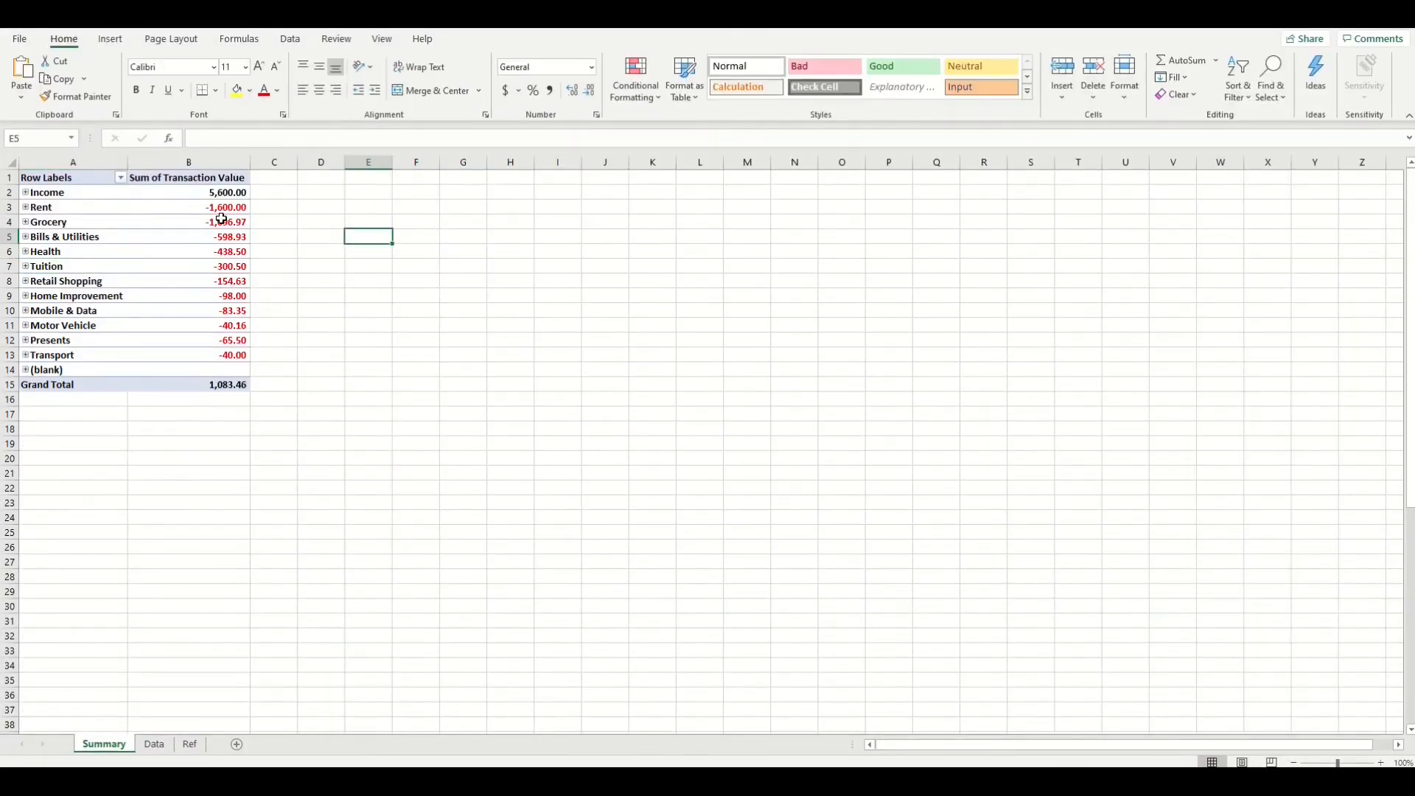
click(25, 209)
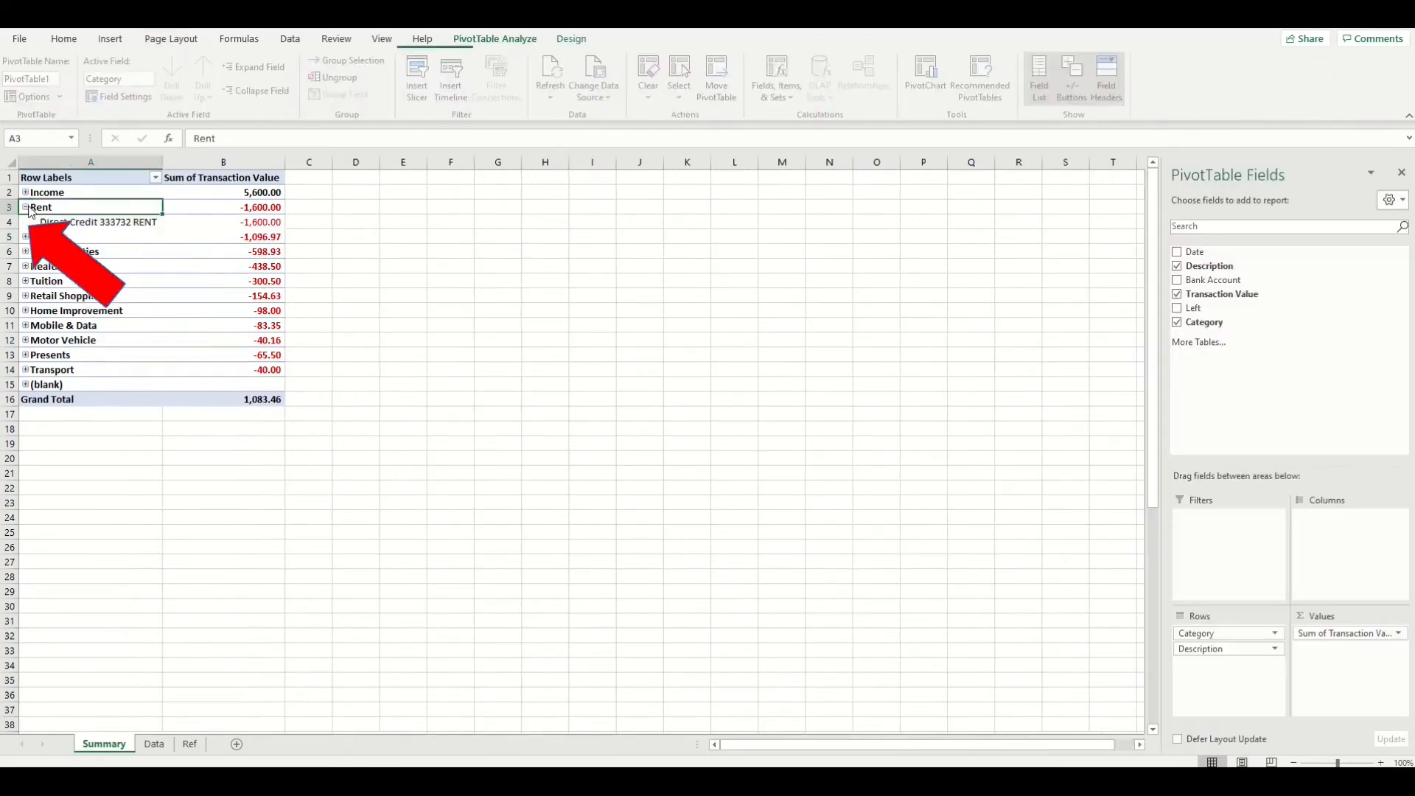
click(26, 208)
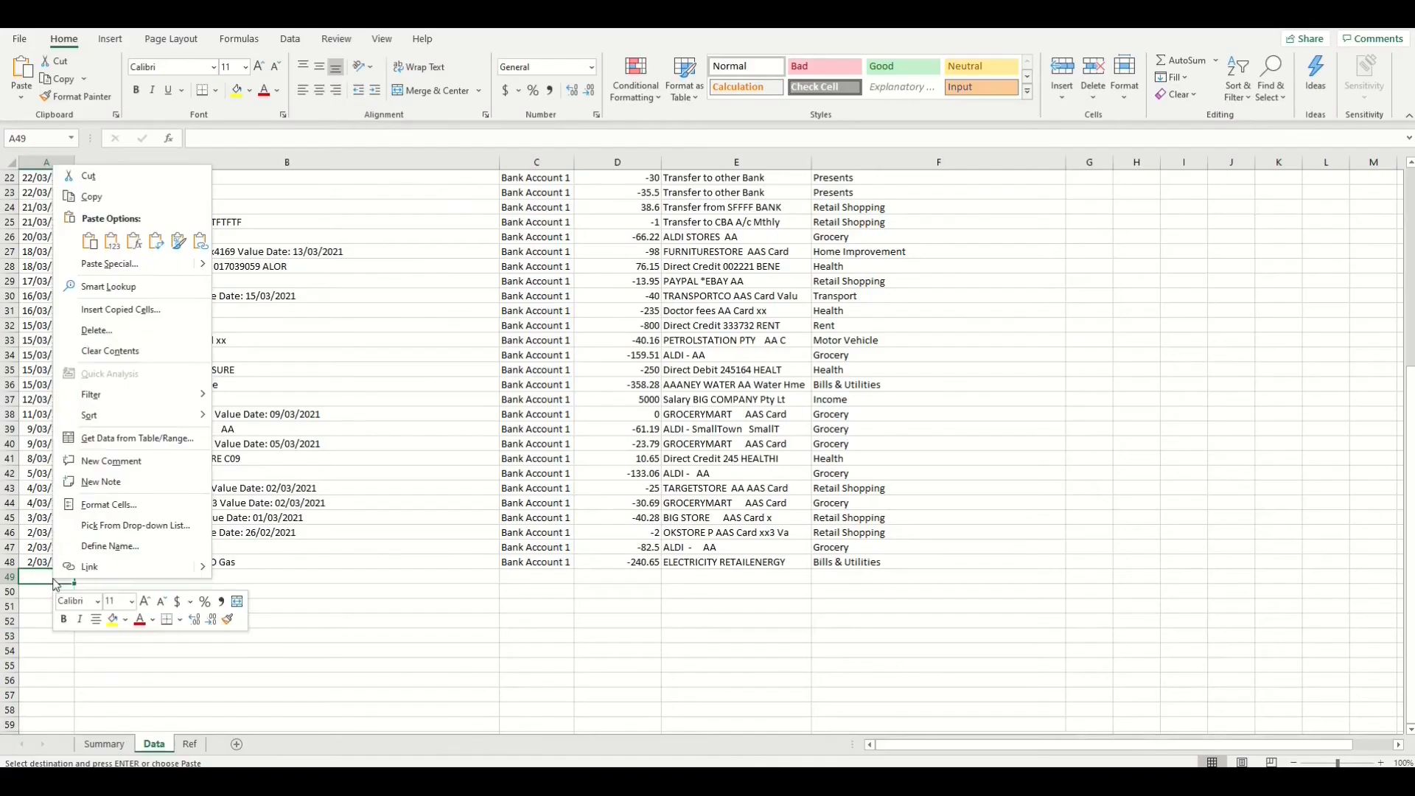
Step: Paste the copied April transactions below the existing records in the Data sheet, starting at A49
click(100, 262)
scroll(193, 551, down, 5)
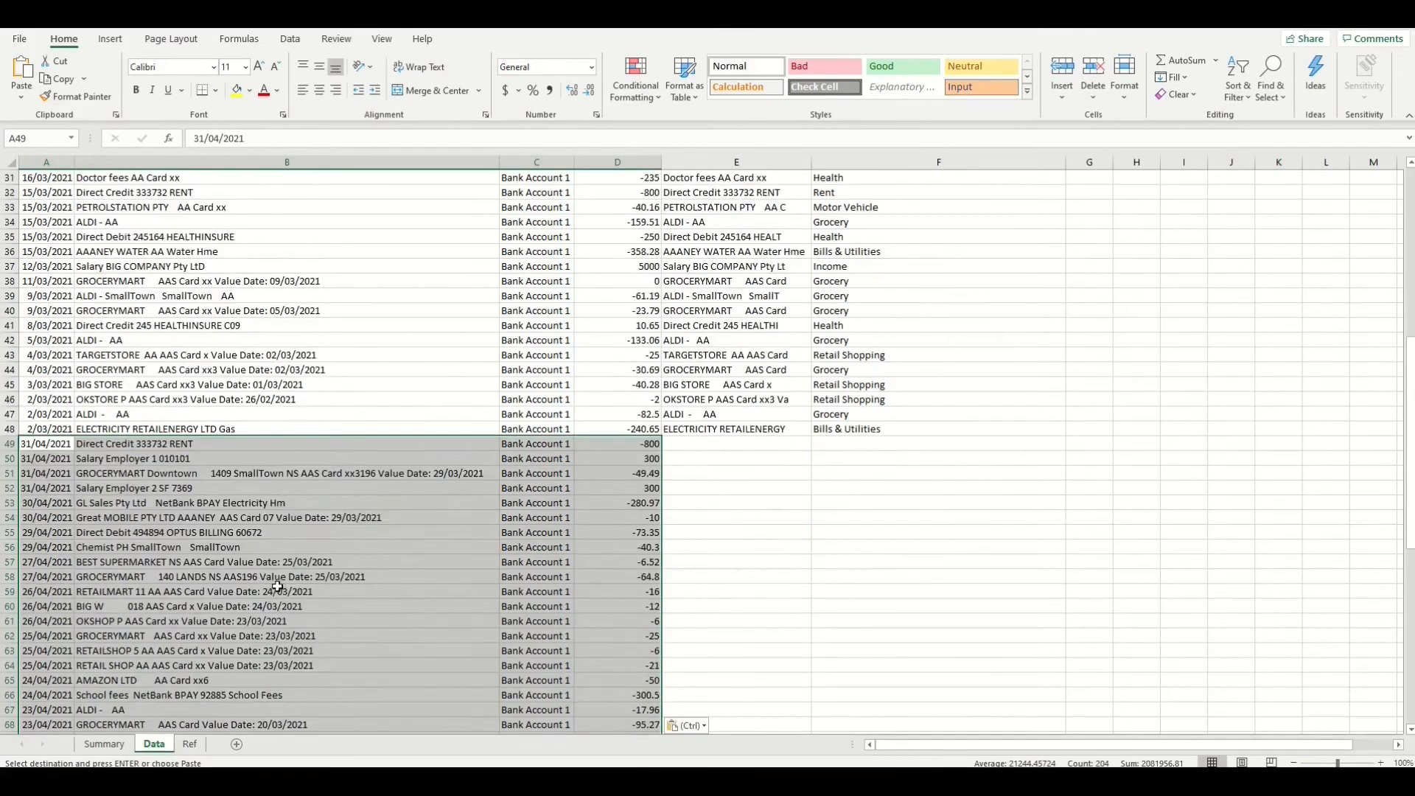
scroll(610, 517, up, 2)
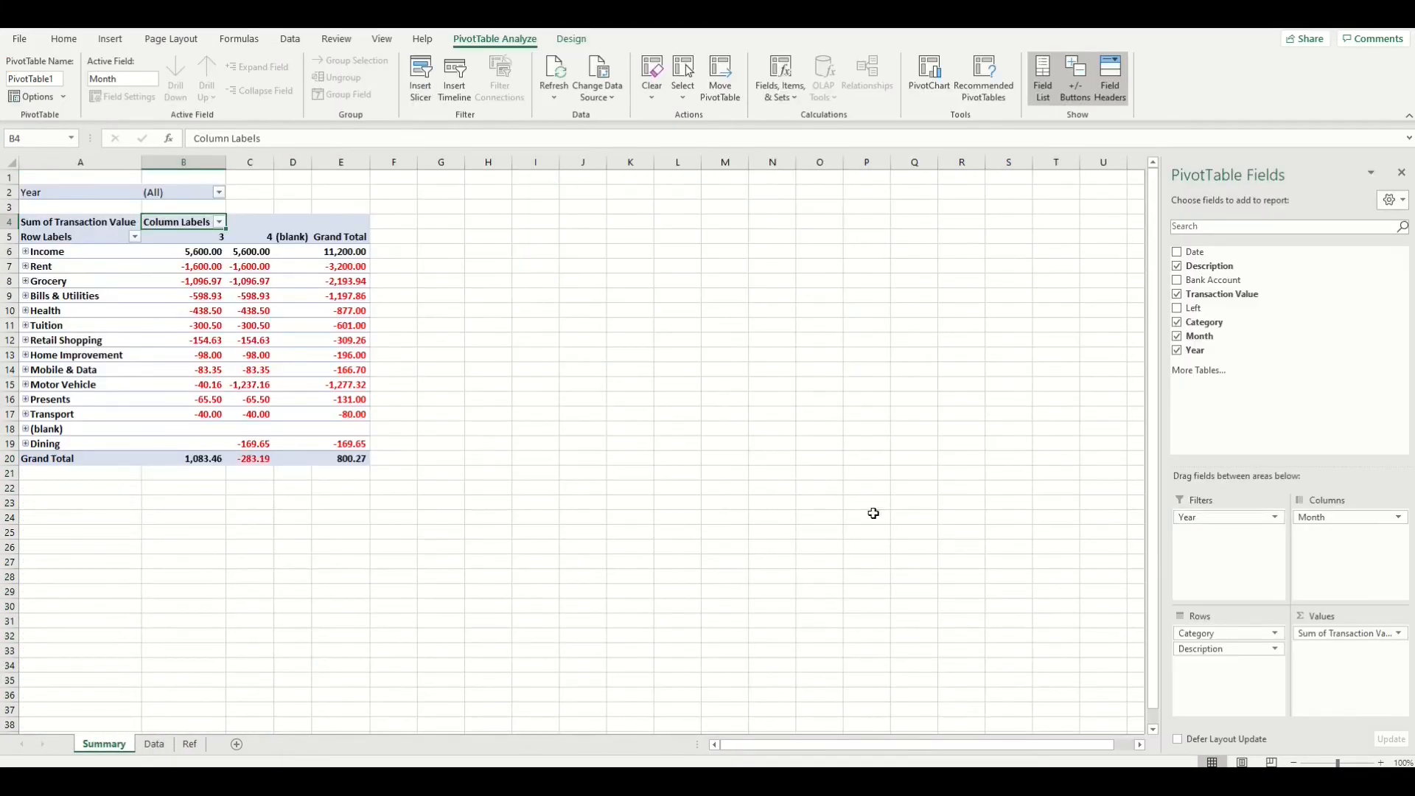
Step: Examine the columns for months 3 and 4 in the Summary PivotTable
mouse_move(272, 266)
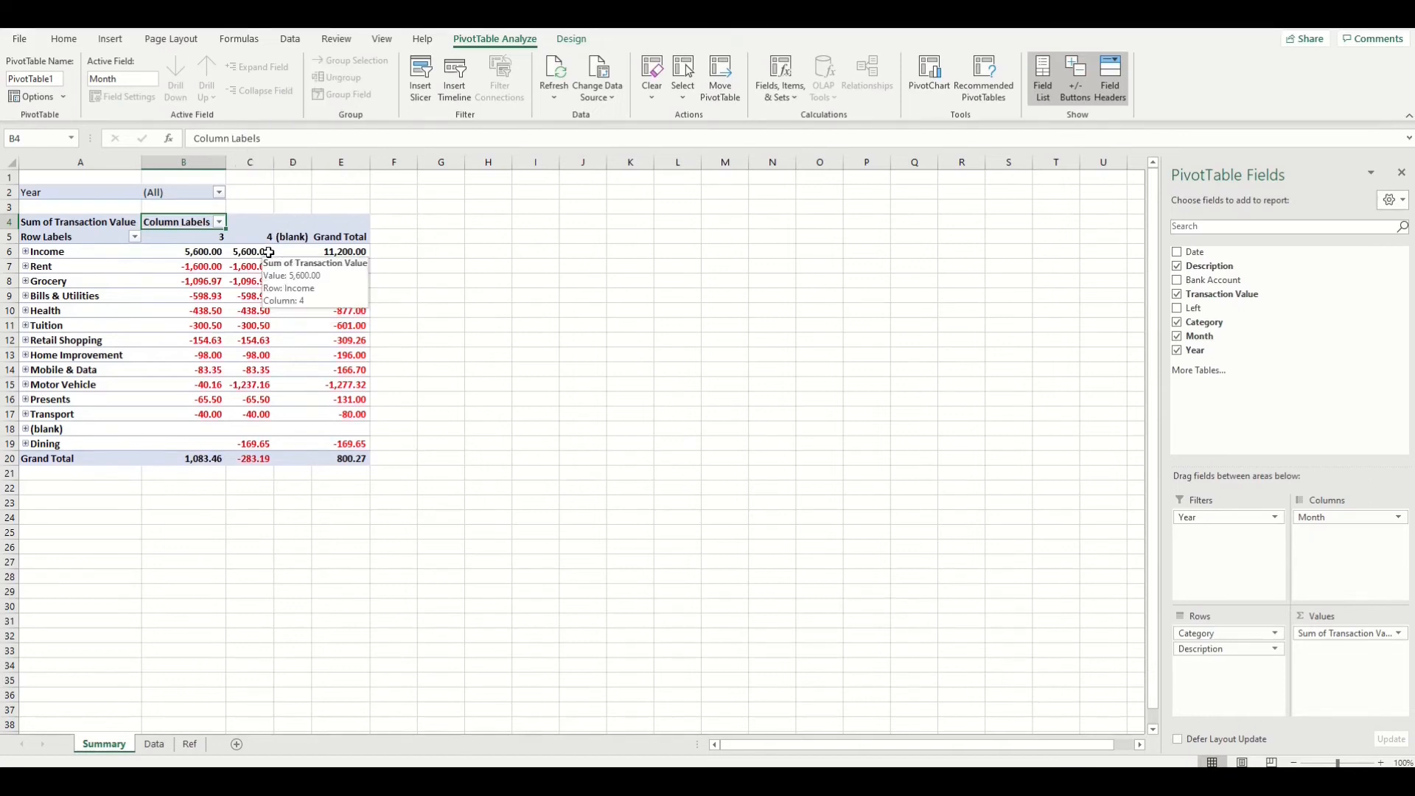
click(198, 243)
click(255, 237)
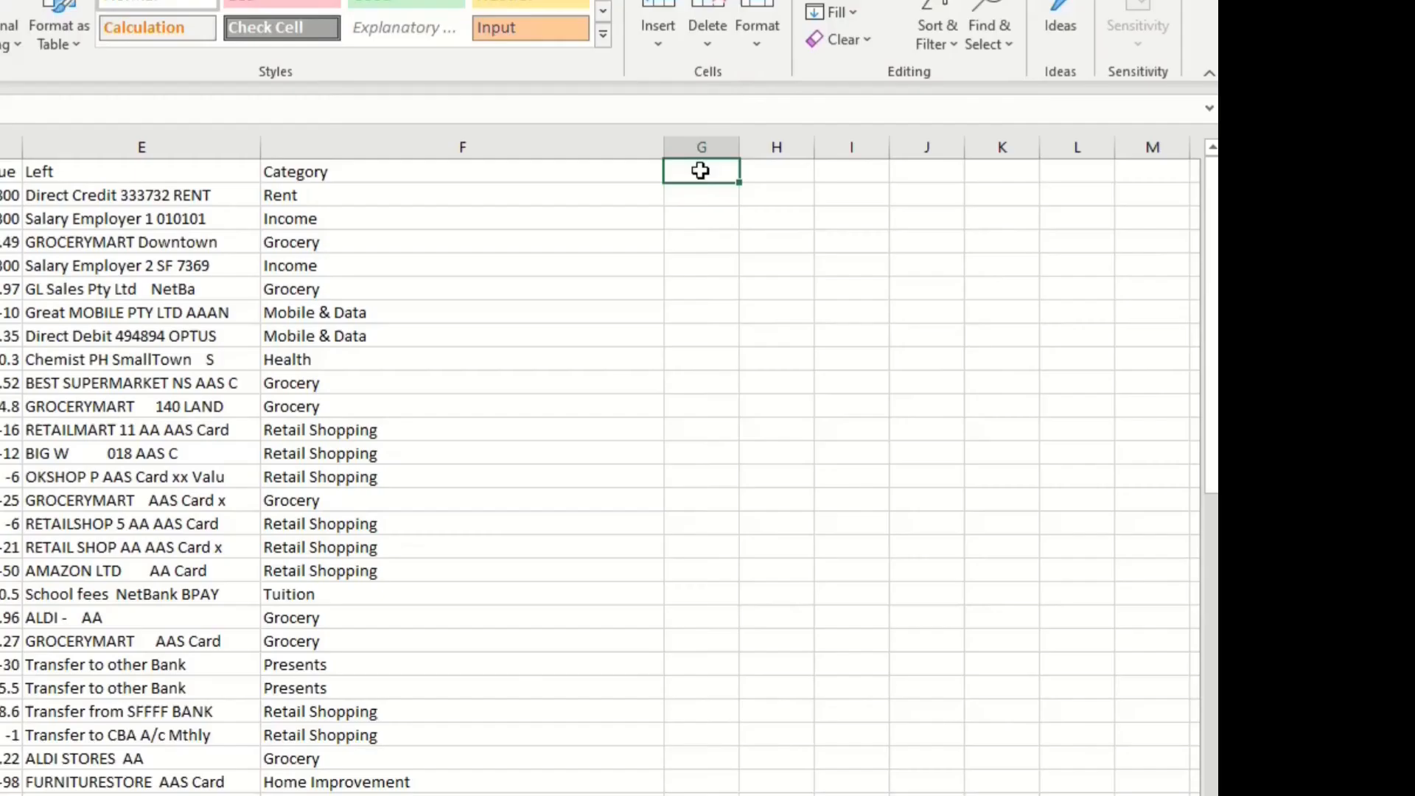
Step: Add the header Month in G1 of the Data sheet and enter the formula =MONTH(A2) in G2
text(Month)
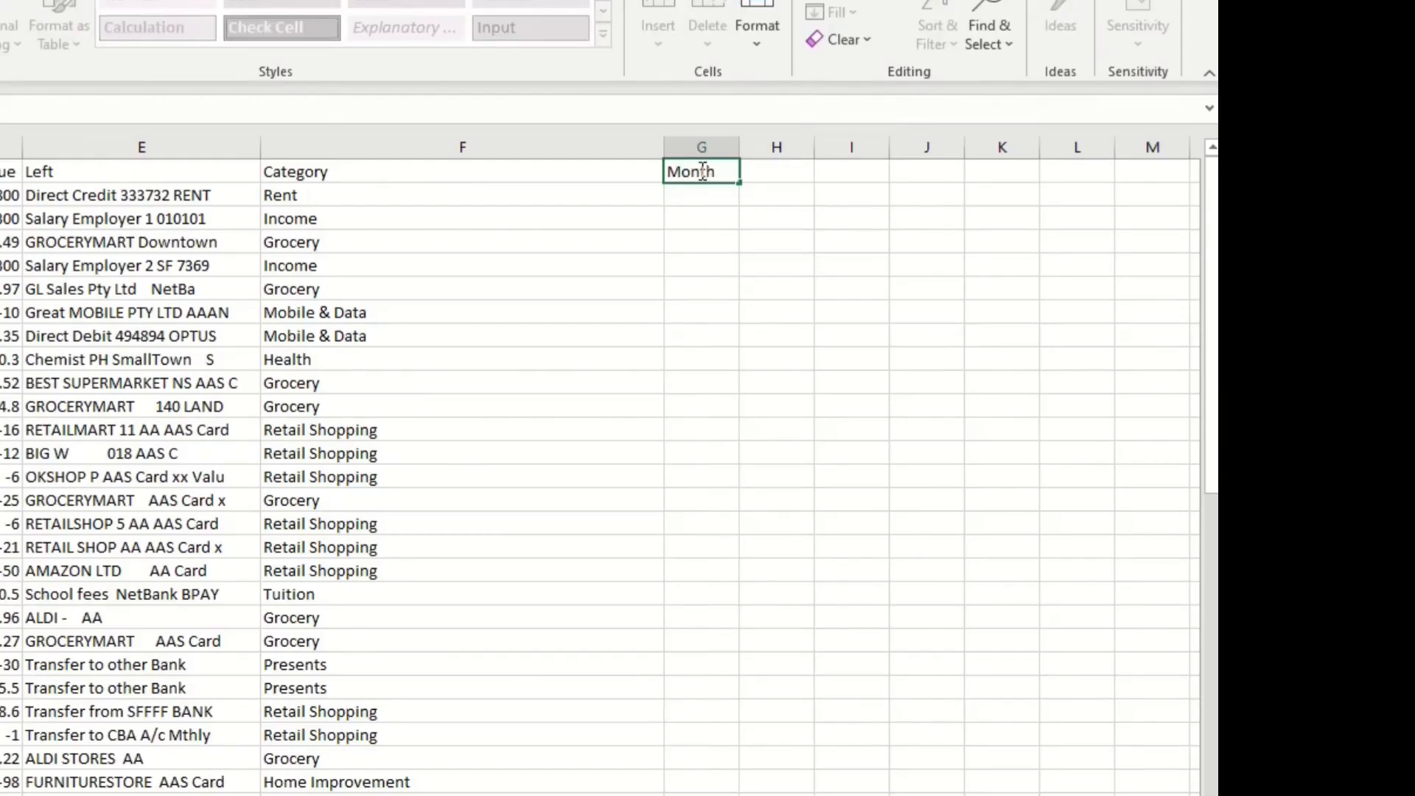
key(Return)
text(=)
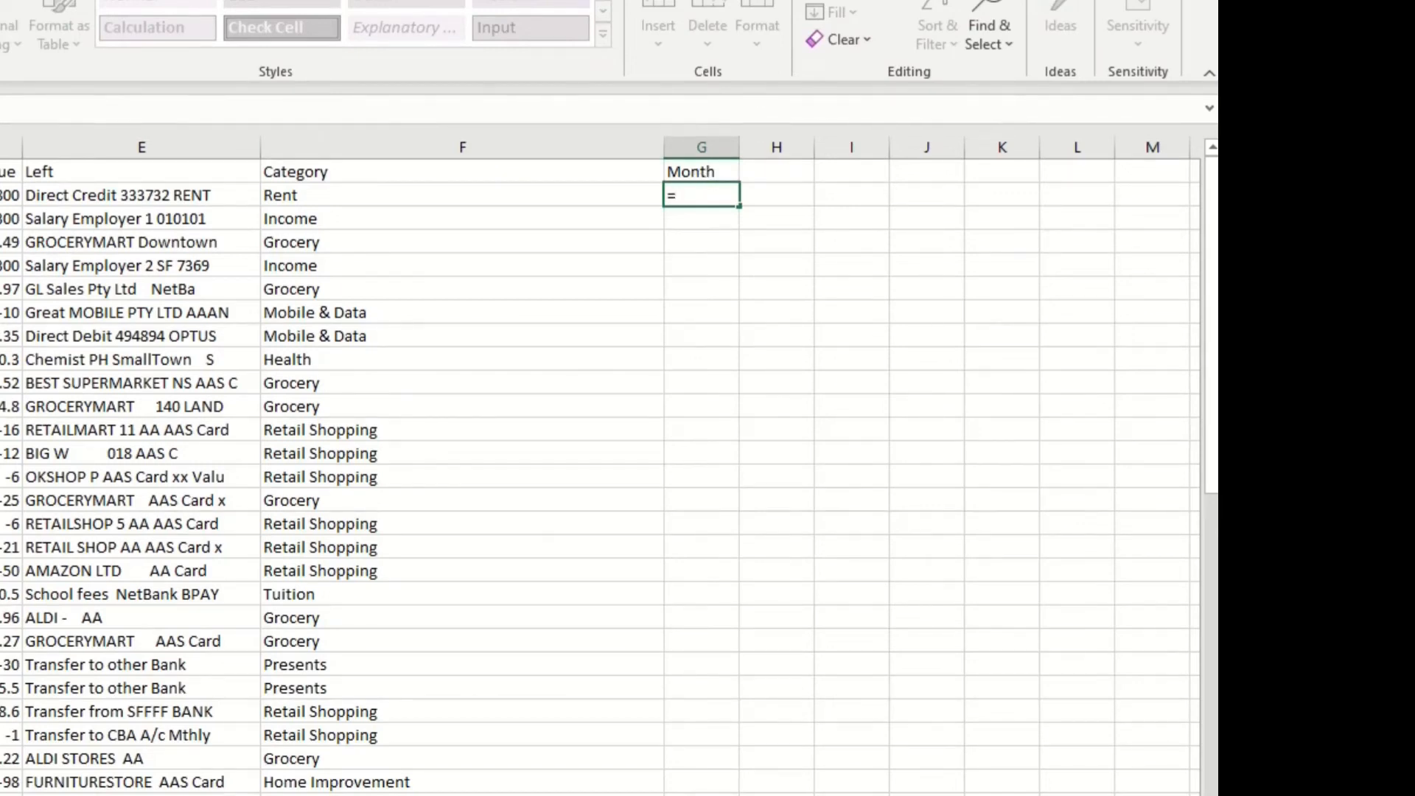
text(Month)
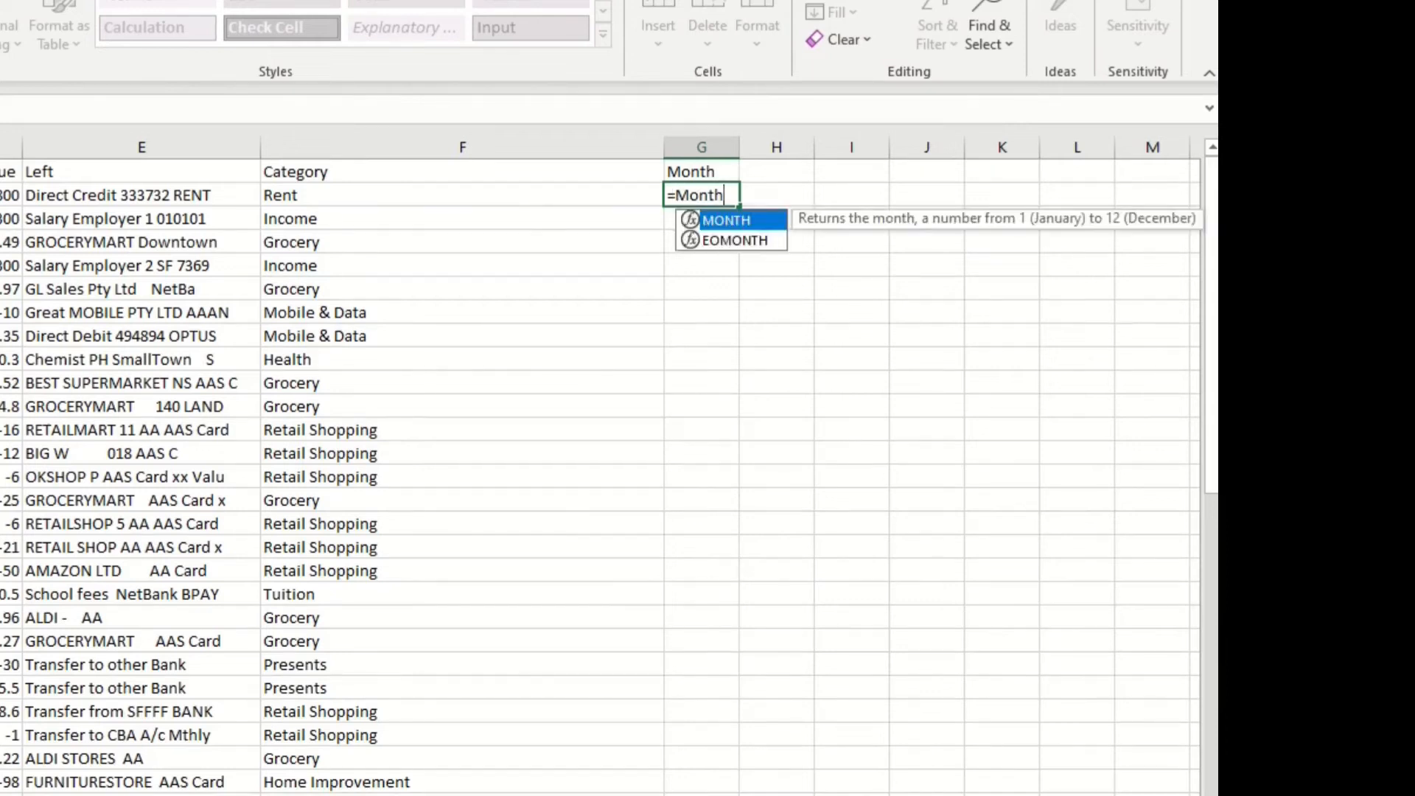
text(()
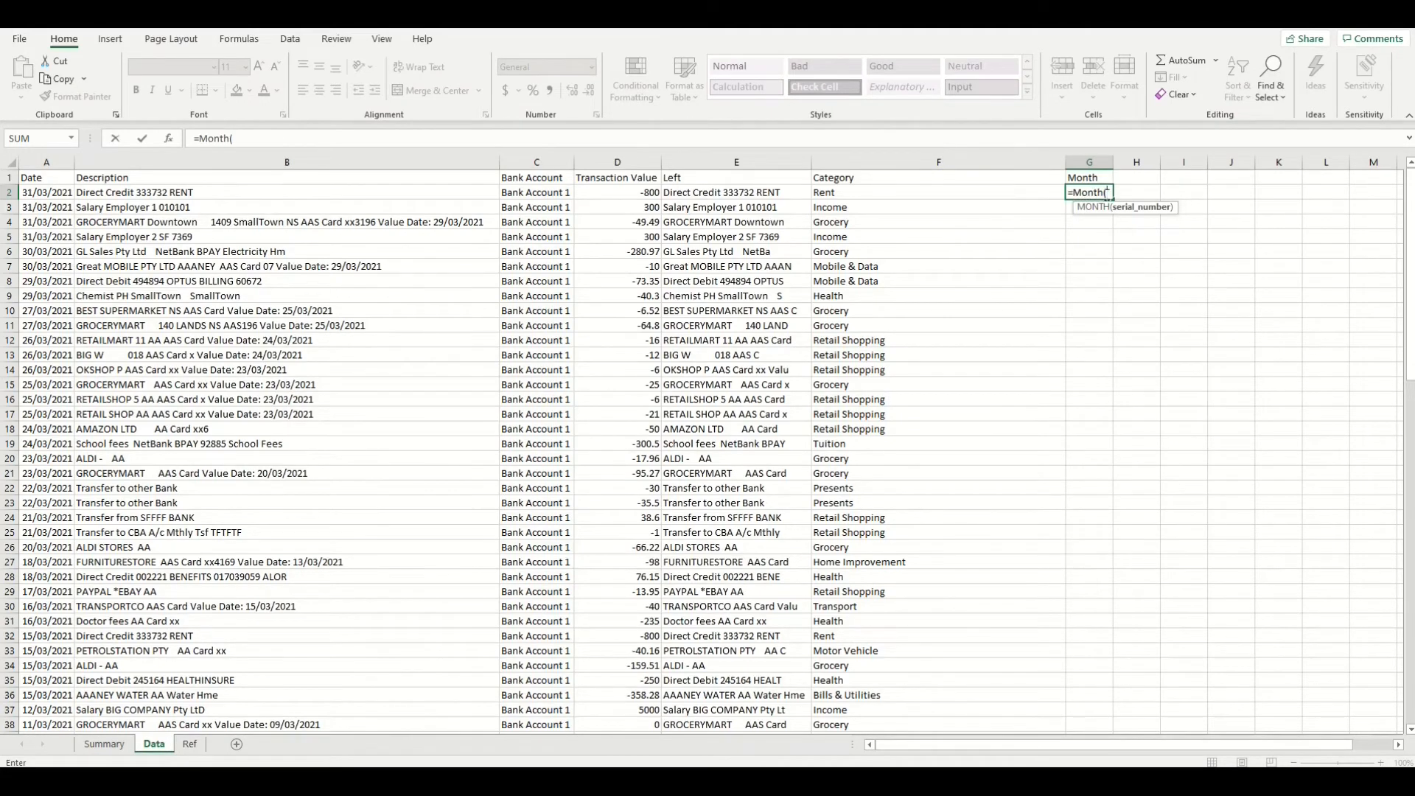
click(56, 192)
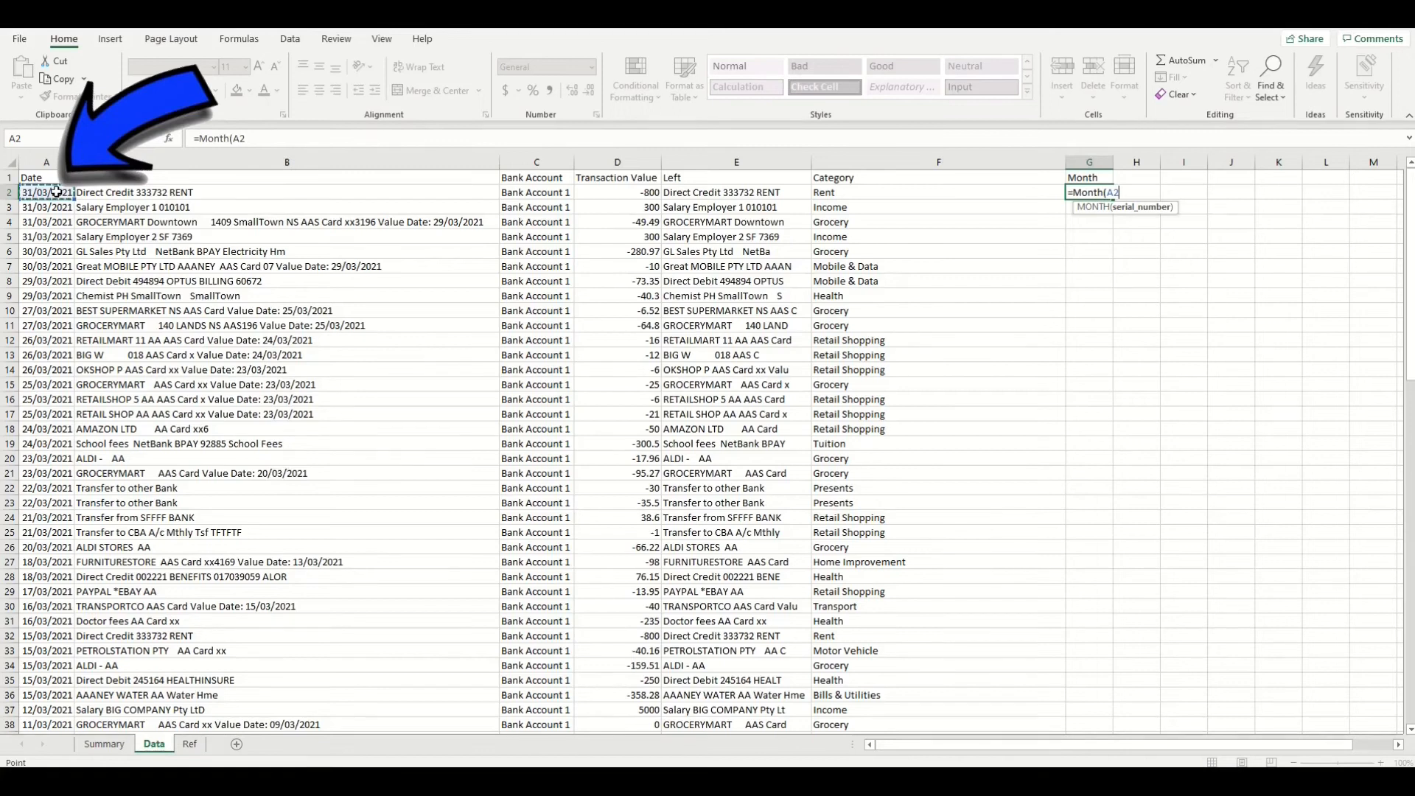
key(Return)
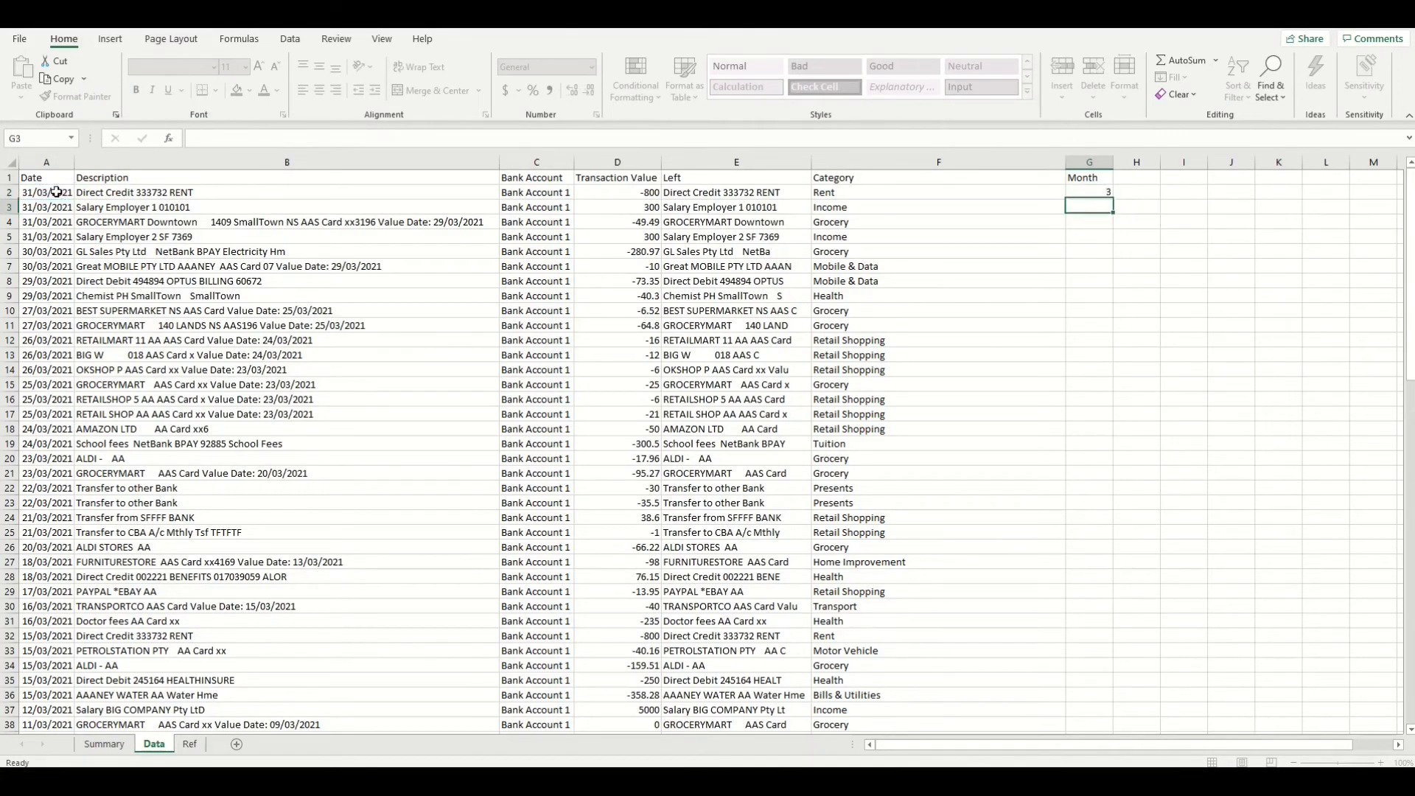
Step: Fill the MONTH formula from G2 down column G for all transactions and check the March and April rows
click(1089, 193)
drag(1111, 199, 1111, 201)
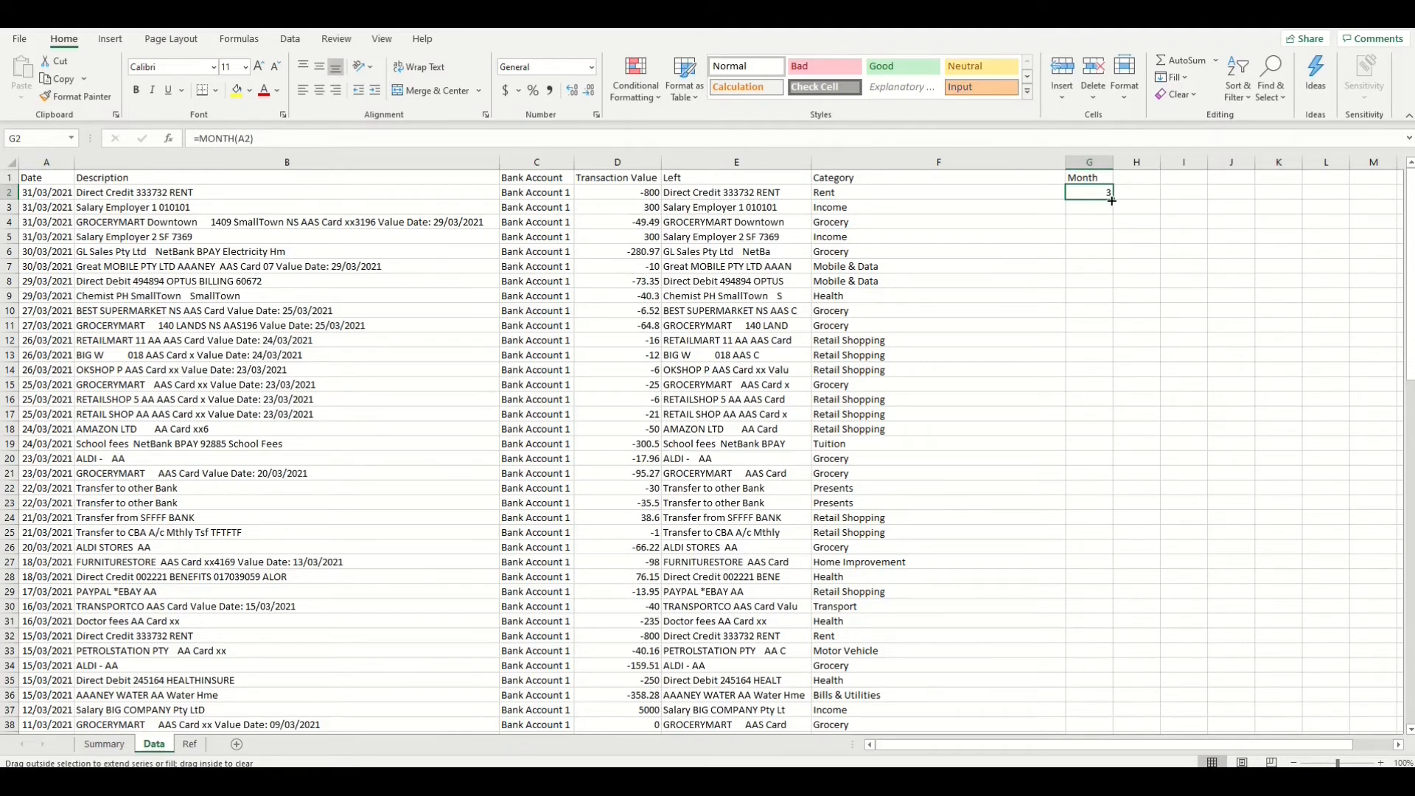
drag(1111, 201, 1106, 730)
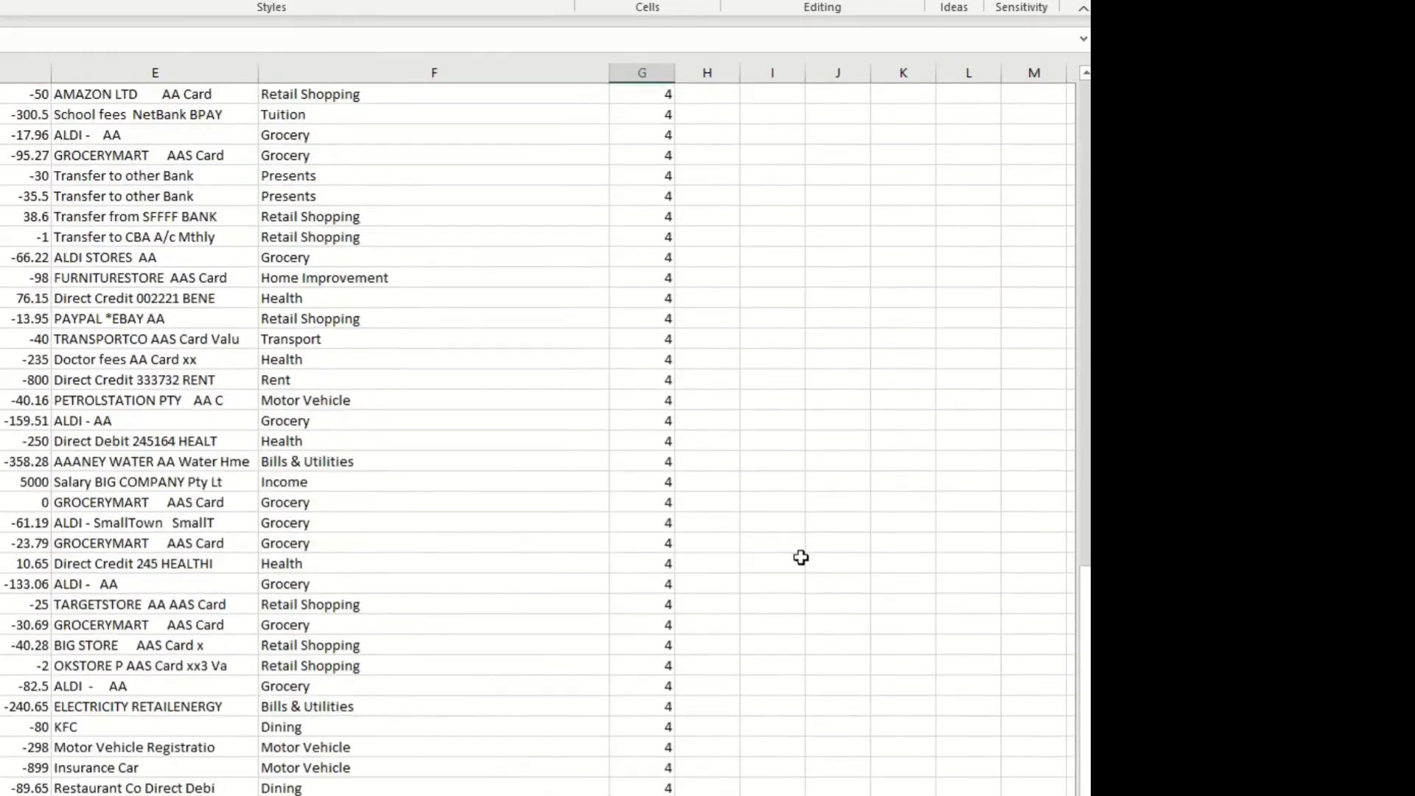
click(667, 375)
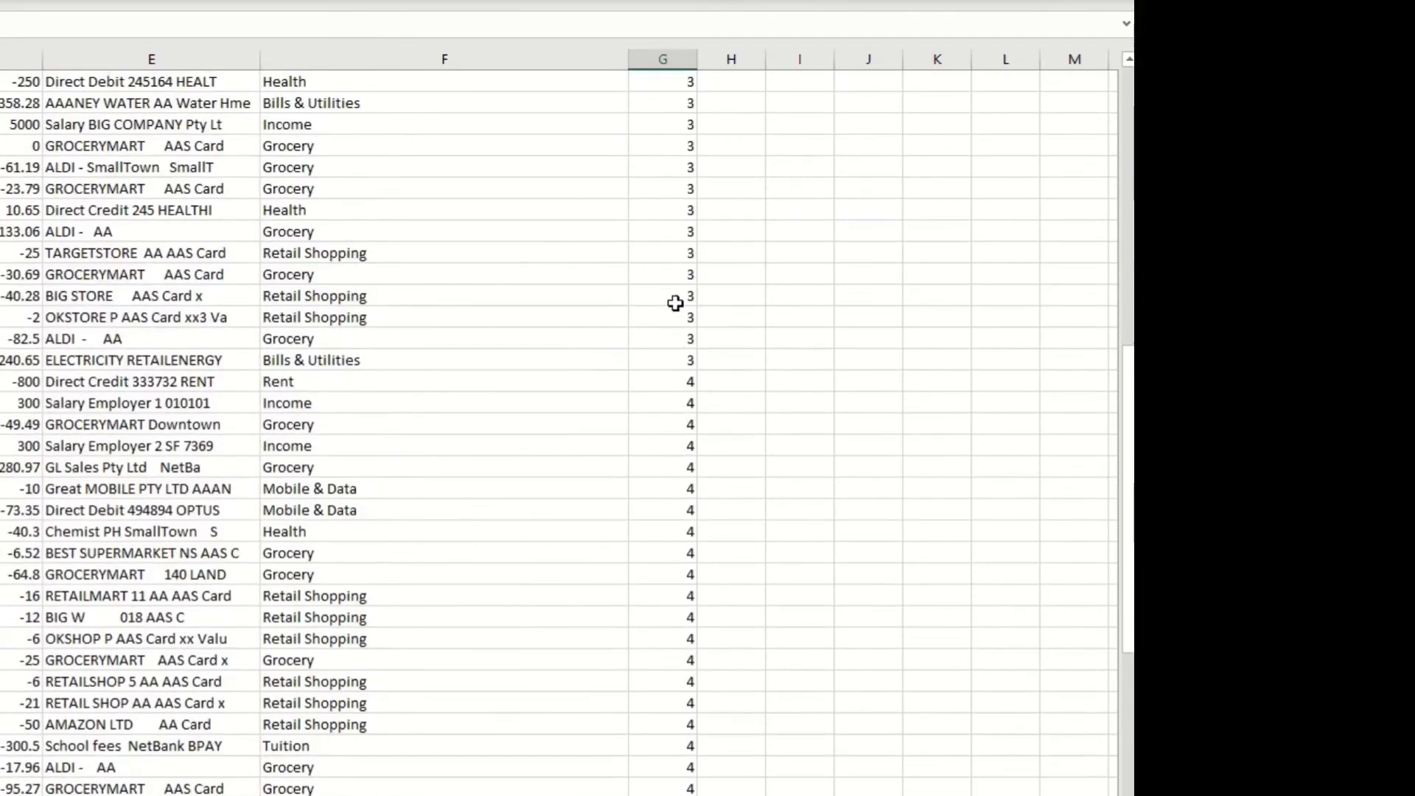
click(1098, 388)
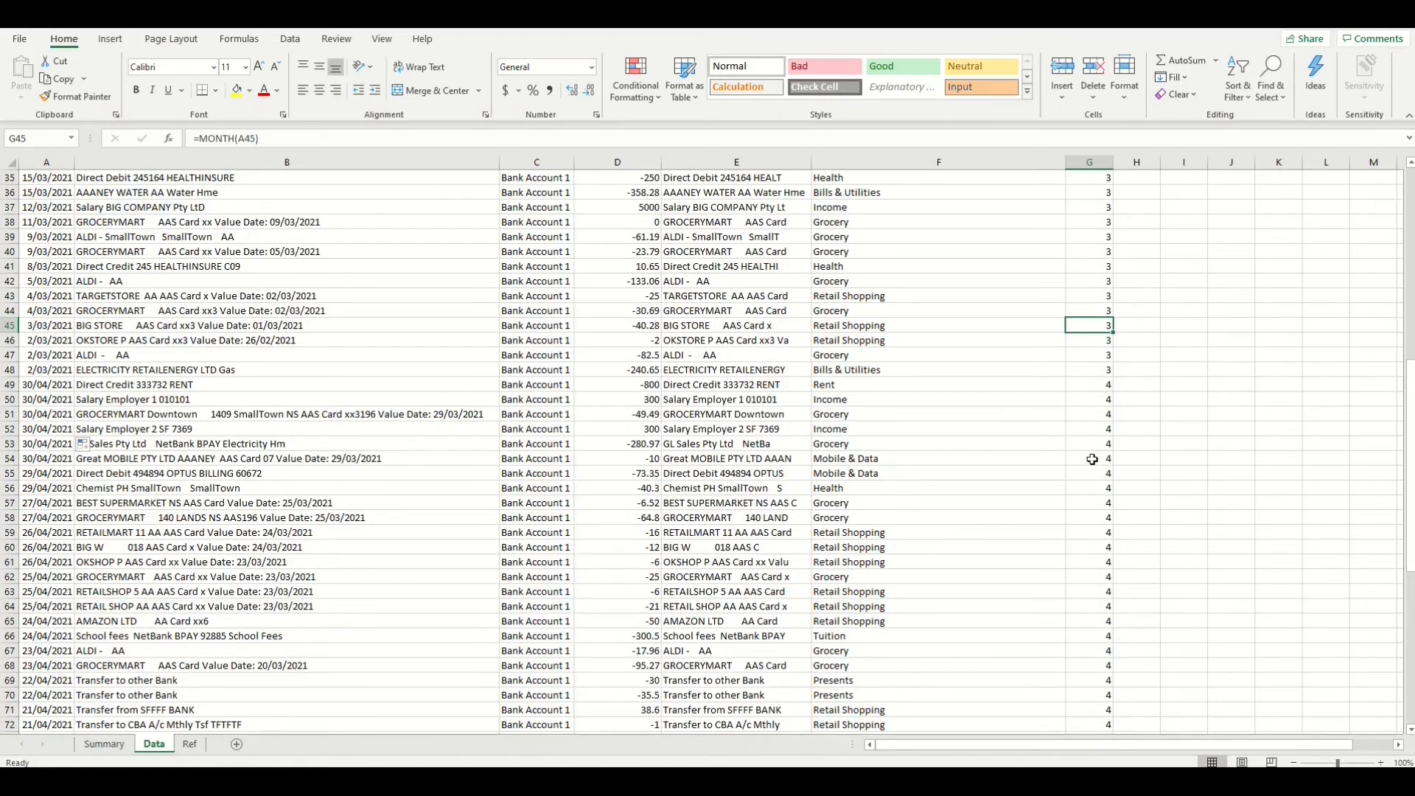
Step: Add the header Year in H1 of the Data sheet and enter the formula =YEAR(A2) in H2
scroll(1092, 458, up, 12)
click(1132, 181)
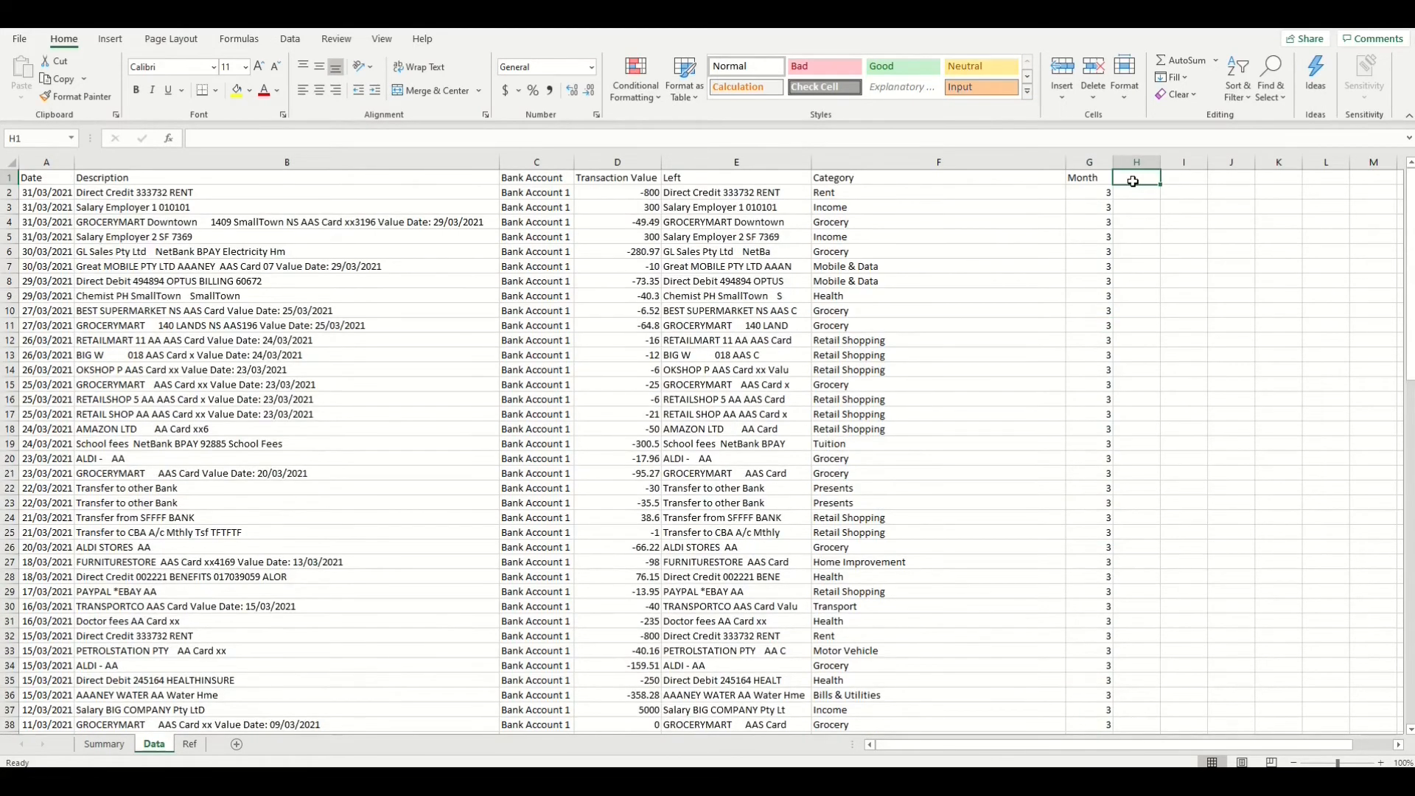
text(Year)
key(Return)
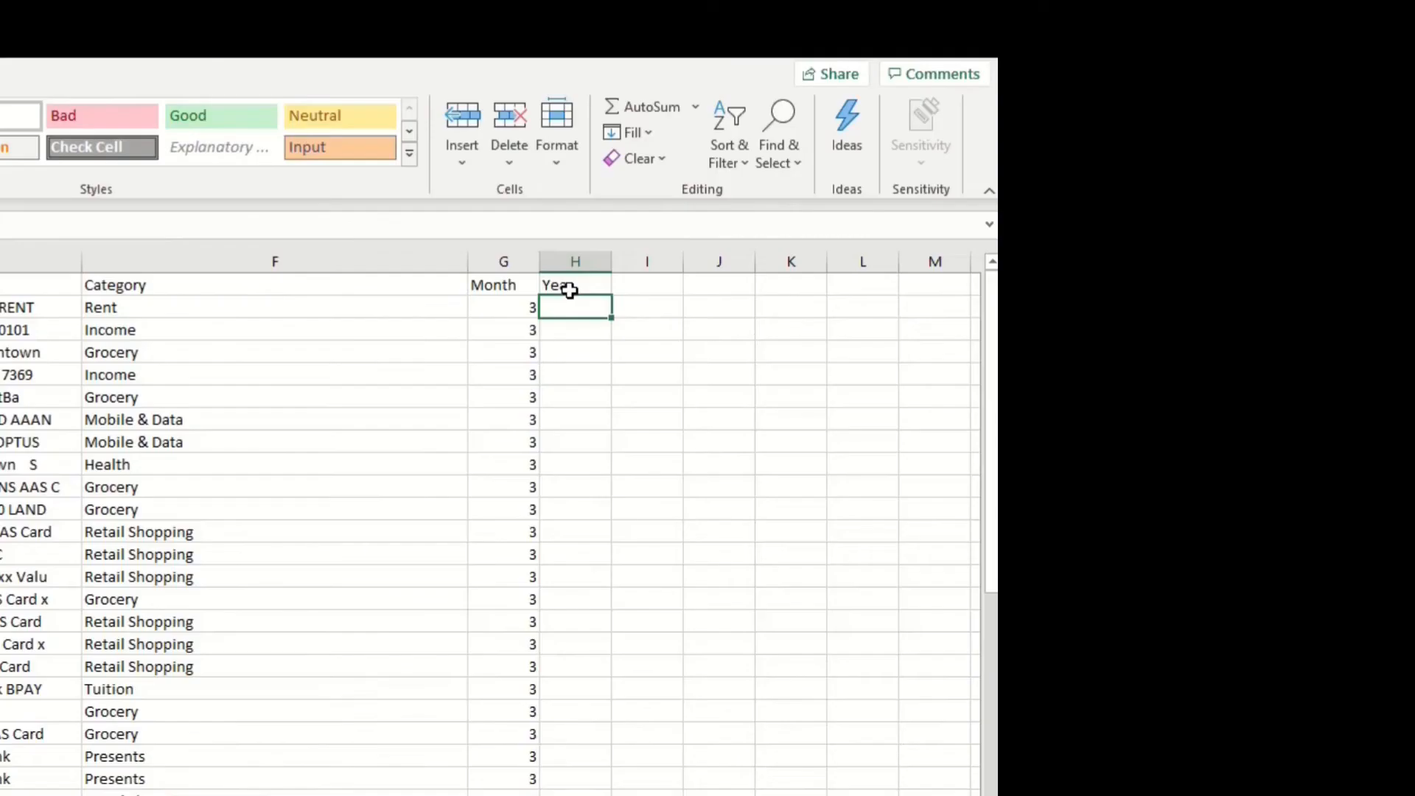
text(Year()
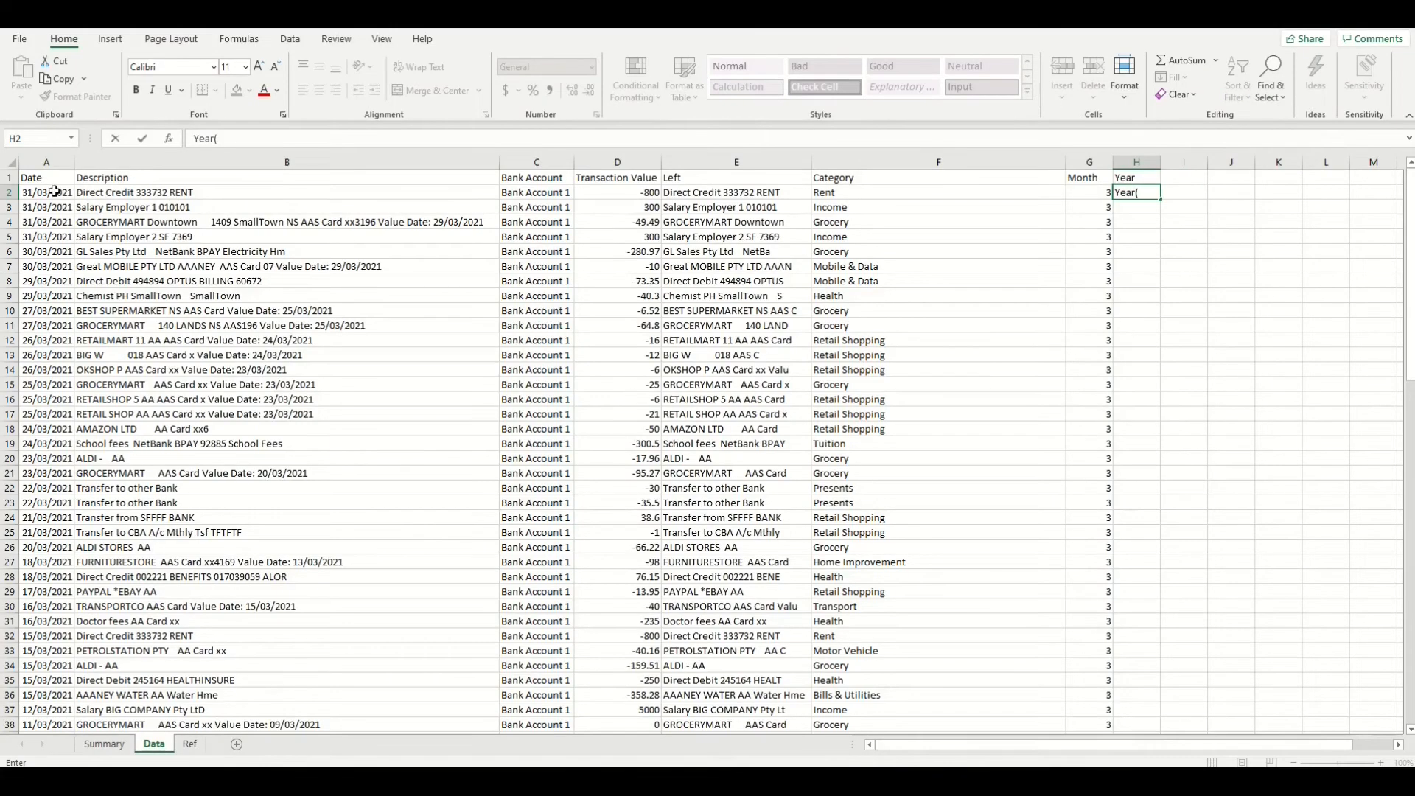
click(54, 192)
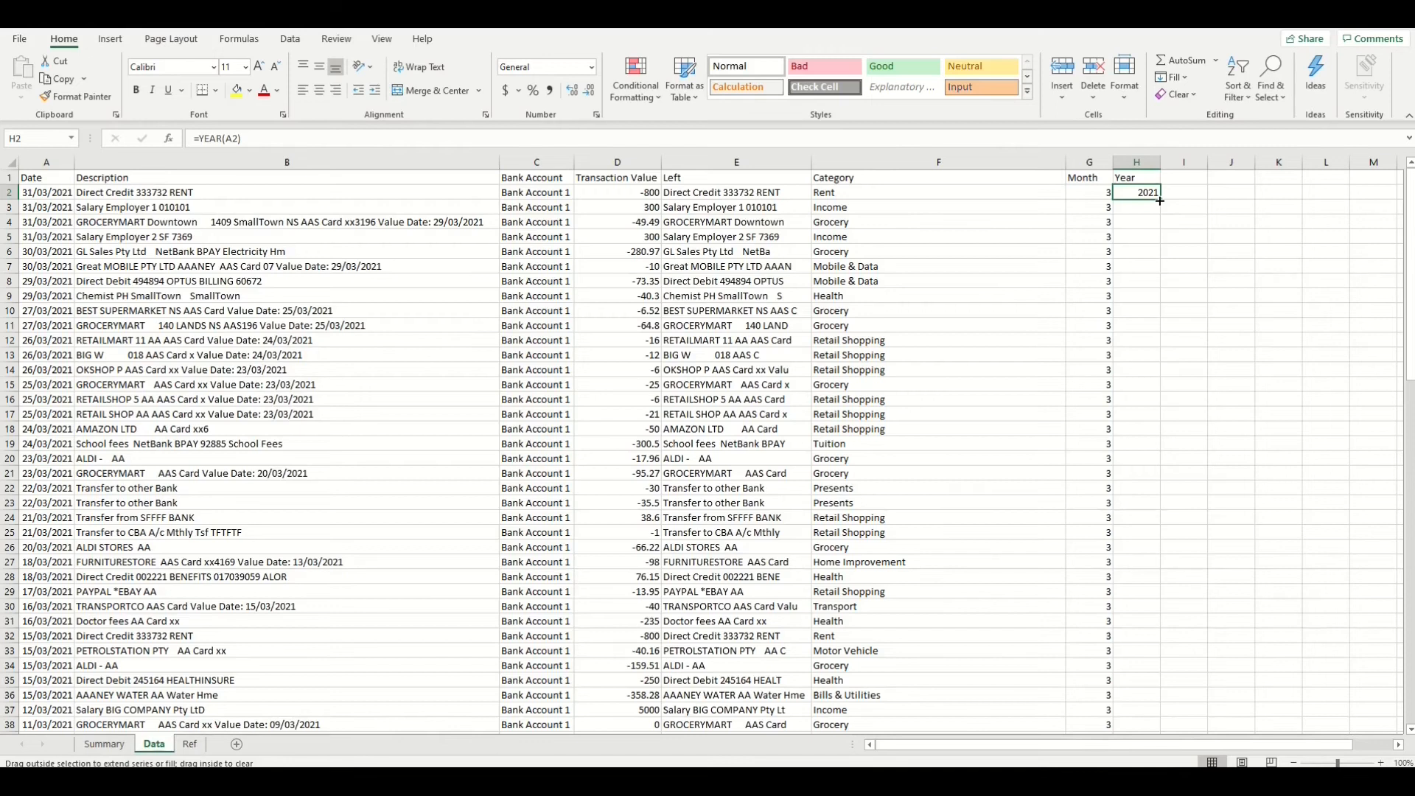
Step: Fill the YEAR formula from H2 down column H to the last transaction in row 99 and check the rows
drag(1159, 200, 1147, 711)
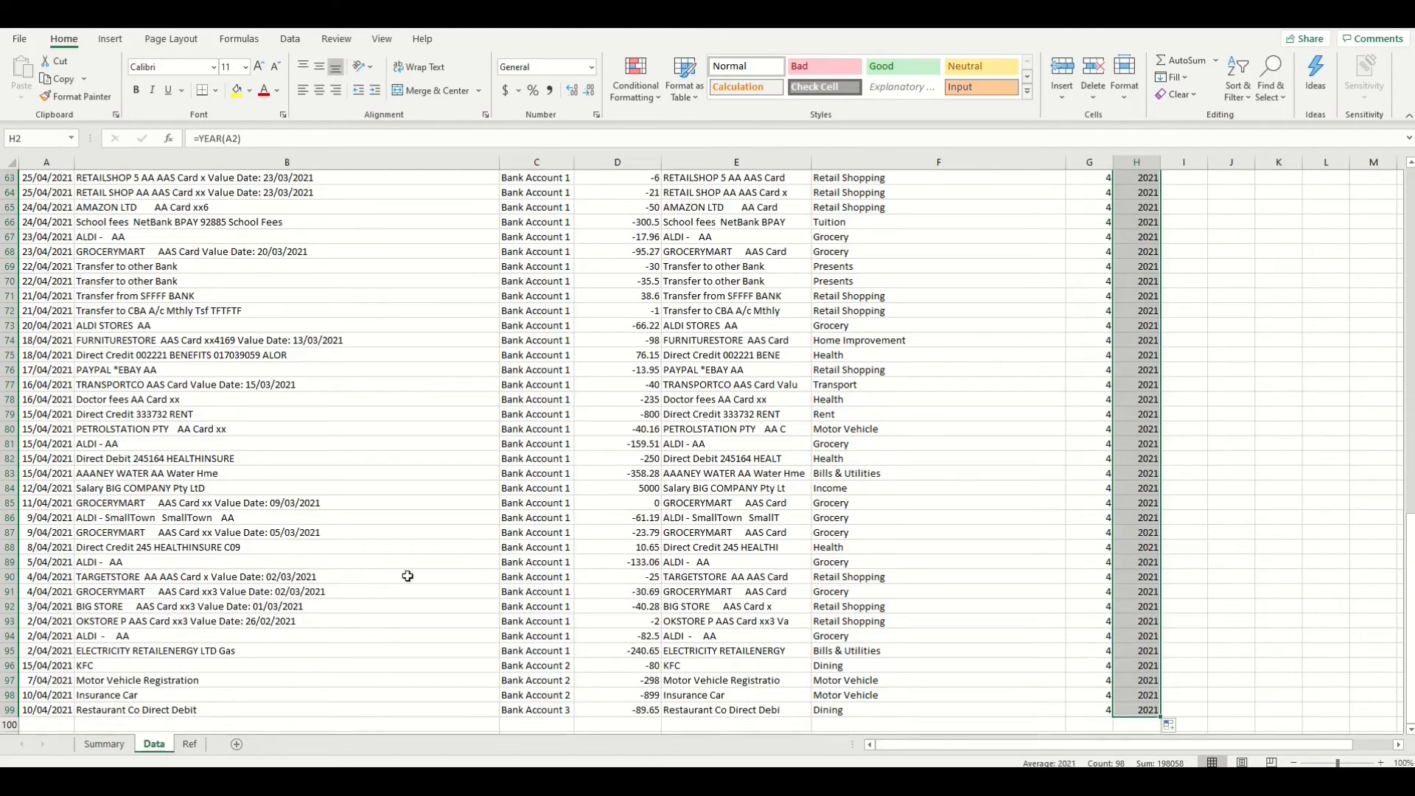
scroll(1141, 634, down, 1)
scroll(1141, 574, up, 15)
scroll(1142, 574, up, 7)
Step: Change the data source of the Summary PivotTable to columns A through H of the Data sheet
click(104, 743)
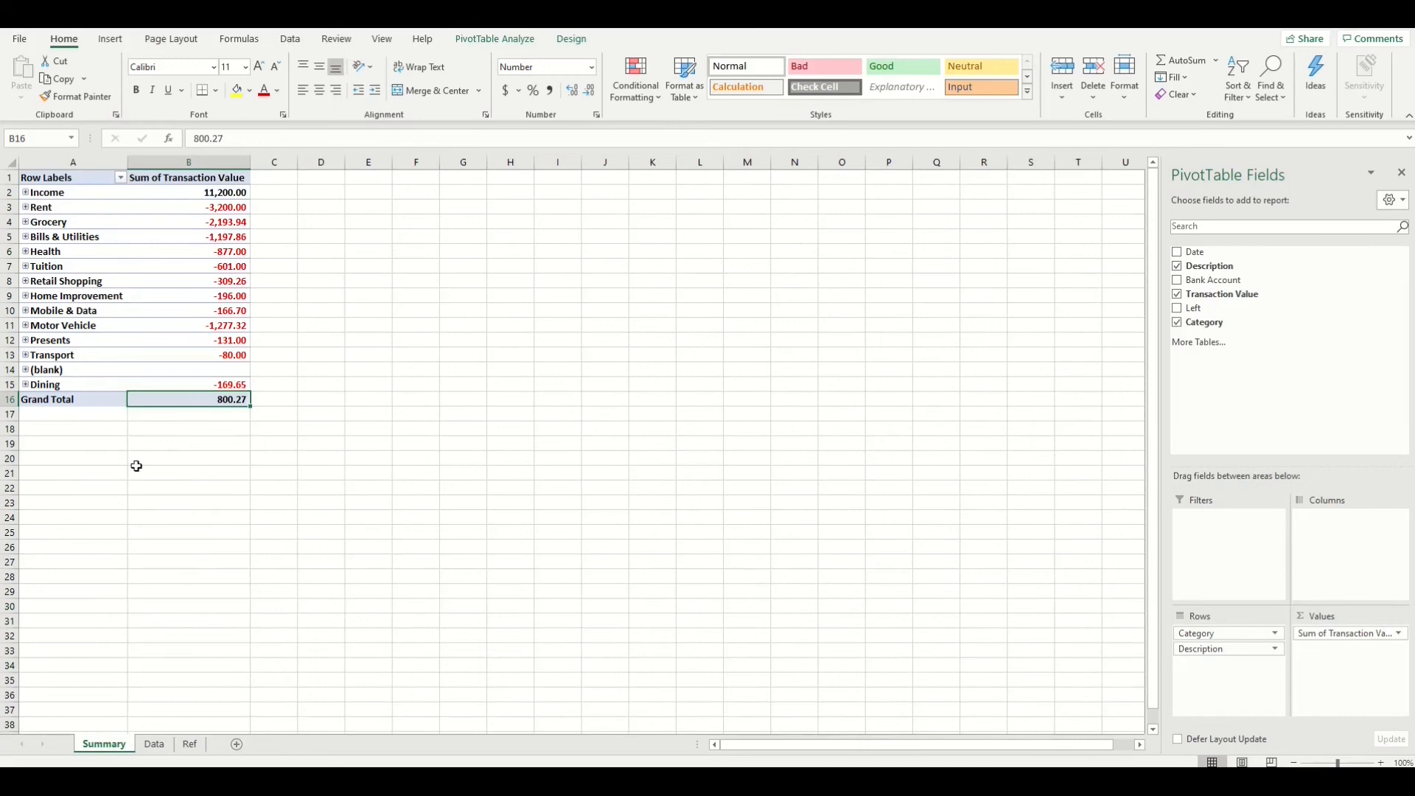
click(89, 196)
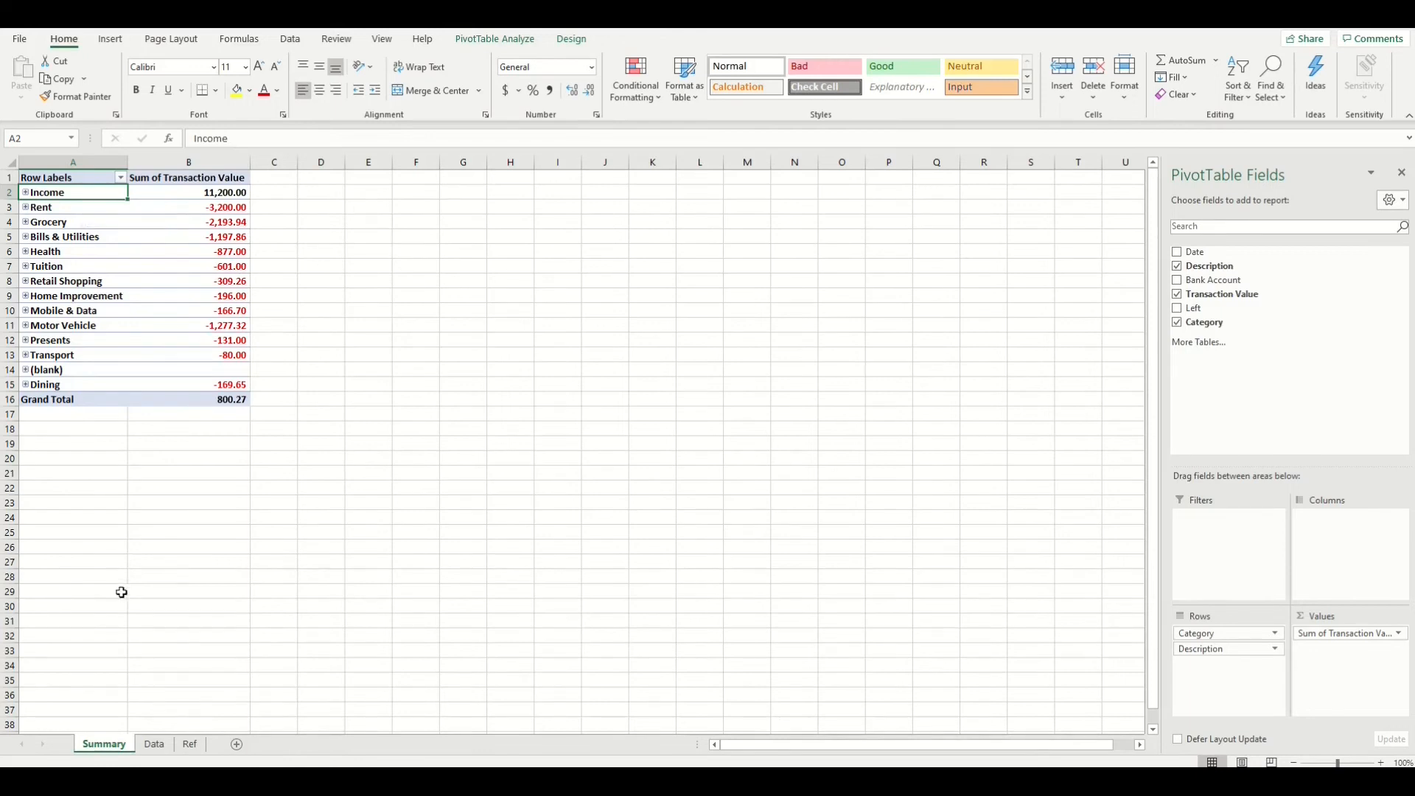
click(495, 38)
click(599, 94)
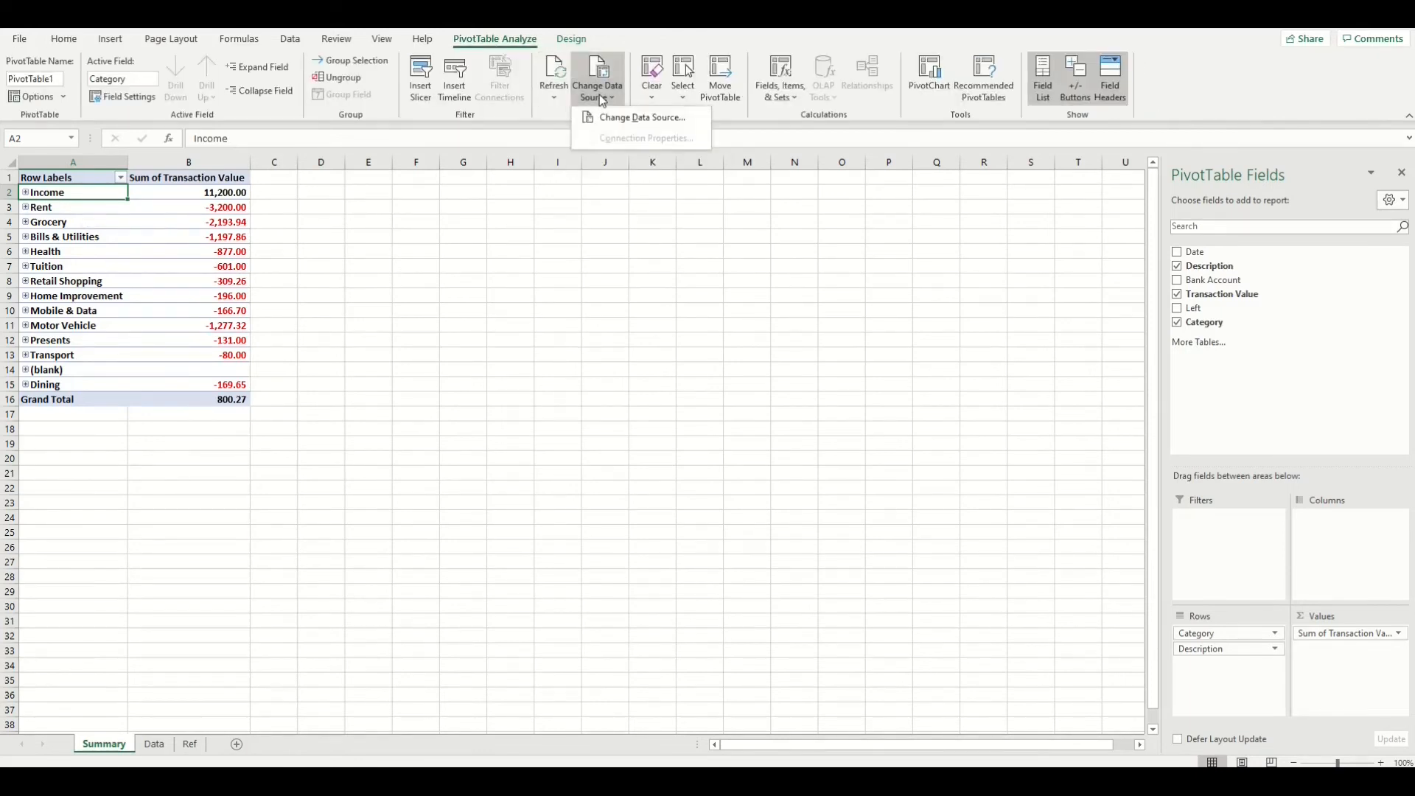
click(605, 113)
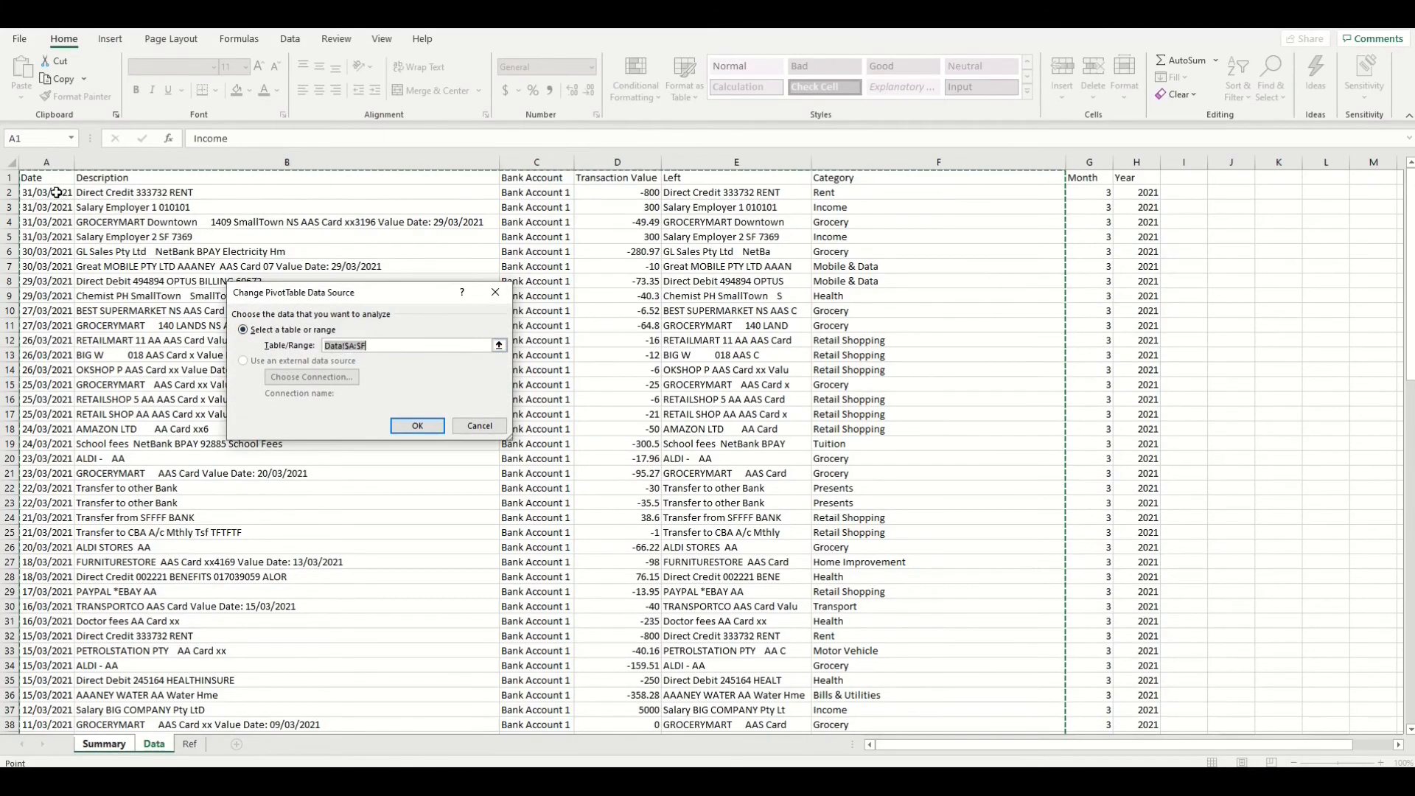
drag(46, 162, 1131, 206)
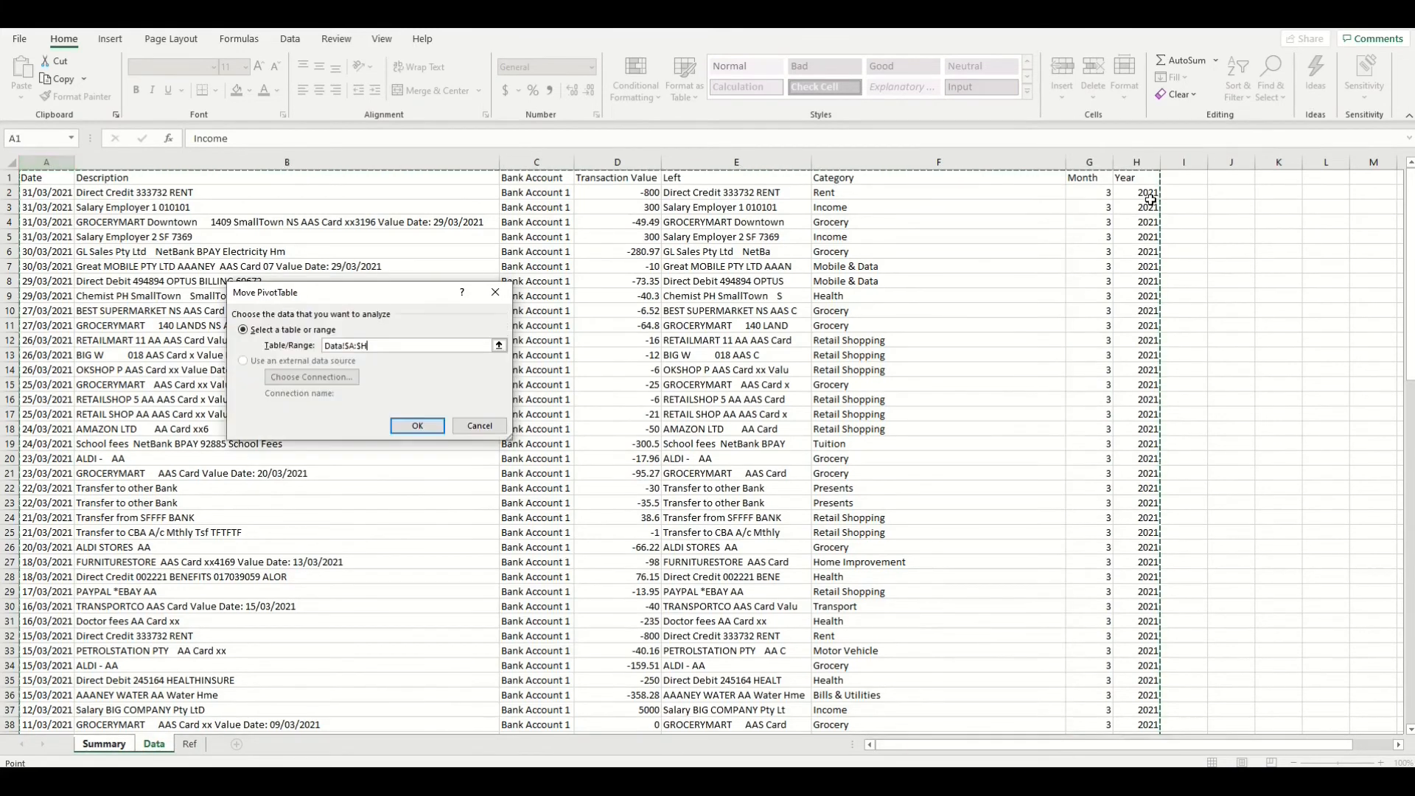
click(416, 425)
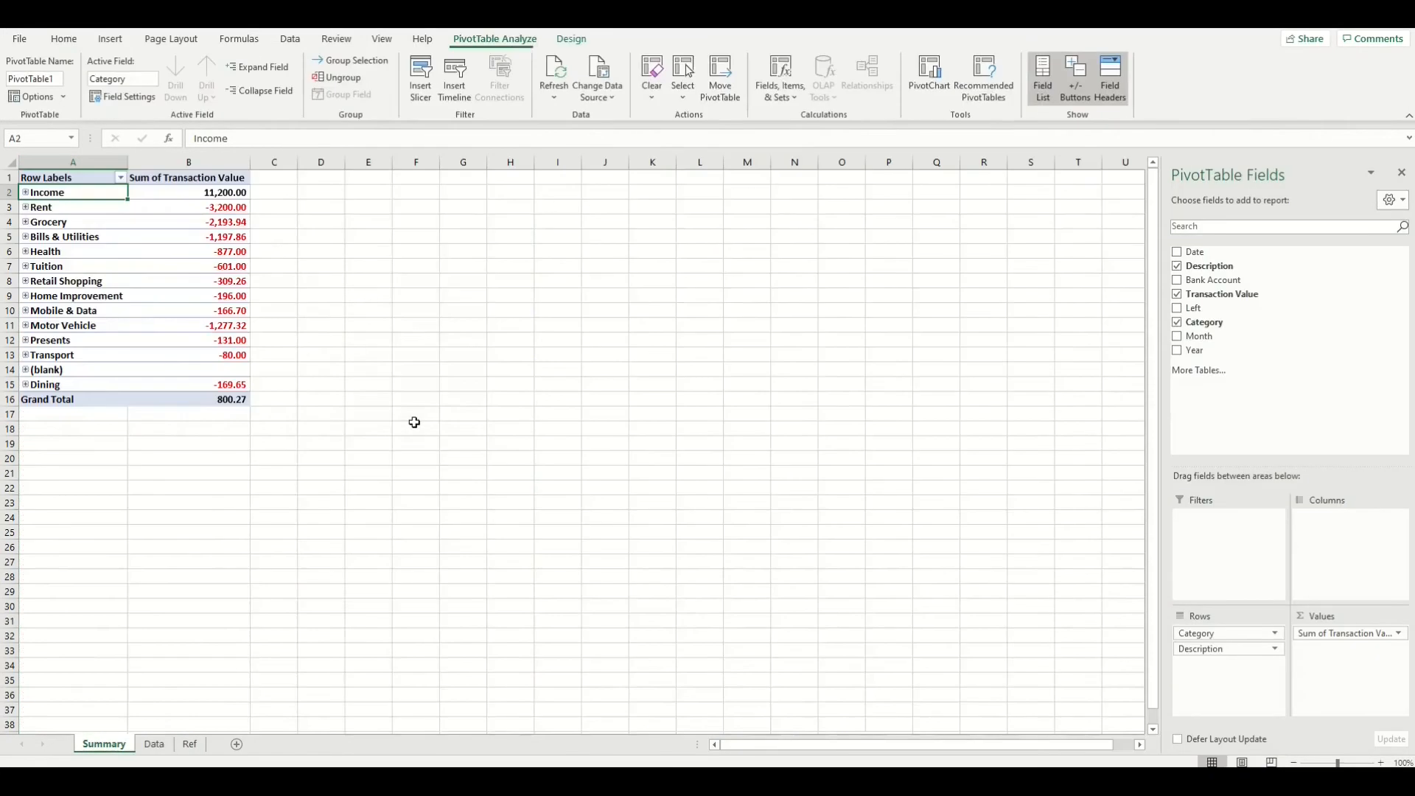
Step: Refresh the Summary PivotTable and add the Month and Year fields as report filters
click(156, 194)
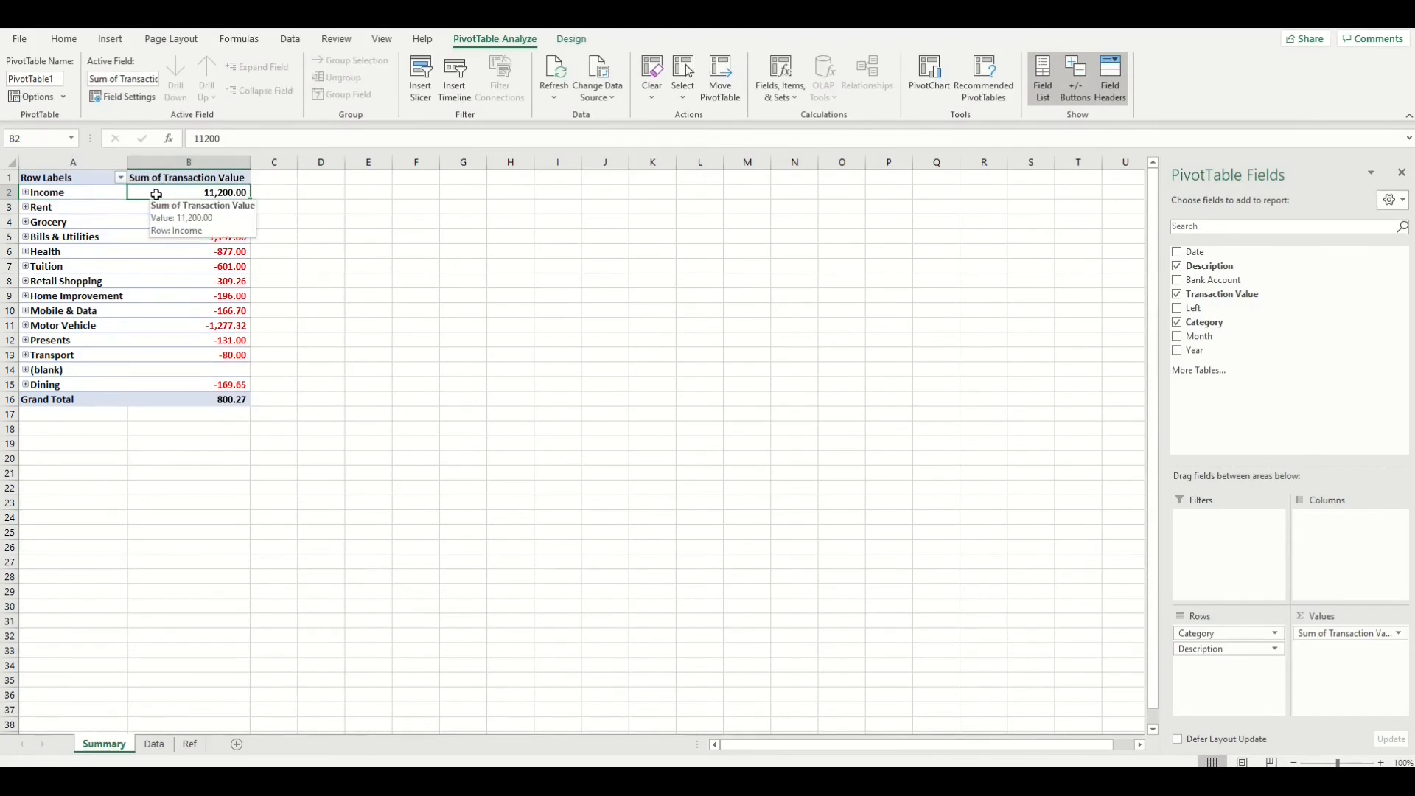
right_click(157, 194)
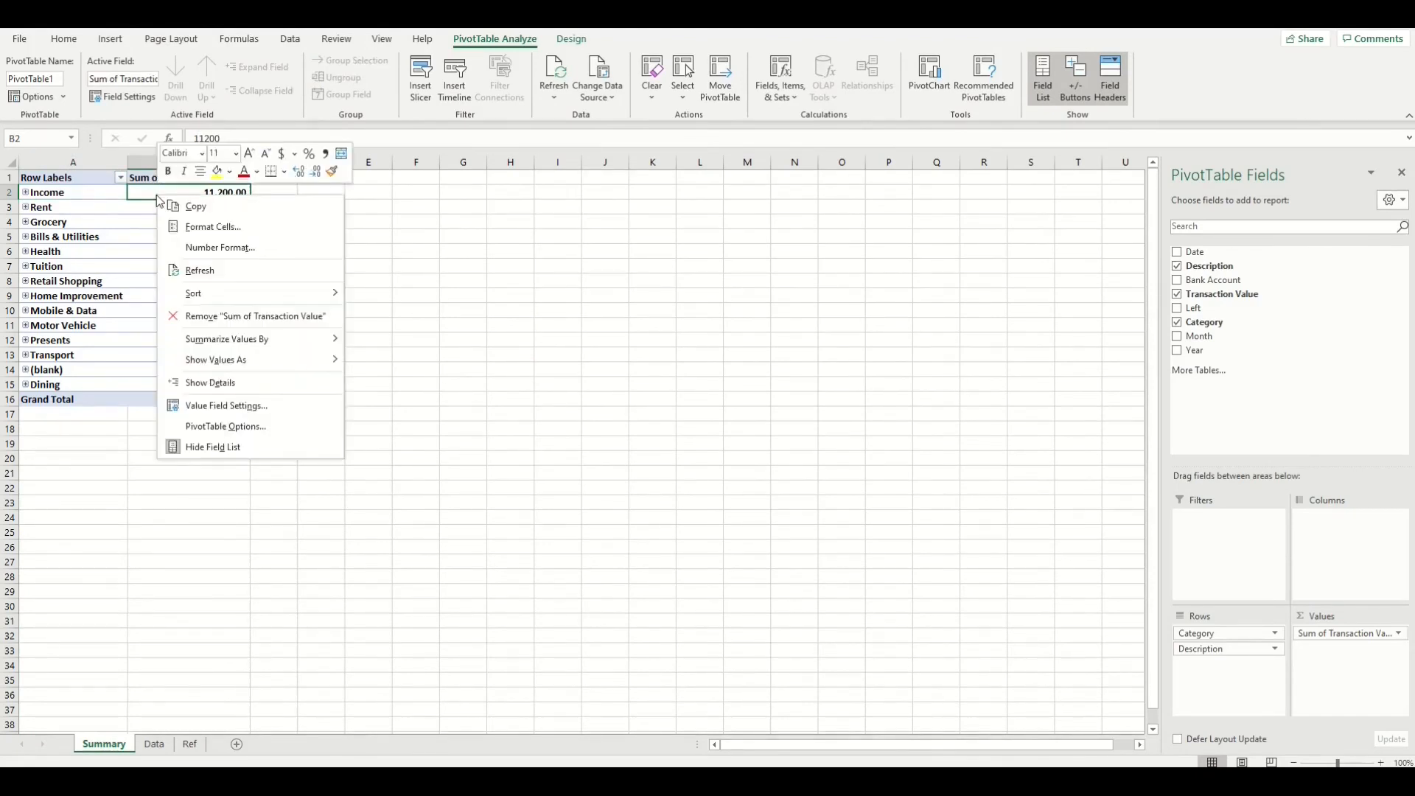
click(191, 274)
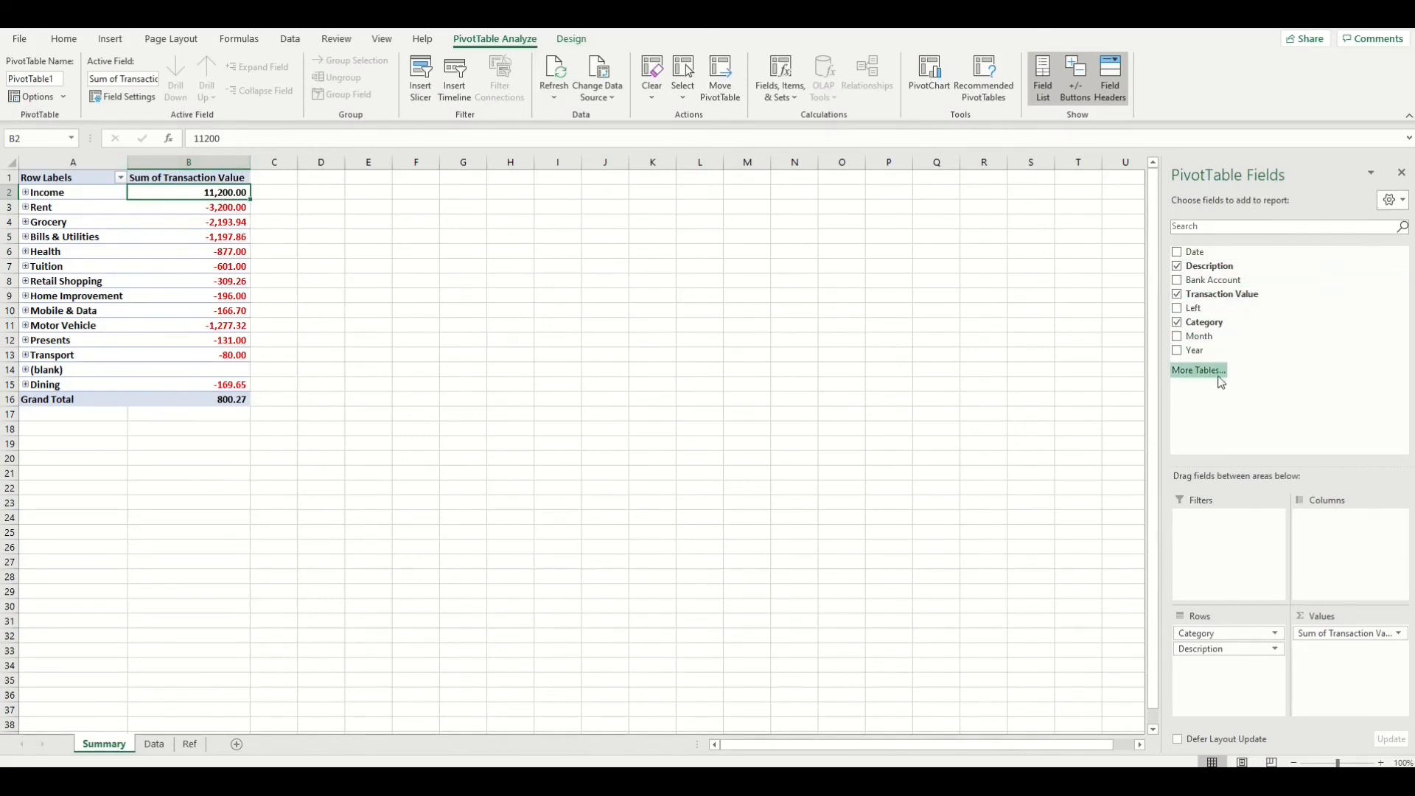
click(1207, 341)
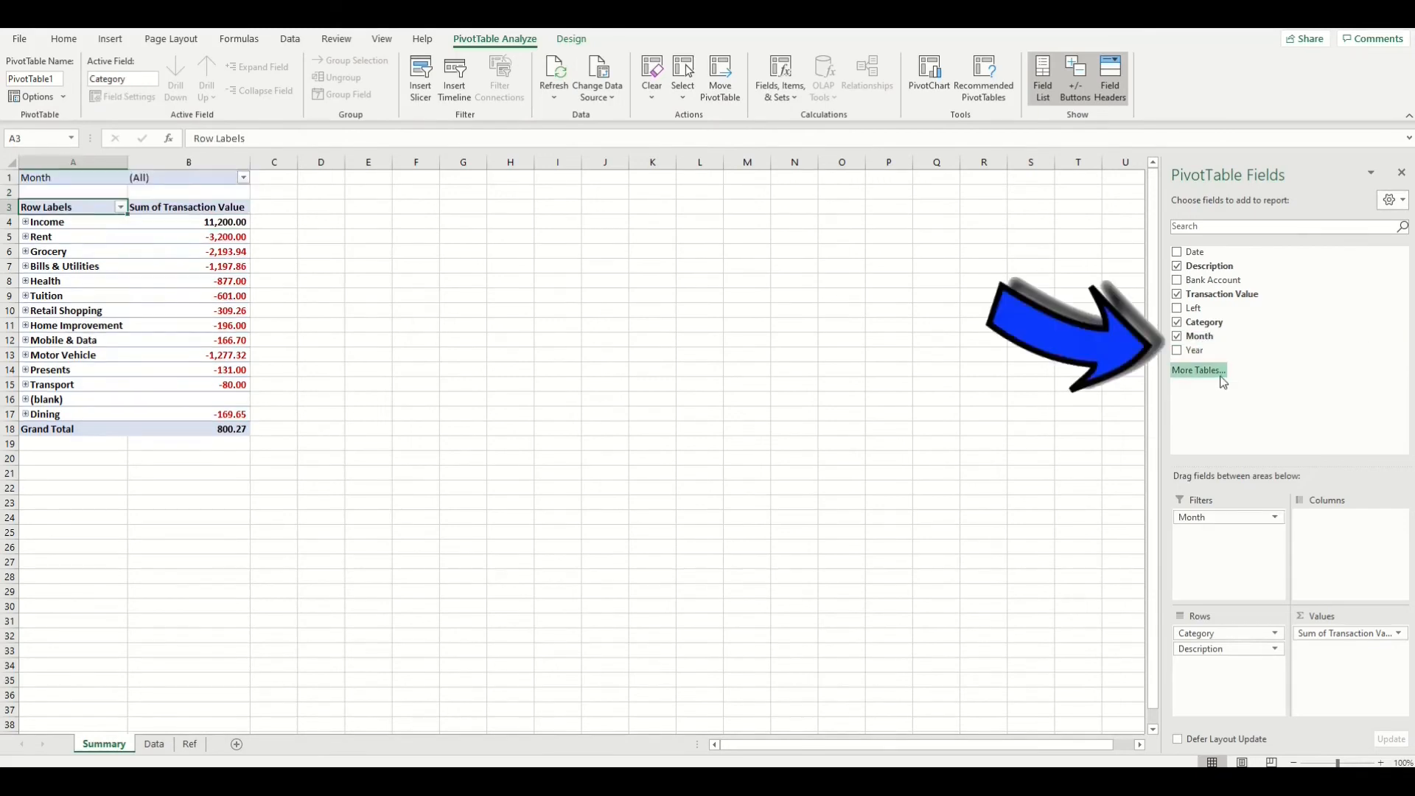
drag(1214, 357, 1233, 554)
click(72, 184)
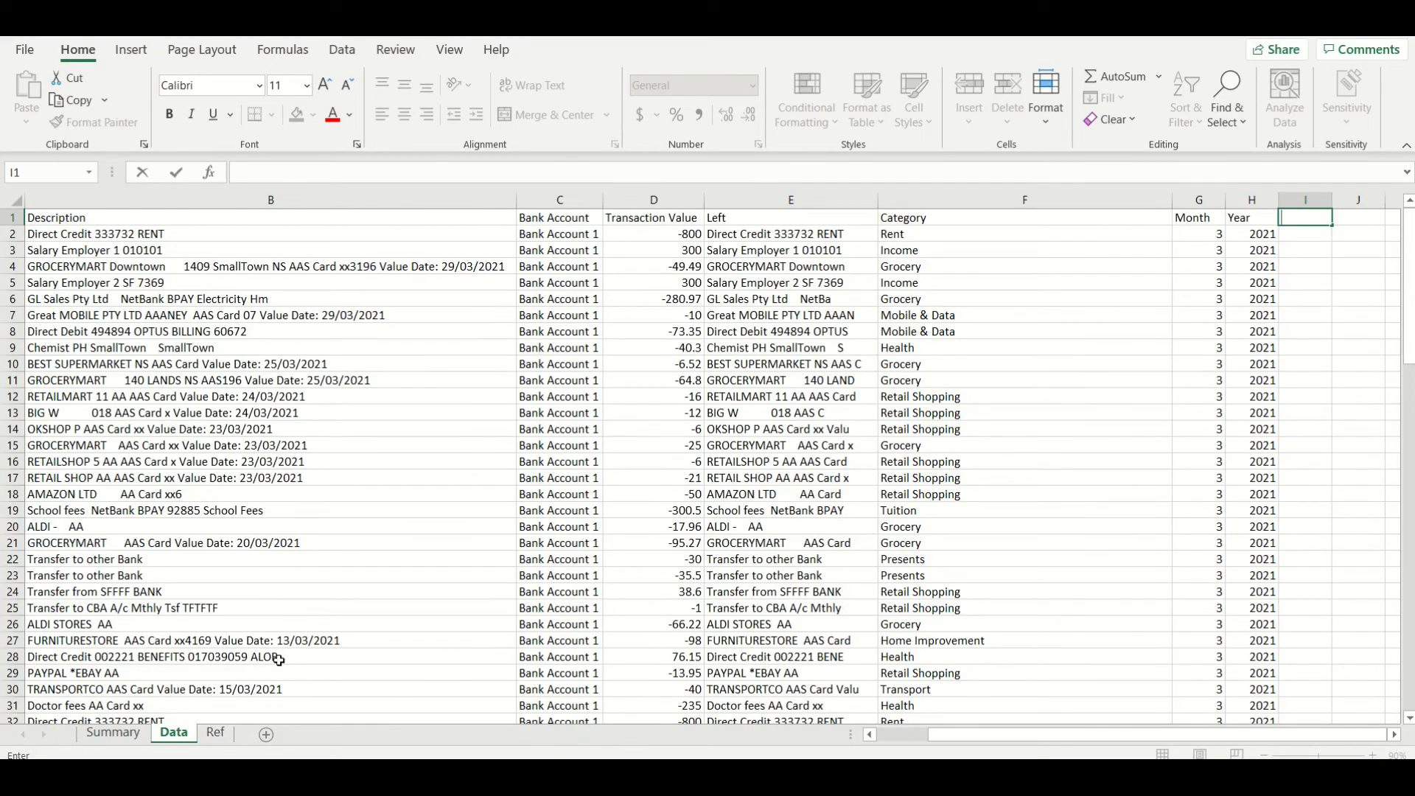
Step: Add the header Tax Type in C1 of the Ref sheet and widen column C
click(217, 733)
click(420, 221)
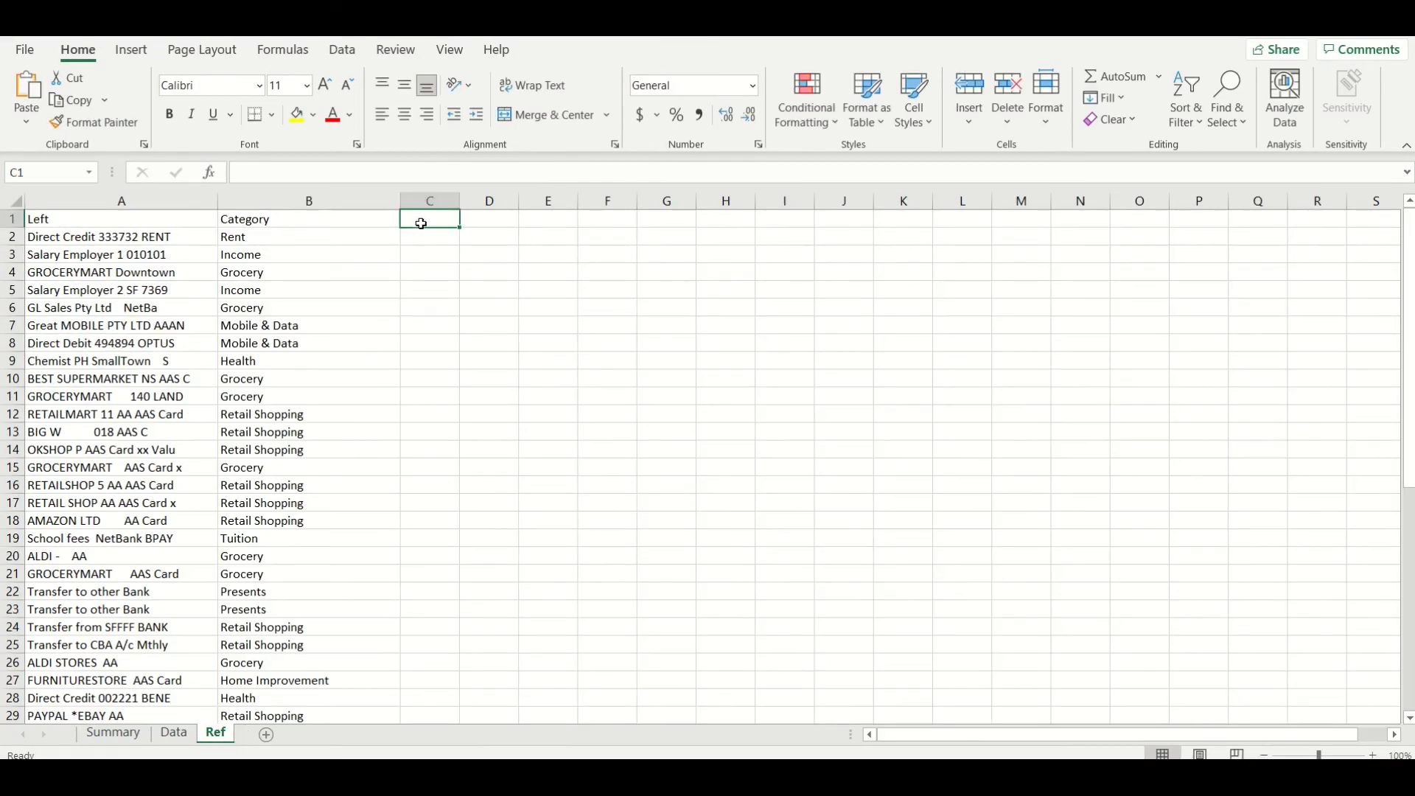
text(Tax Type)
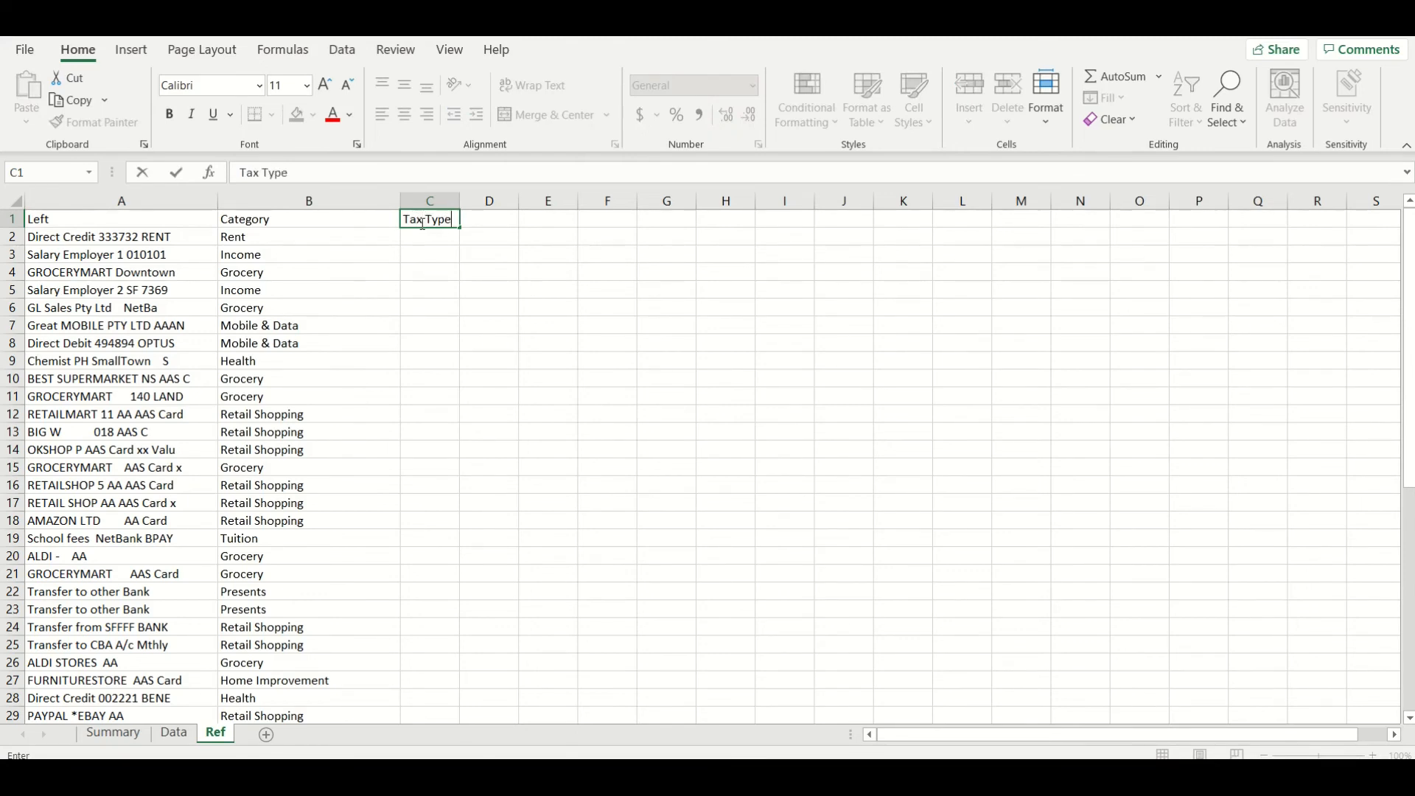
key(Return)
drag(459, 200, 499, 205)
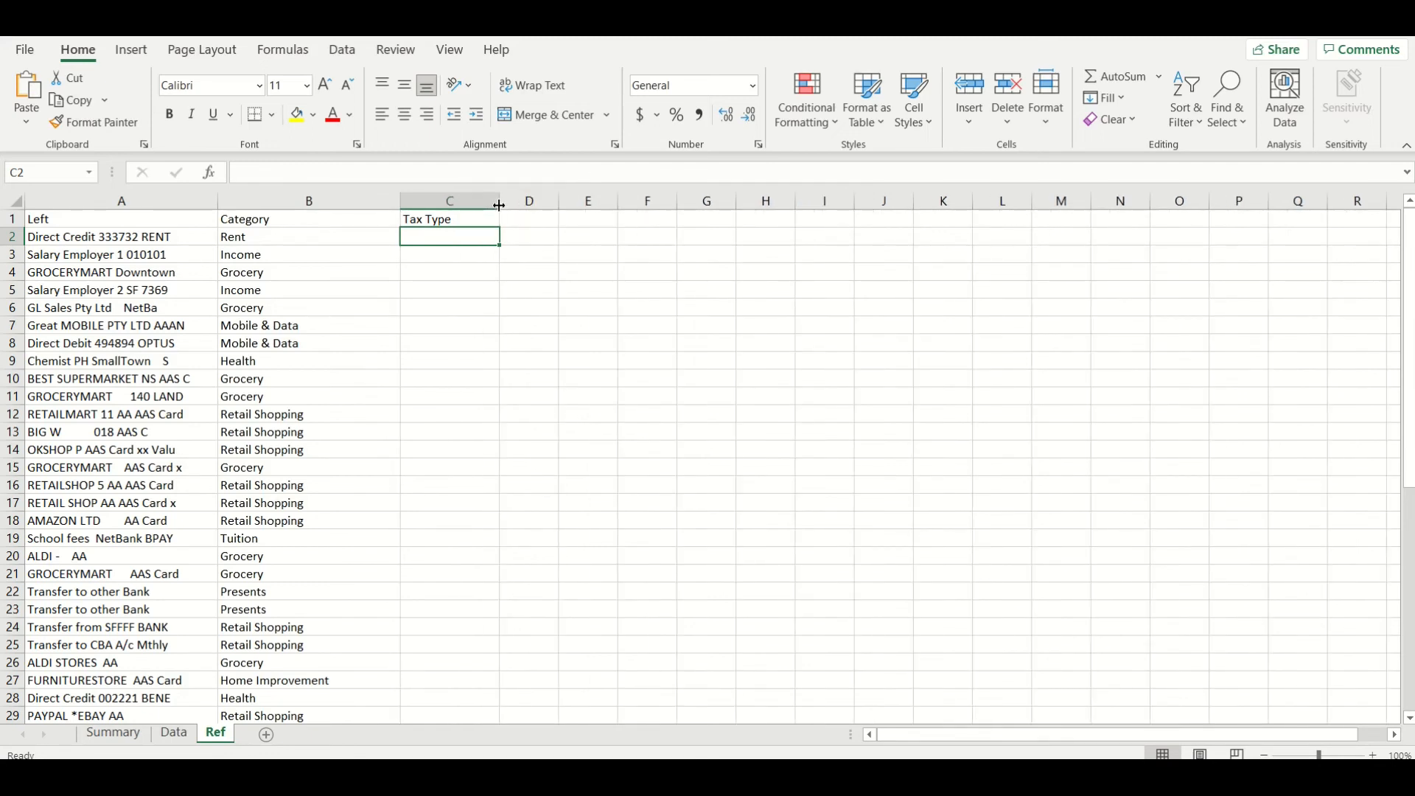
Step: Fill C2:C19 of the Ref sheet with tax types: Business in rows 3, 5, 7 and 18, and Personal in the other rows
text(Personal)
key(Return)
text(Business)
key(Return)
text(Personal Business)
key(Return)
text(Personal)
key(Return)
text(Business)
key(Return)
text(Personal)
key(Return)
text(Personal Personal)
key(Return)
text(Personal Personal Personal Personal)
key(Return)
text(Personal Personal Personal Business Personal Personal Personal Personal Business)
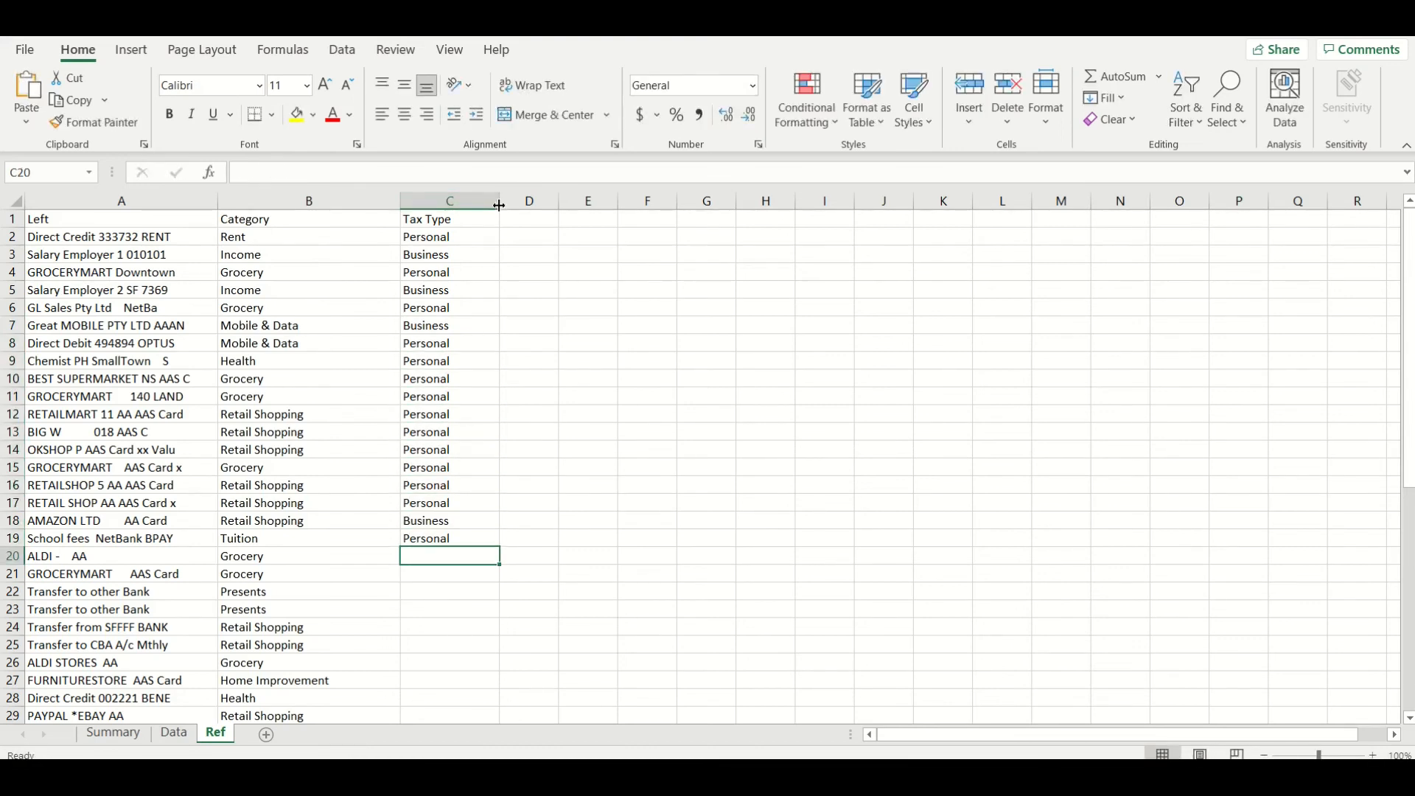
Step: Fill C20:C52 with tax types: Business in rows 23, 27, 30, 33, 45, 46, 50 and 51, and Personal in the other rows
key(Return)
text(Personal Personal Personal Business Personal Personal Business)
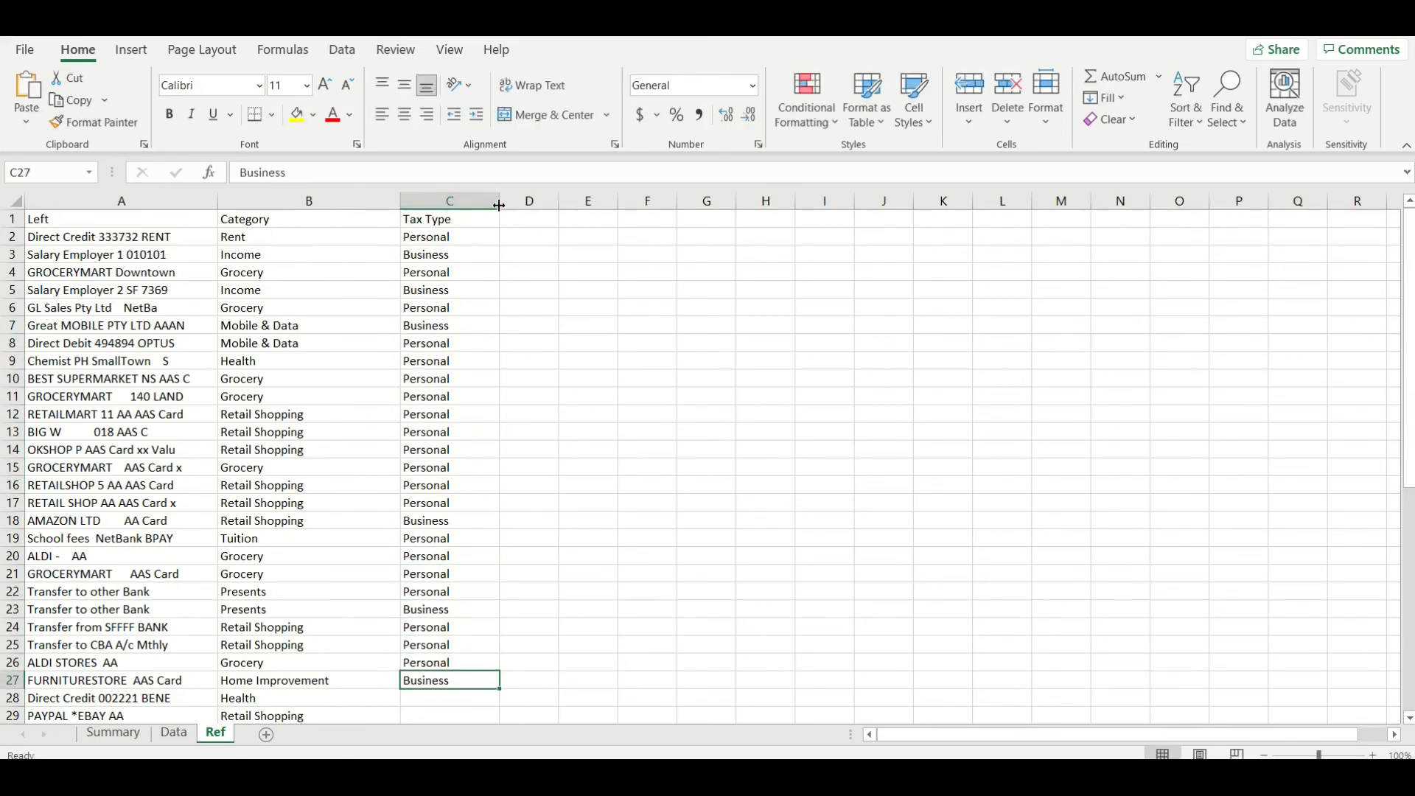
key(Return)
text(Personal Personal Business Personal Personal Personal)
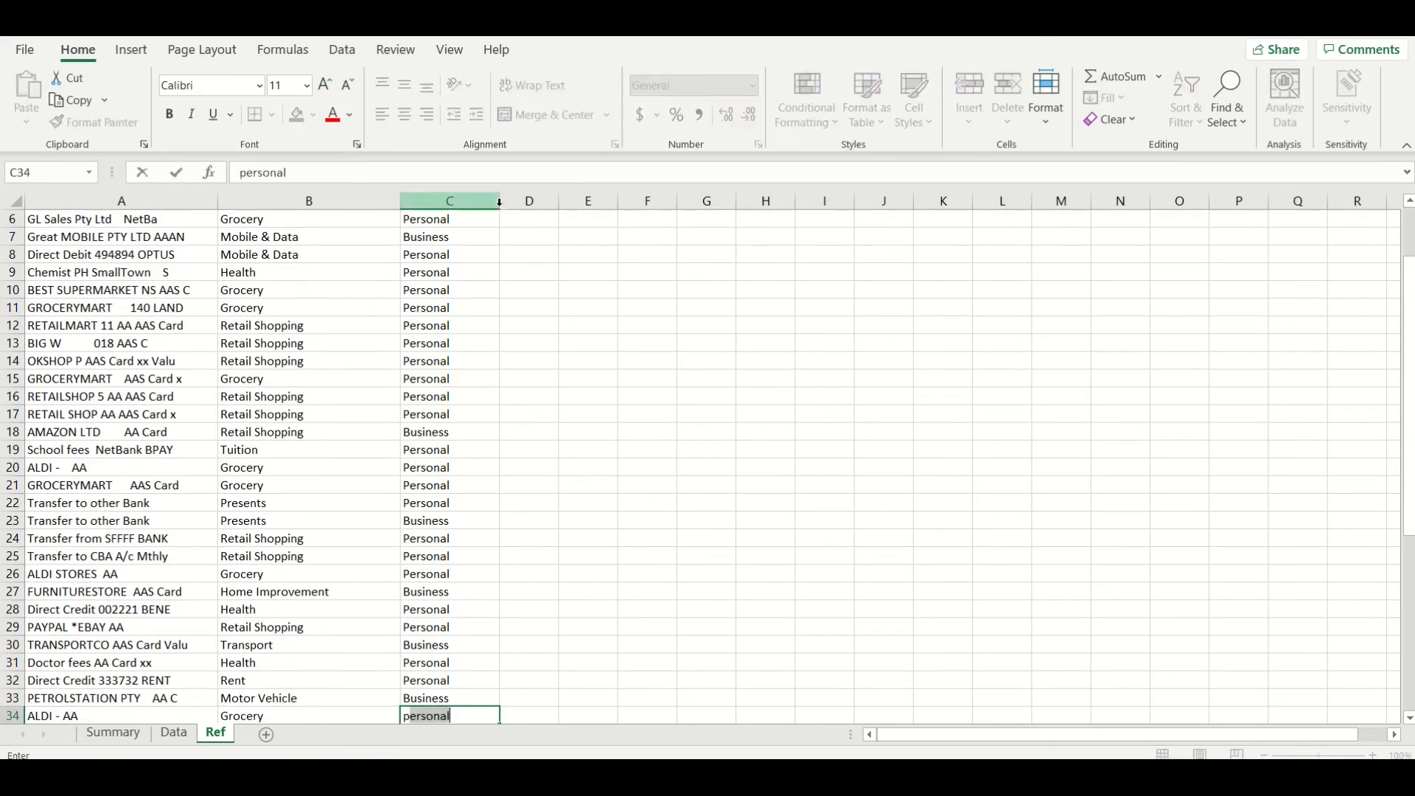
key(Return)
text(Personal Personal Personal Personal Personal Personal Personal Personal Business)
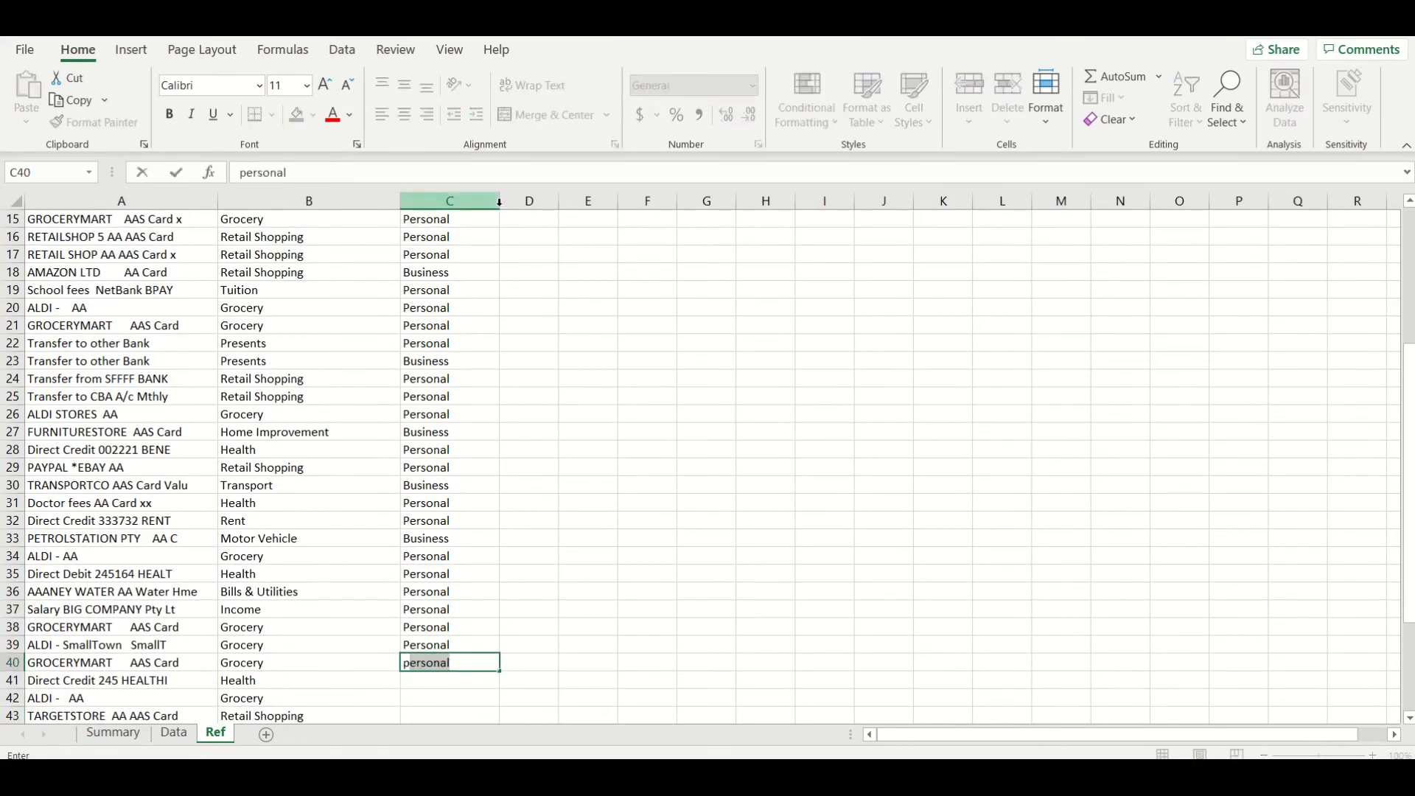
key(Return)
text(Business Personal Personal Personal Business Business Personal)
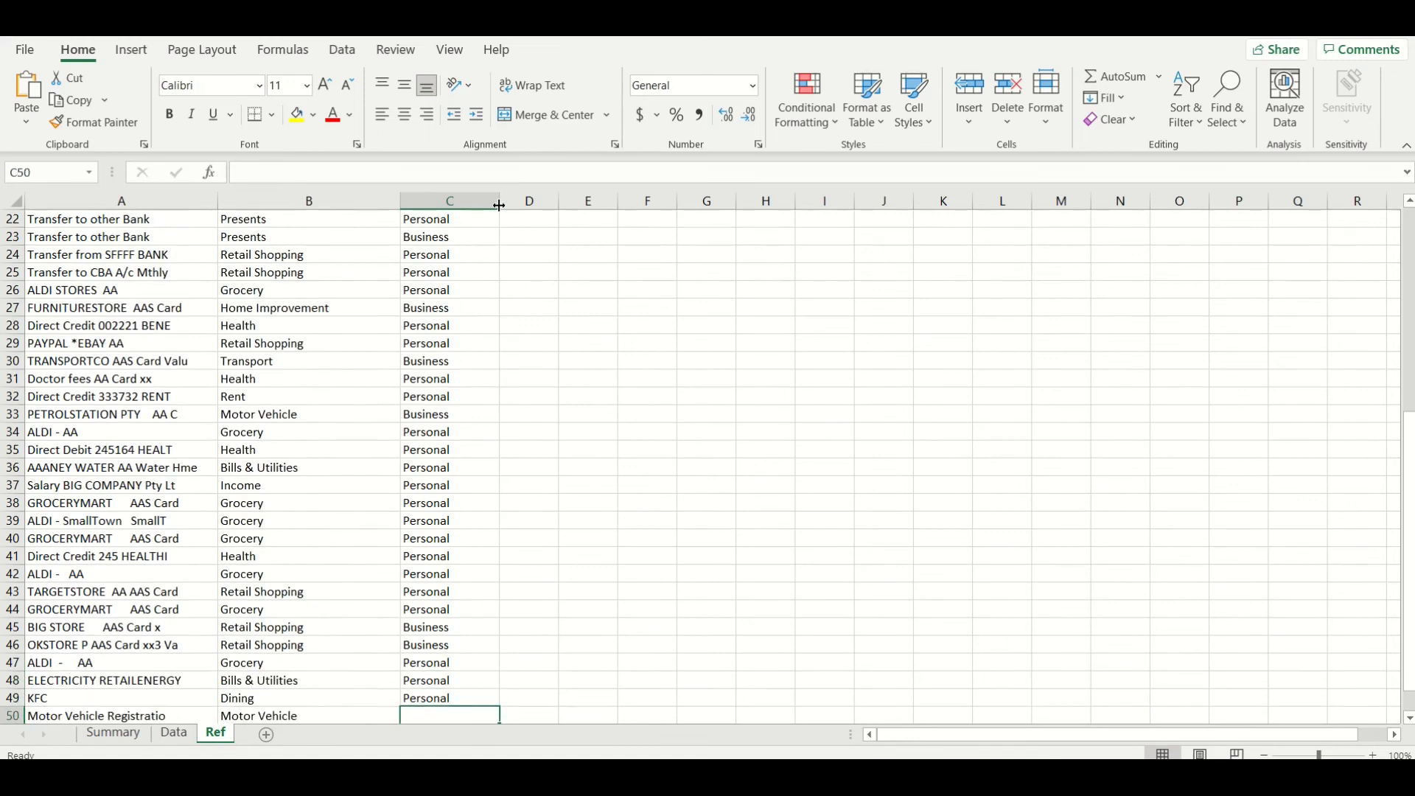
key(Return)
Step: Add the header Tax Type in I1 of the Data sheet and enter =VLOOKUP(E2,Ref!A:C,3,FALSE) in I2
key(Return)
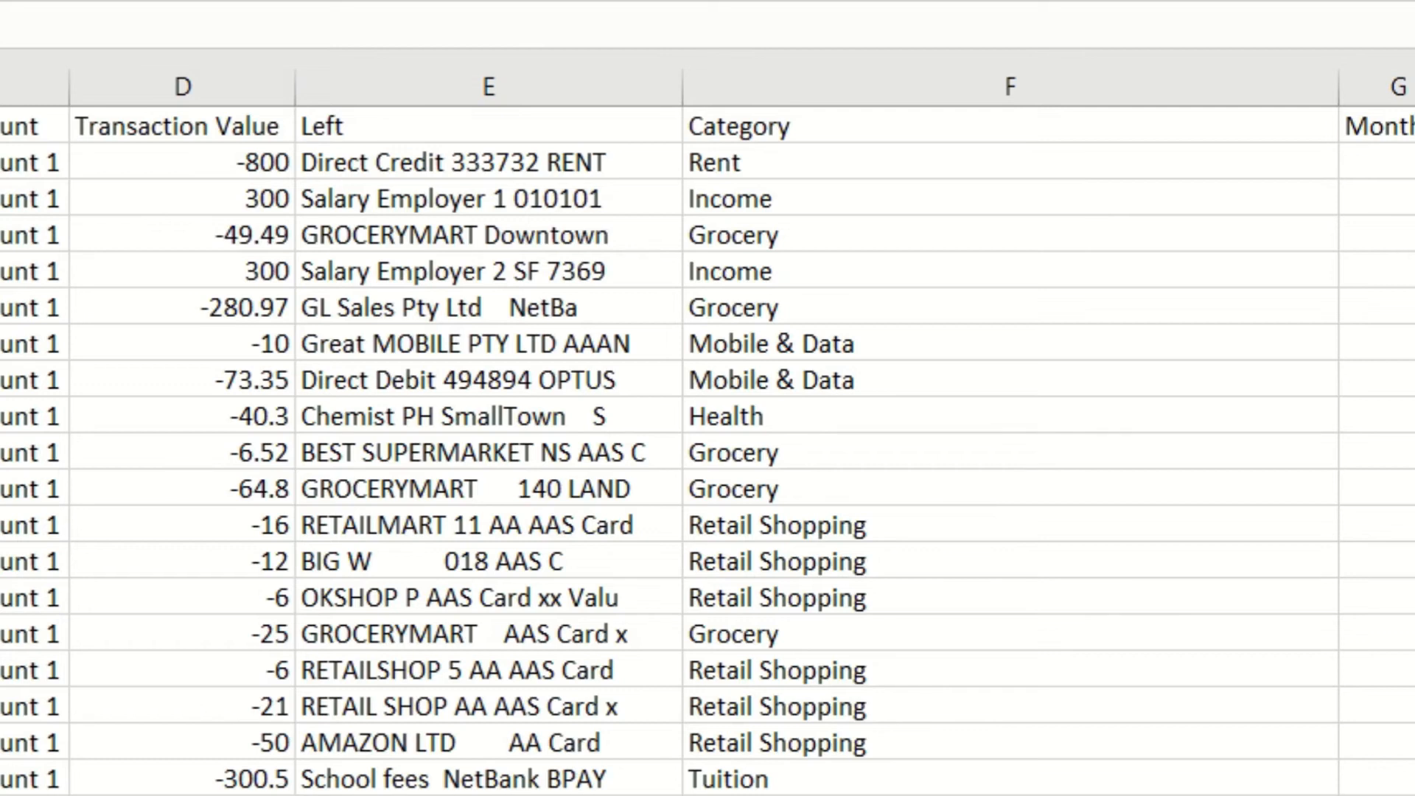
text(=Vl)
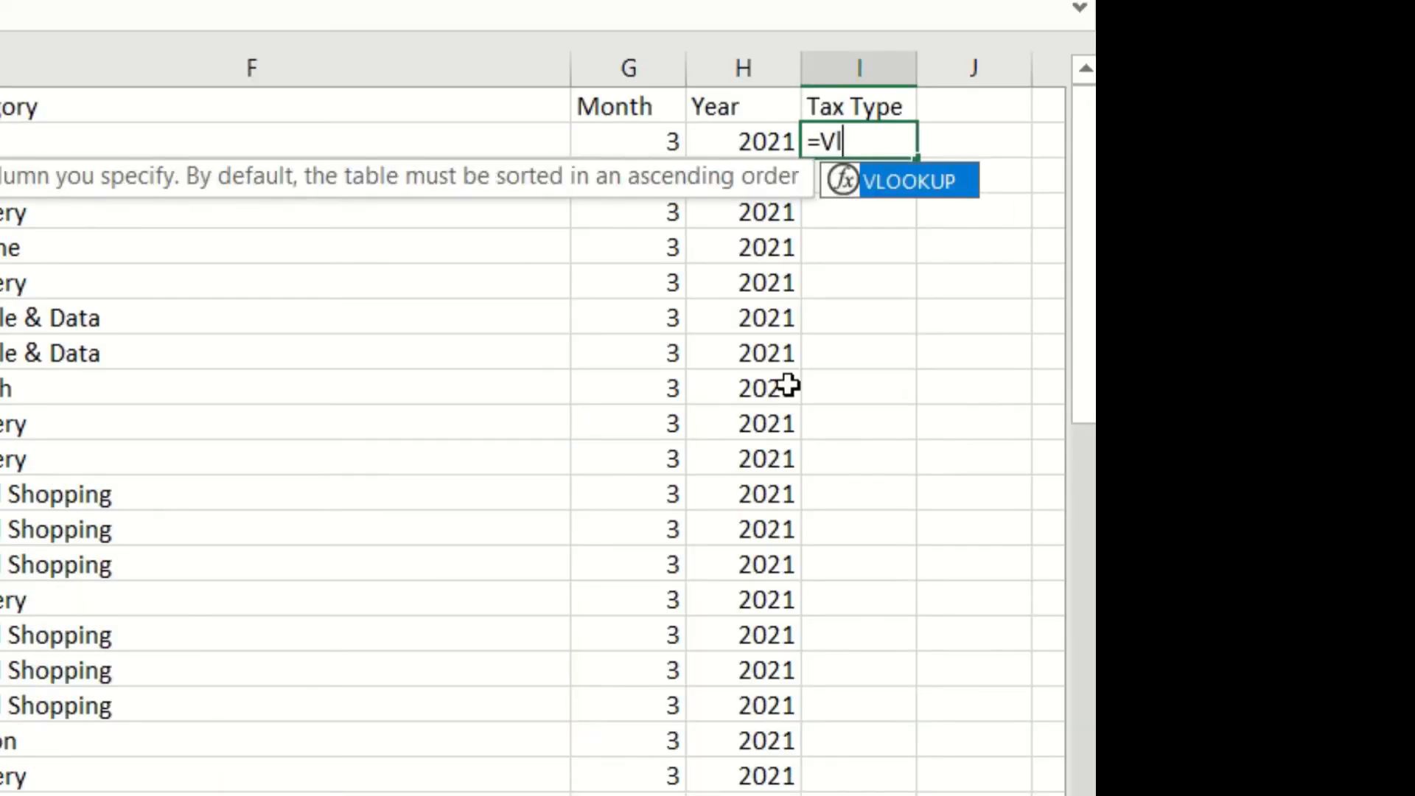
text(ookup)
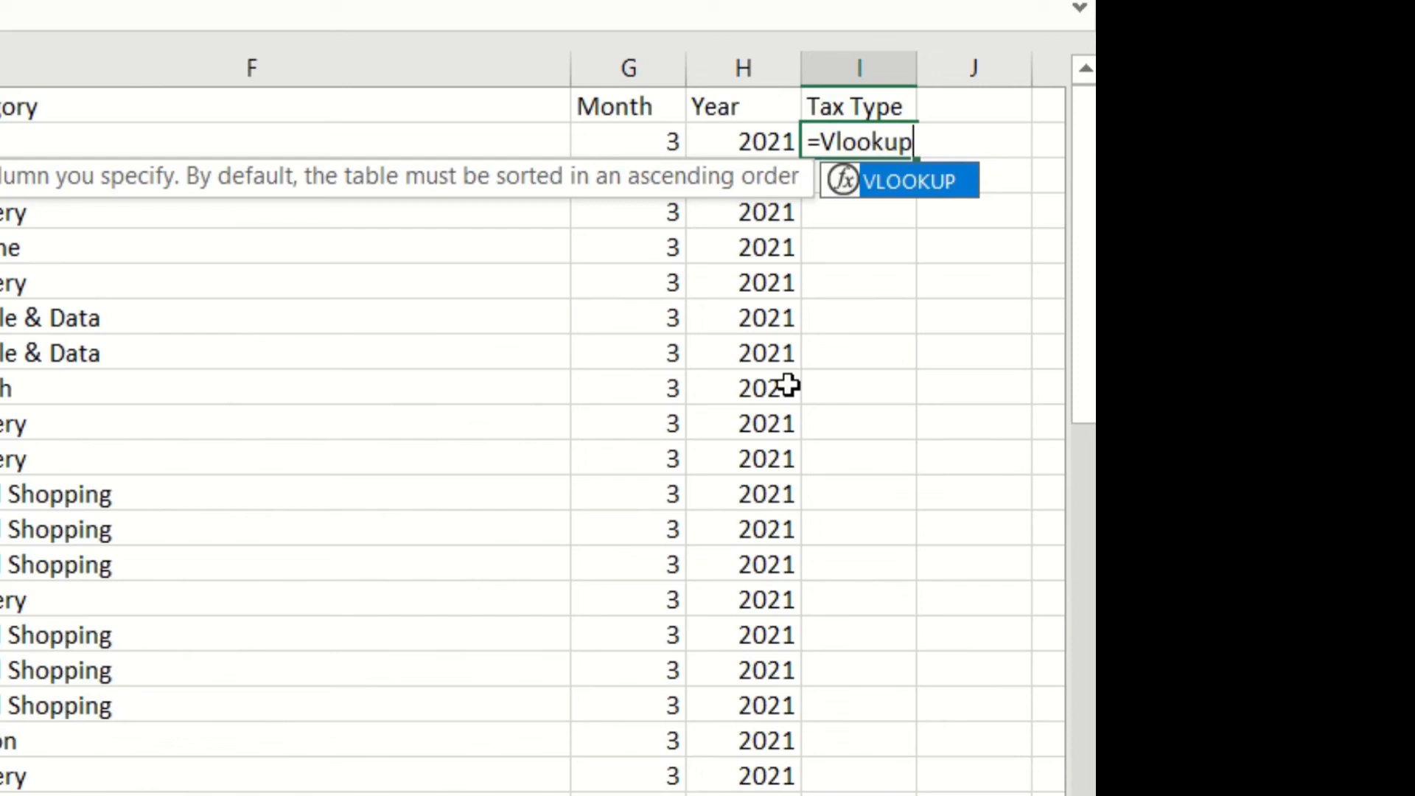
text(()
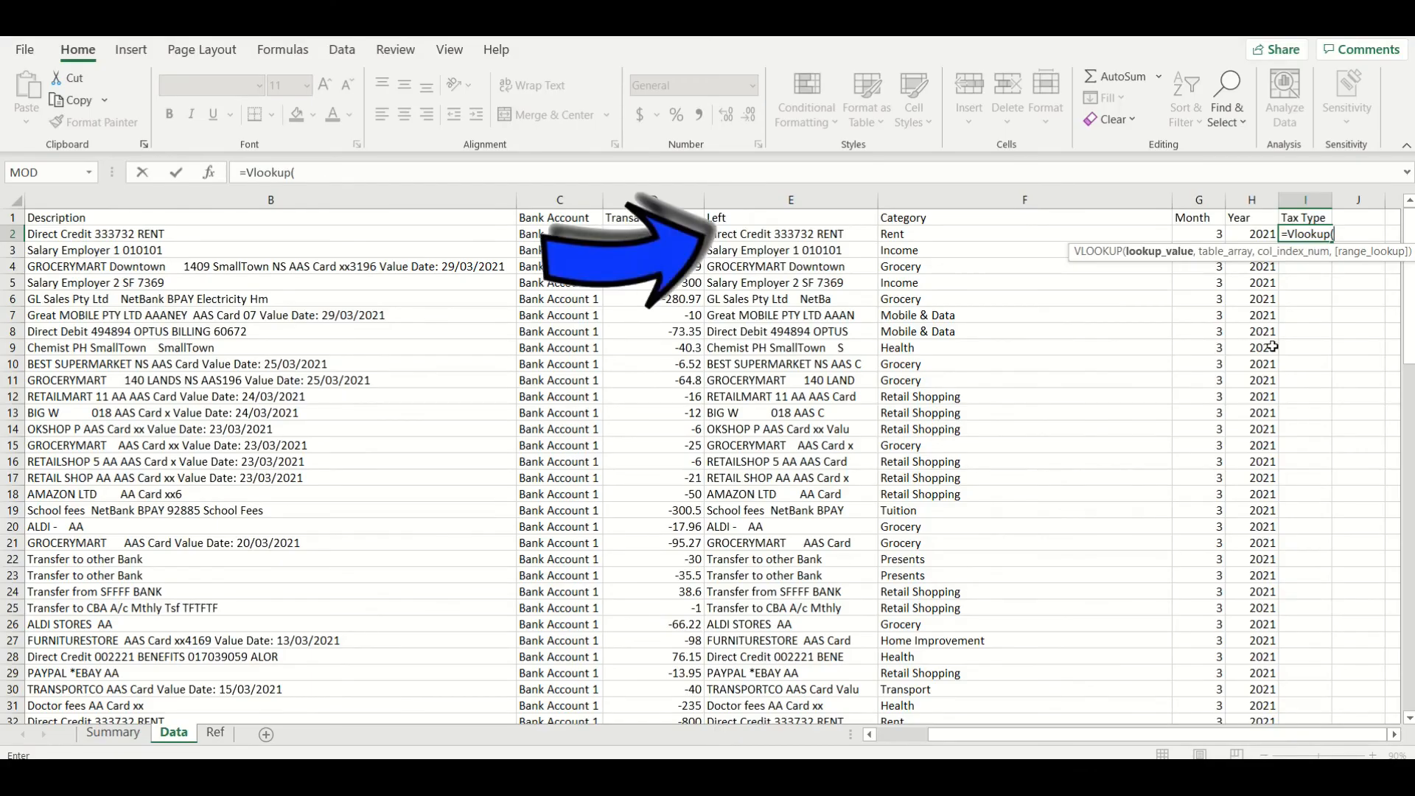
click(835, 235)
text(,)
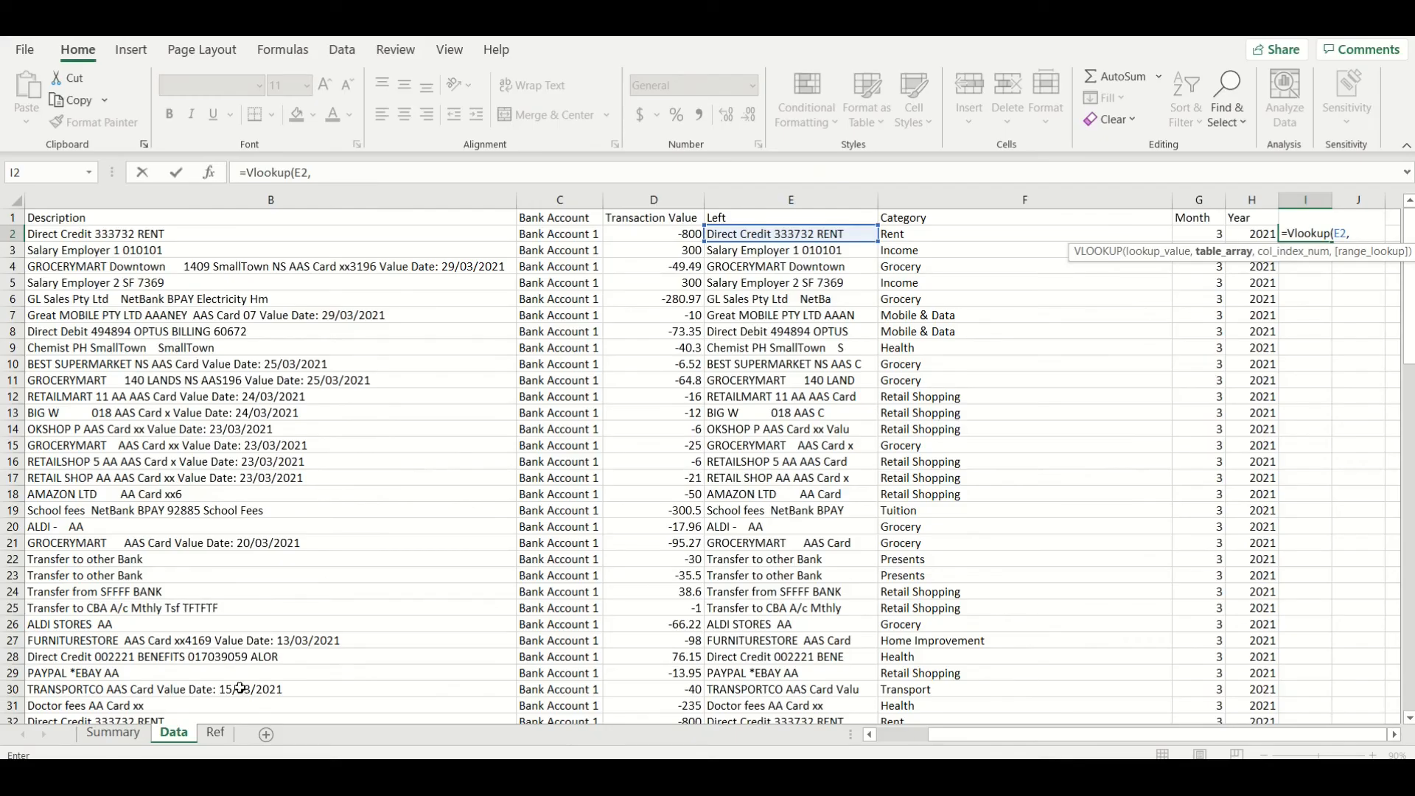
click(220, 735)
drag(122, 200, 445, 201)
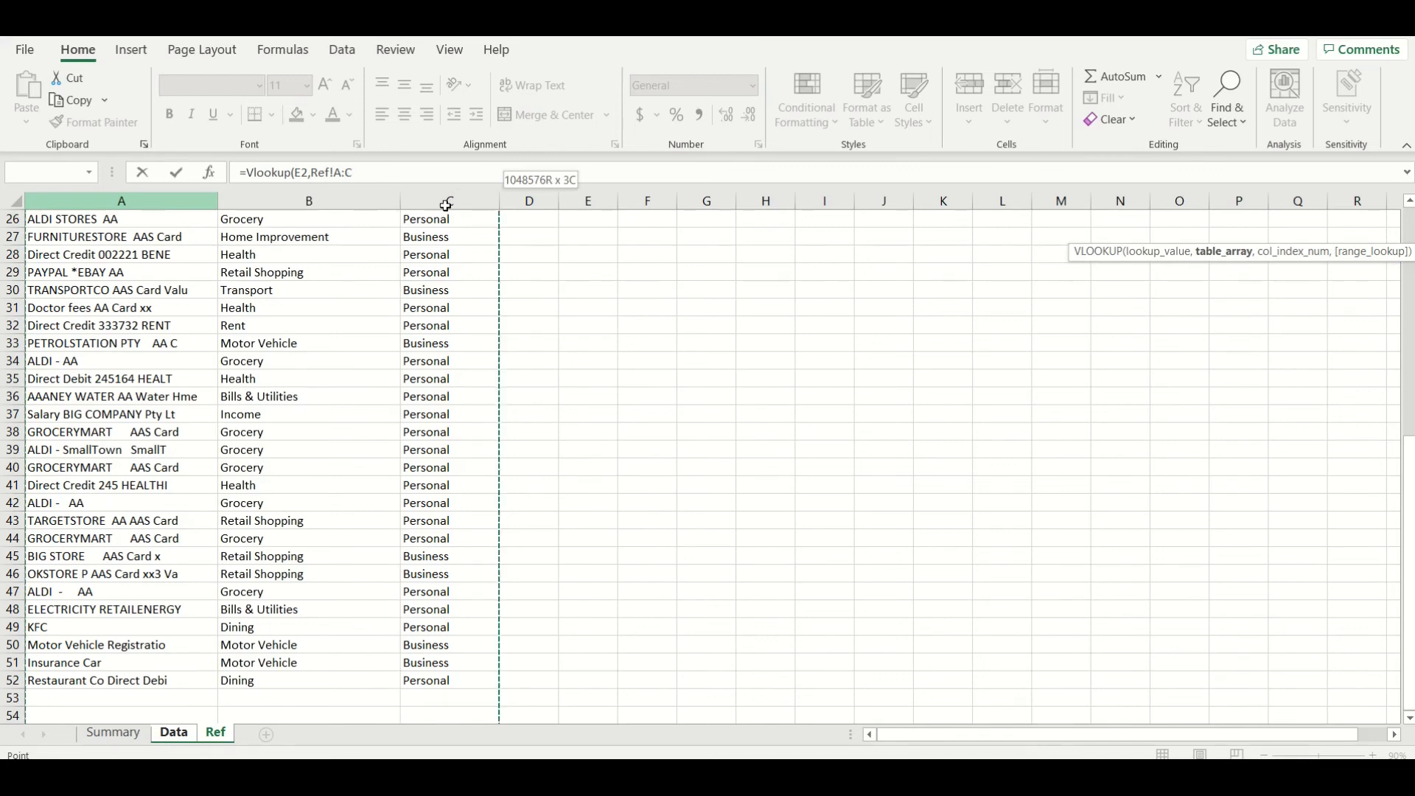
click(410, 178)
text(,)
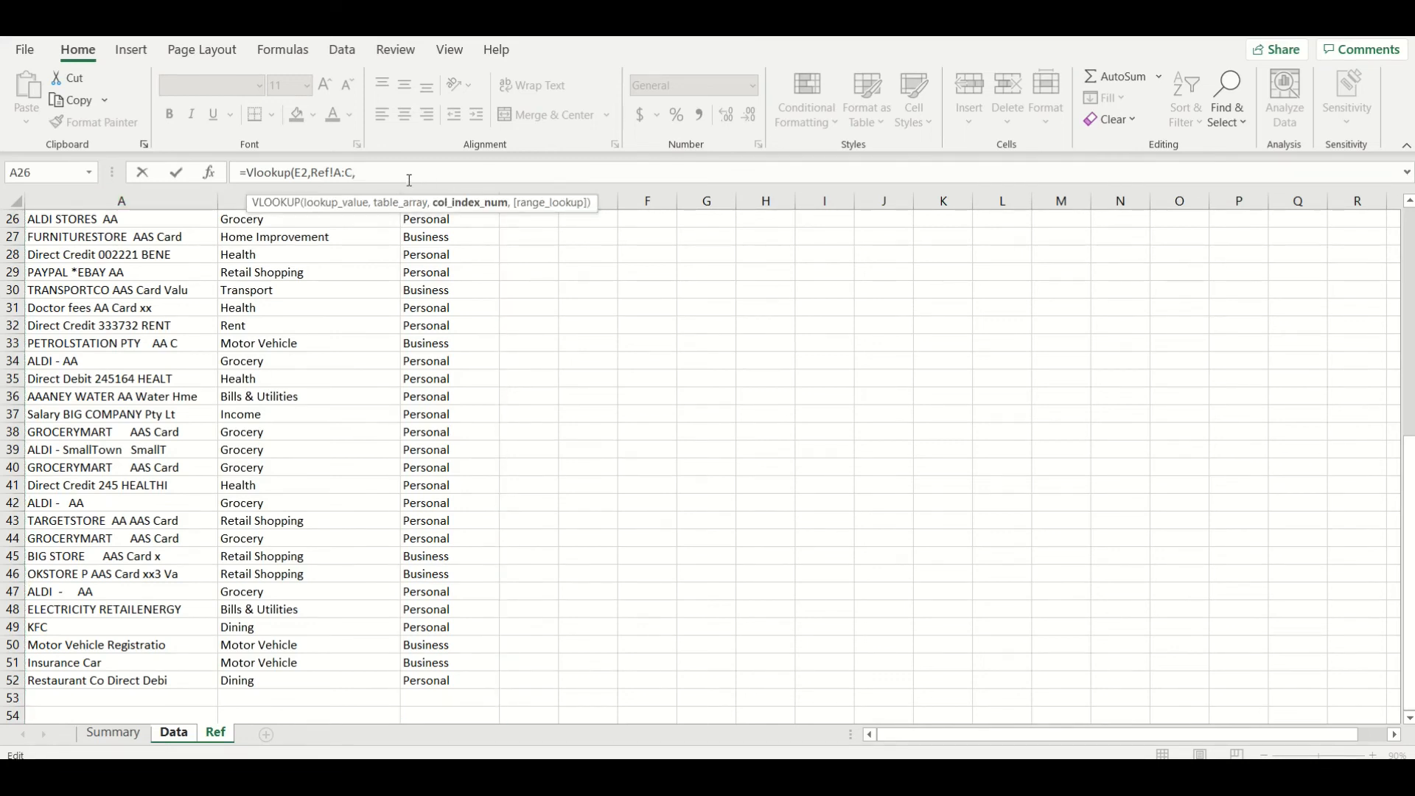
text(3)
text(,)
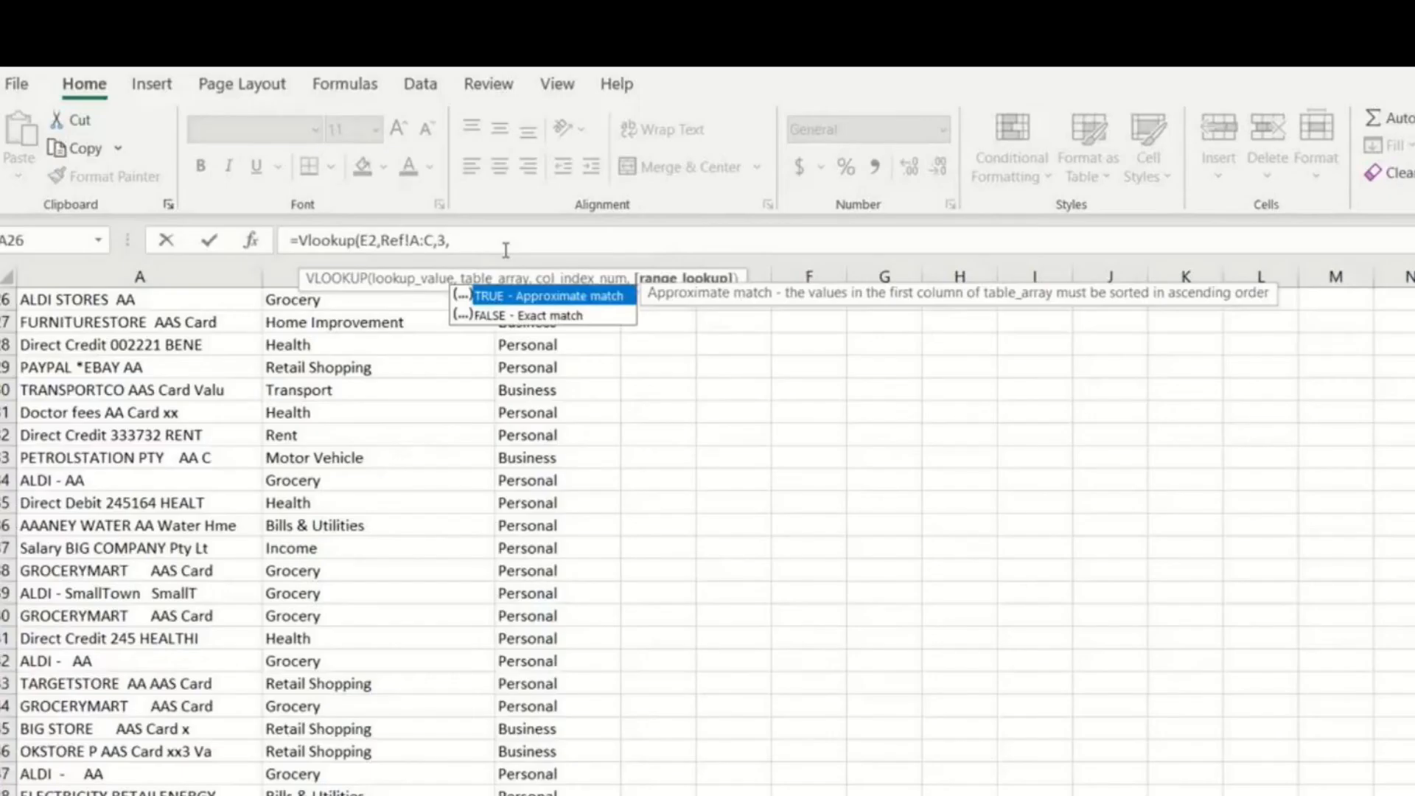
text(false)
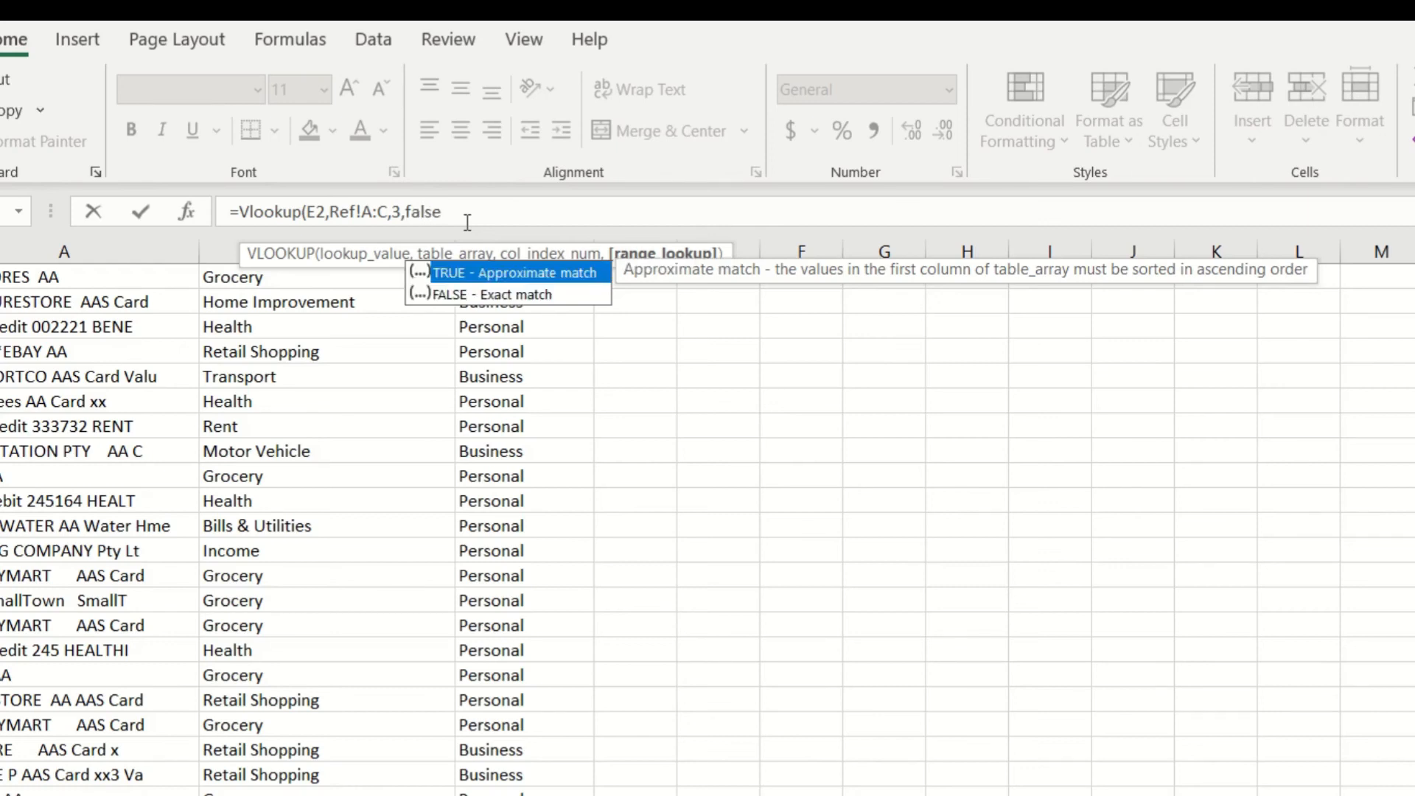
text())
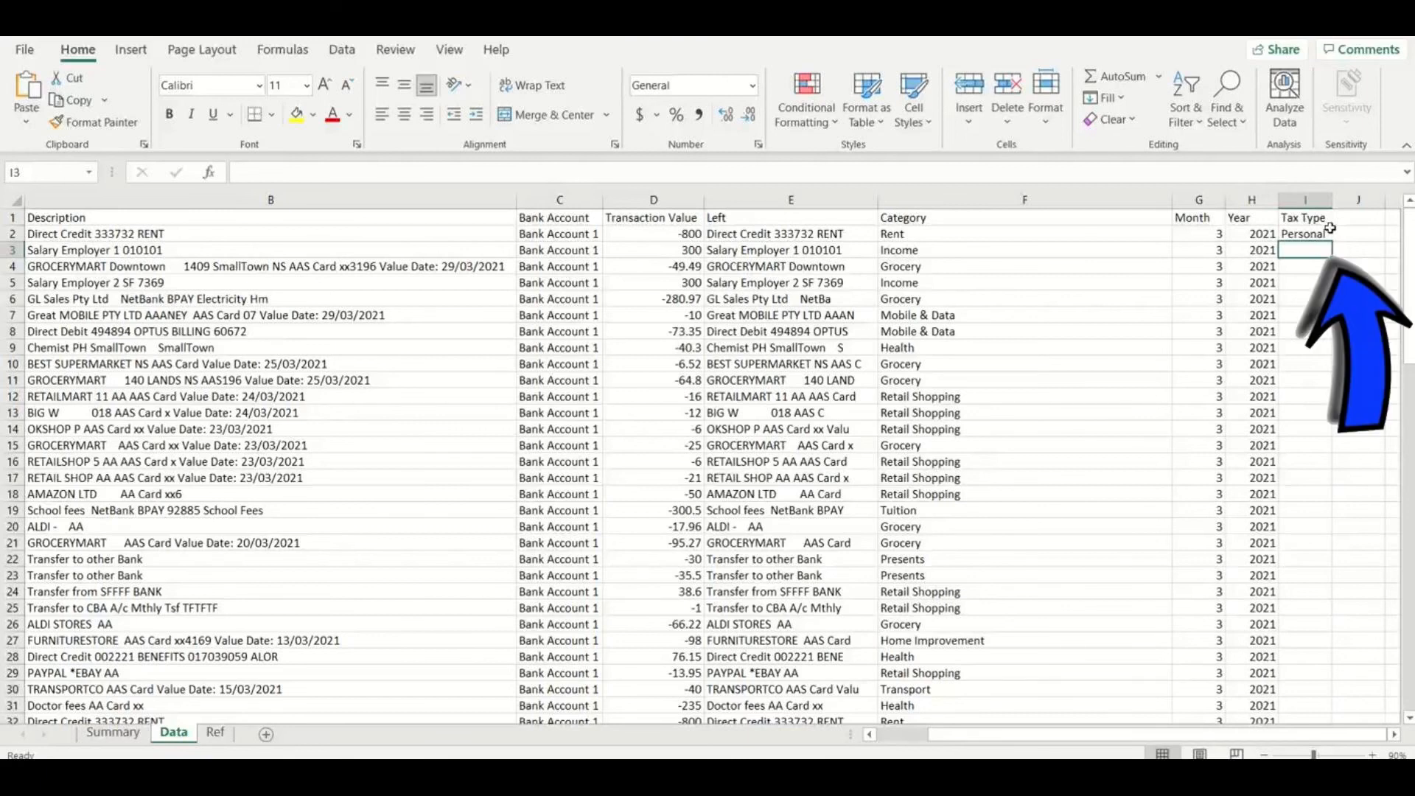
Step: Fill the VLOOKUP formula from I2 down column I to the last transaction in row 99
click(1326, 234)
drag(1331, 241, 1345, 712)
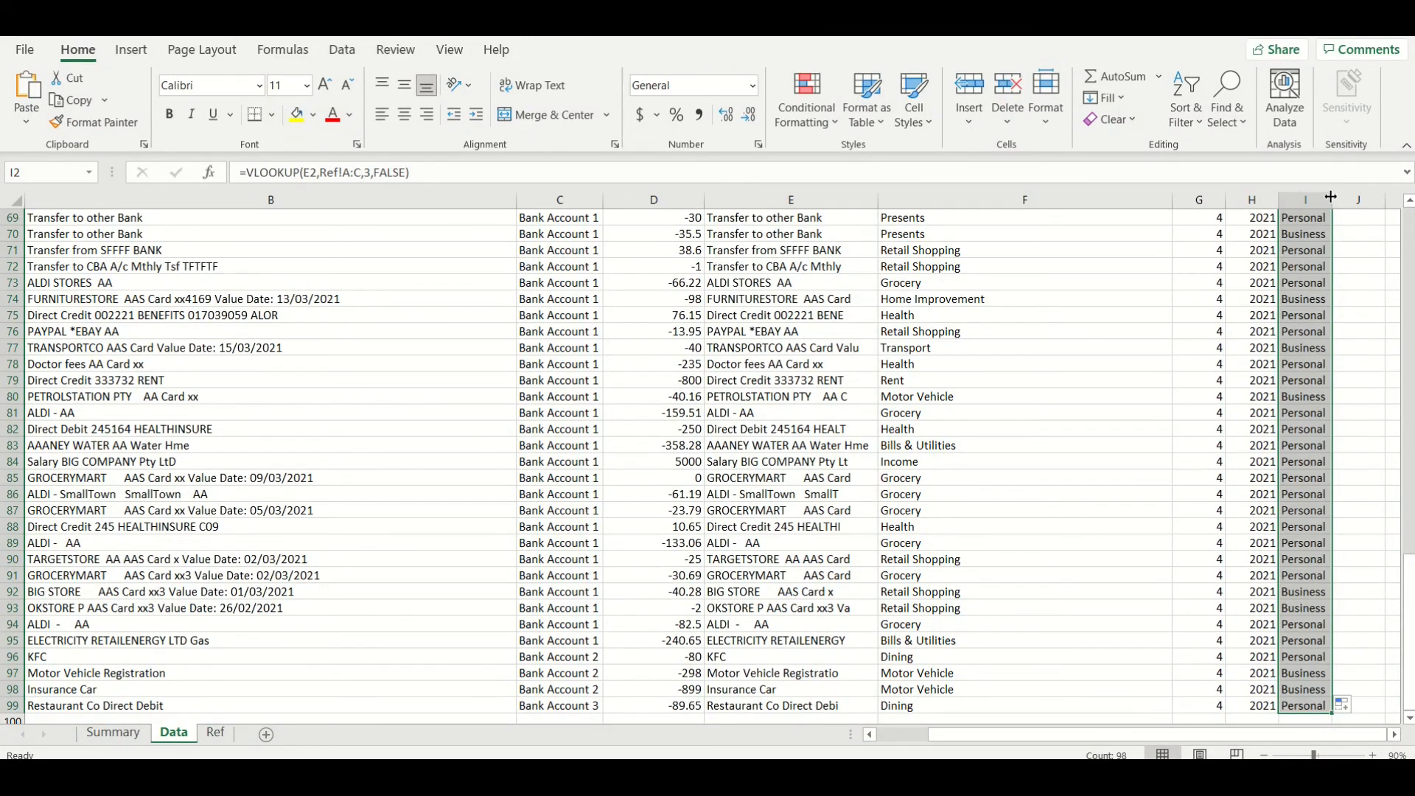
Step: Change the Summary PivotTable's data source to columns A through I of the Data sheet so it includes Tax Type
scroll(1314, 297, up, 14)
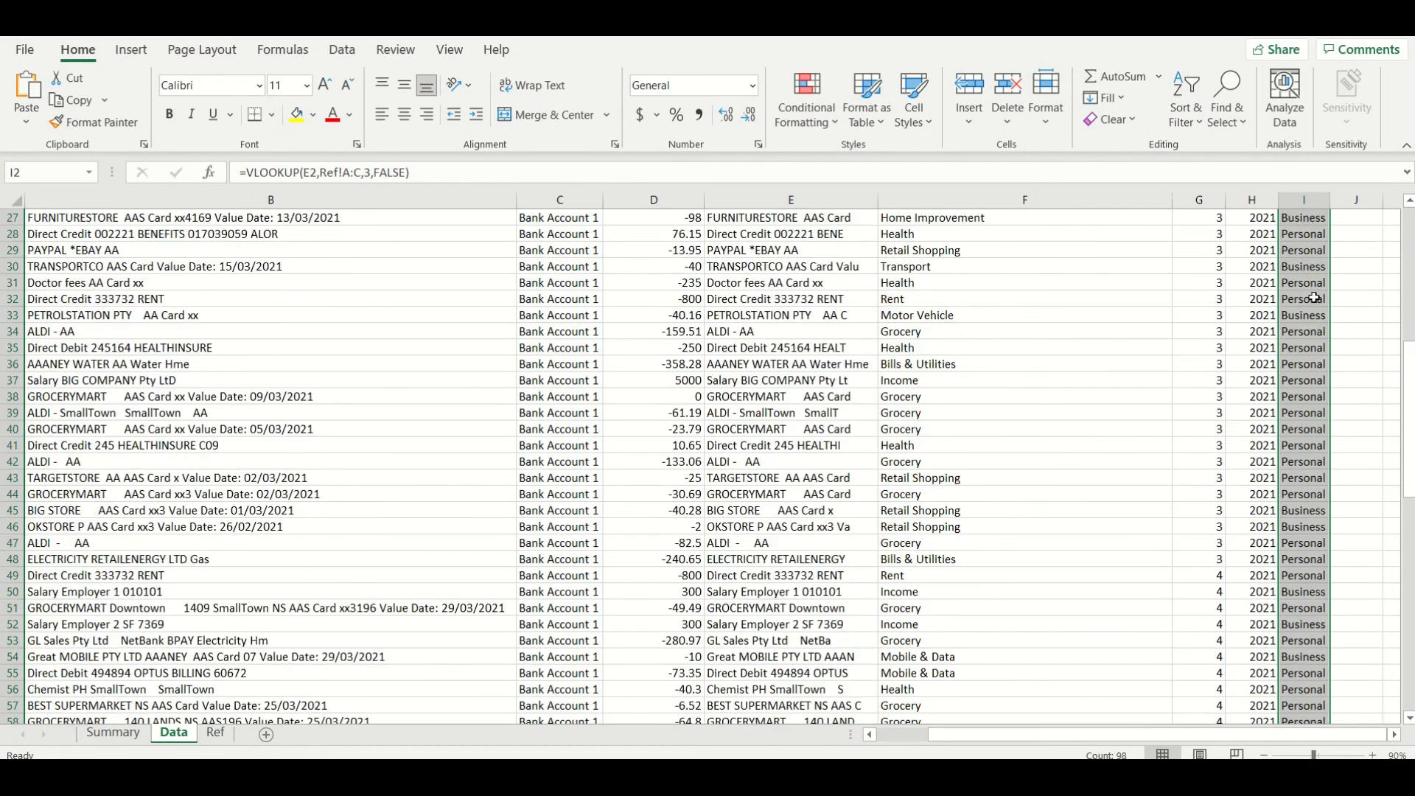
scroll(1315, 298, up, 9)
click(1310, 297)
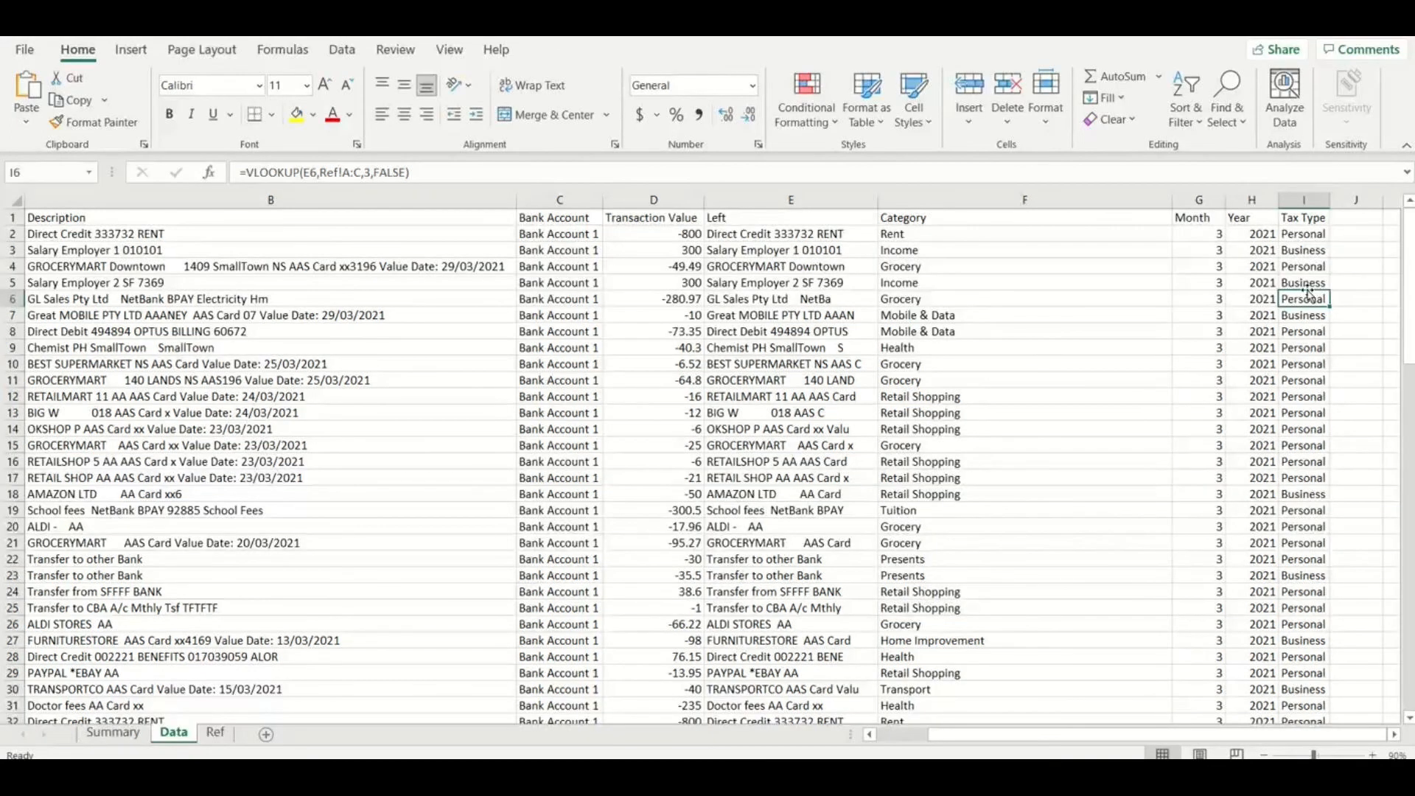
click(114, 734)
click(350, 242)
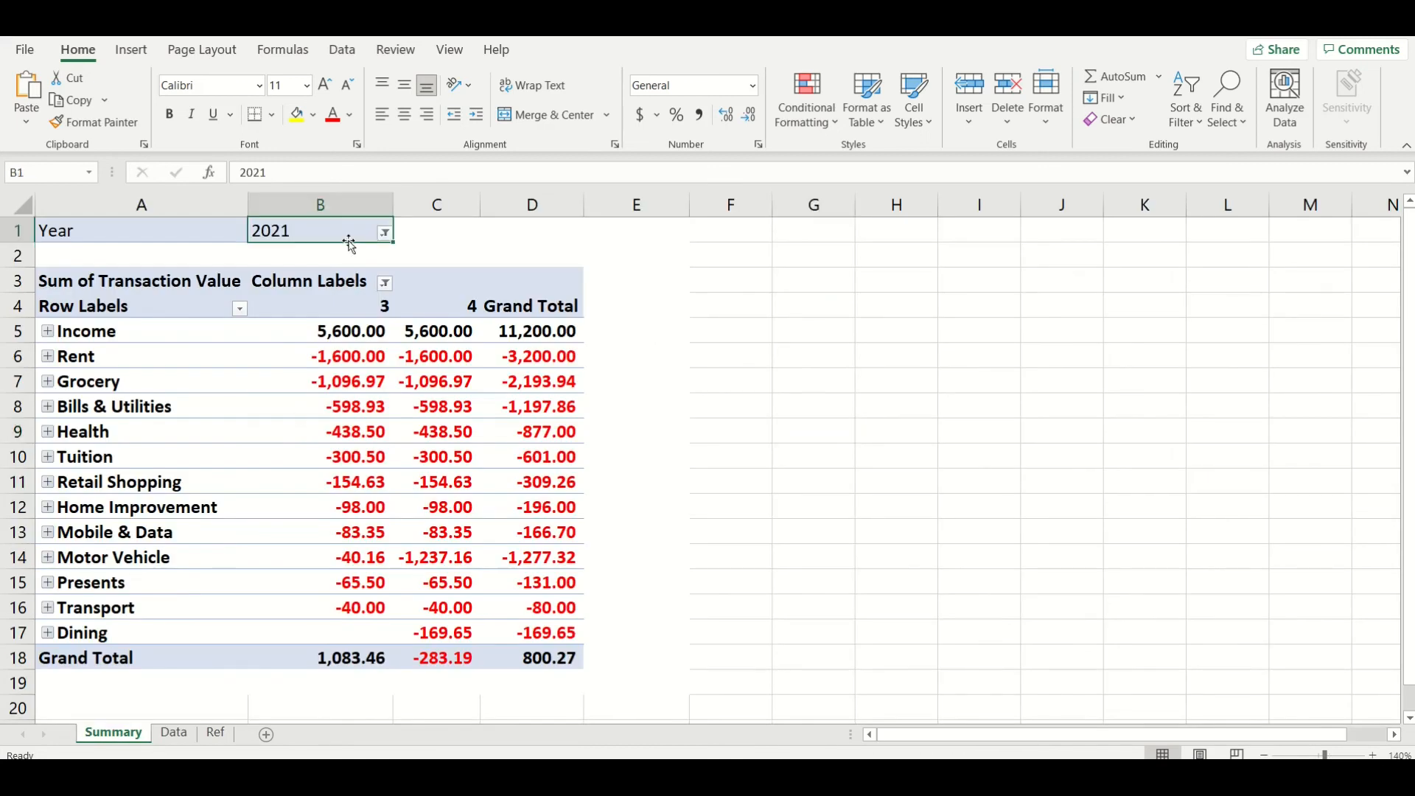
click(594, 52)
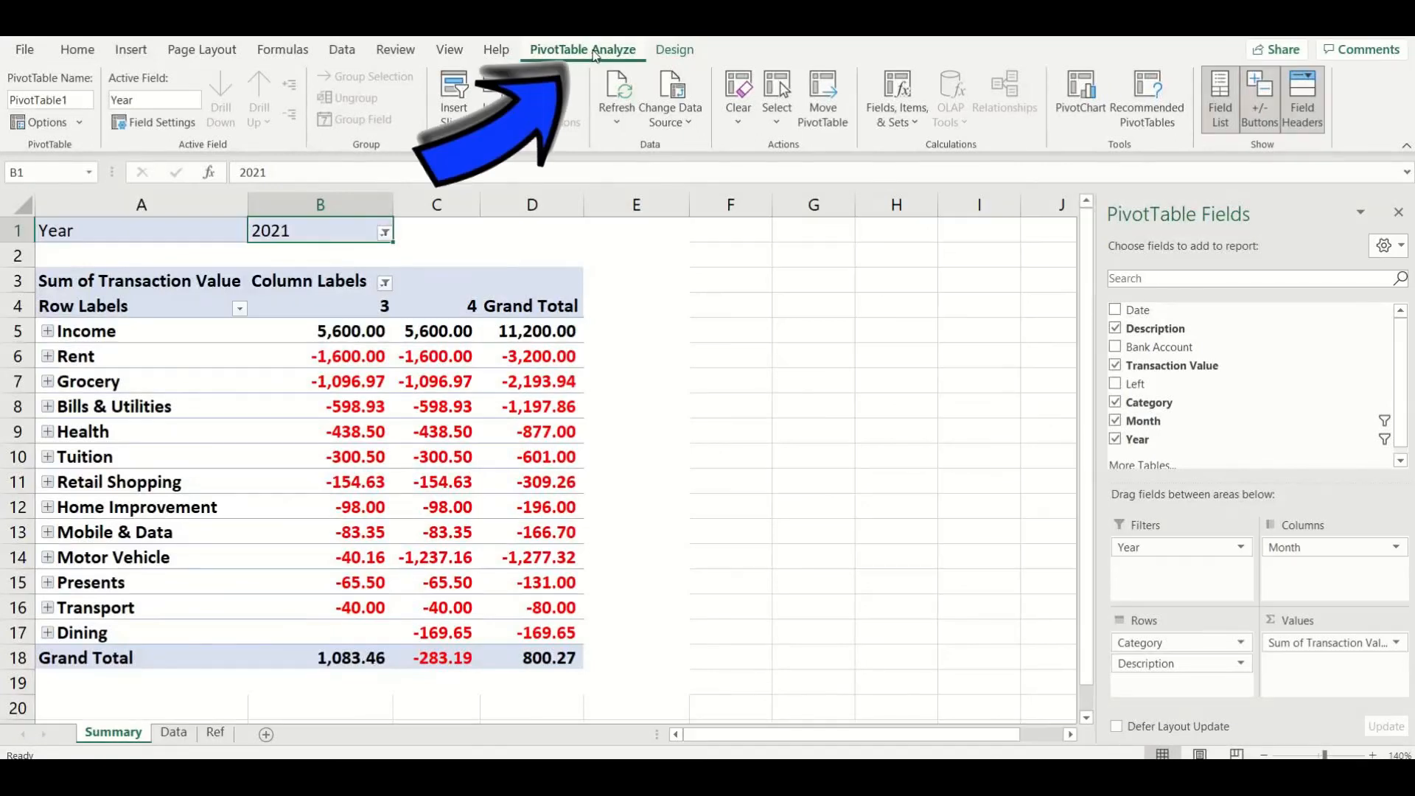
click(683, 125)
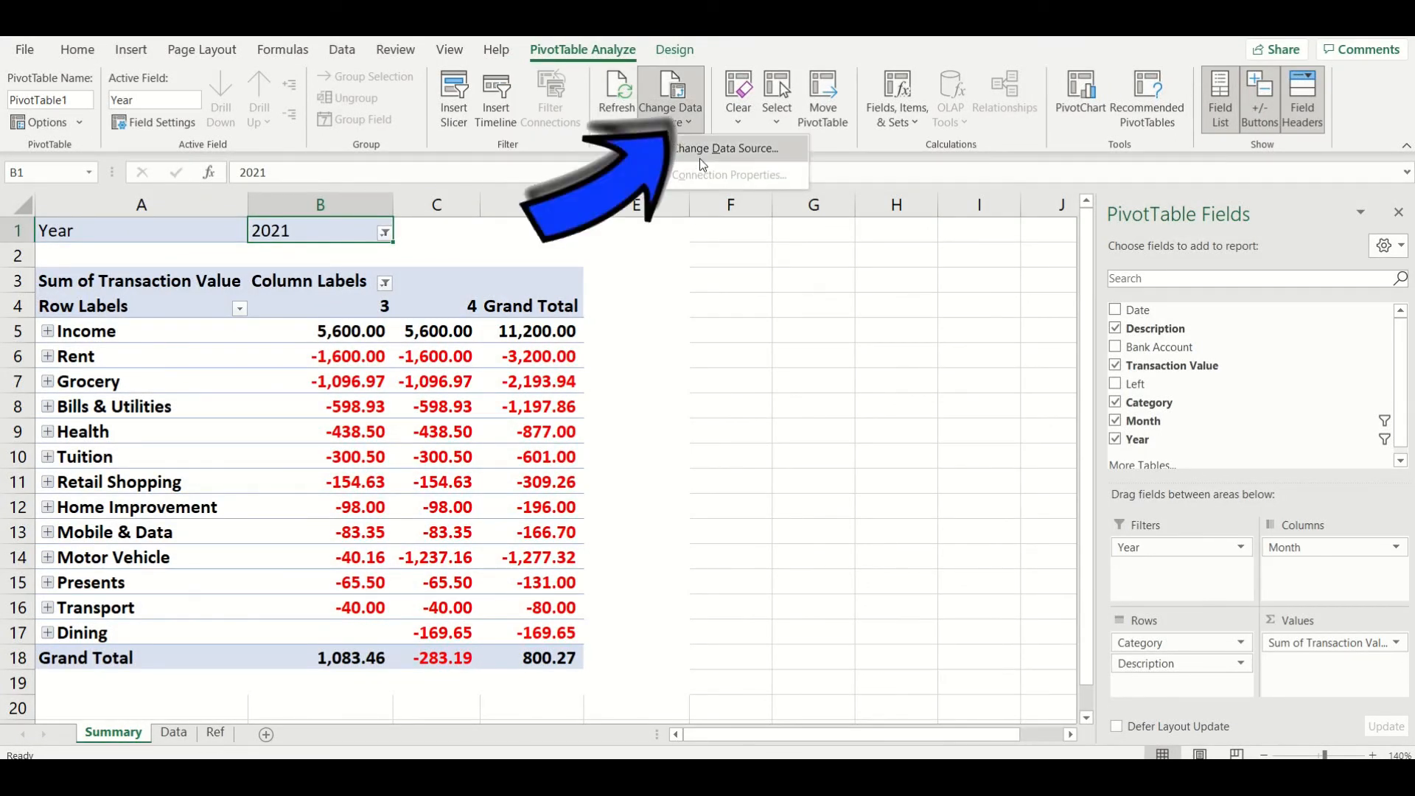
click(702, 164)
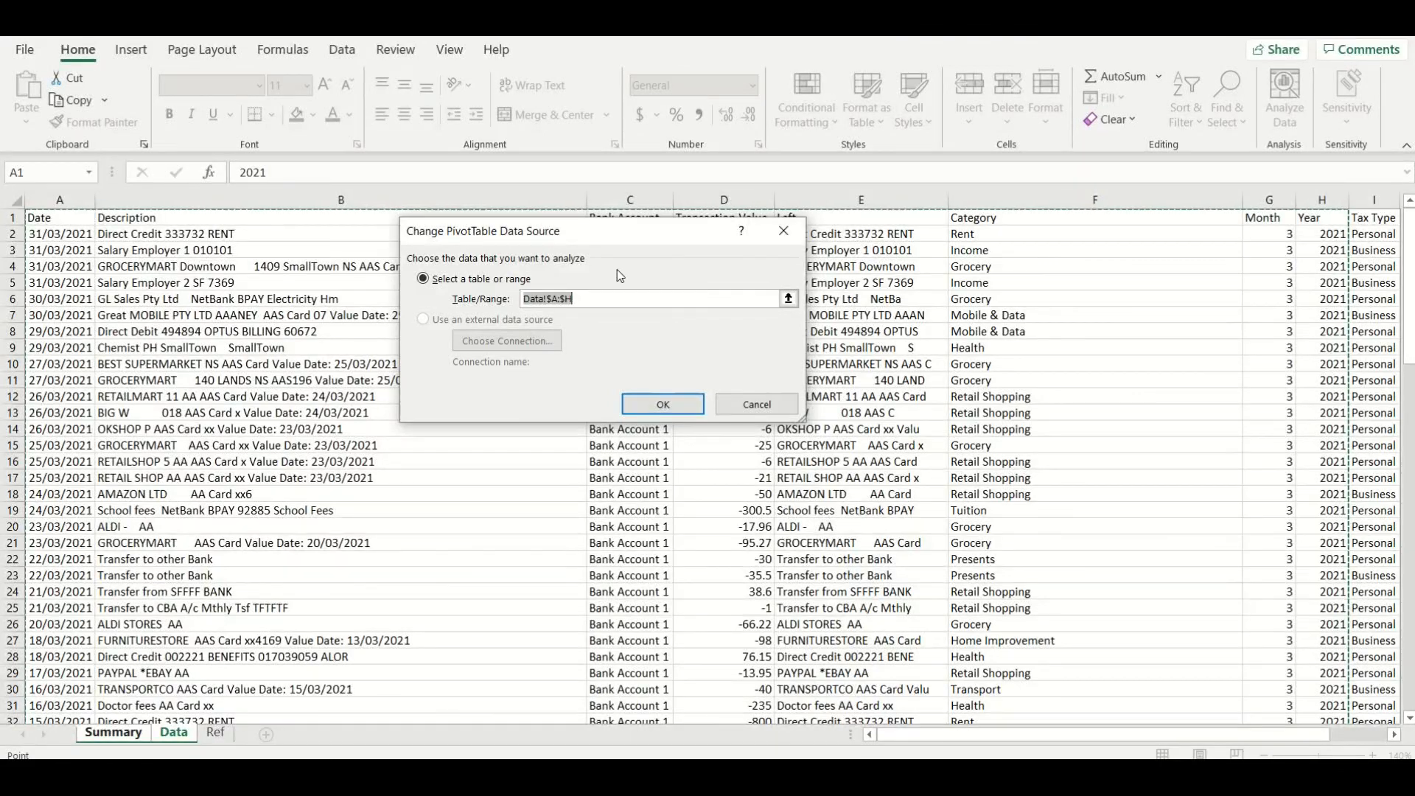
drag(76, 201, 829, 214)
click(672, 404)
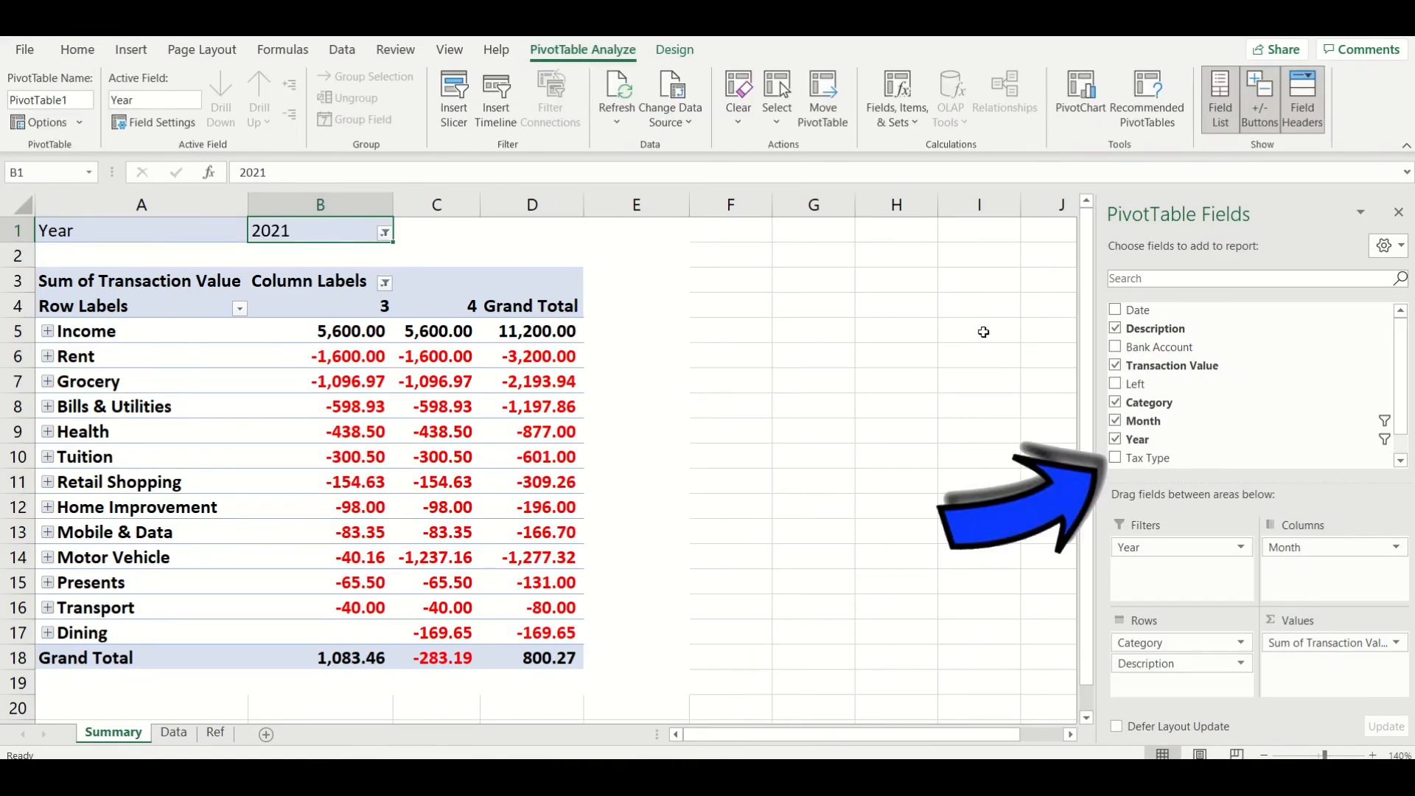
Step: Add the Tax Type field to the PivotTable's columns above Month
scroll(1223, 398, down, 1)
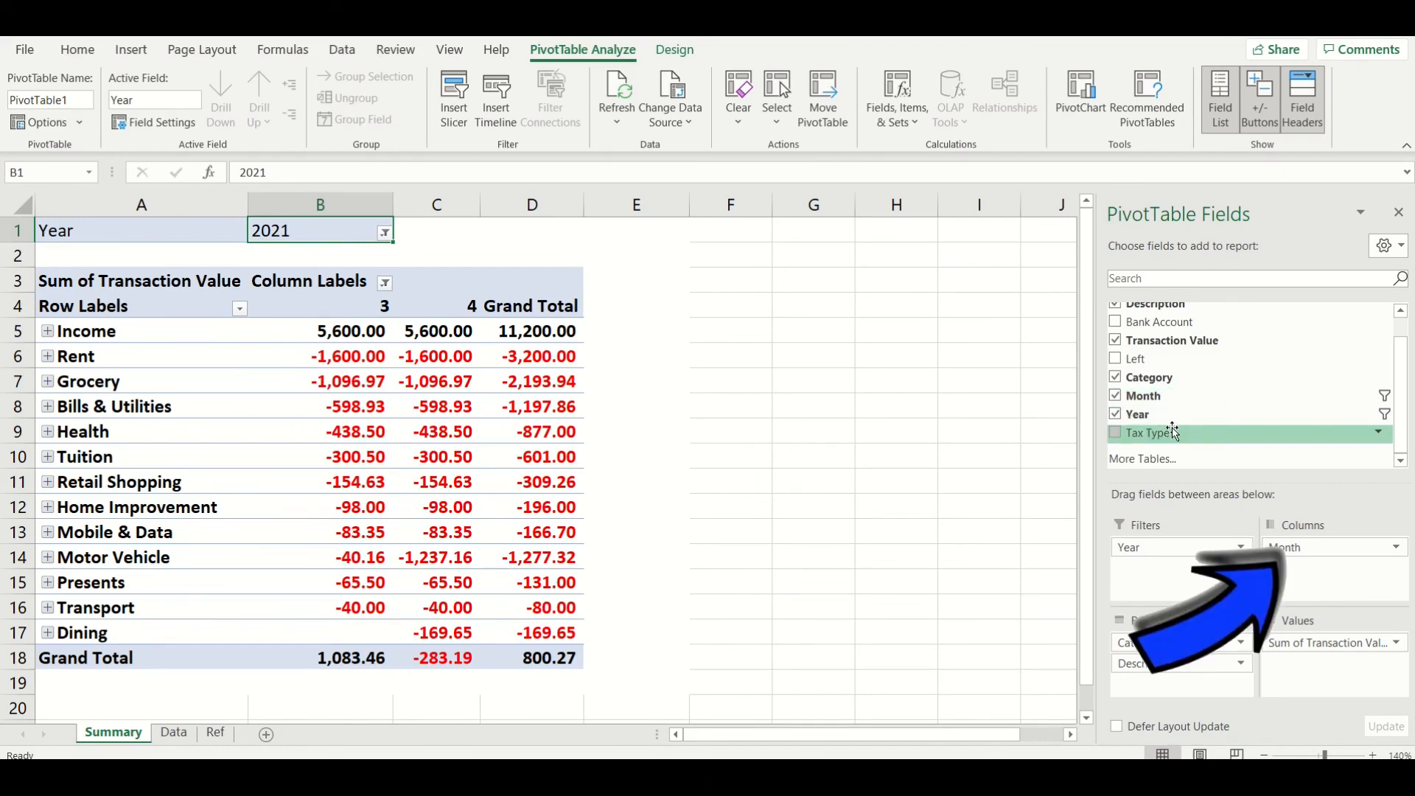
drag(1173, 432, 1304, 549)
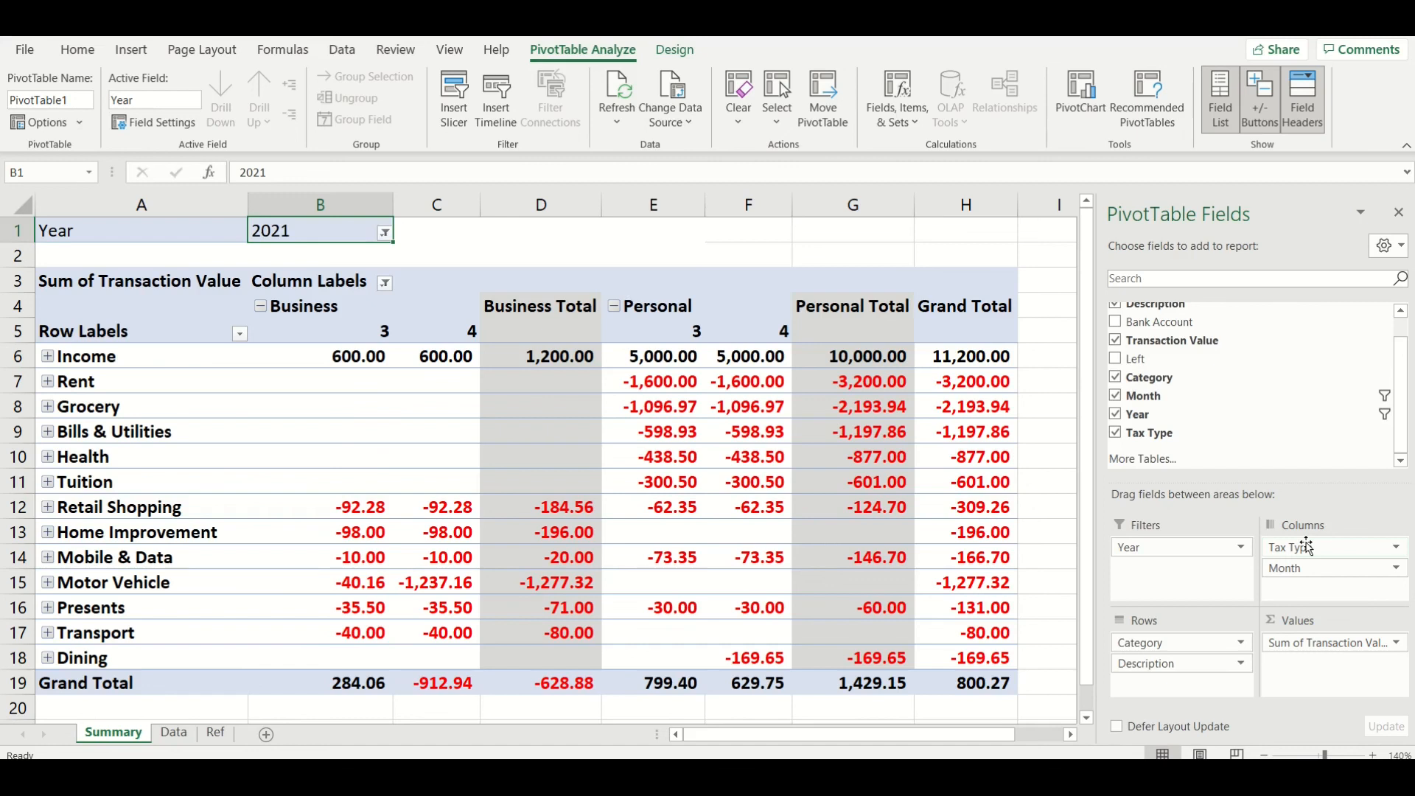
Step: Try Month in the PivotTable's filters and return it to the columns, first above and finally below Tax Type
drag(1302, 568, 1089, 621)
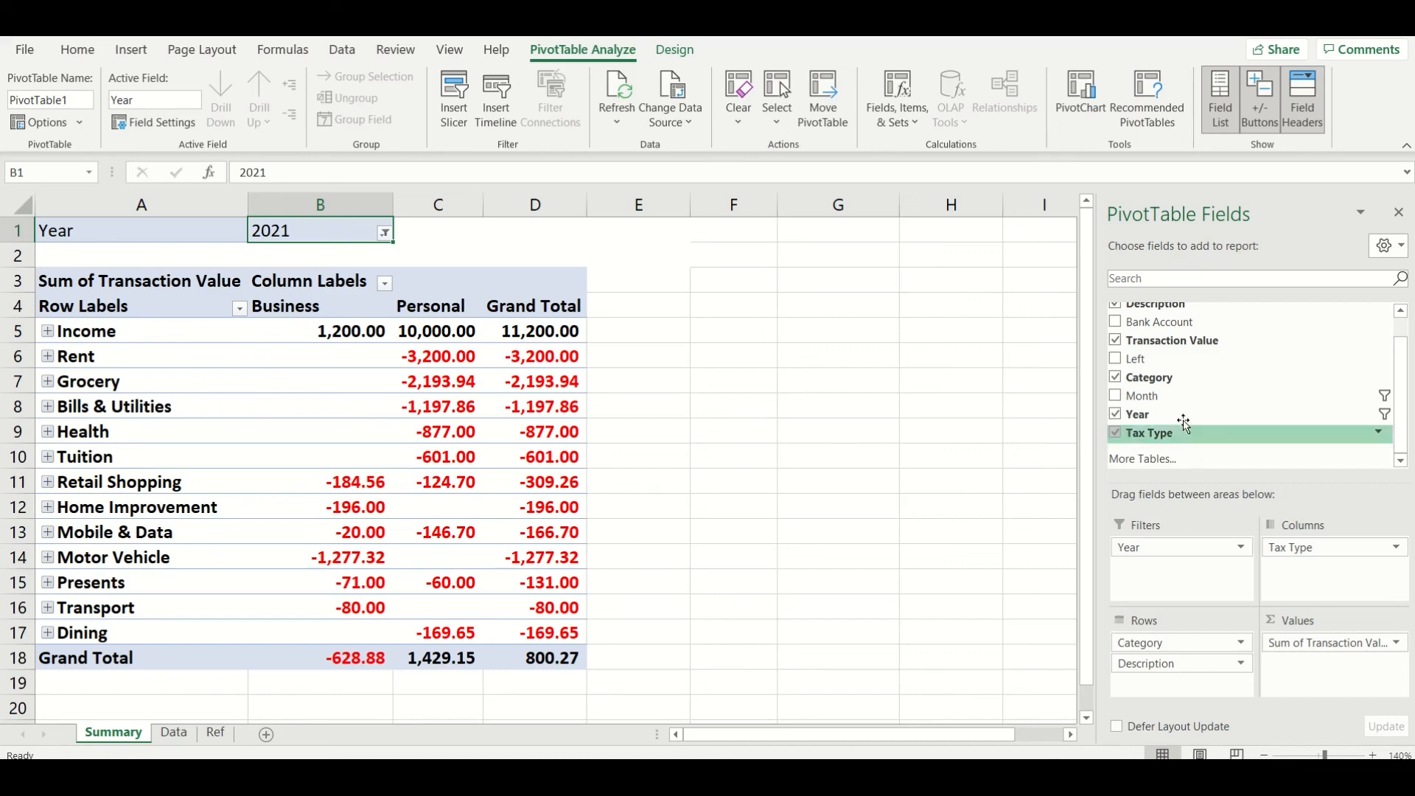
drag(1166, 397, 1177, 566)
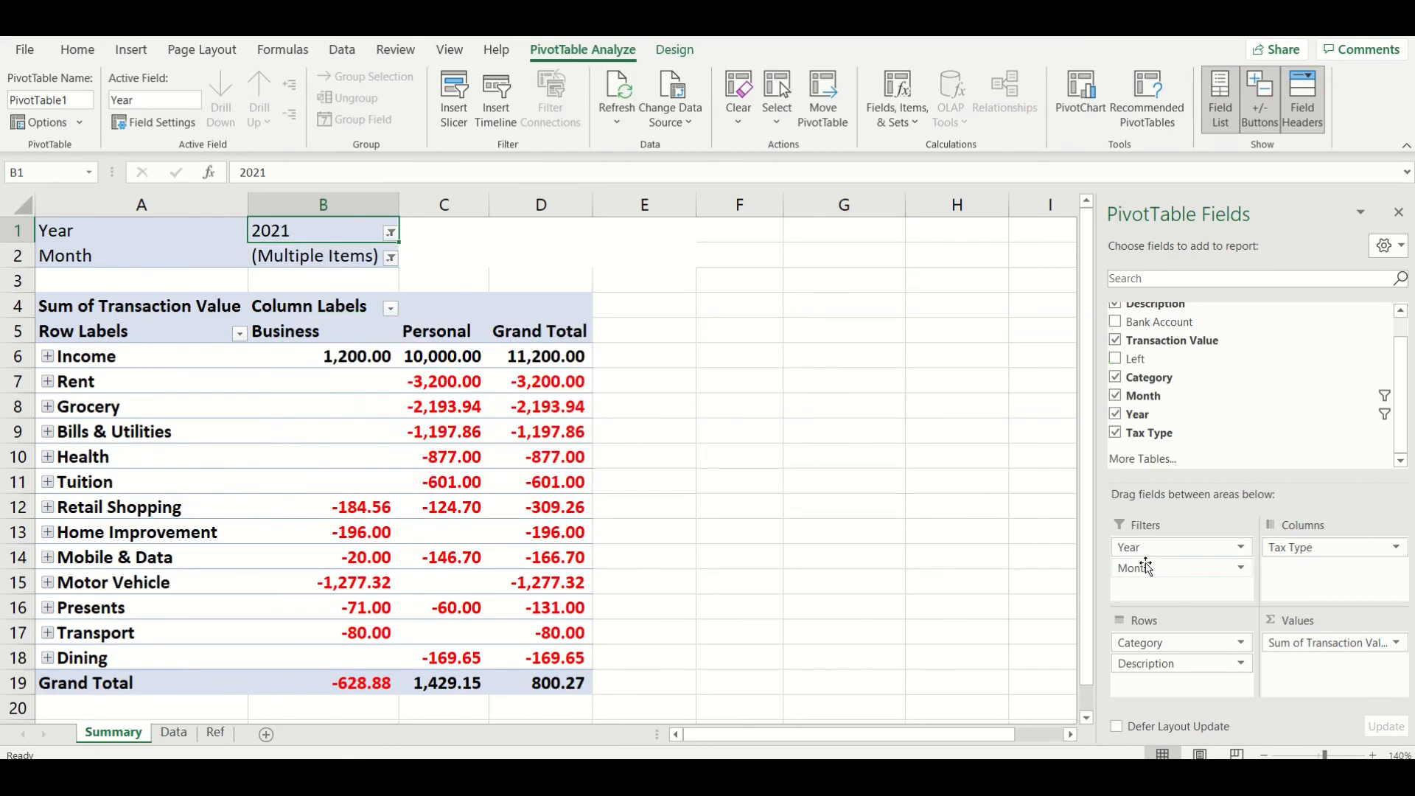
drag(1146, 566, 1319, 546)
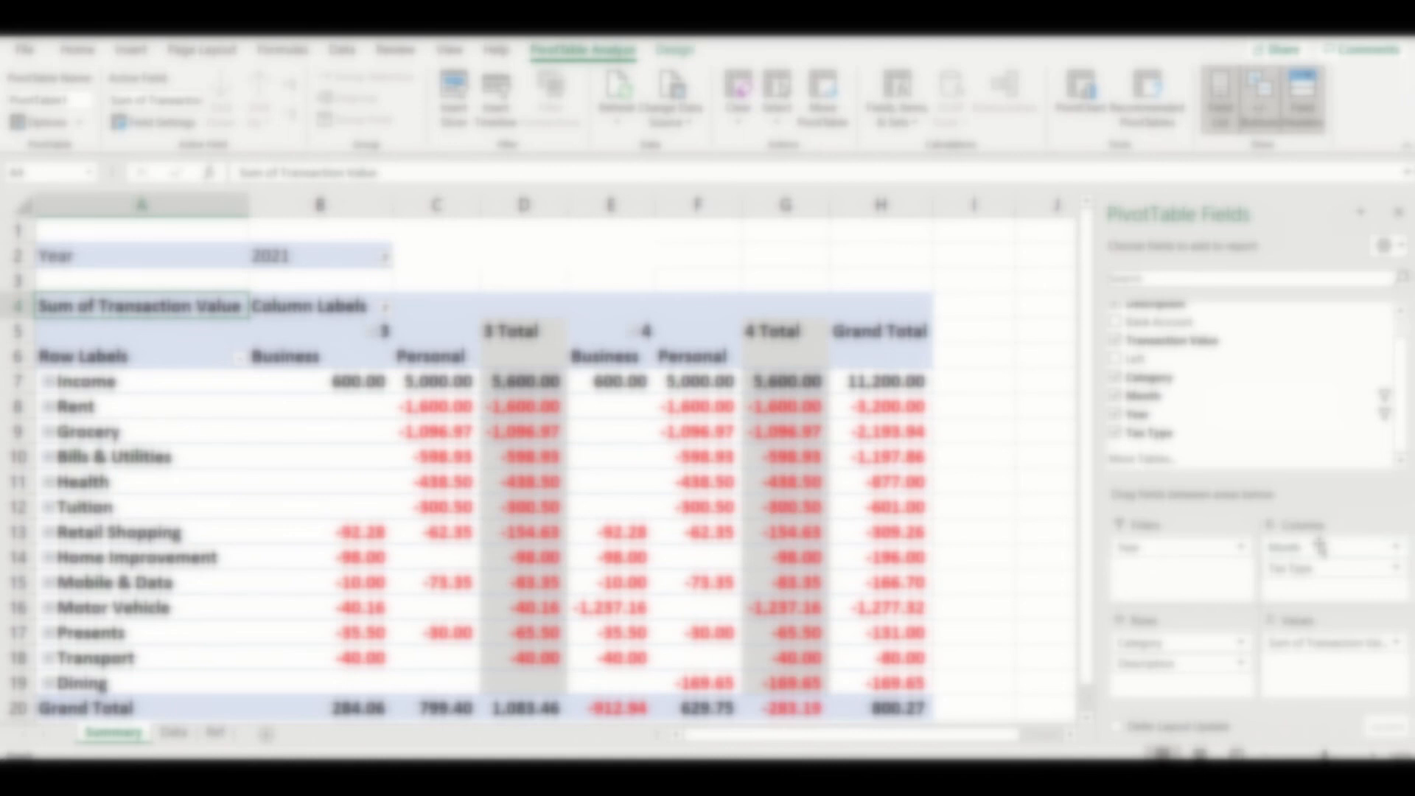
drag(1319, 547, 1321, 584)
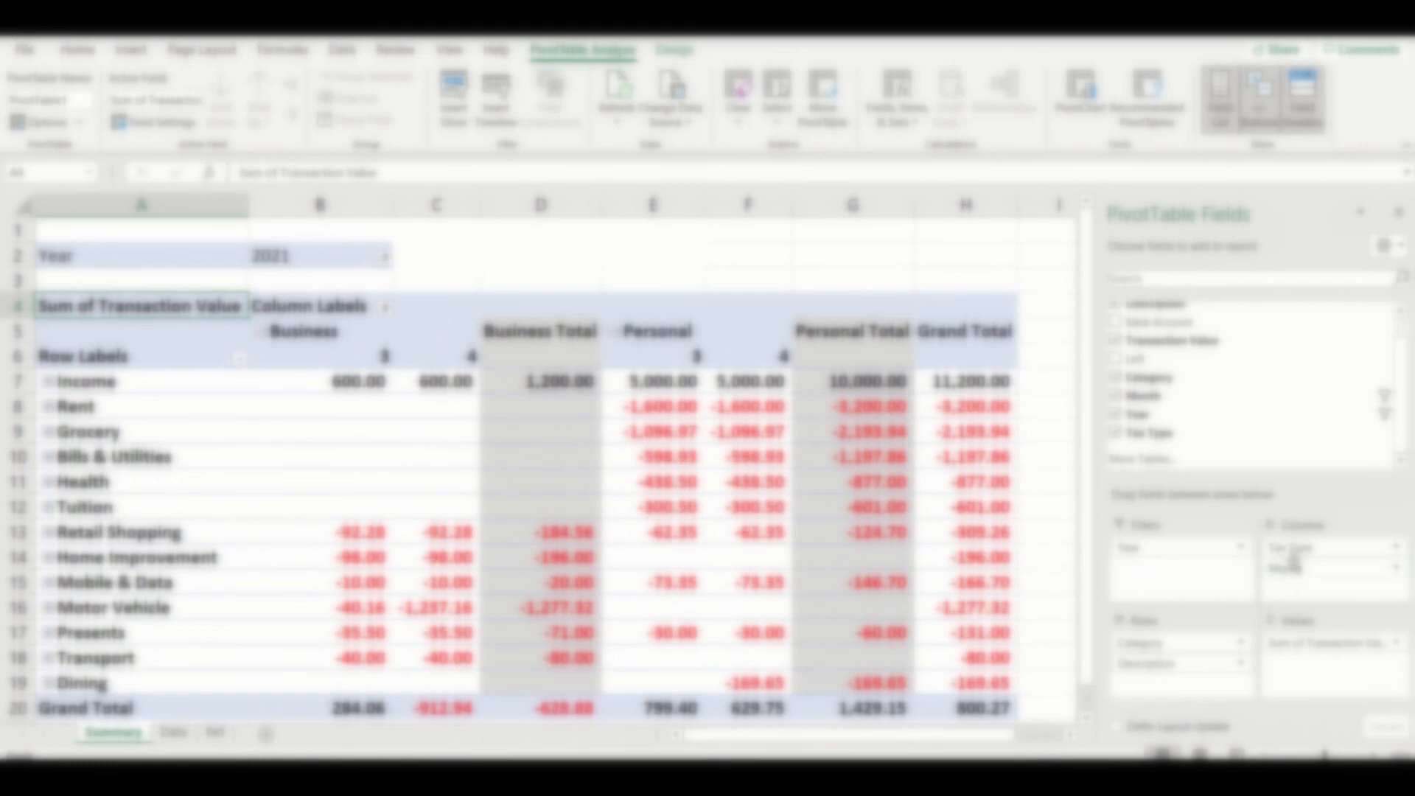
Step: Try Tax Type below Description in the rows and below Month in the columns, and finally place it above Category in the rows
drag(1182, 678, 1182, 678)
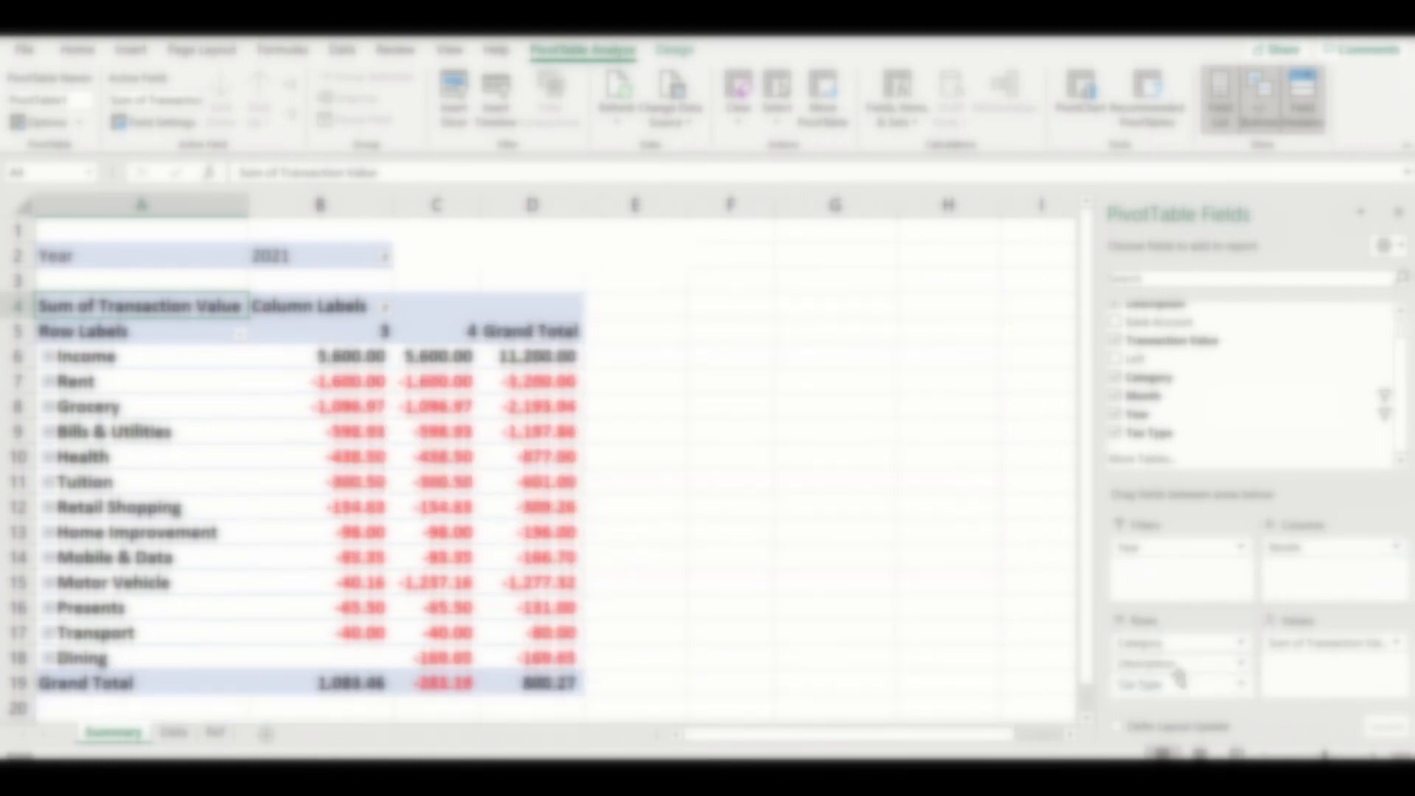
drag(1182, 685, 1319, 565)
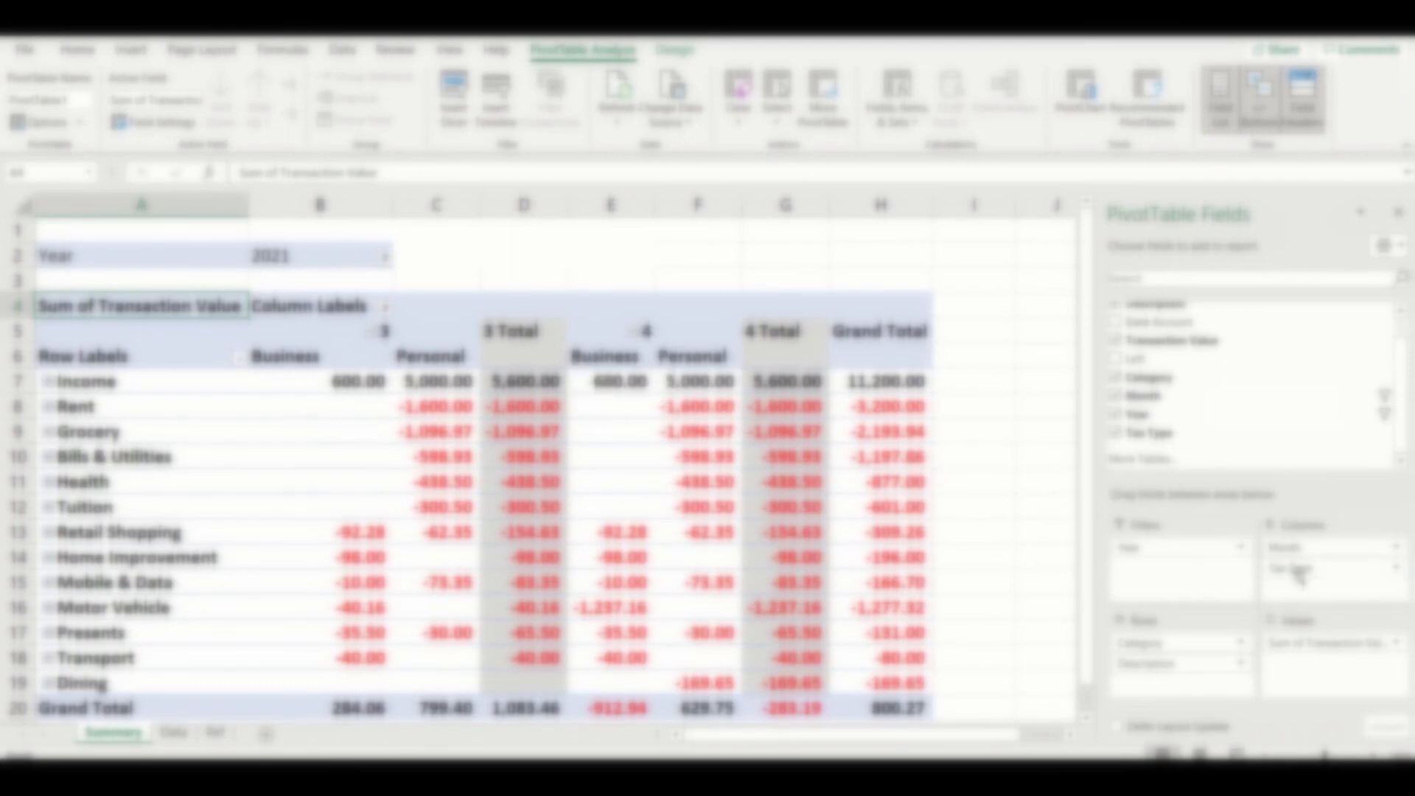
drag(1299, 572, 1199, 642)
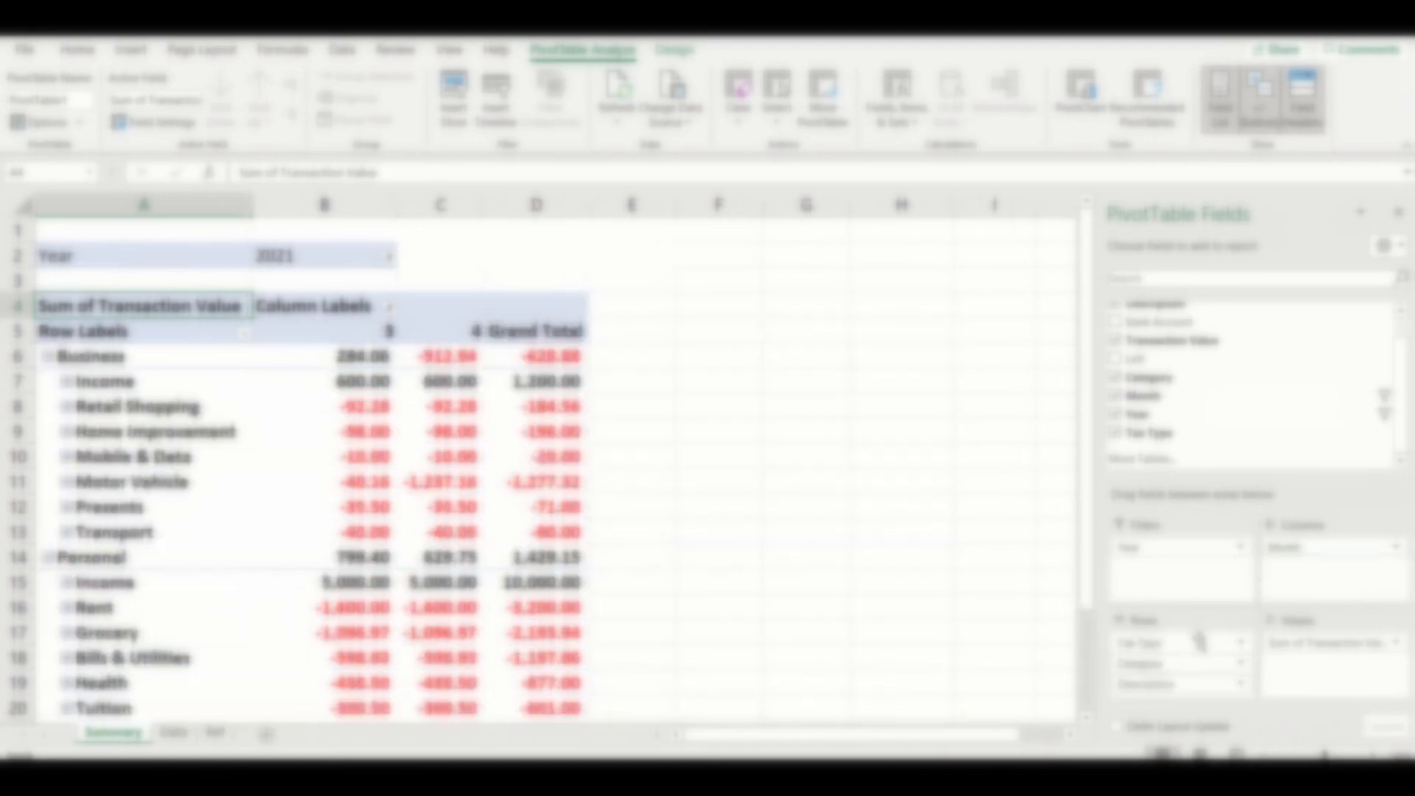